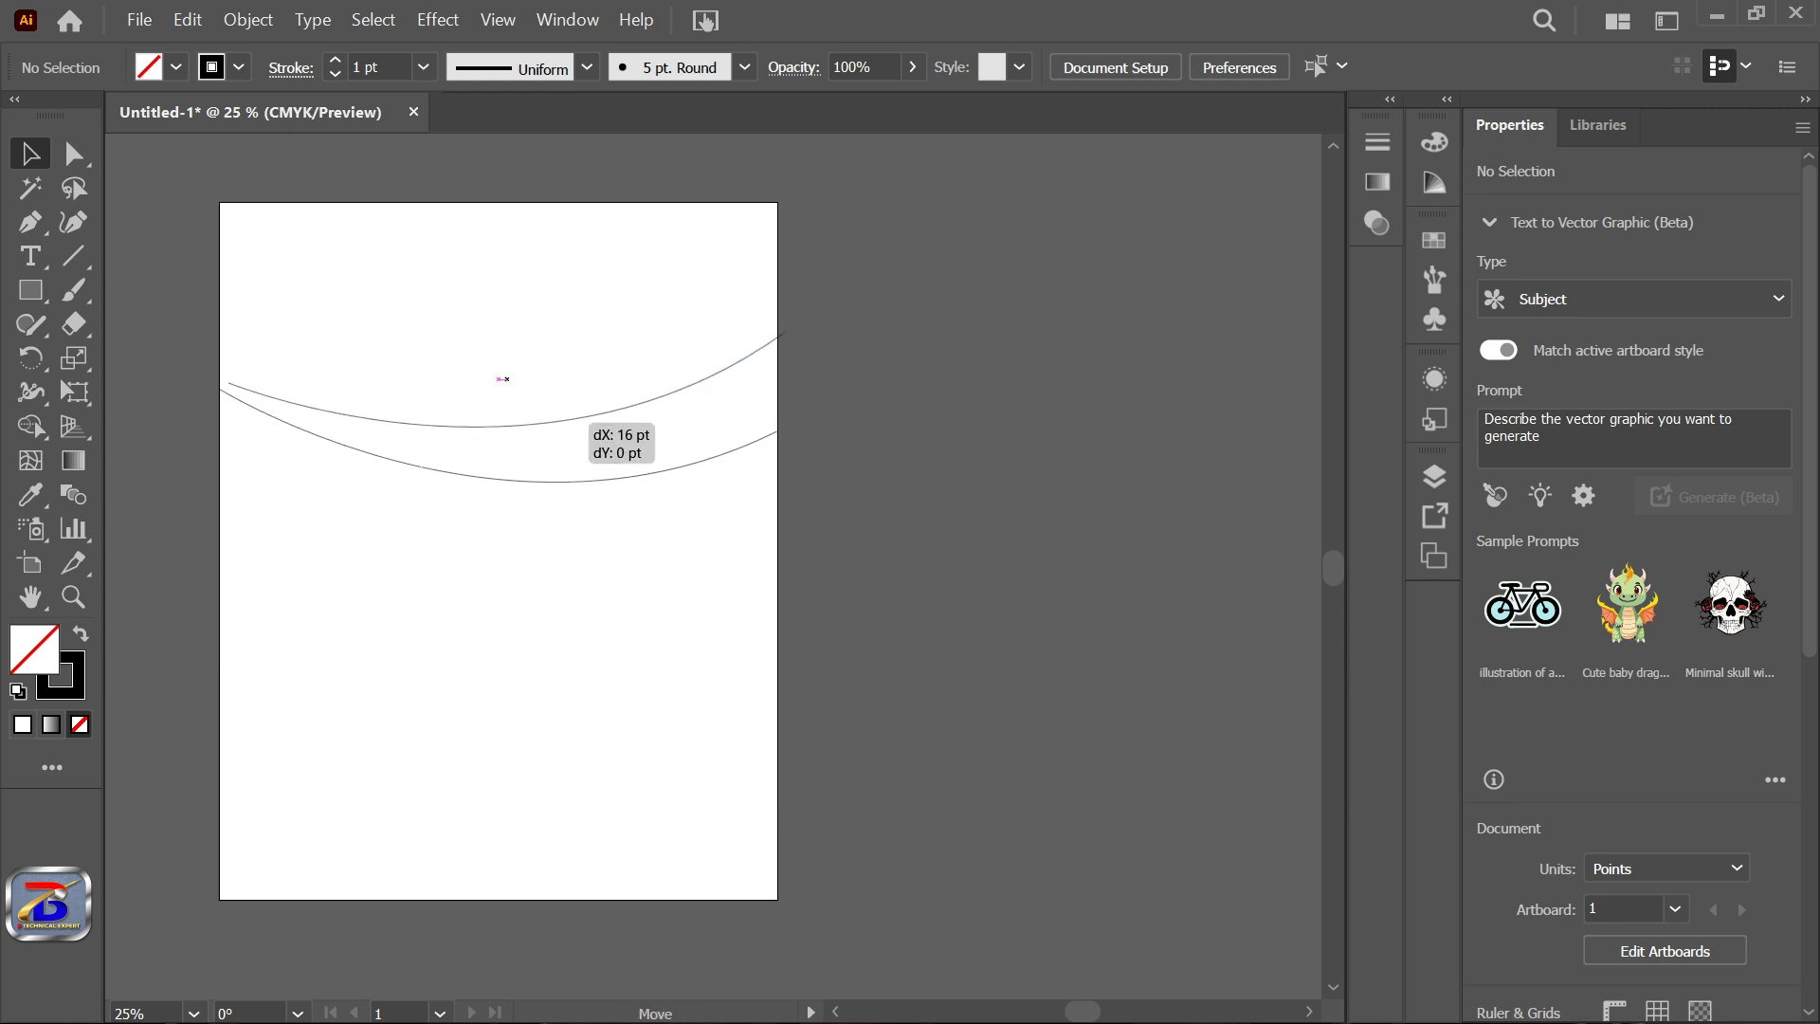
Reposition the upper curve so its left end meets the lower curve's start and its right anchor meets the artboard's right edge.
key("ctrl+z")
scroll(195, 391, "up", 4)
left_click_drag(372, 384, 371, 410)
scroll(371, 409, "down", 4)
scroll(934, 377, "up", 4)
scroll(990, 464, "down", 2)
key("a")
left_click_drag(999, 356, 998, 429)
scroll(998, 429, "down", 1)
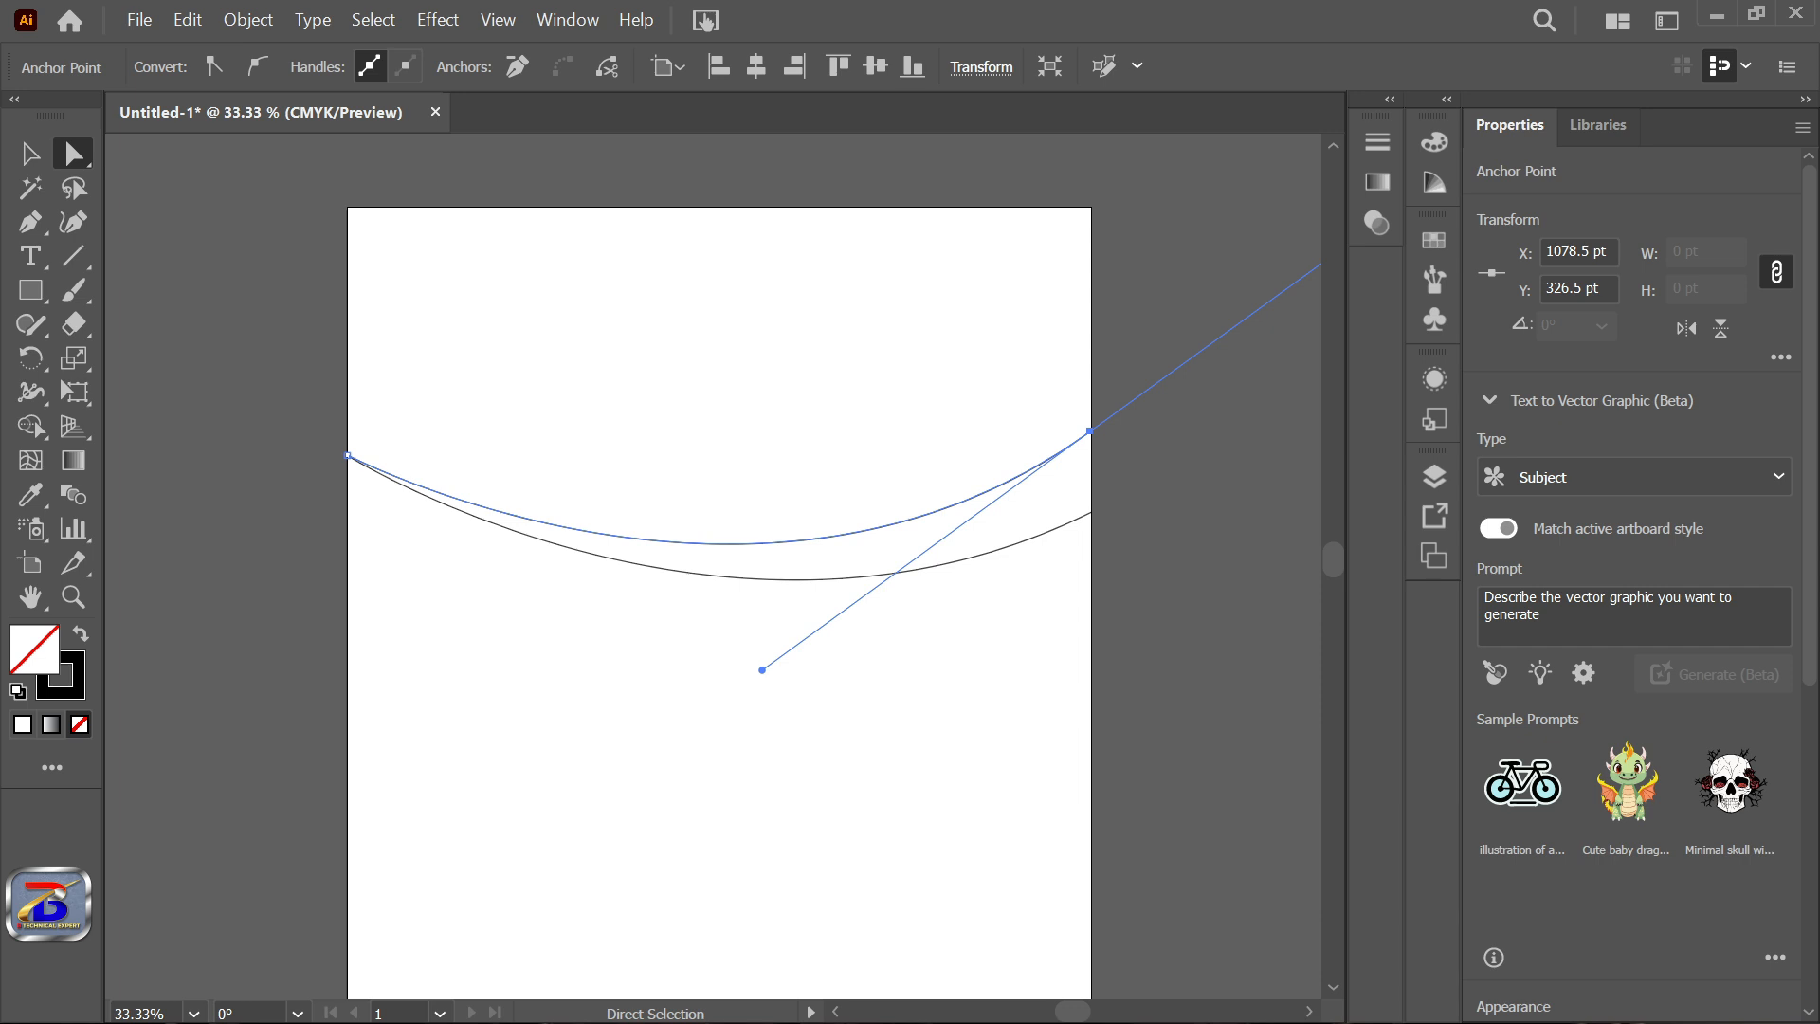
Join the two curves into one path at their shared left end.
key("v")
key("ctrl+a")
key("ctrl+j")
scroll(1109, 479, "up", 3)
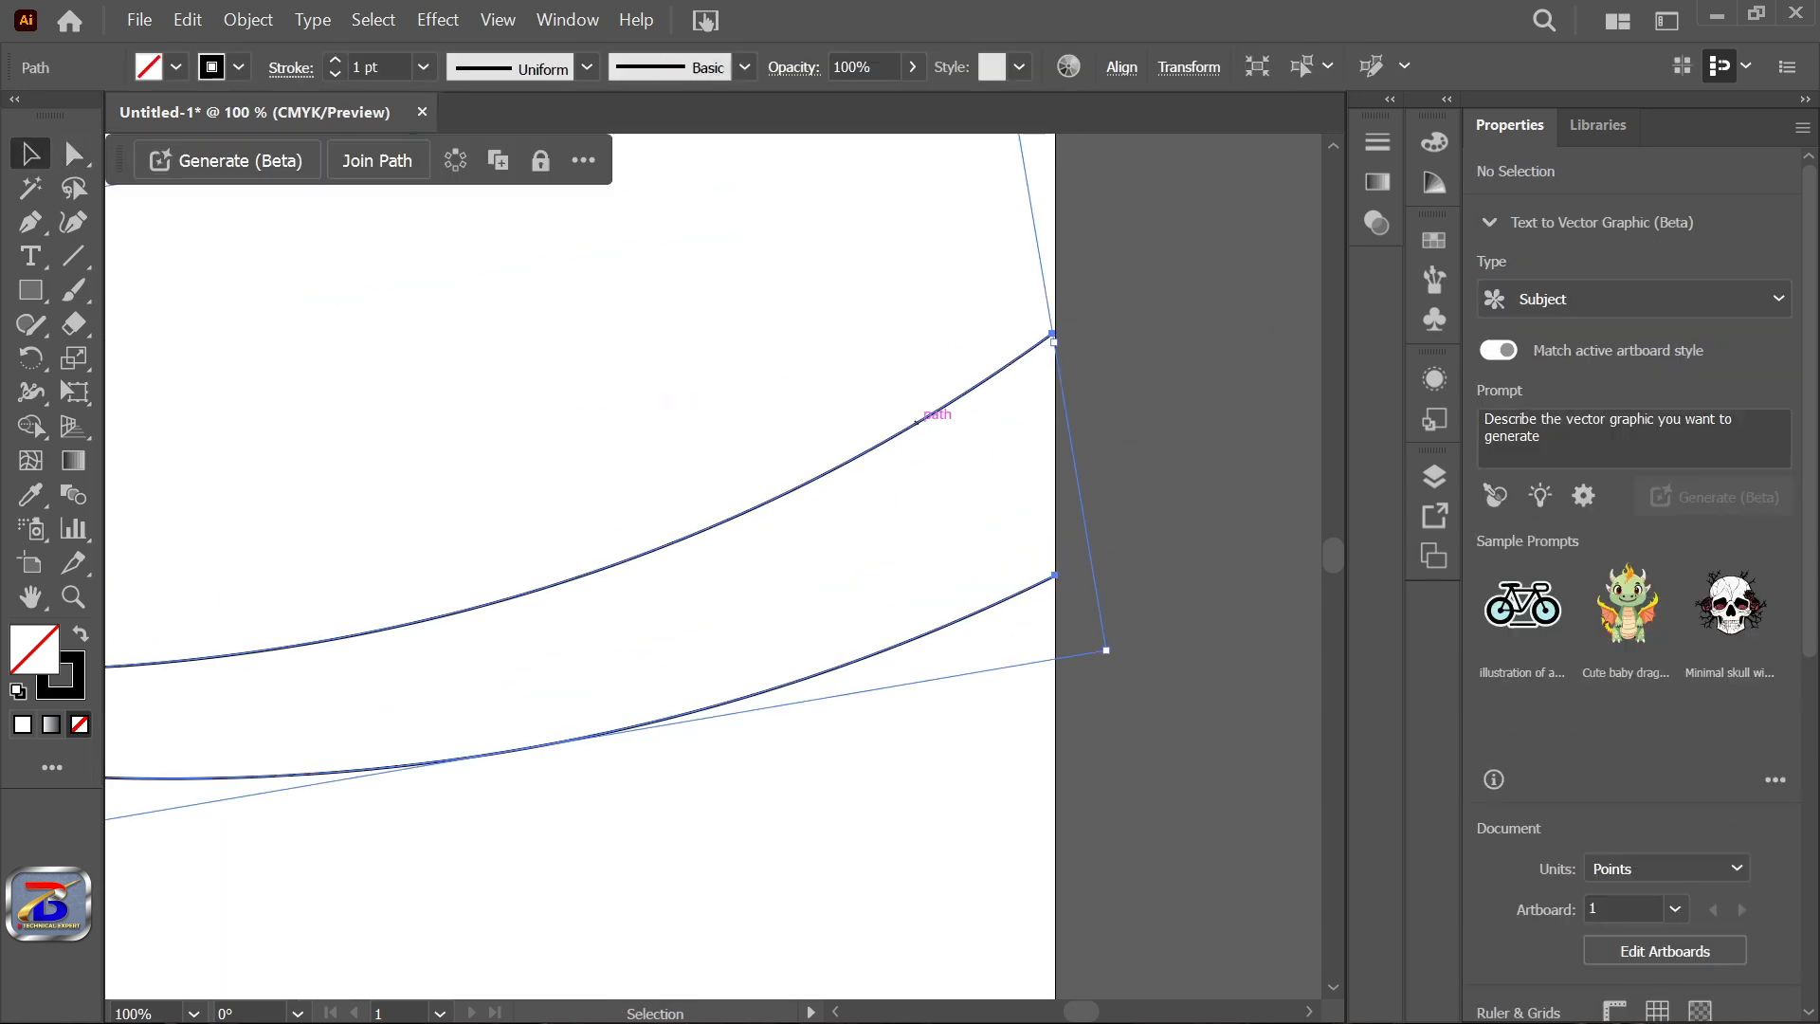
Rotate a copy of the joined curves upward about their left end and group all four wave lines.
scroll(915, 422, "down", 3)
left_click(31, 358)
scroll(405, 413, "up", 5)
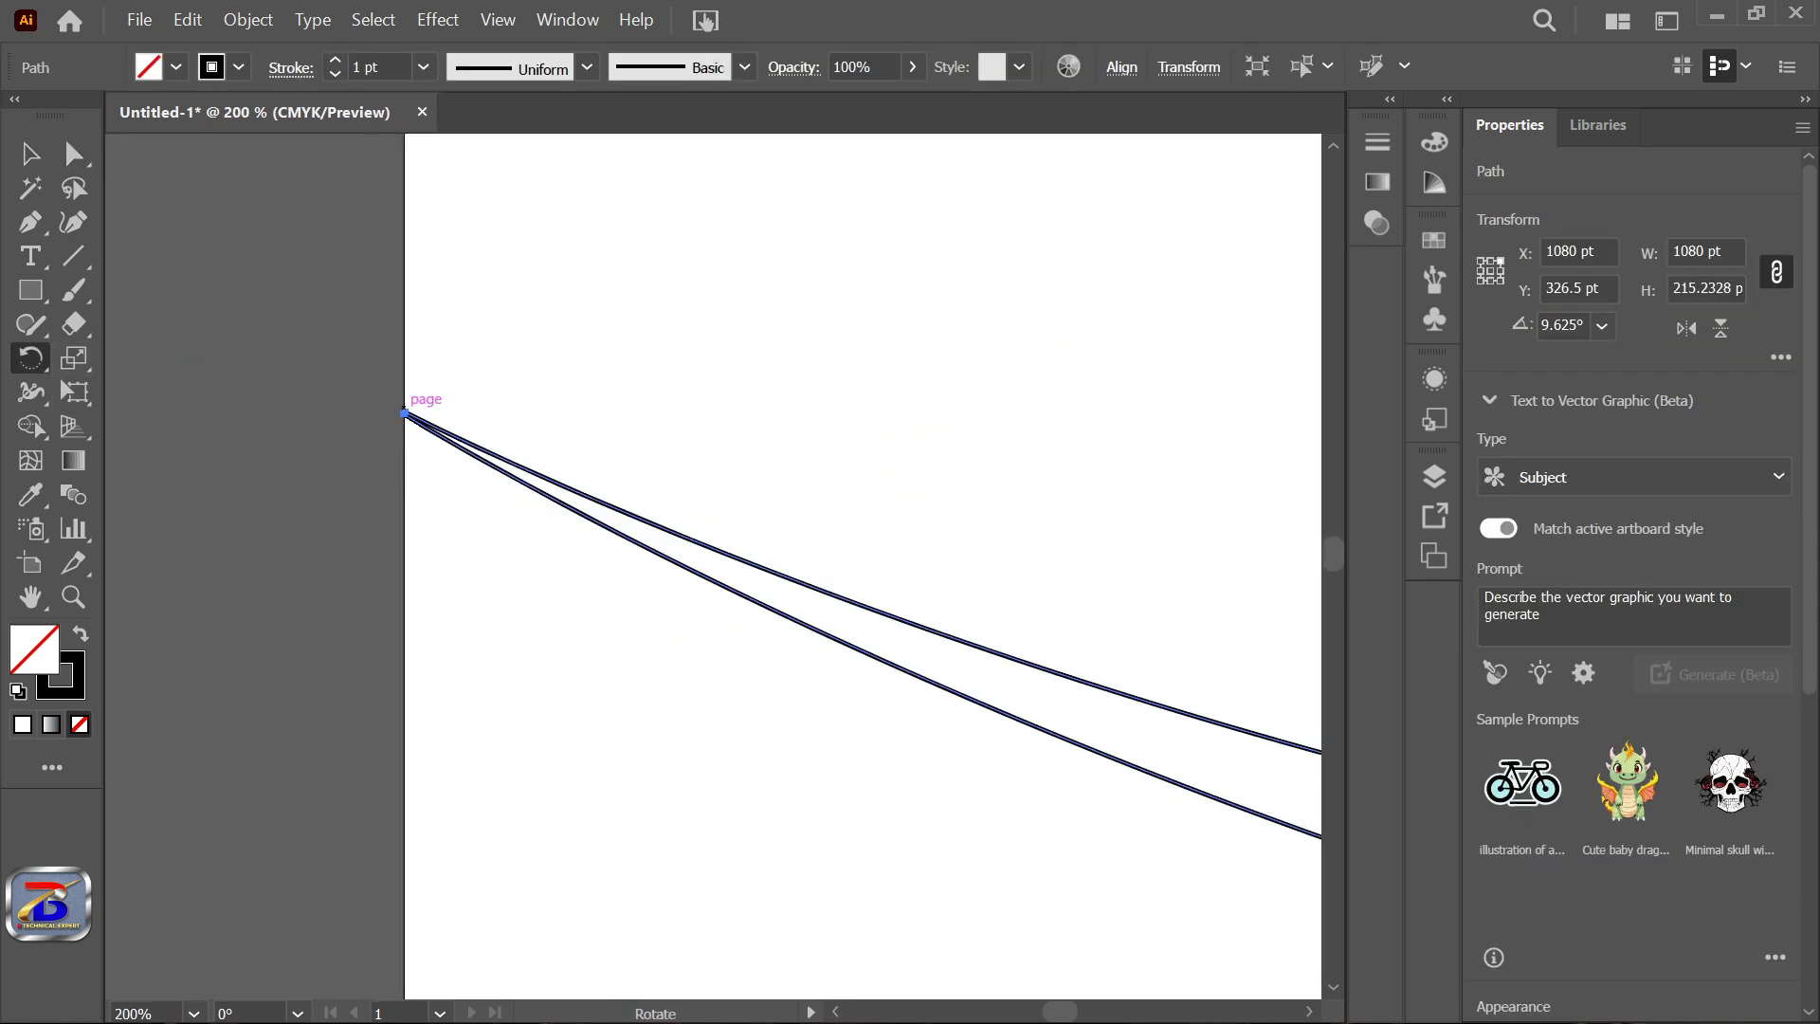
scroll(405, 412, "down", 5)
left_click_drag(1096, 394, 1073, 261)
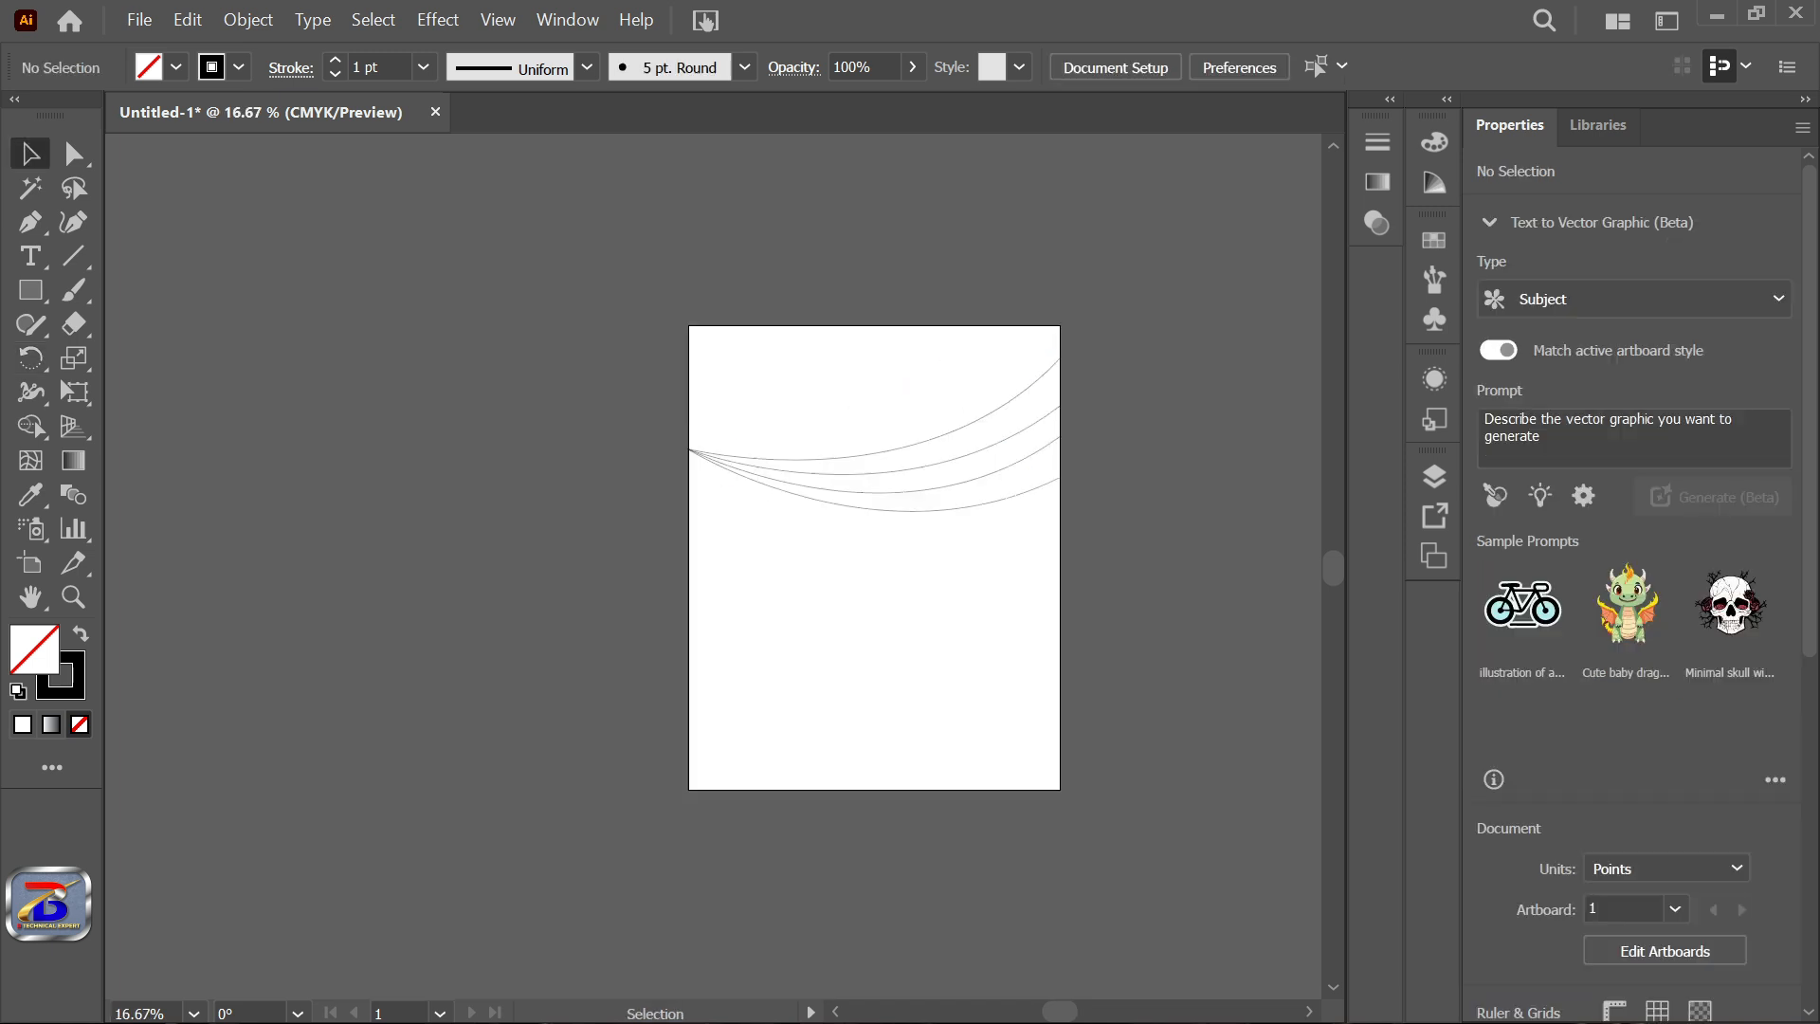
left_click_drag(635, 294, 1119, 594)
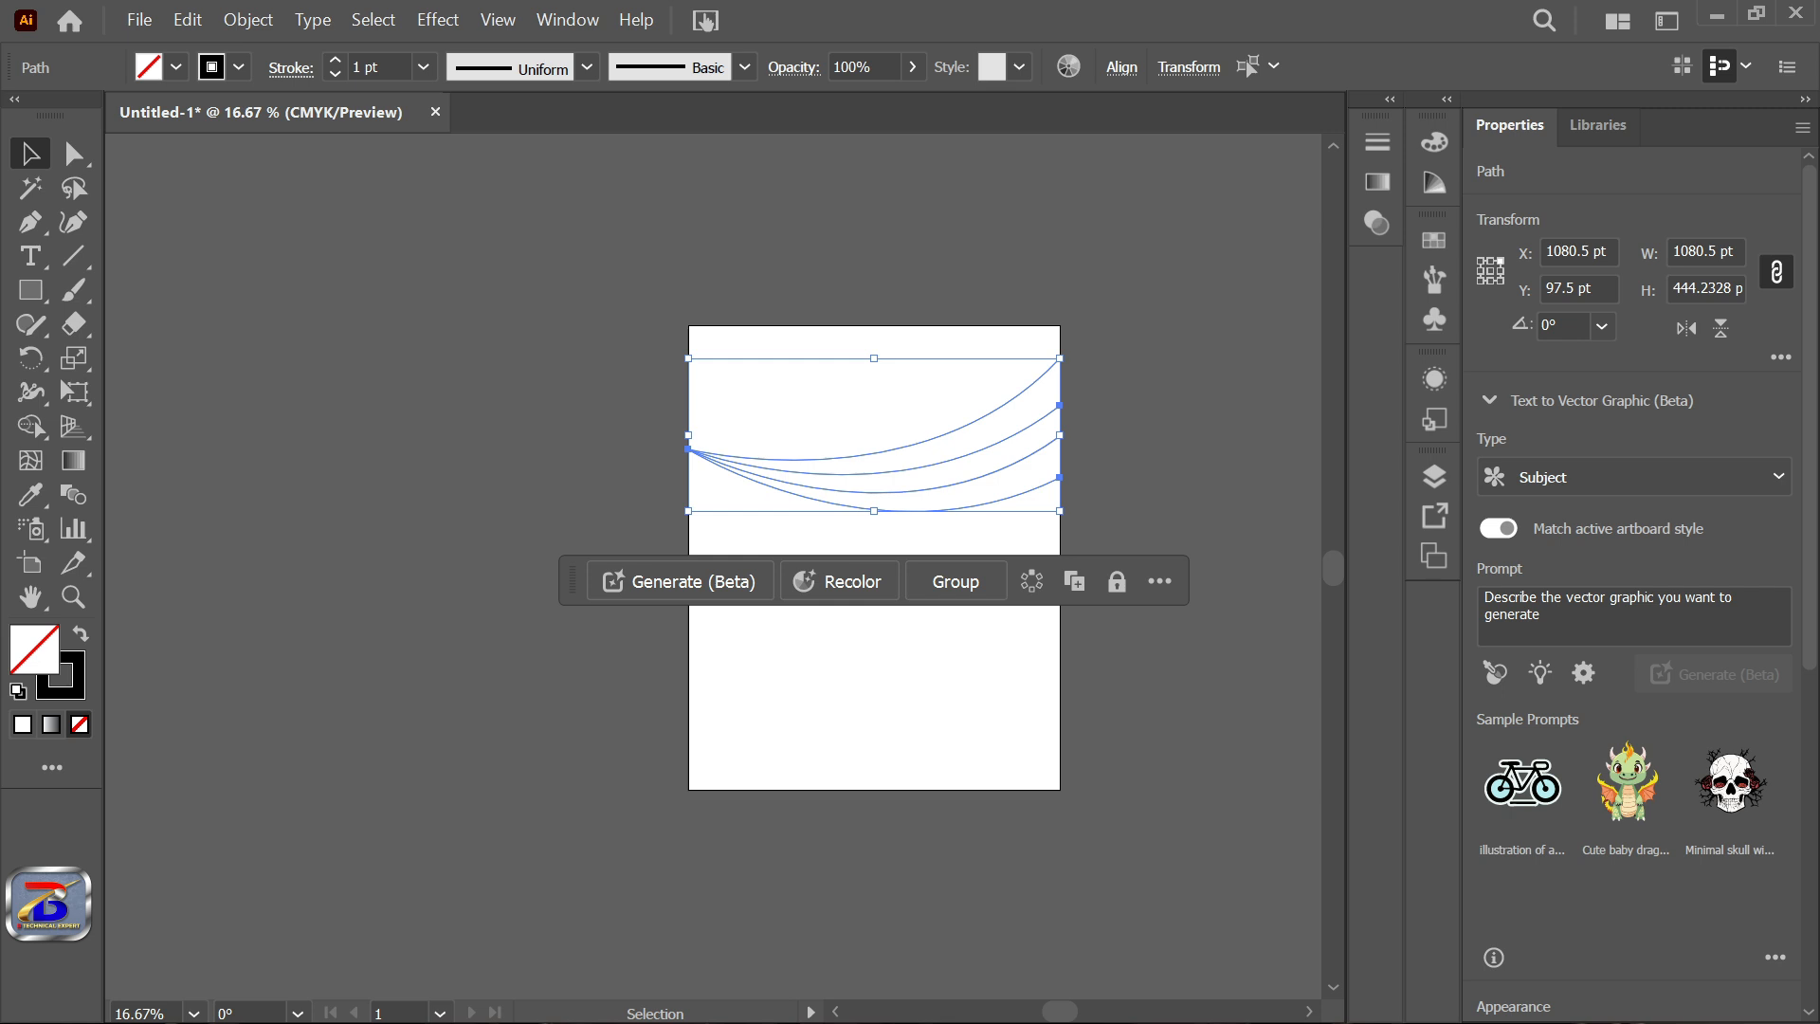
key("ctrl+g")
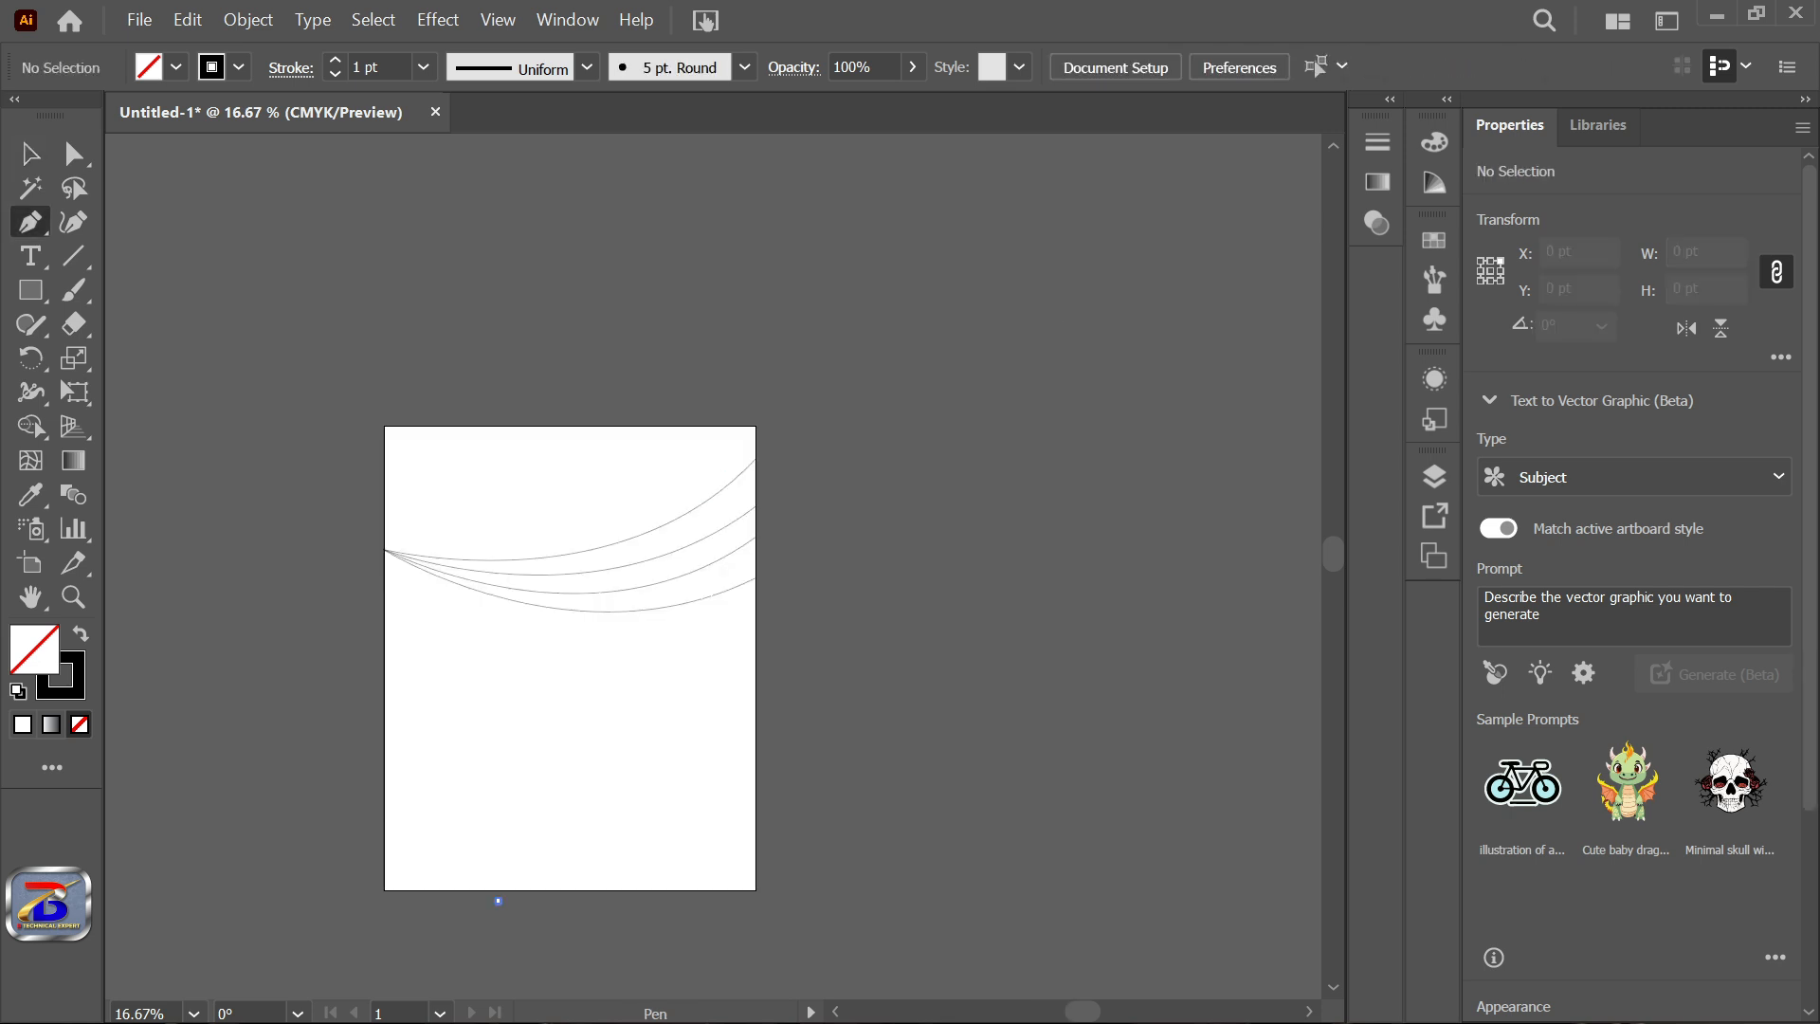
Draw a Pen curve from just below the artboard's bottom edge to the lowest wave line, bulging past the left artboard edge.
left_click(497, 898)
scroll(510, 627, "up", 1)
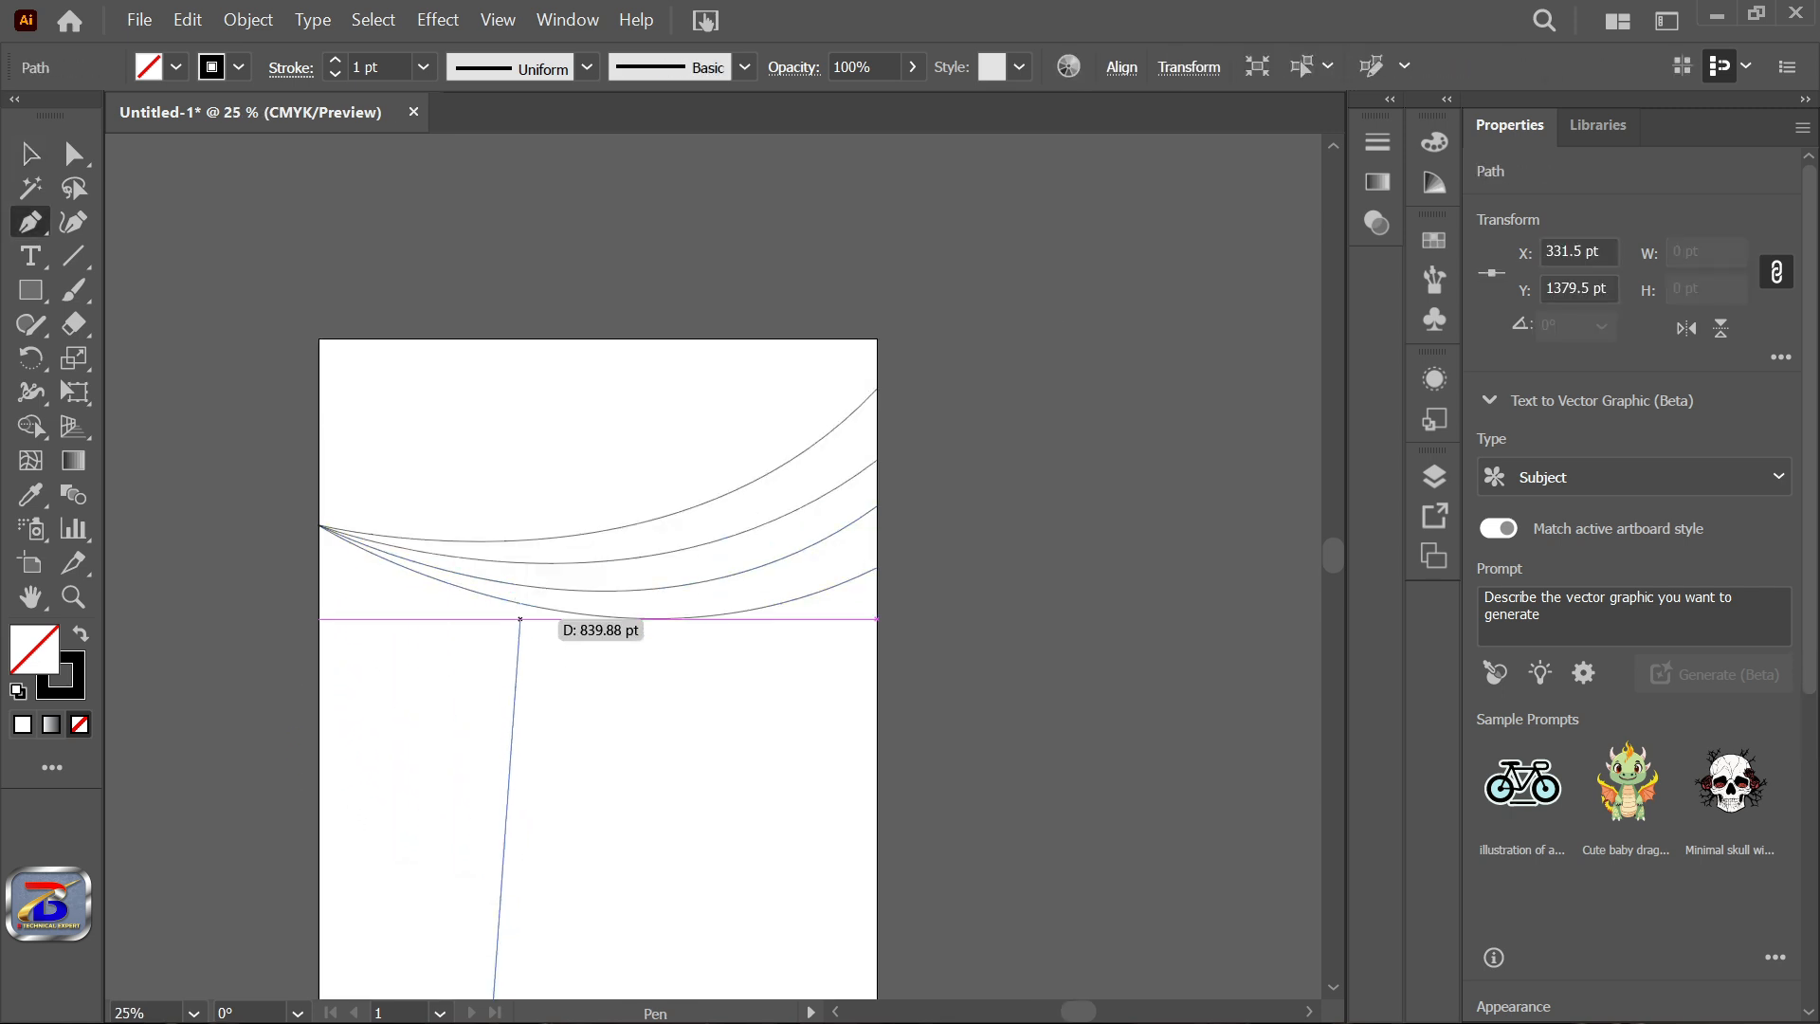
left_click_drag(538, 607, 1047, 389)
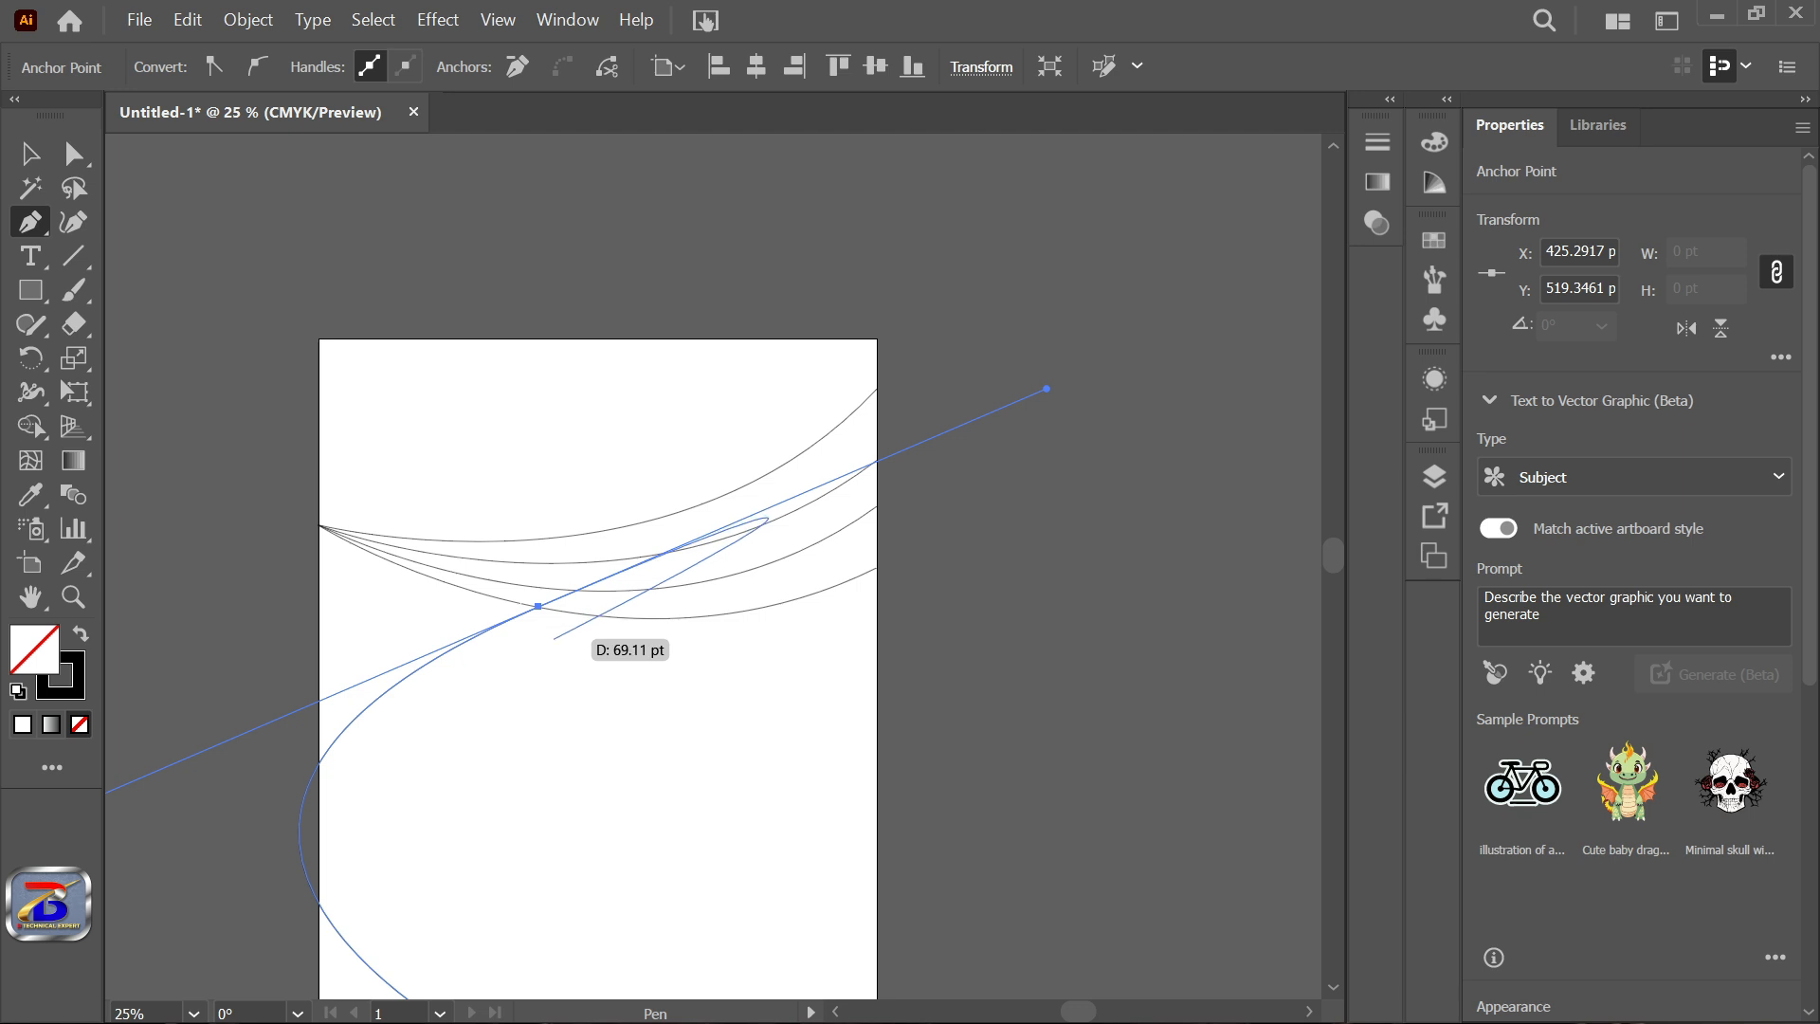
scroll(557, 633, "up", 2)
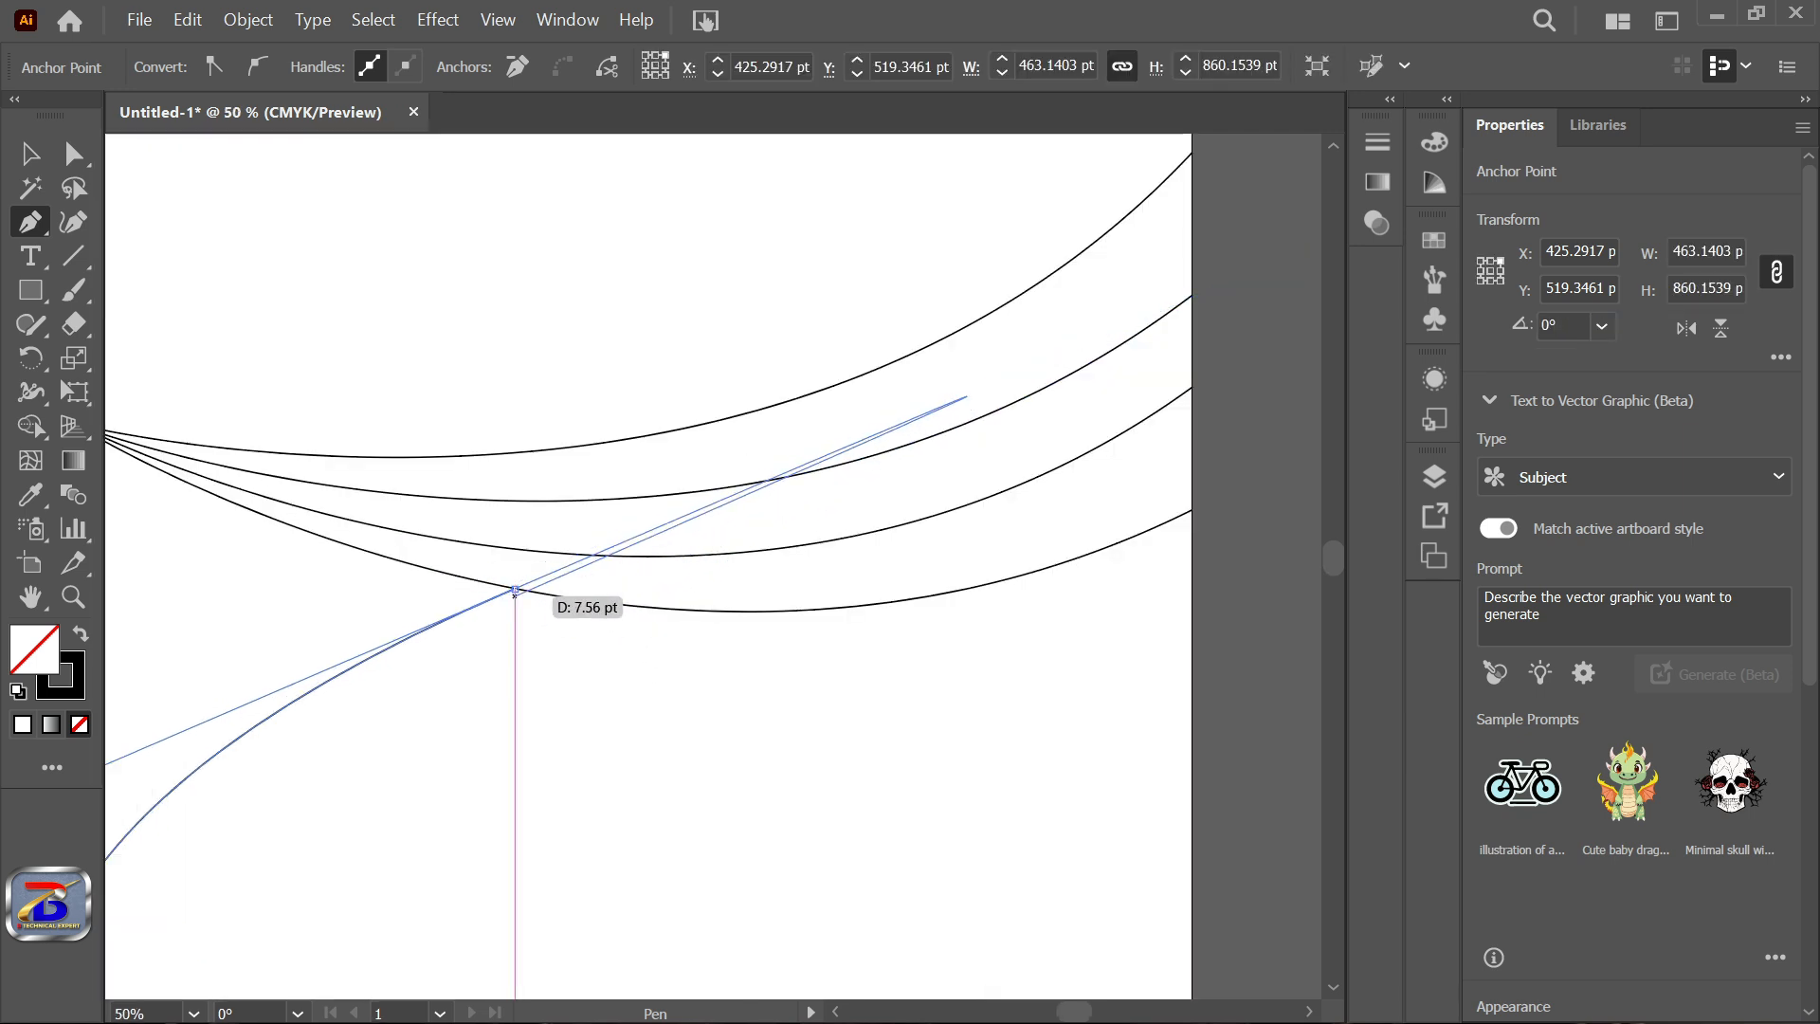
Draw a second curve between the same anchor on the lowest wave line and the artboard's bottom edge.
left_click_drag(515, 588, 1184, 998)
scroll(217, 616, "down", 4)
scroll(256, 640, "up", 5)
scroll(244, 580, "down", 4)
scroll(396, 822, "up", 5)
scroll(654, 746, "down", 5)
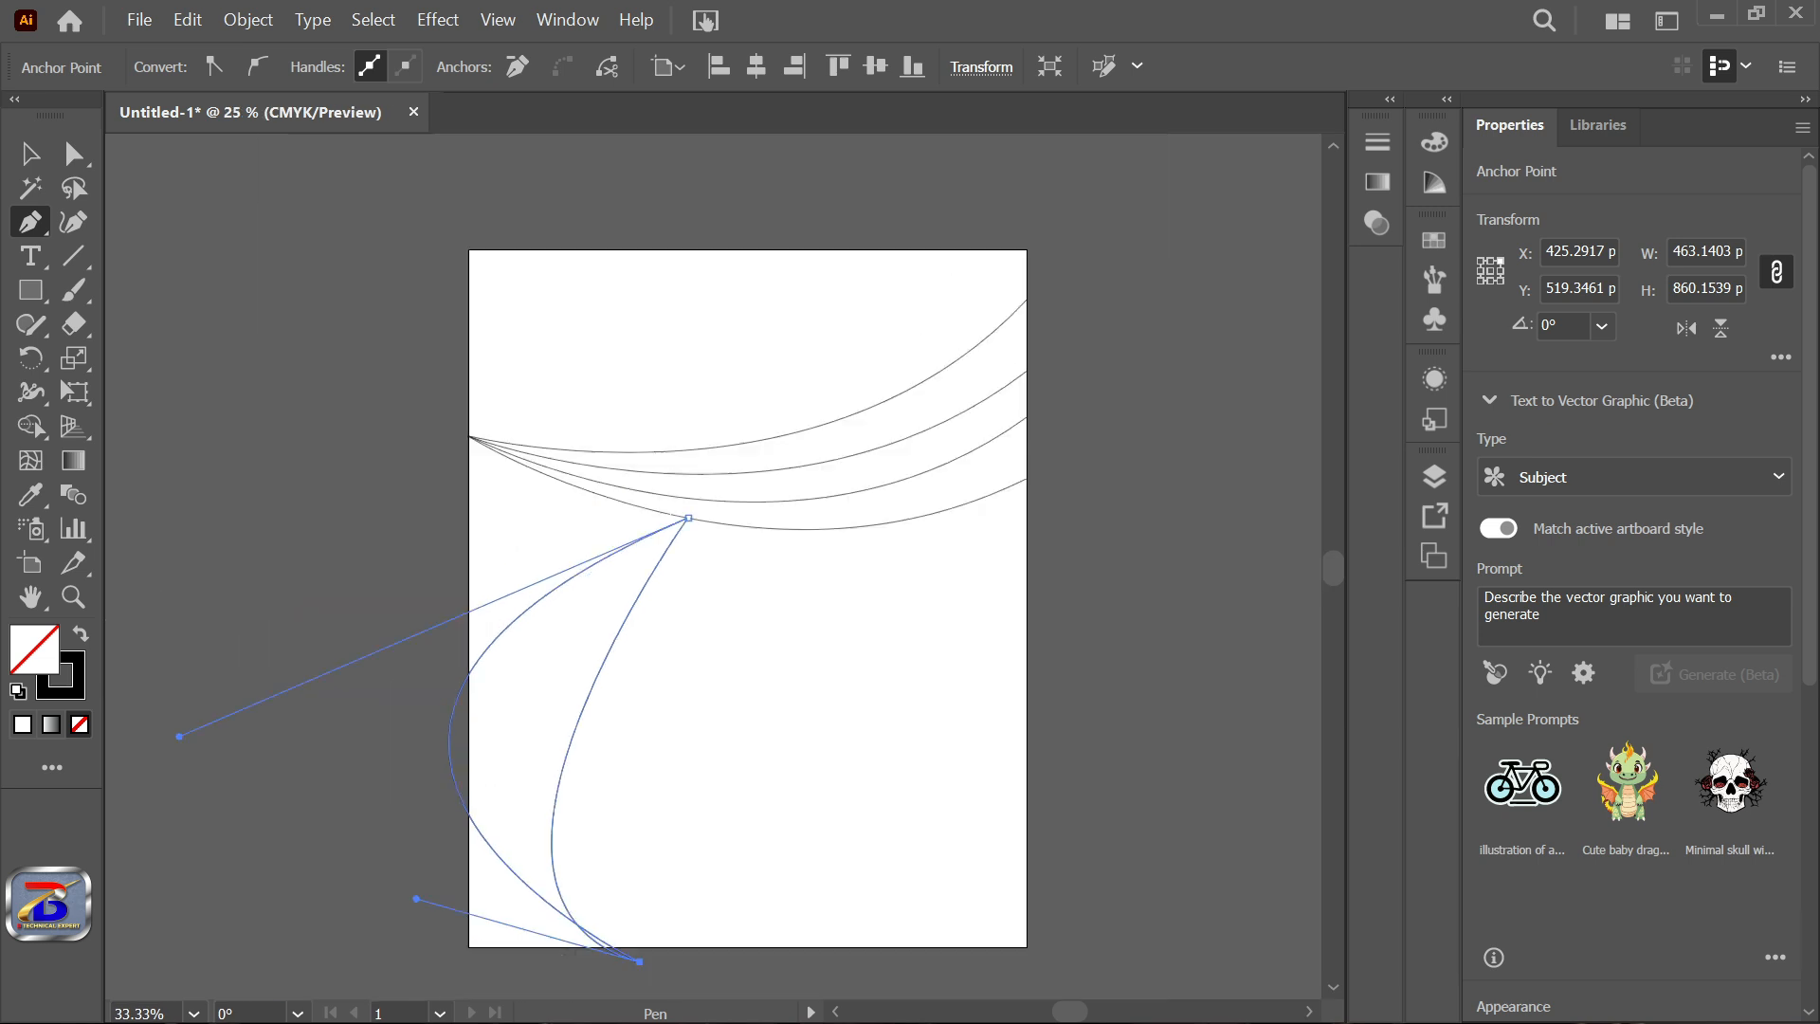
left_click_drag(470, 872, 439, 914)
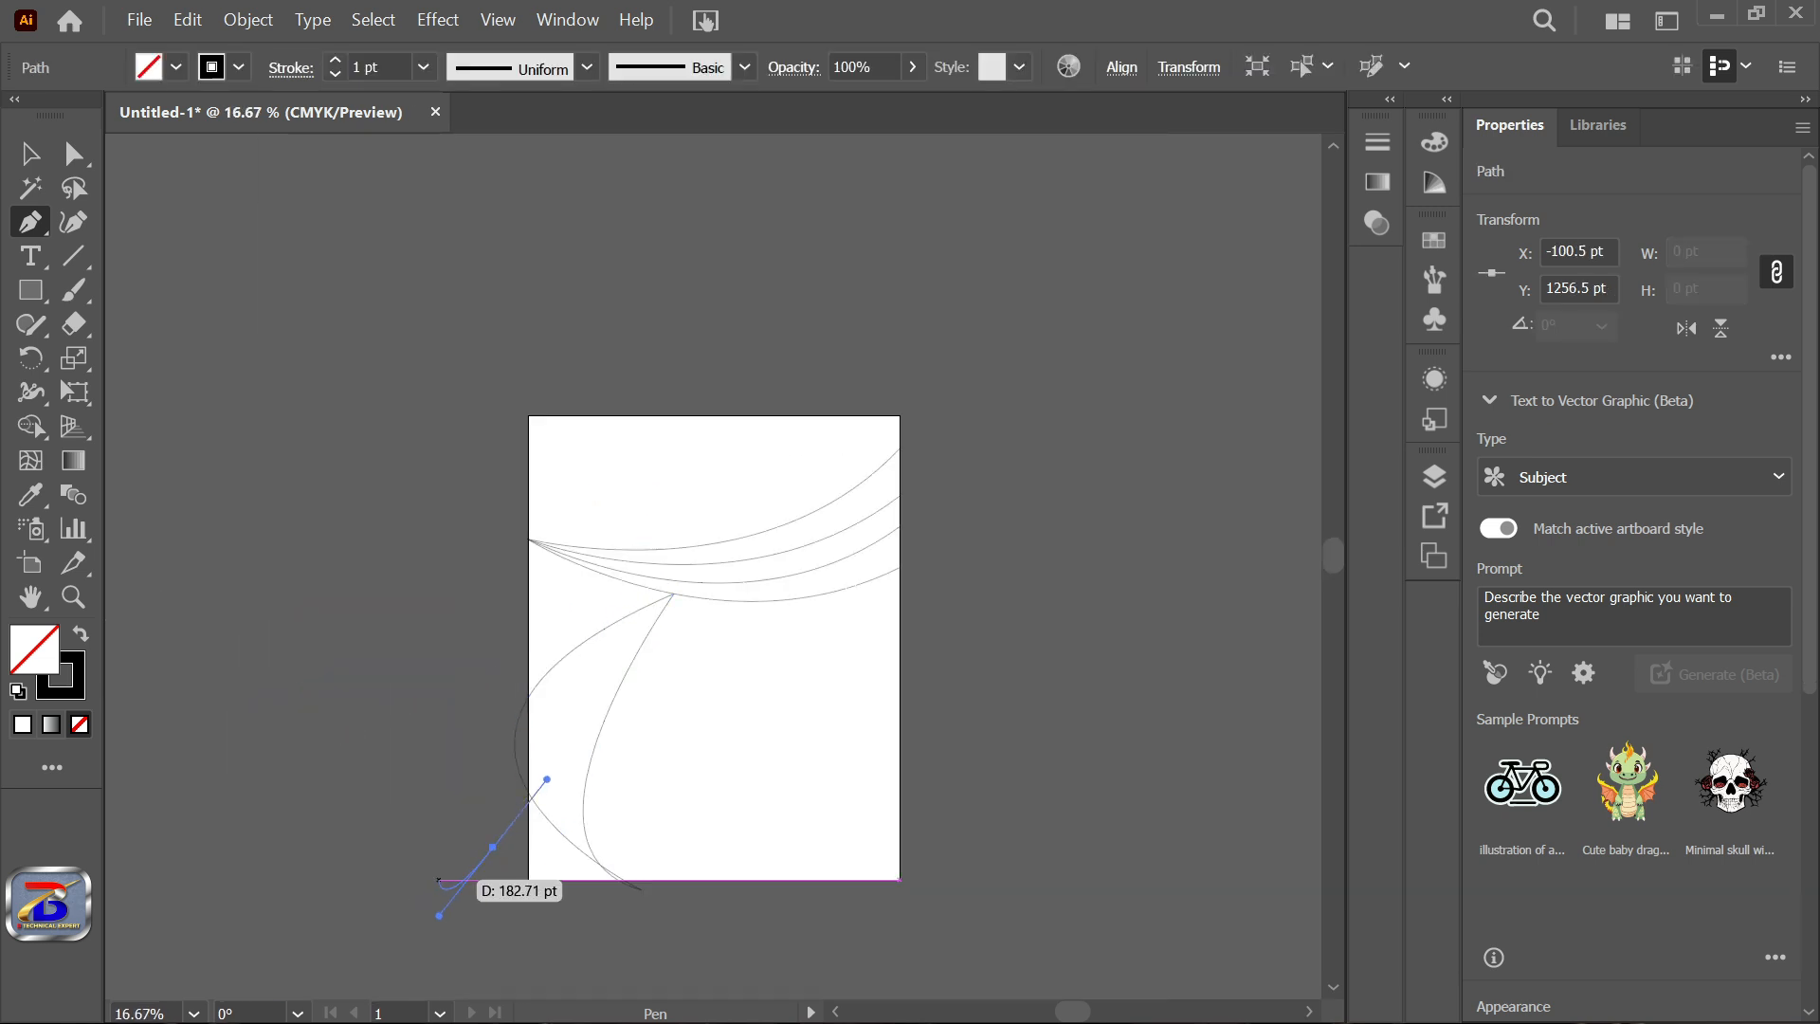
key("ctrl+z")
key("ctrl+z")
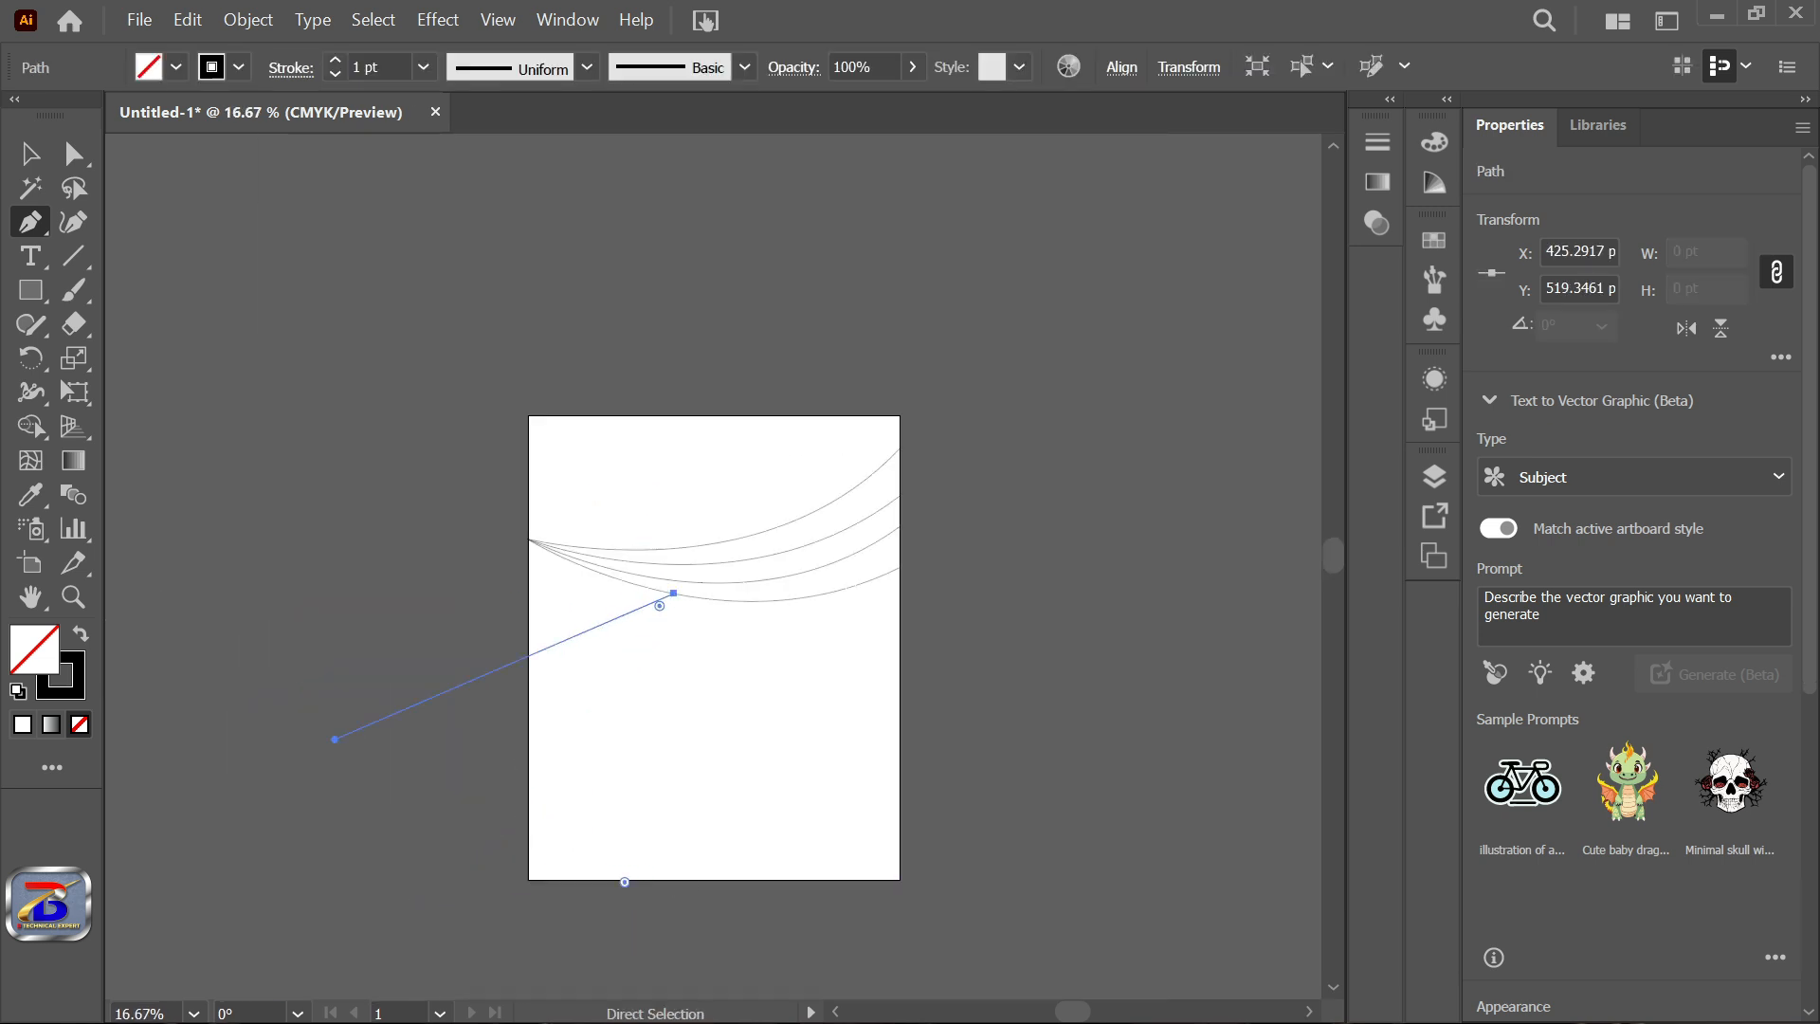
key("ctrl+shift+z")
Reshape the second curve by pulling its lower anchor's handle far beyond the artboard's left edge, then deselect it.
key("a")
key("ctrl+=")
key("ctrl+=")
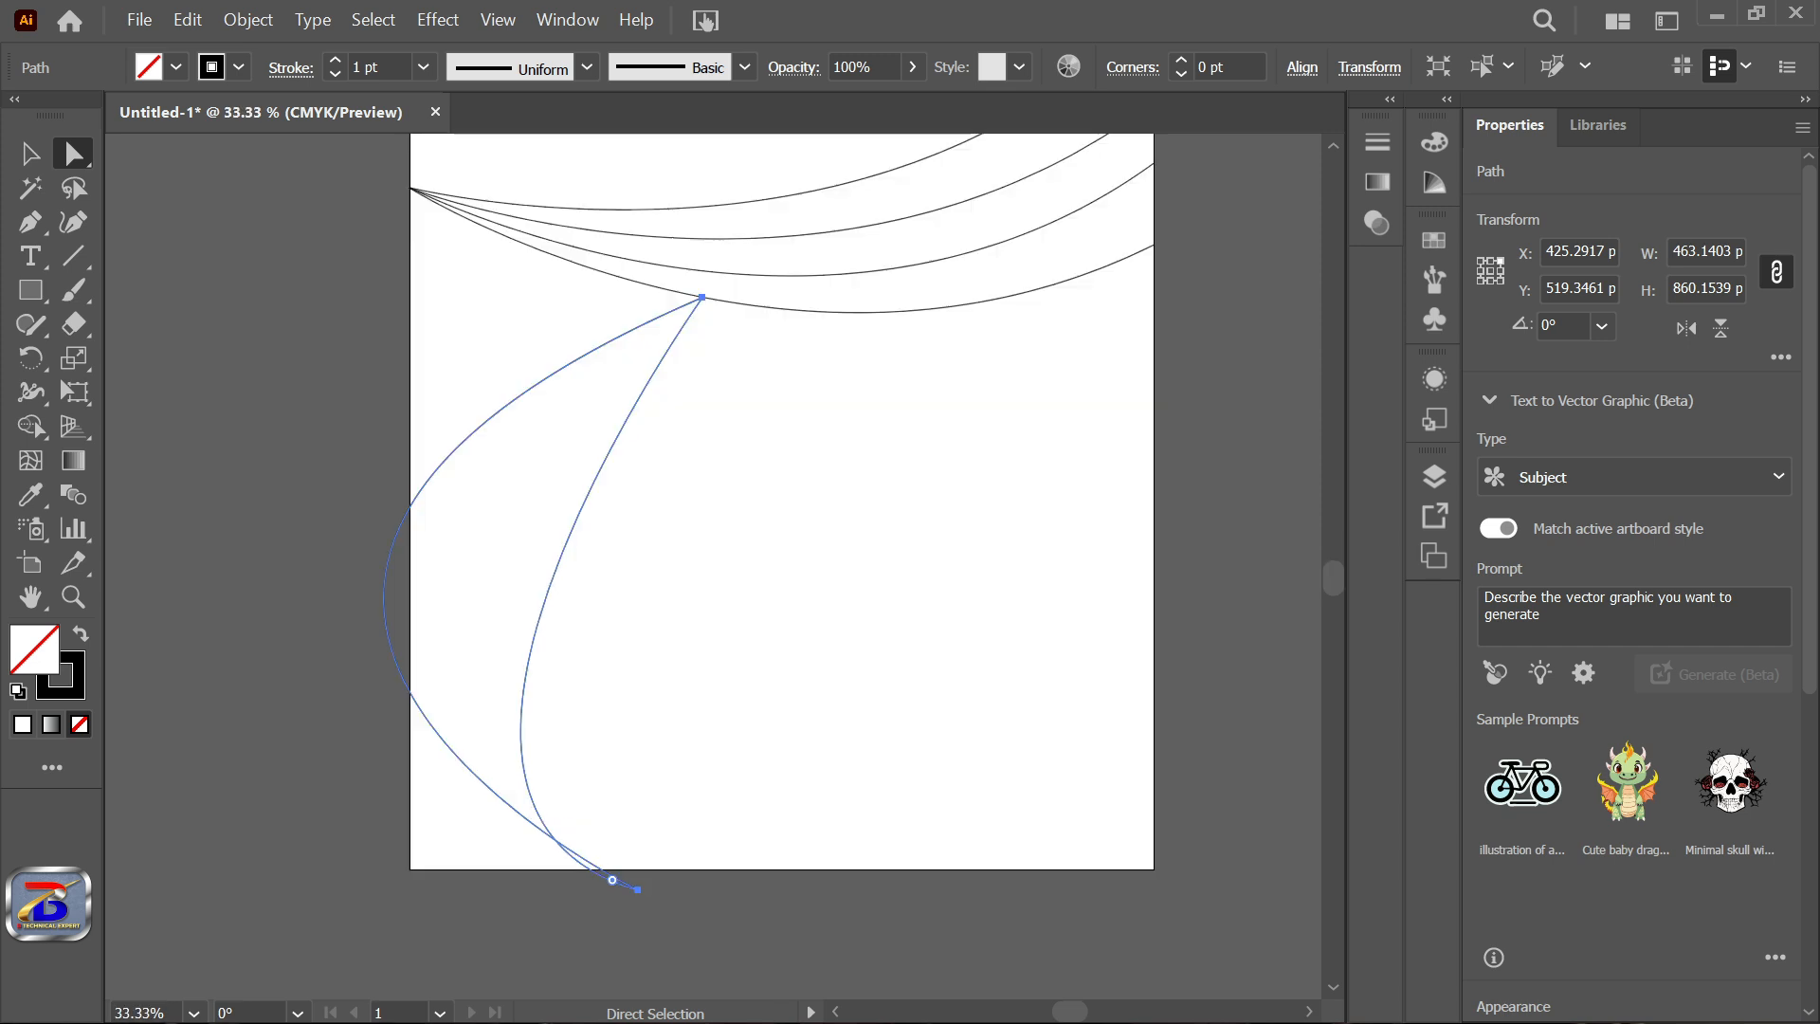
left_click(638, 890)
left_click_drag(338, 805, 152, 520)
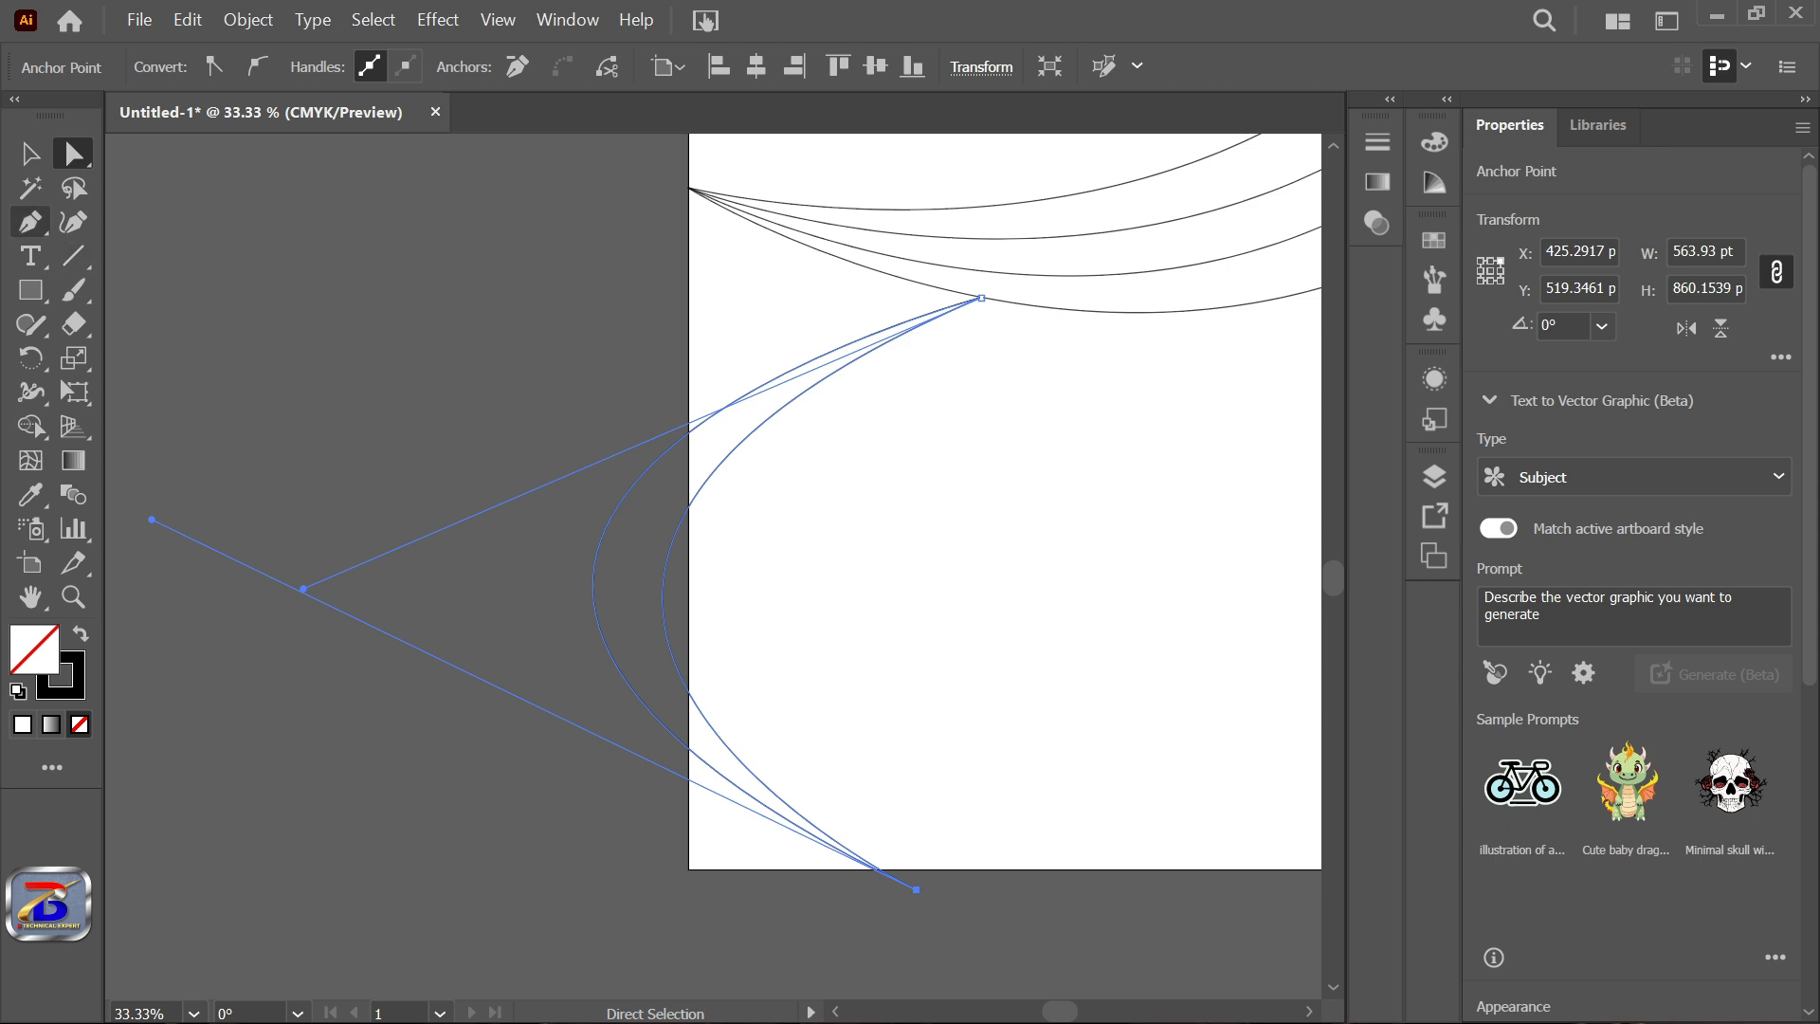
key("v")
key("ctrl+shift+a")
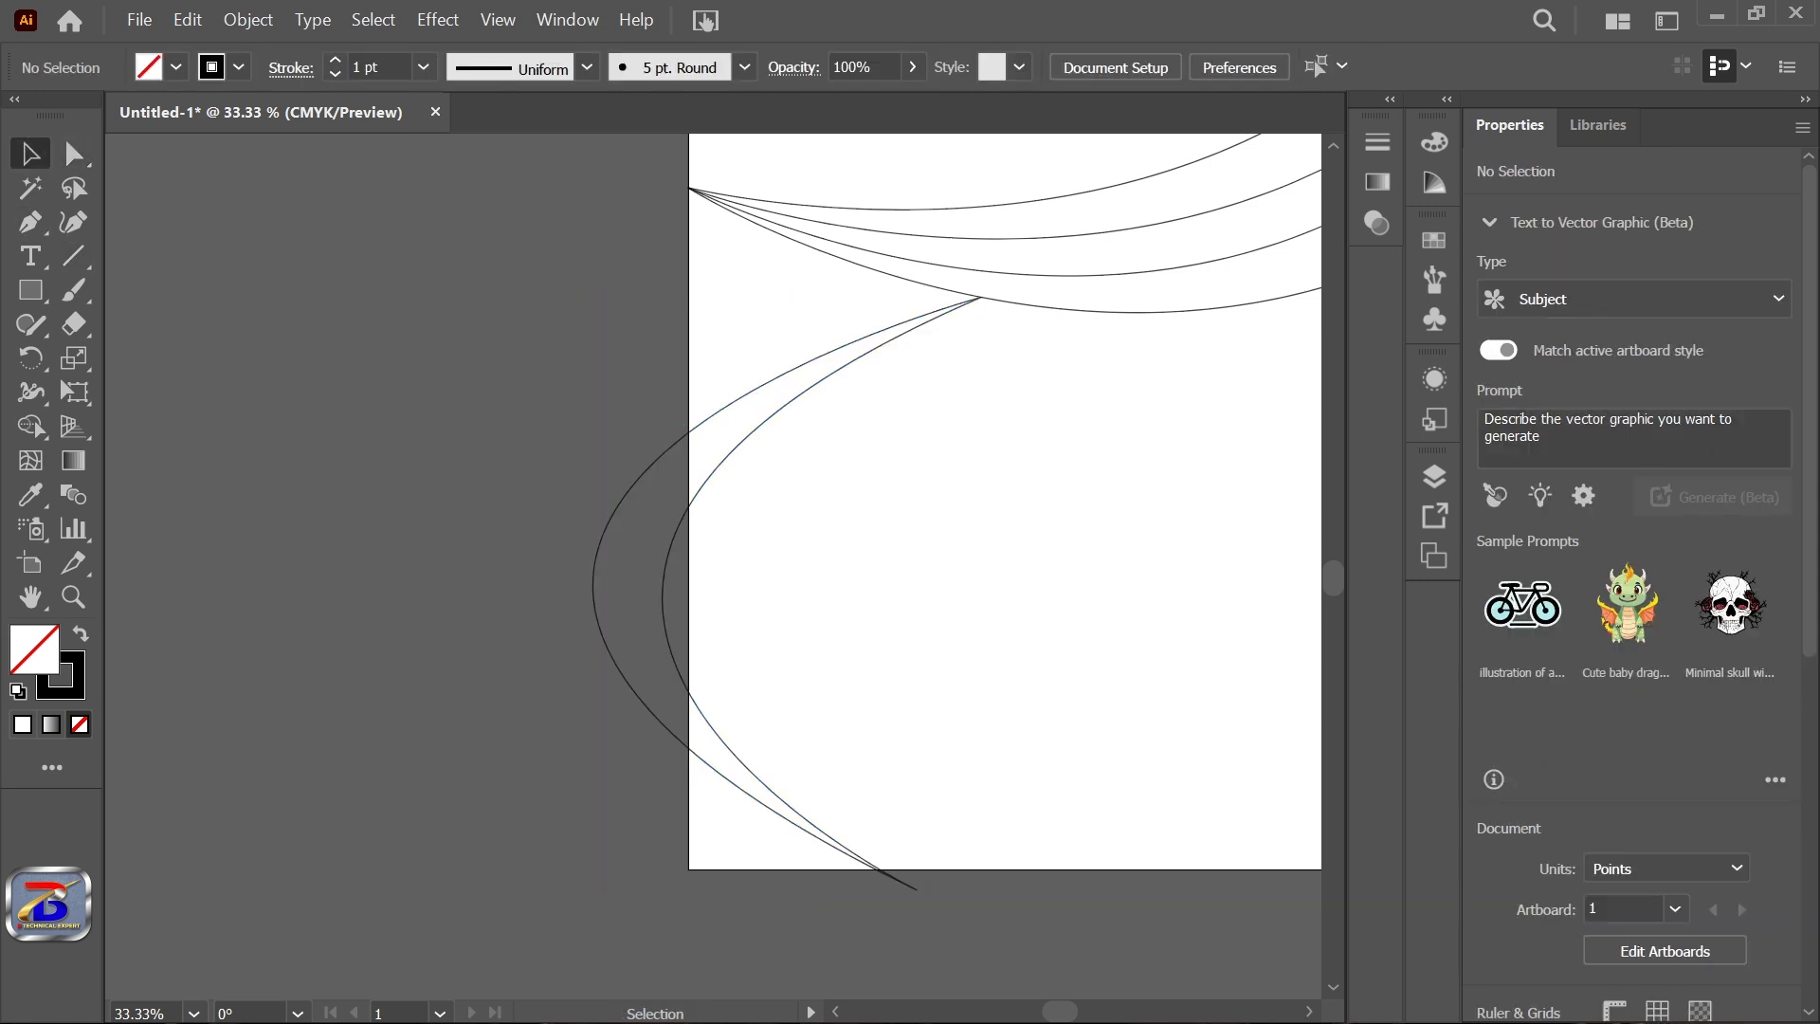
Draw two flatter curves from beyond the artboard's left edge to the same anchor on the lowest wave line.
key("p")
left_click(862, 313)
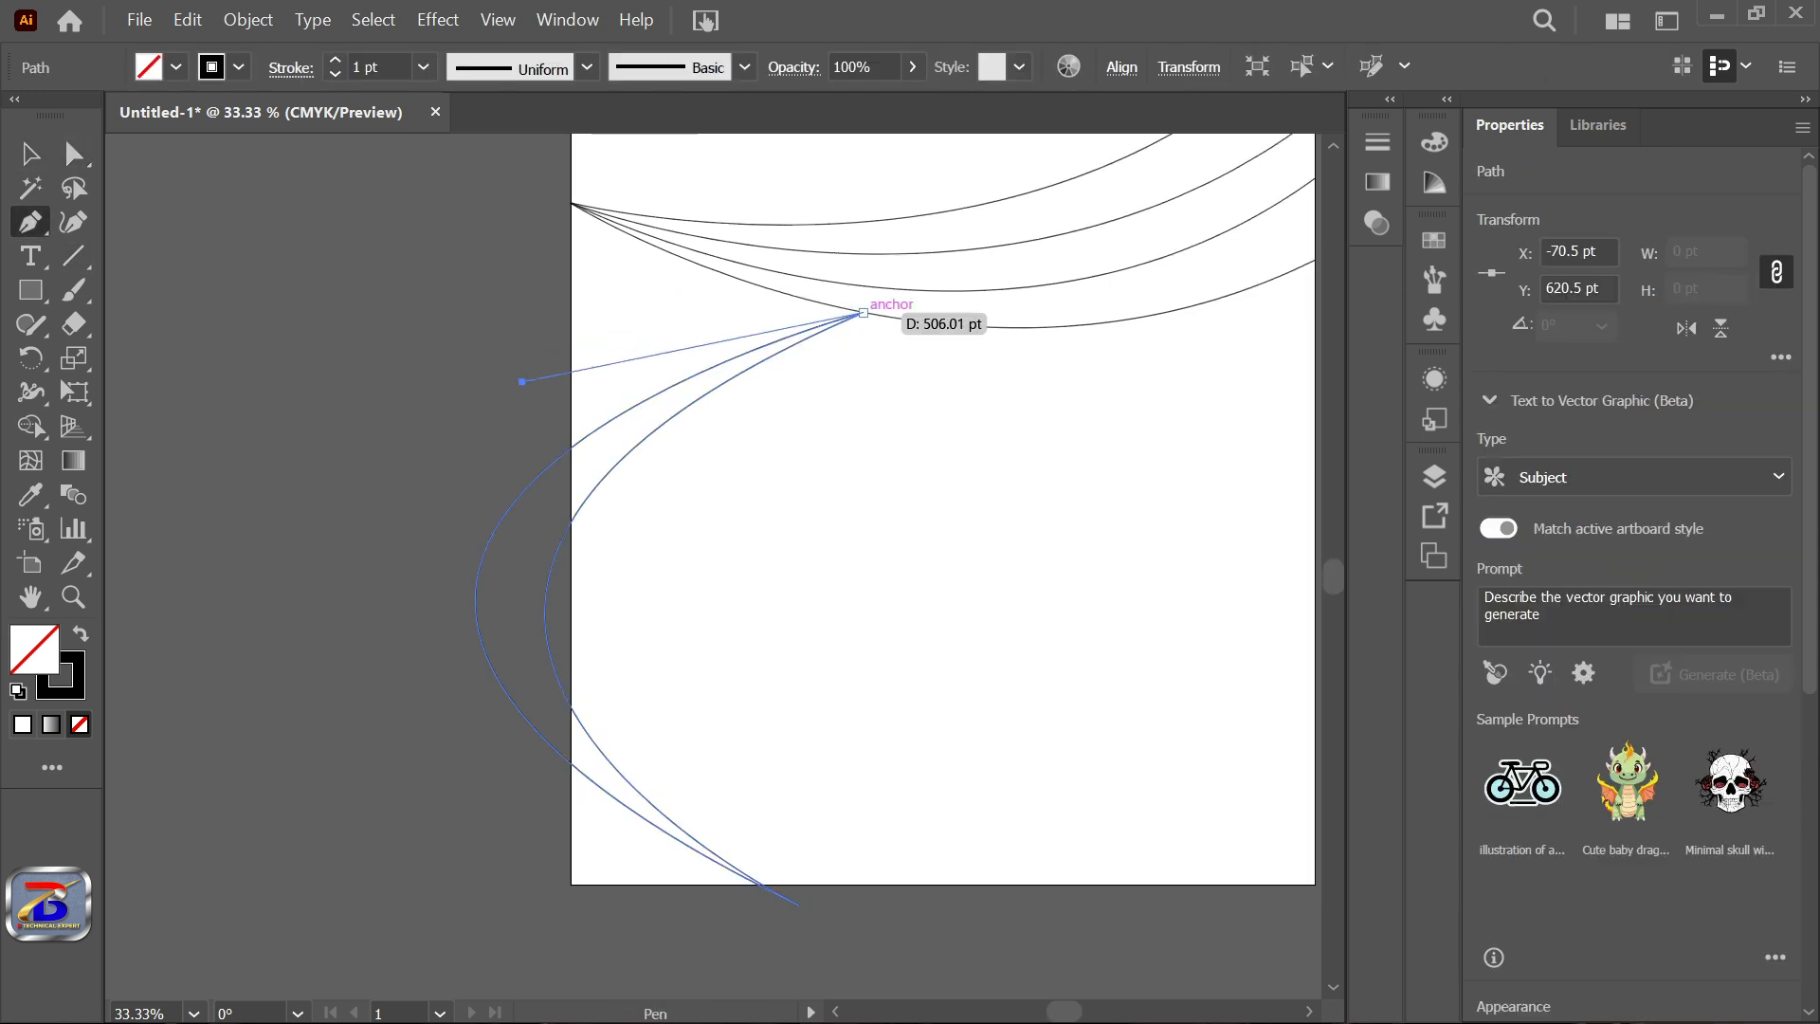
left_click_drag(863, 313, 863, 339)
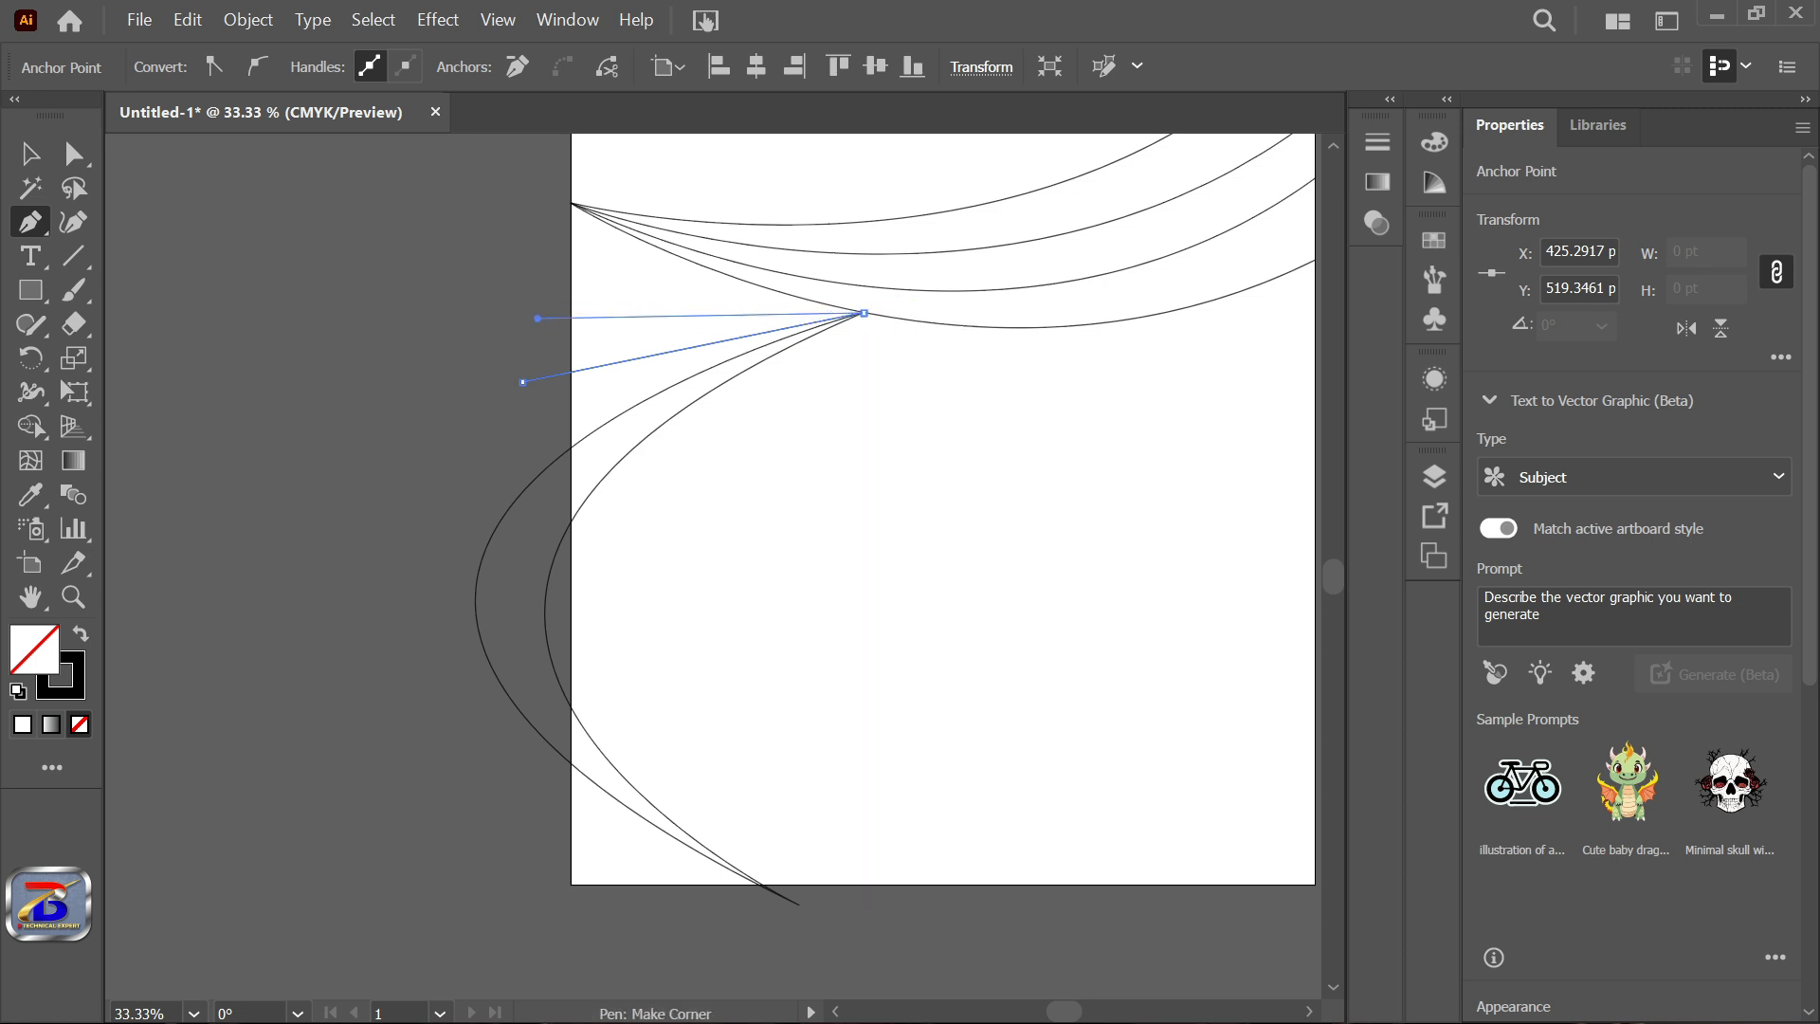
key("ctrl+shift+a")
Create a rectangle 1080 pt wide and 1350 pt high beside the artboard.
key("ctrl+minus")
key("ctrl+minus")
key("m")
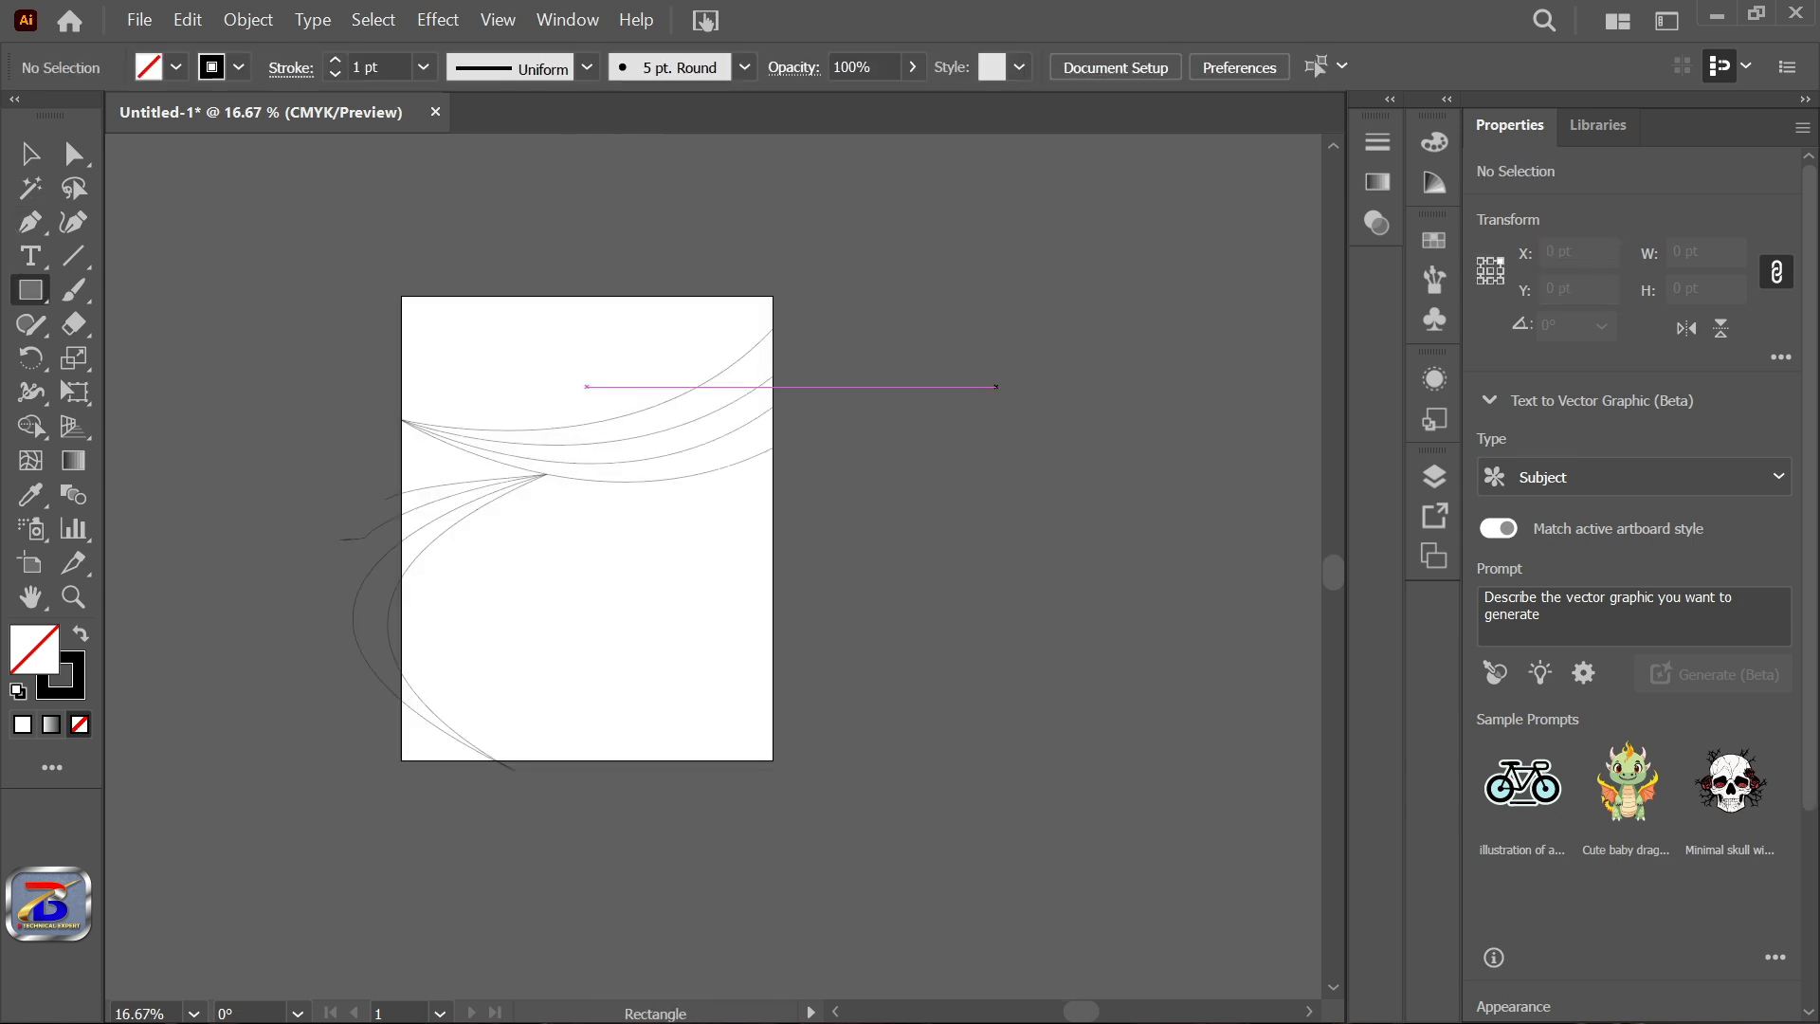
left_click(995, 387)
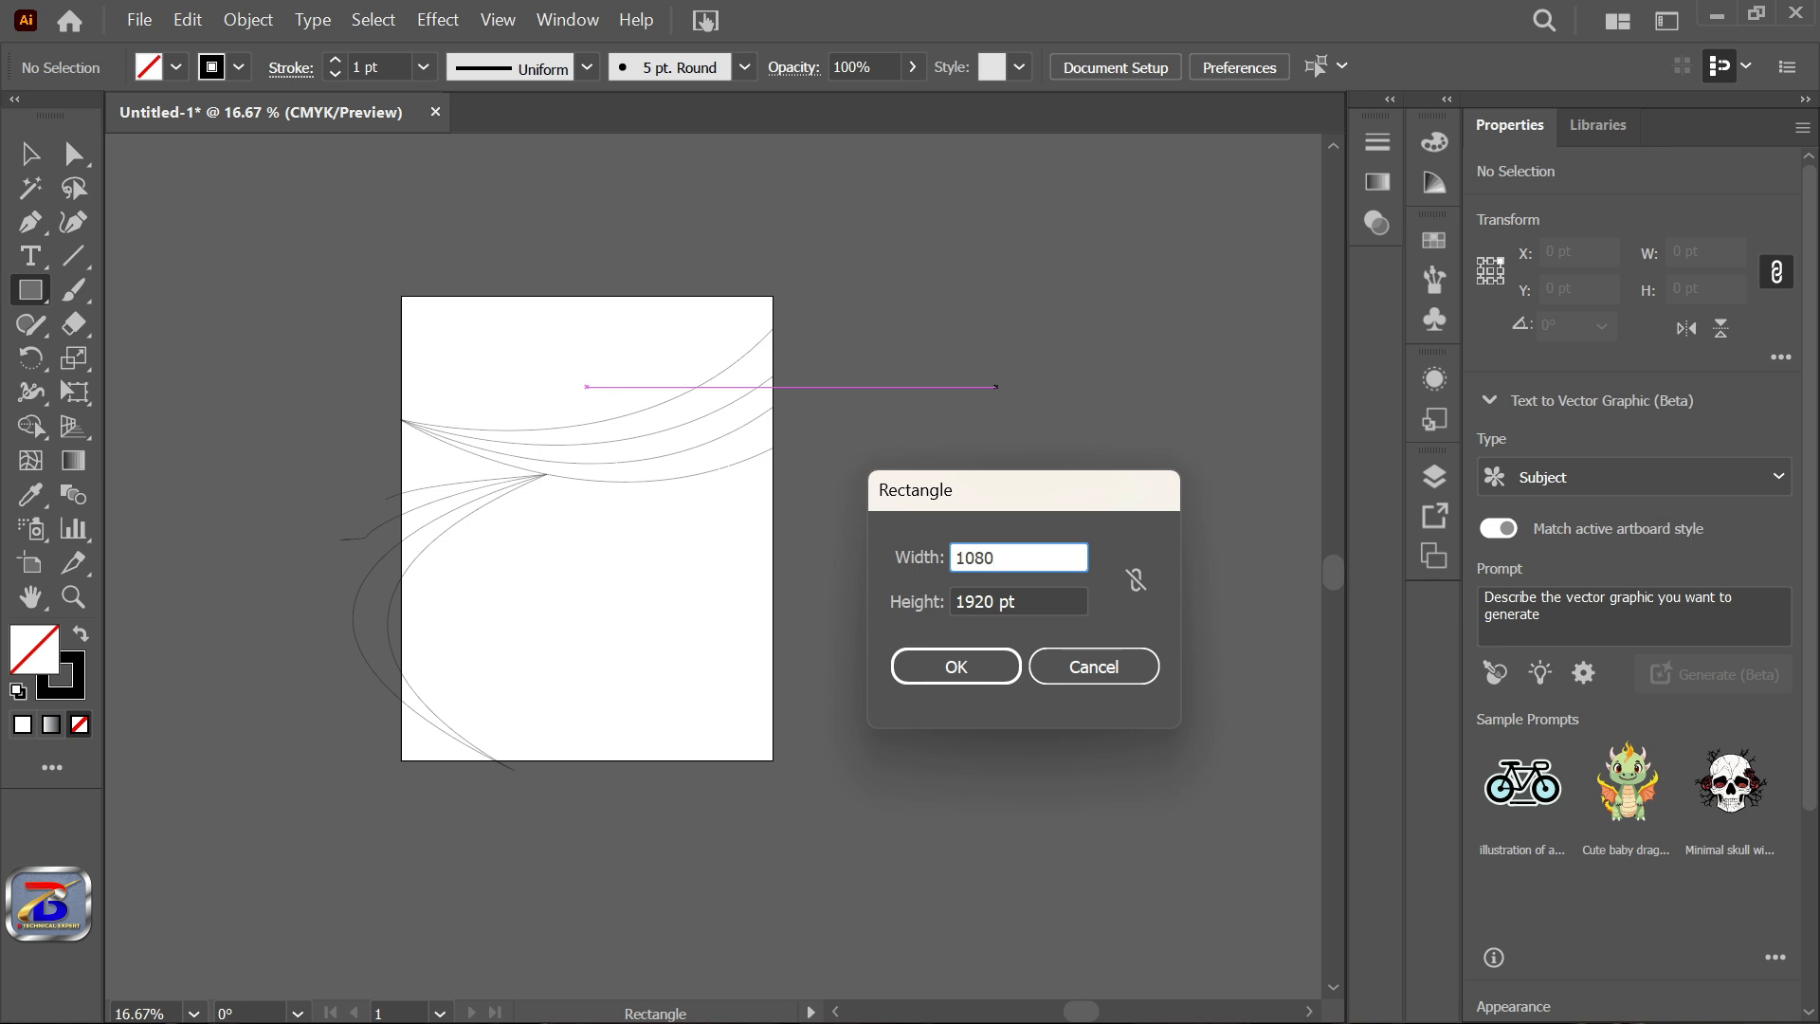
type("1080")
key("Tab")
type("135")
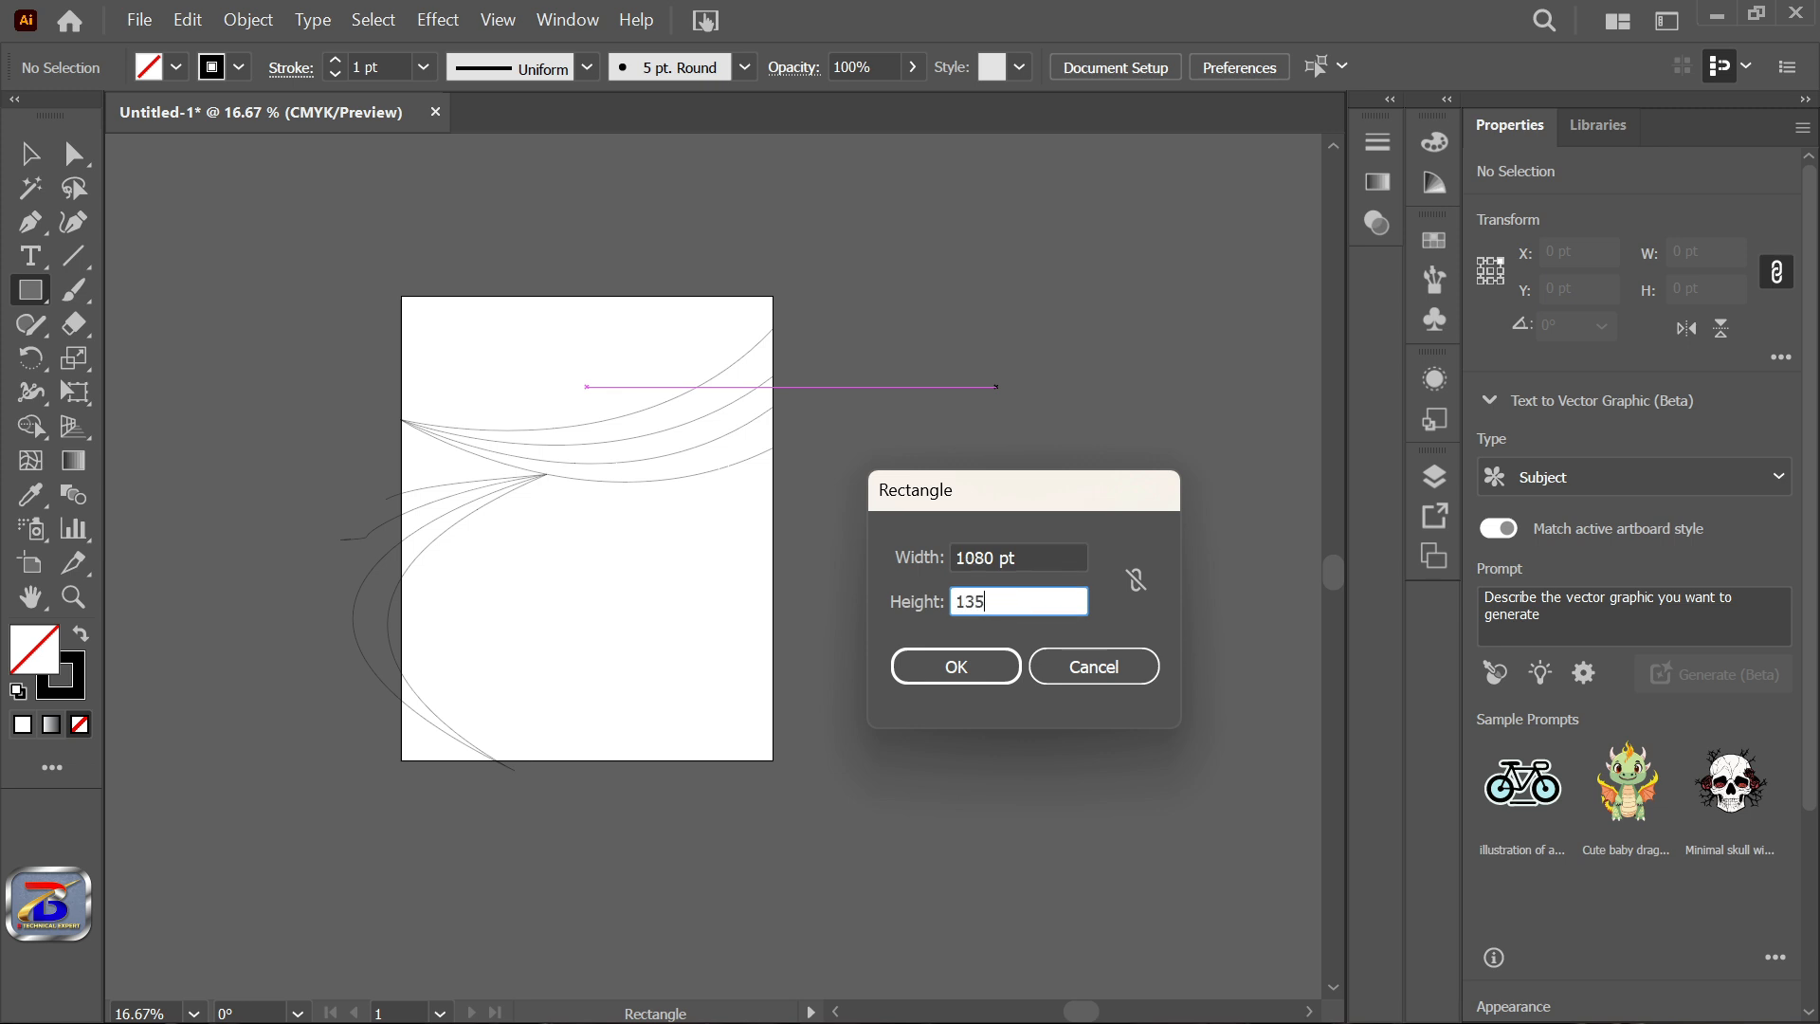
type("0")
key("Return")
key("v")
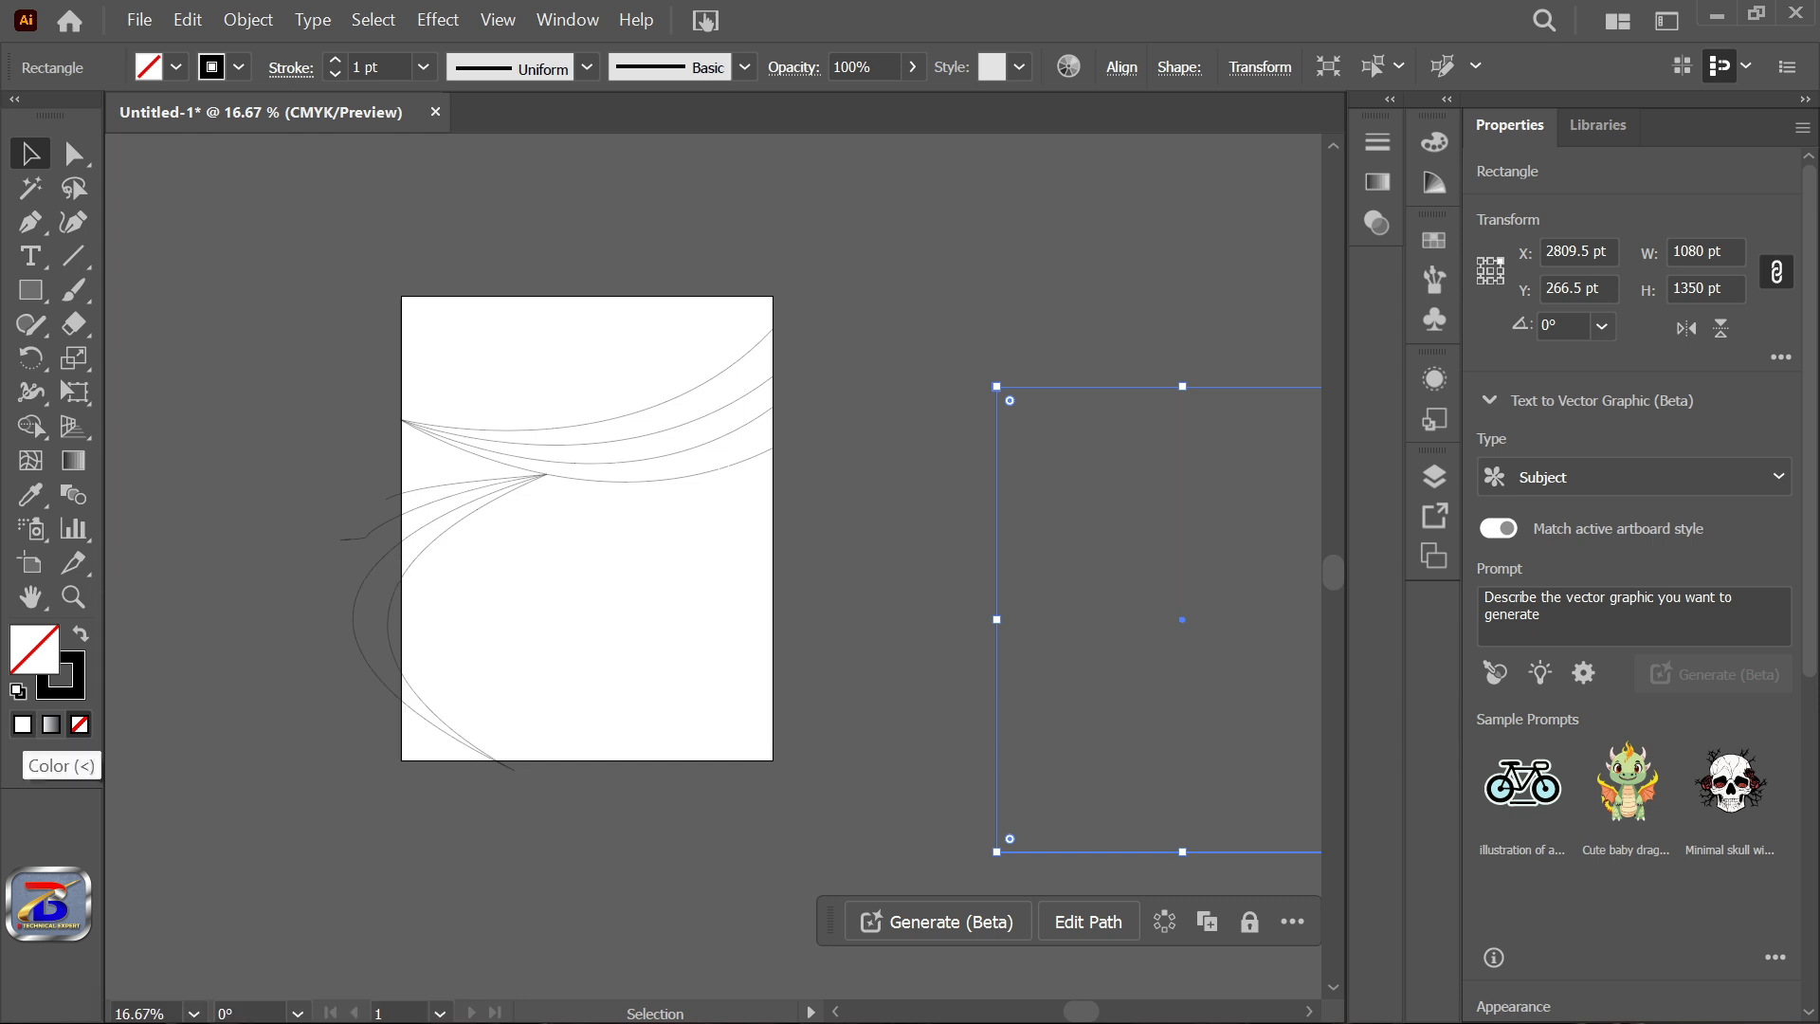
Fill the rectangle with white and move it over the artboard so it covers it exactly.
left_click(23, 724)
left_click_drag(1142, 536, 580, 450)
key("ctrl+shift+a")
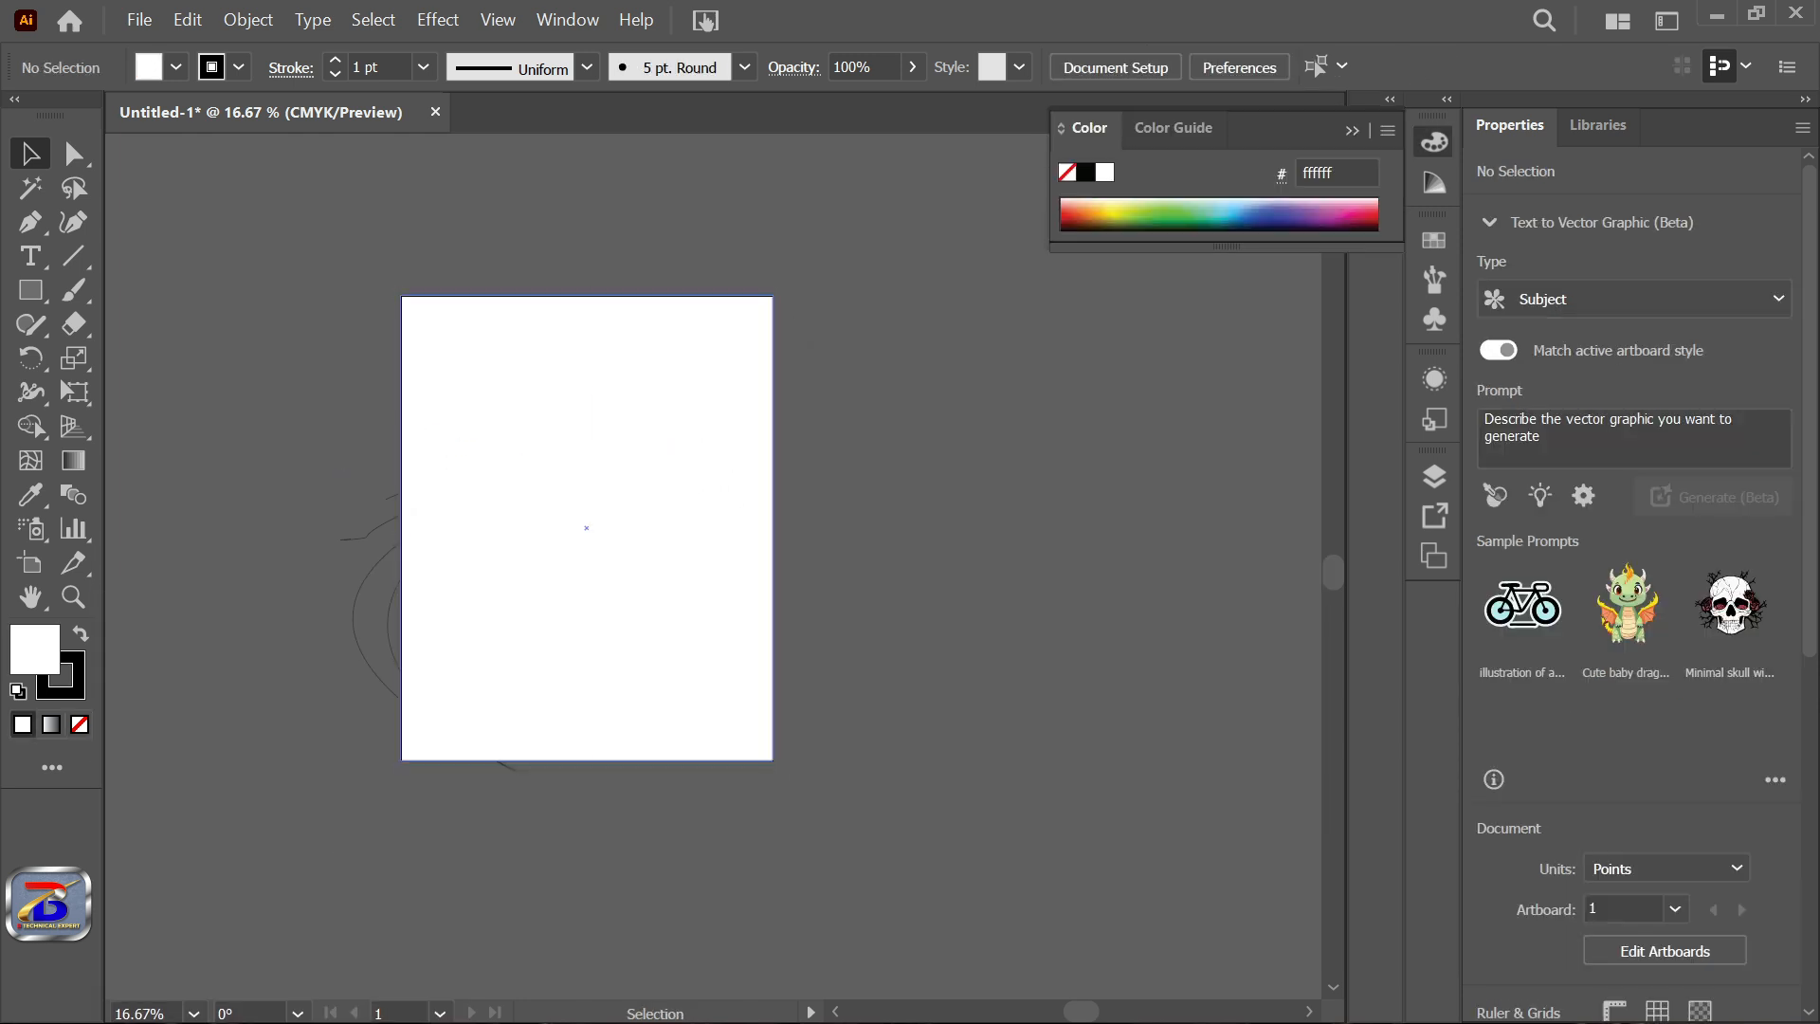
Send the white rectangle behind the curves and select all artwork for the Shape Builder tool.
right_click(586, 527)
mouse_move(640, 872)
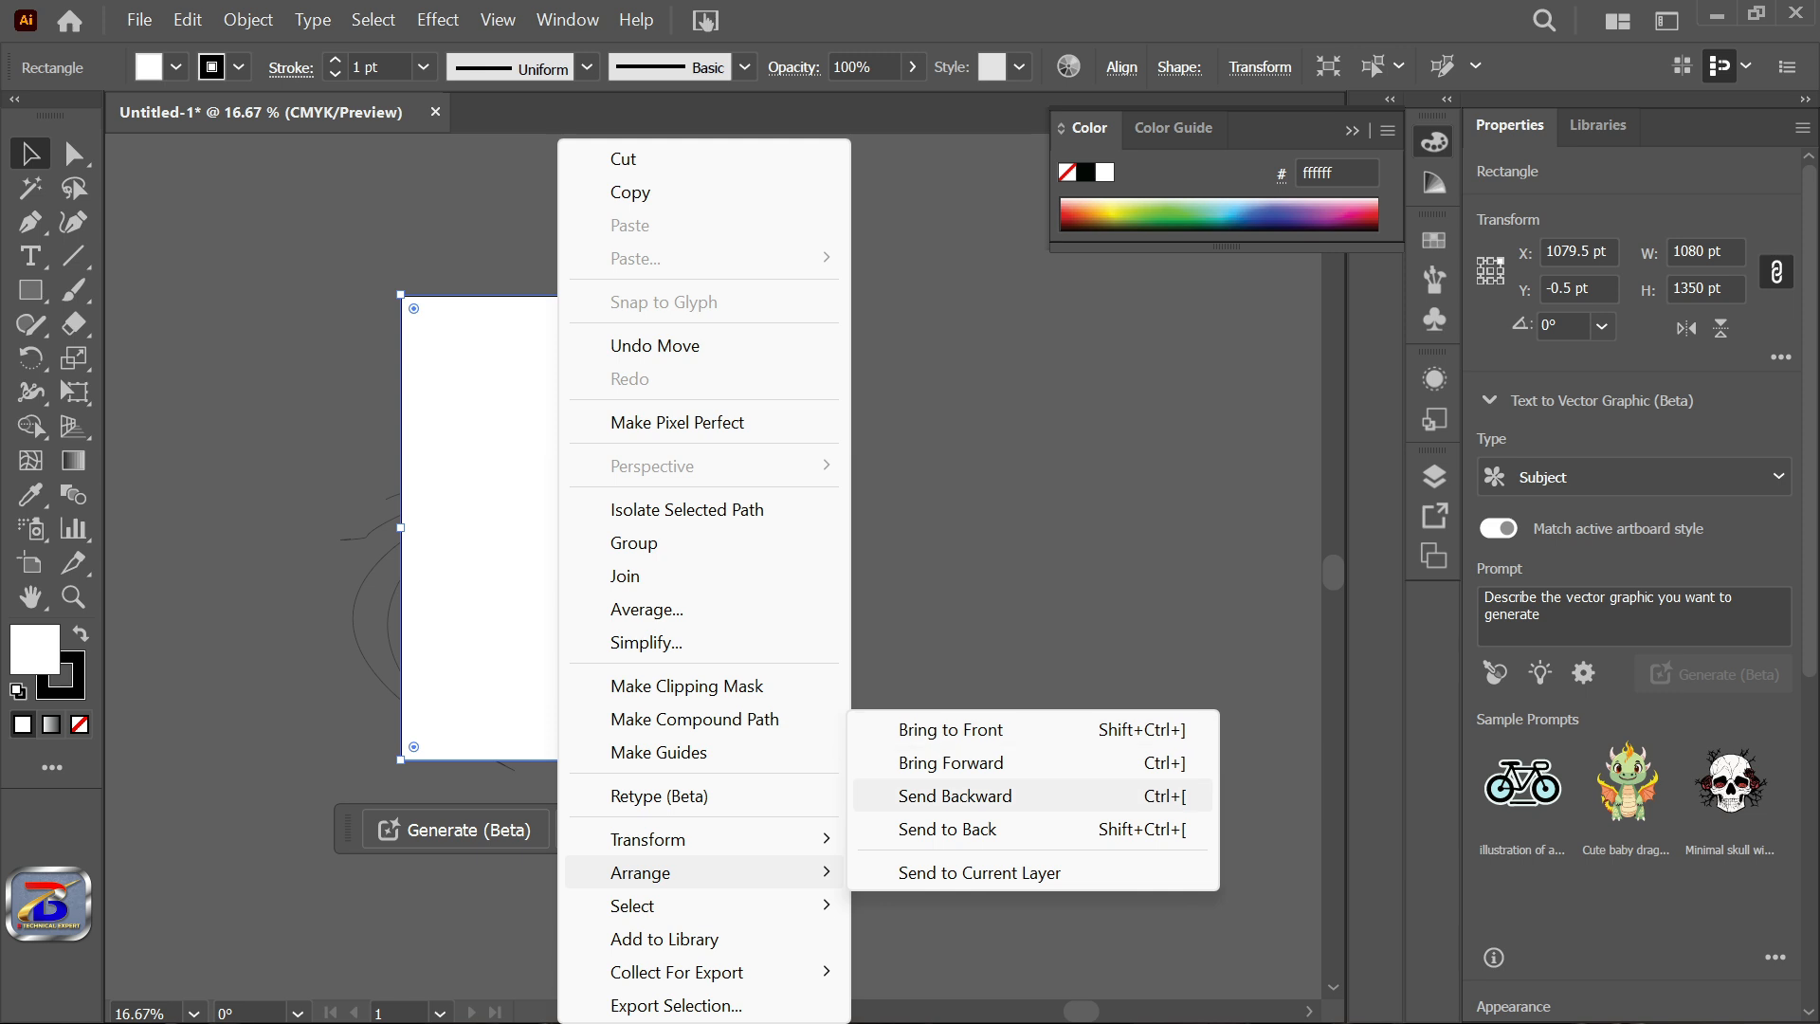
left_click(954, 795)
key("ctrl+shift+a")
left_click(586, 527)
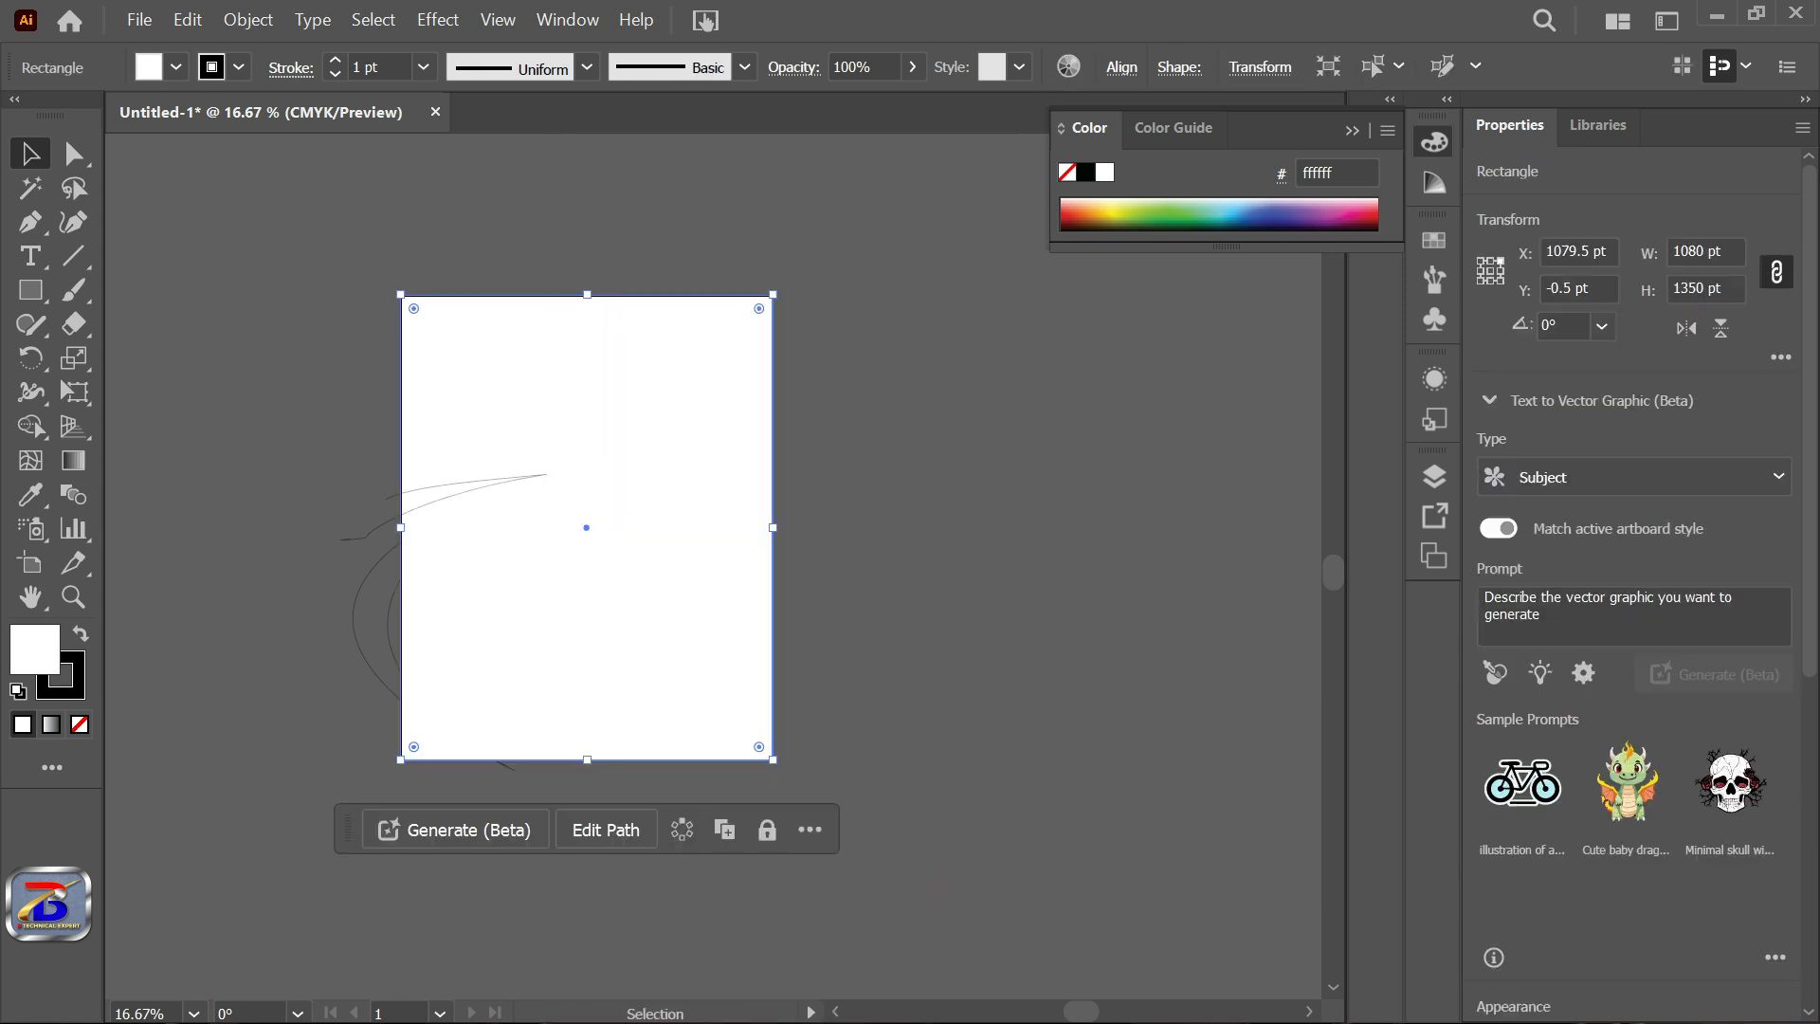
key("ctrl+a")
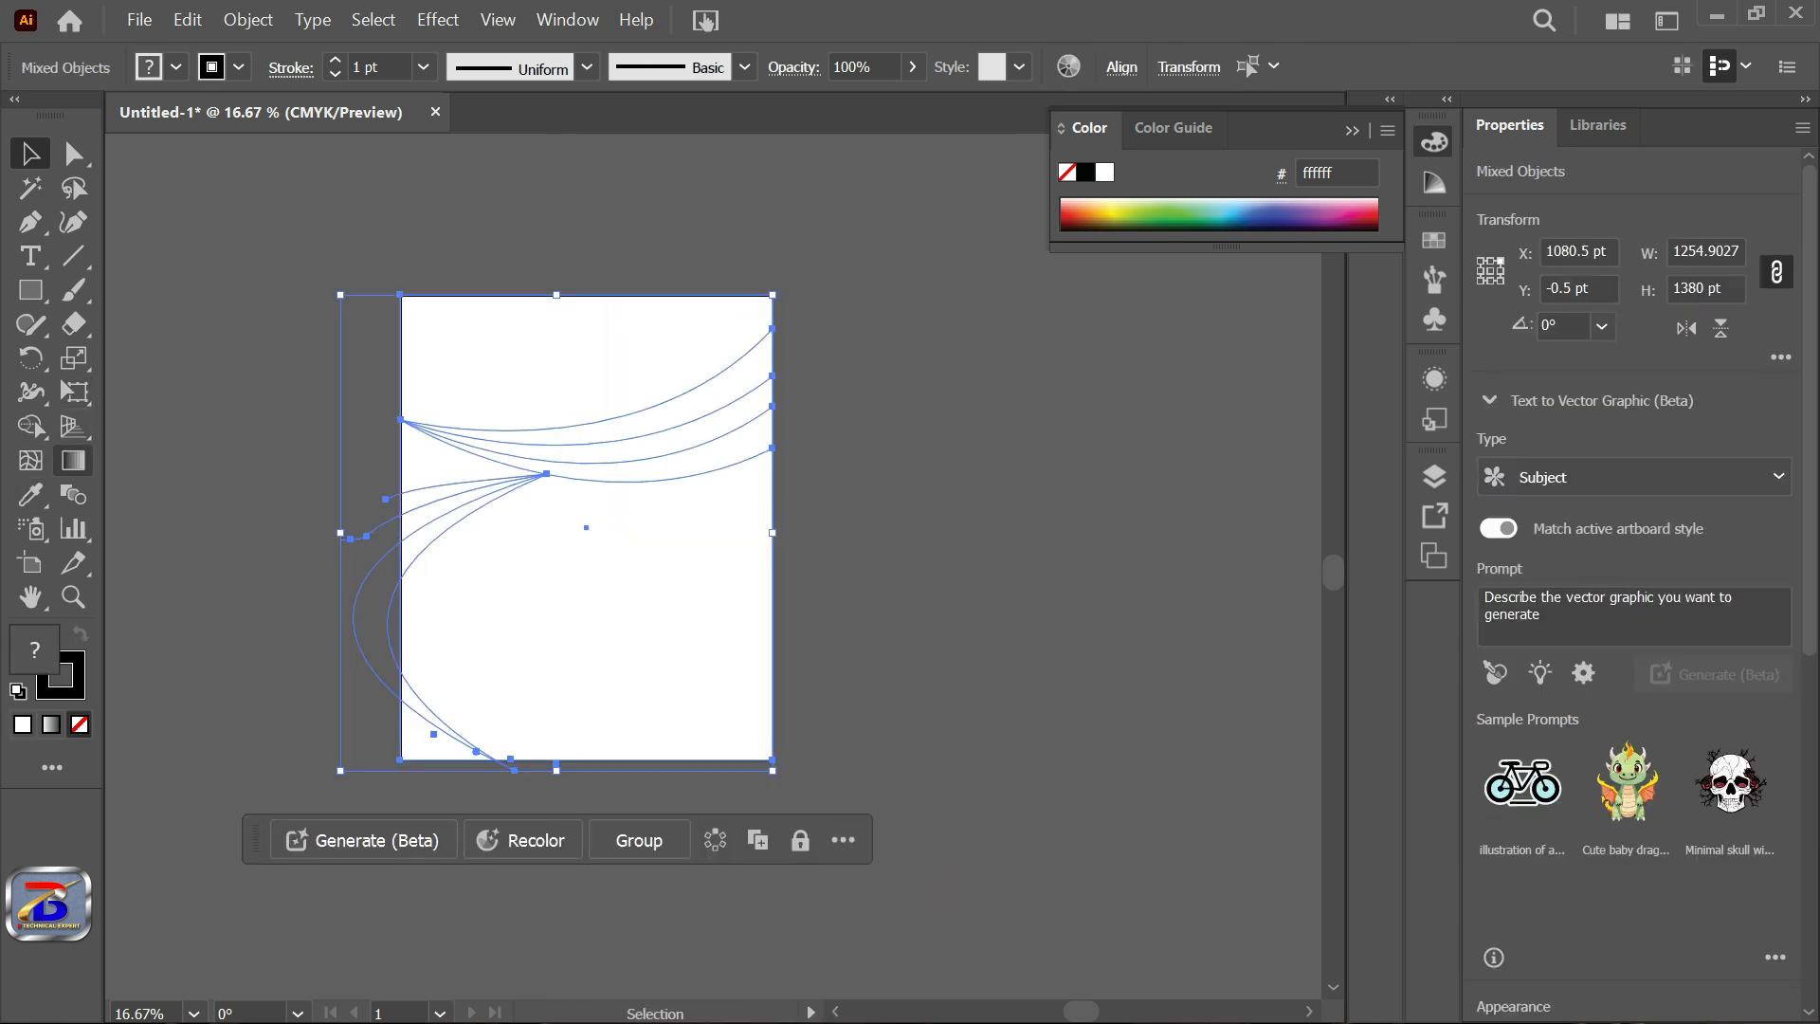
left_click(32, 425)
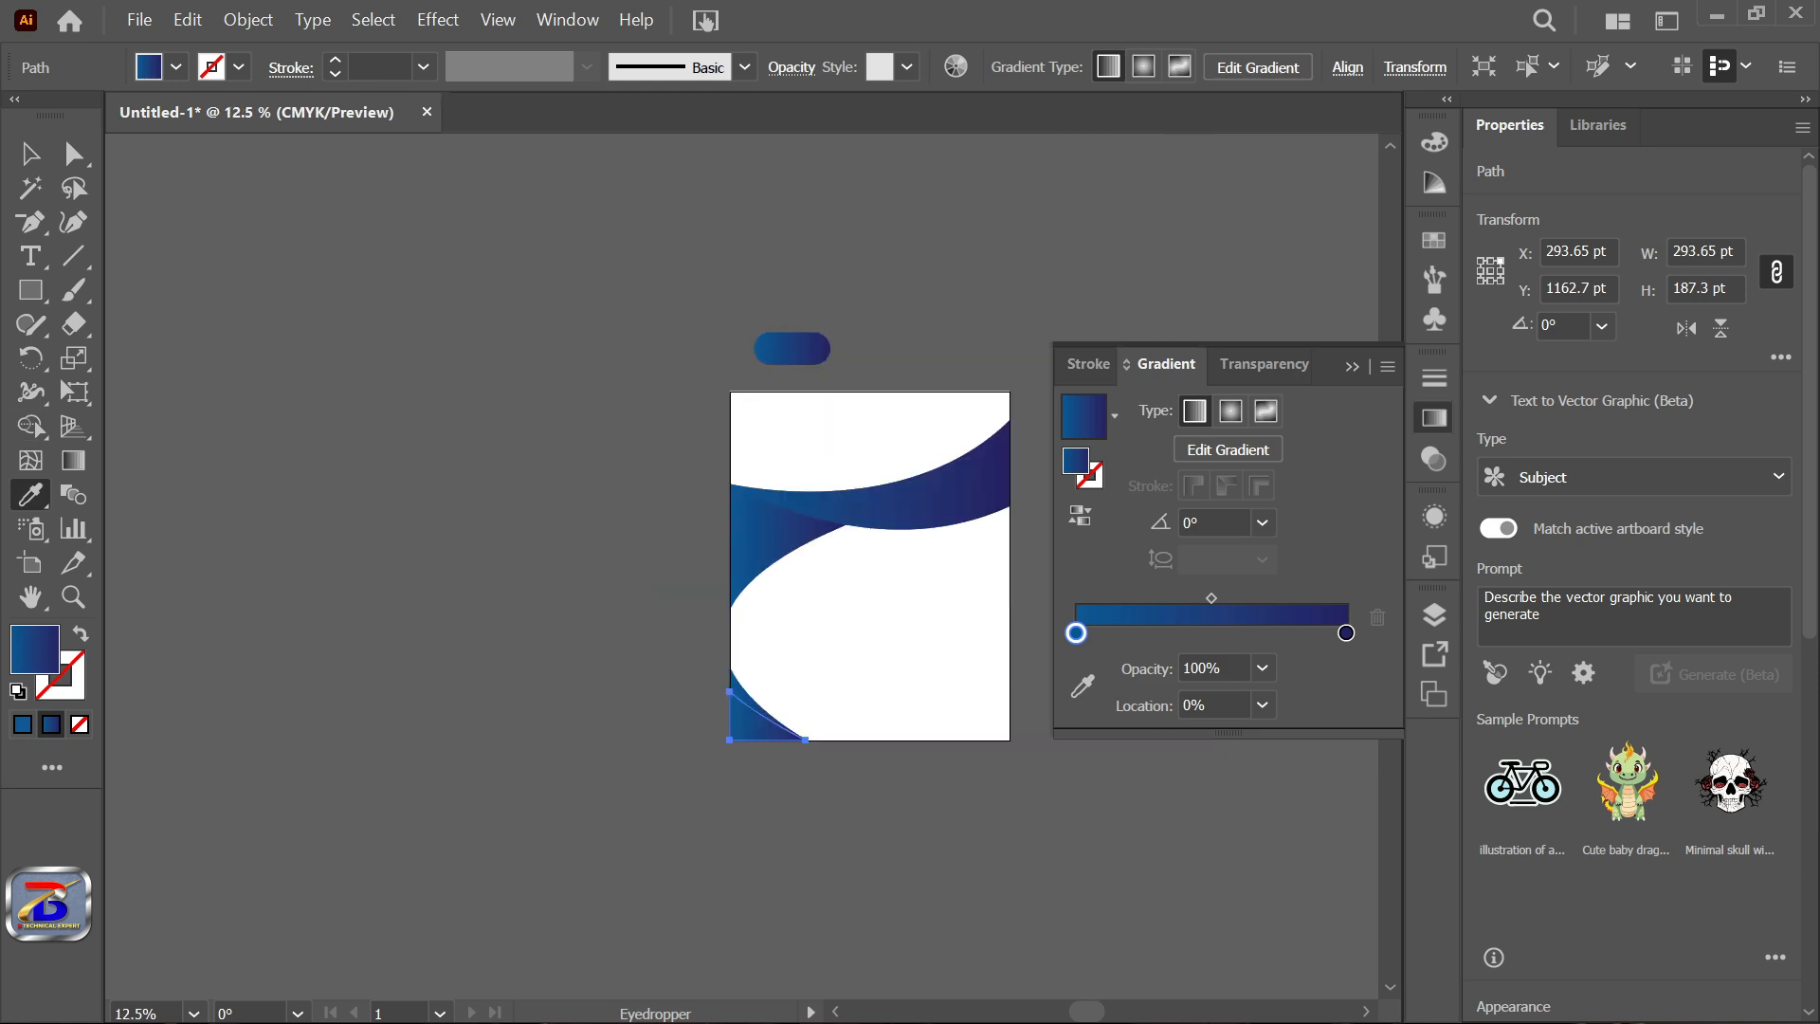
Reverse the middle wave band's gradient so it runs from dark blue to lighter blue, then deselect it.
left_click(686, 473)
mouse_move(1076, 632)
left_mouse_down()
mouse_move(1331, 632)
mouse_move(1075, 632)
left_mouse_up()
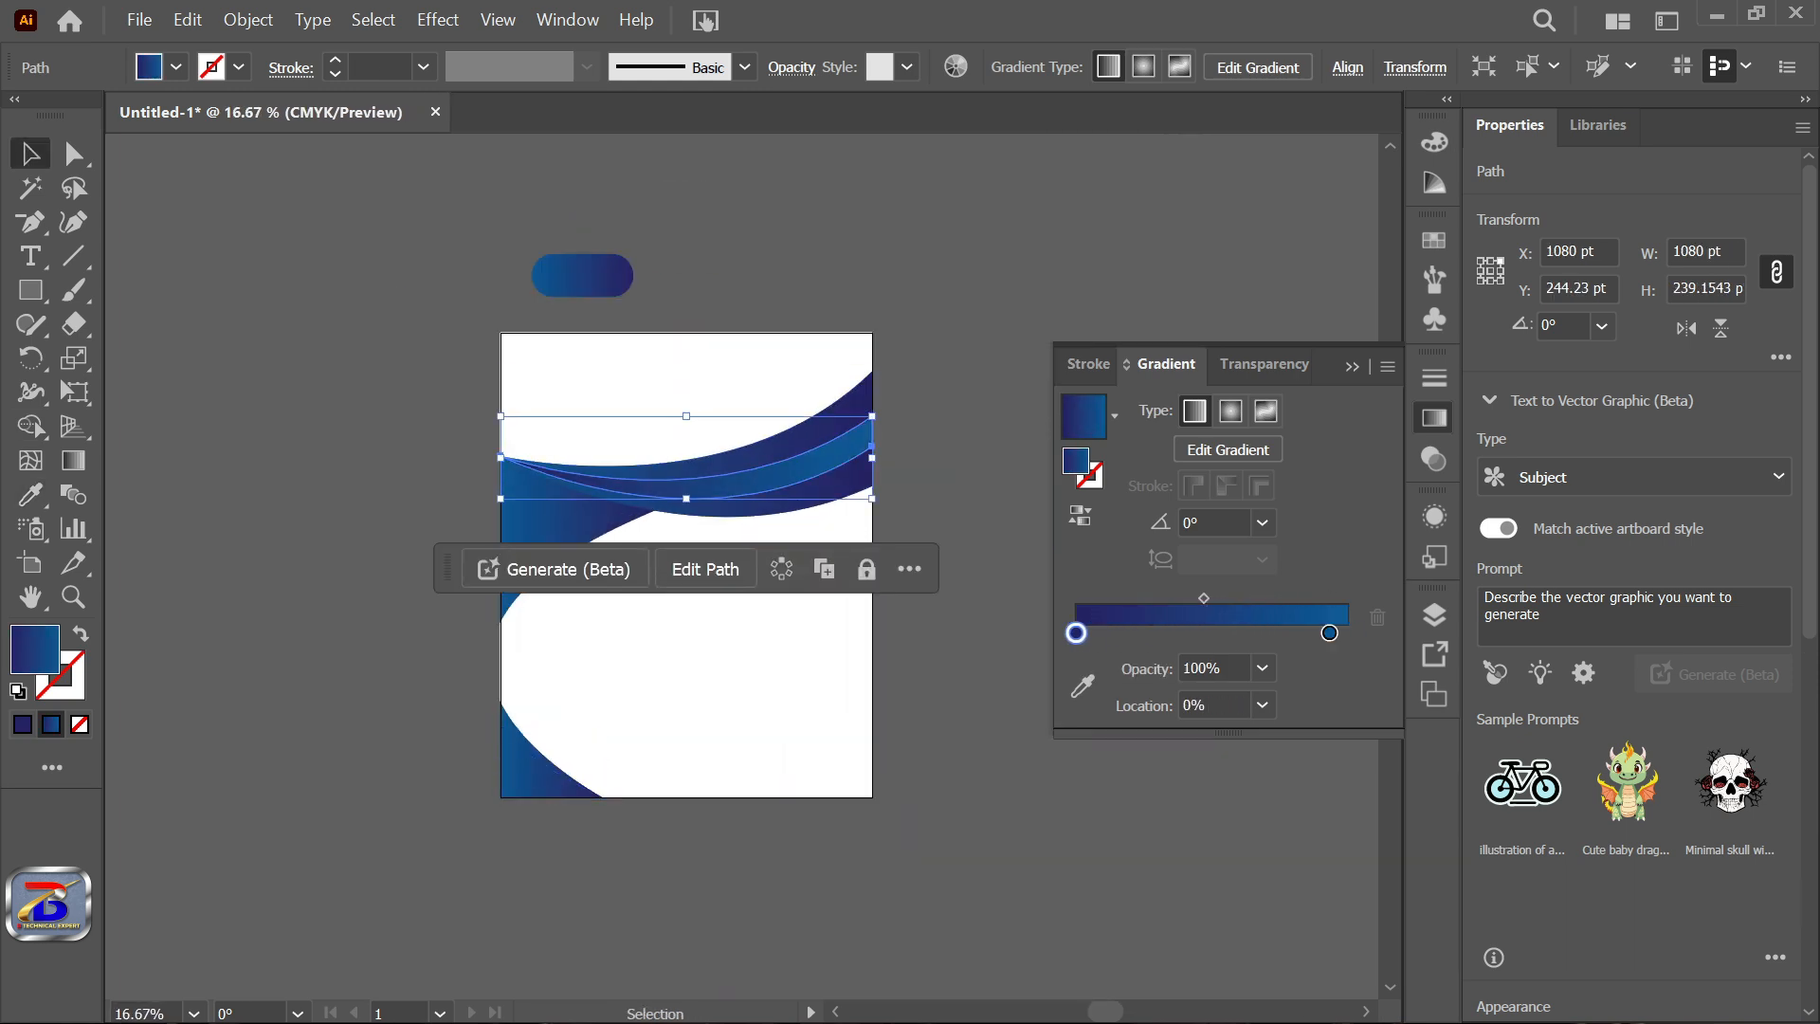
left_click(967, 516)
Reverse the lowest wave band's gradient, moving the dark stop near the middle and the lighter blue stop to about 94.5%.
left_click(783, 501)
left_click_drag(1346, 632, 1194, 632)
left_click_drag(1076, 632, 1332, 633)
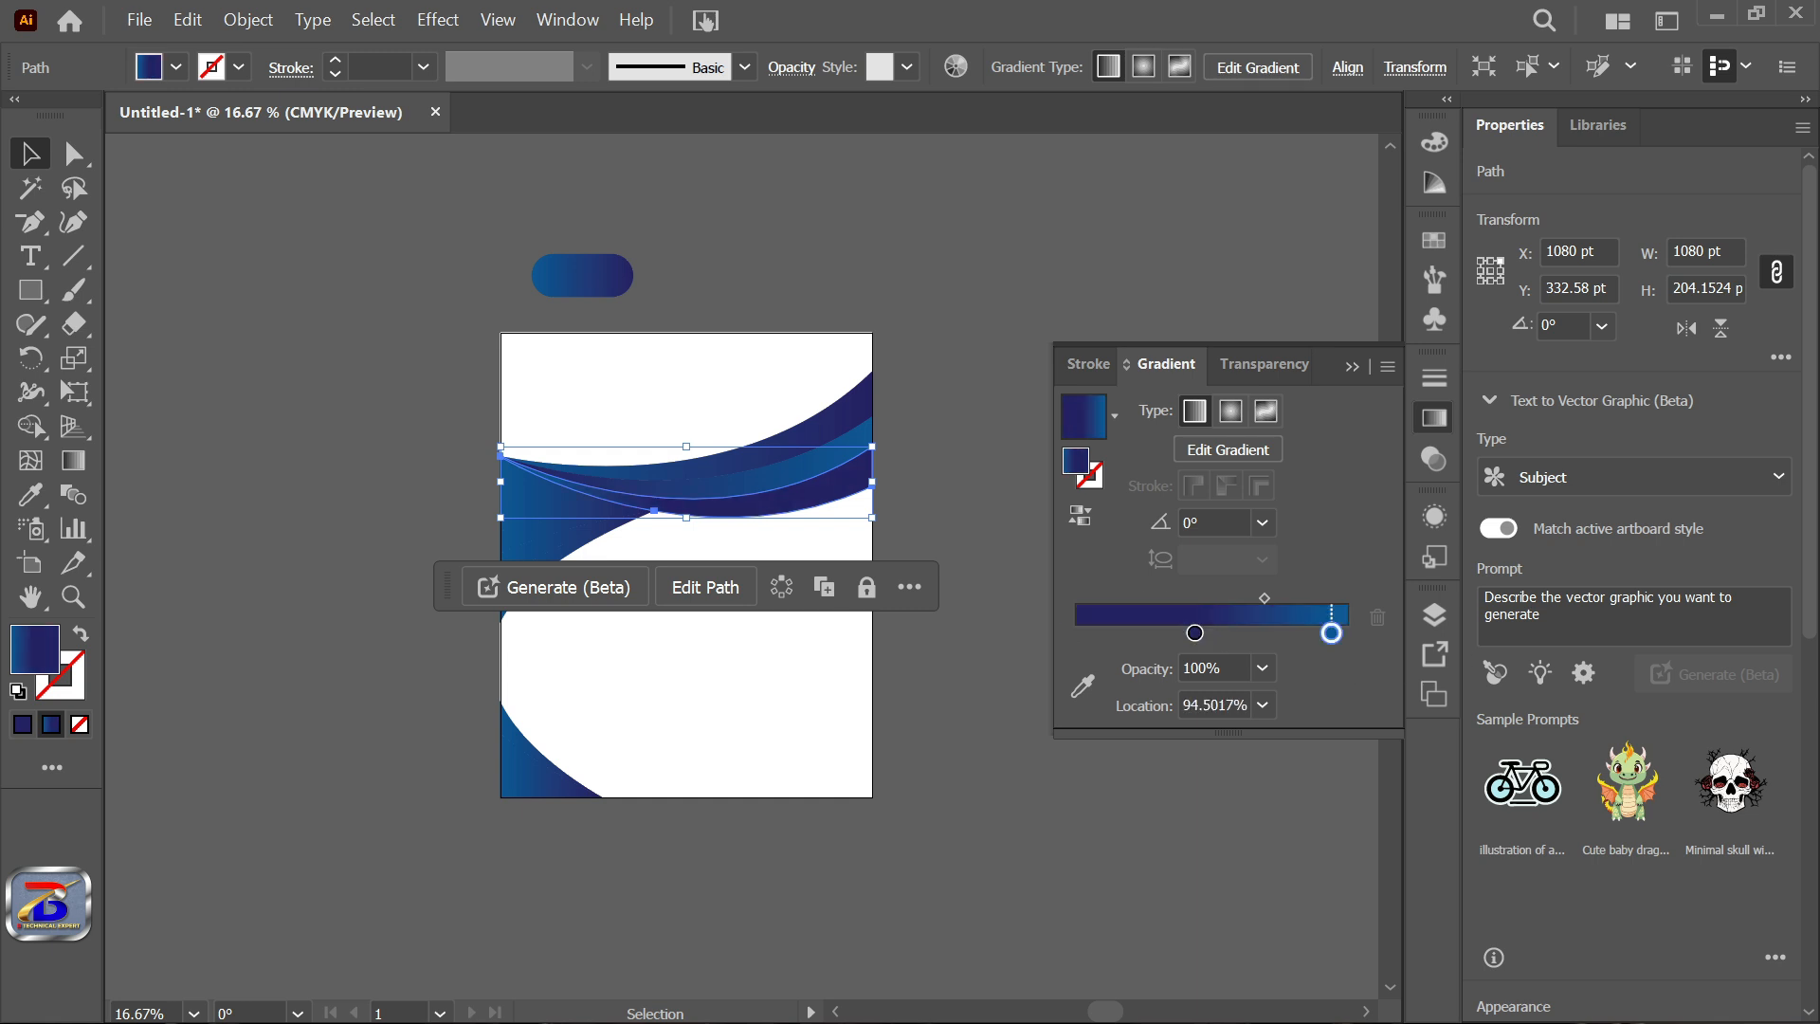
left_click(786, 446)
left_click(772, 424)
scroll(772, 428, "up", 1)
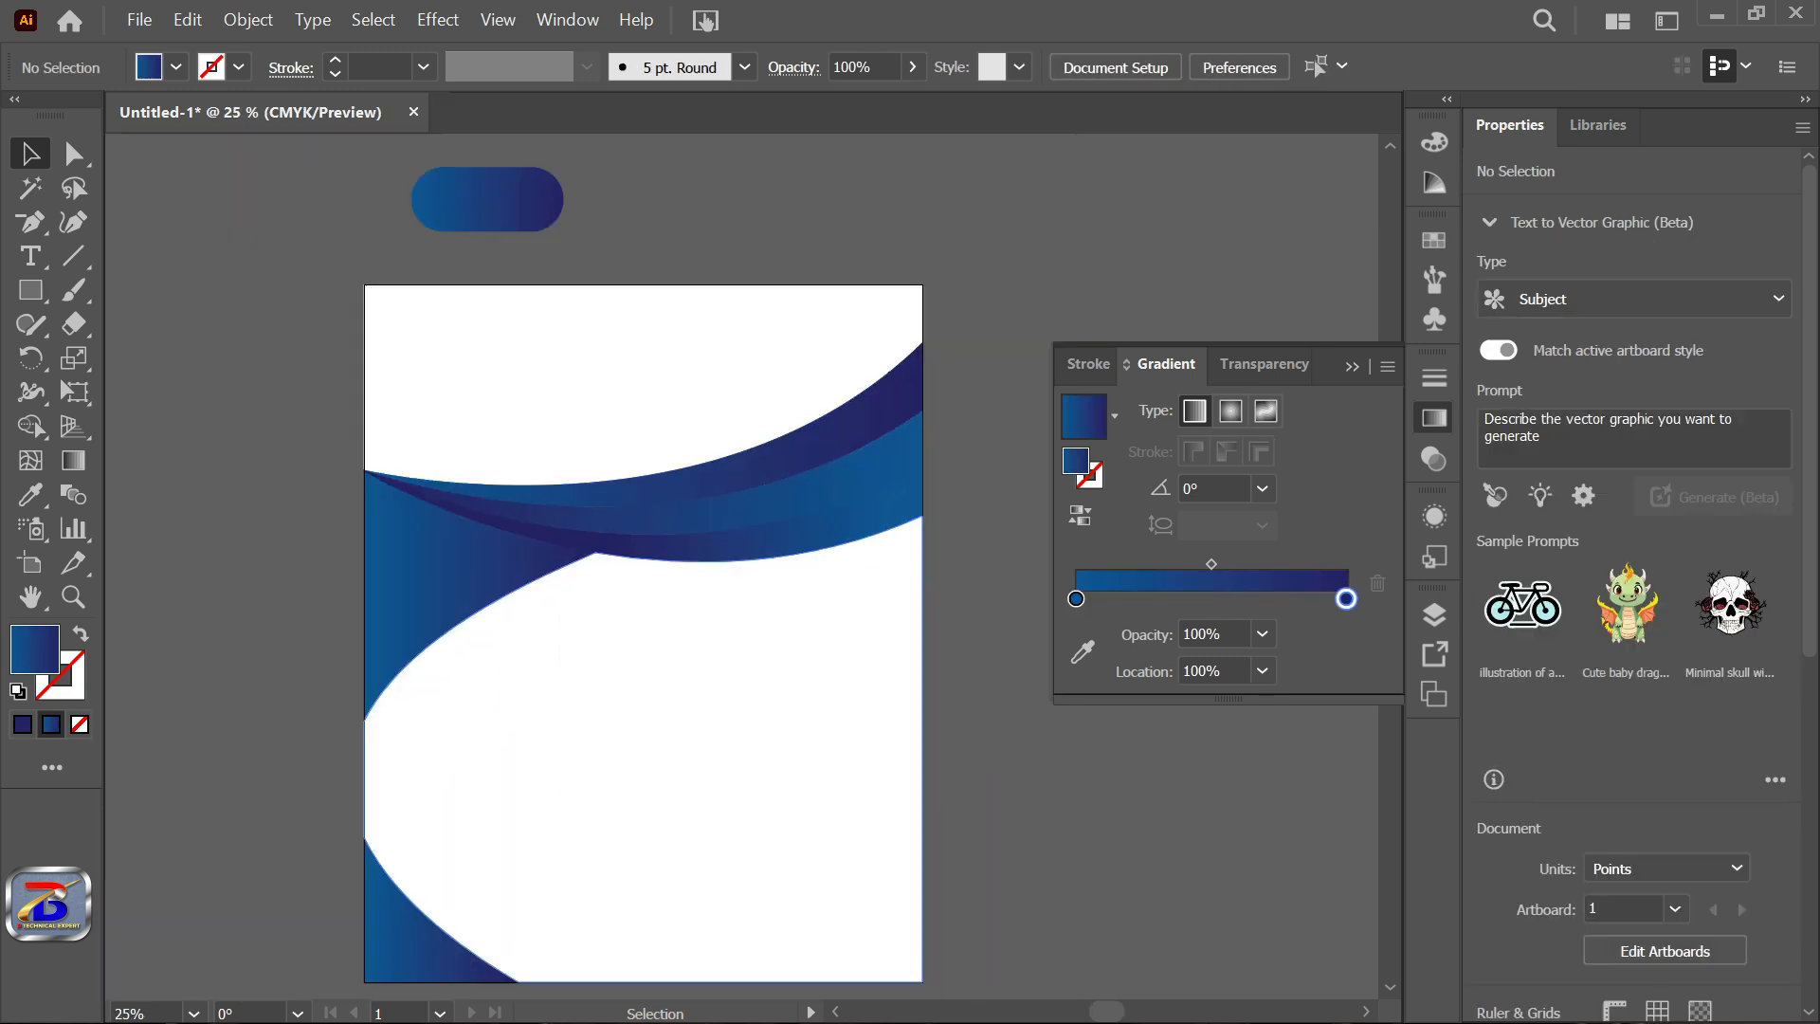
Add a gradient stop at about 12.6% to the upper-left wedge and extra blue stops, including one at 71.4%, to the wedge beneath.
left_click(453, 543)
left_click(1110, 632)
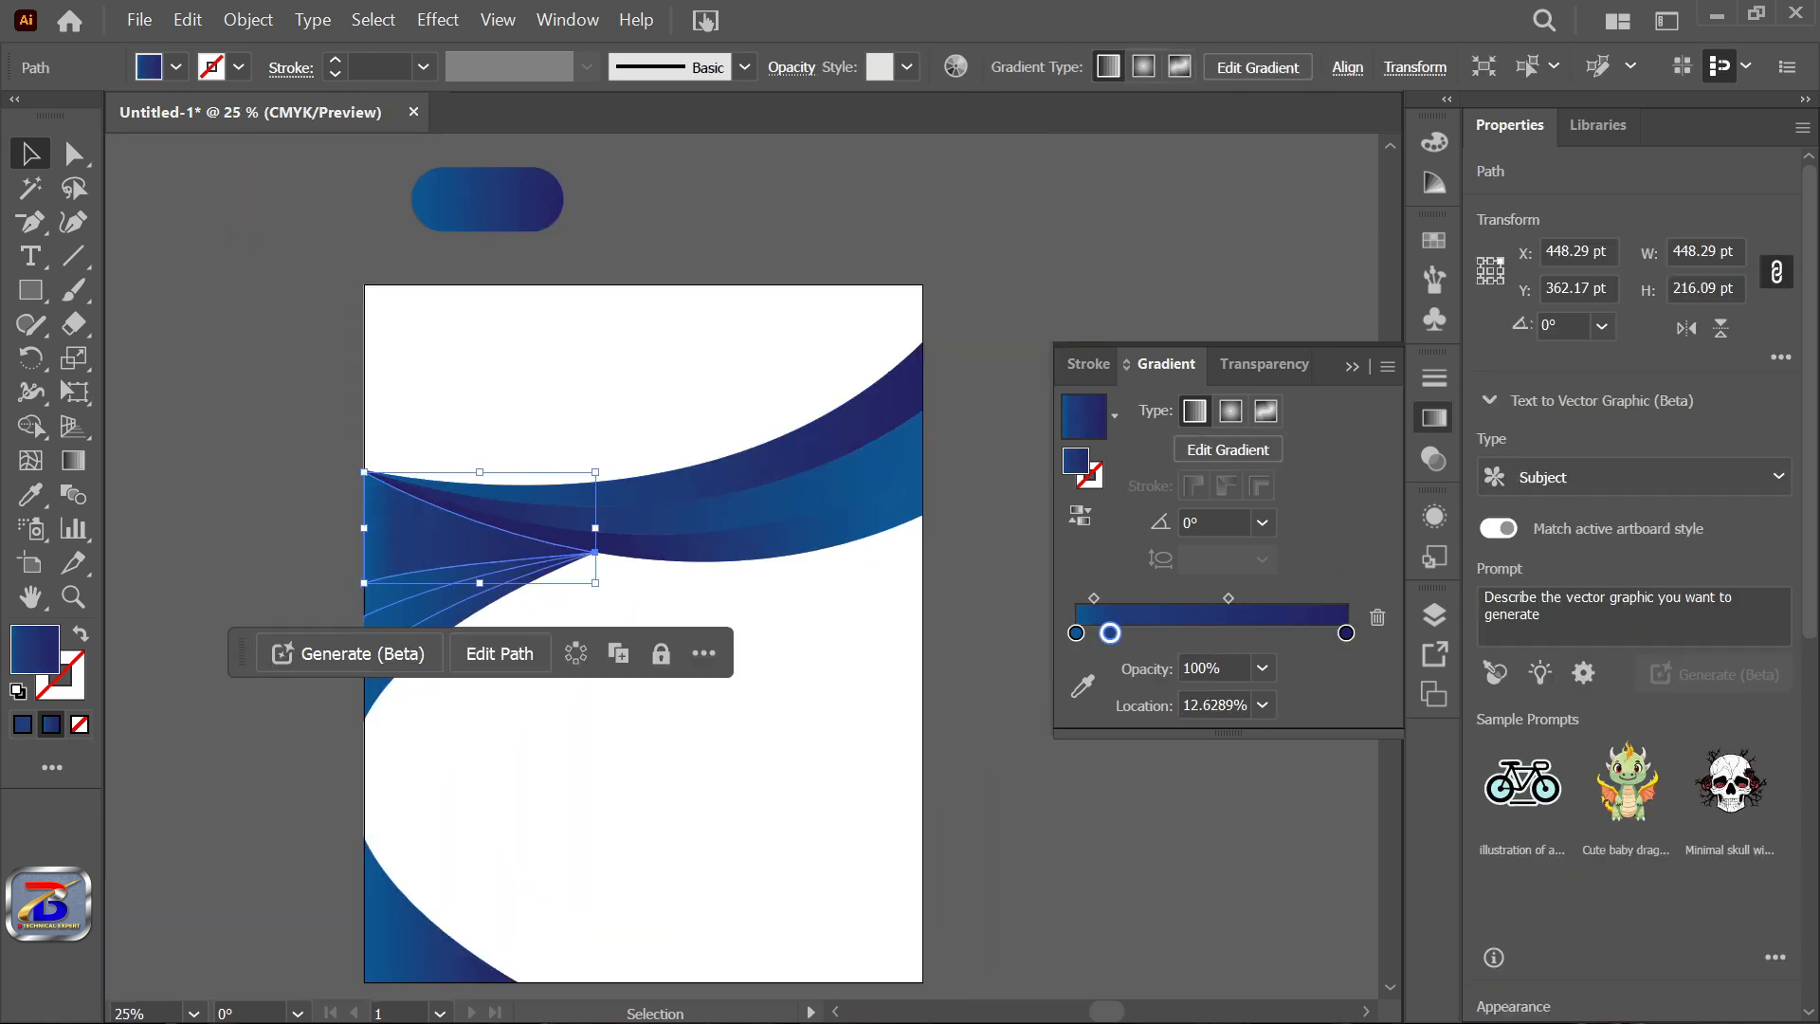
left_click(419, 584)
left_click(1188, 632)
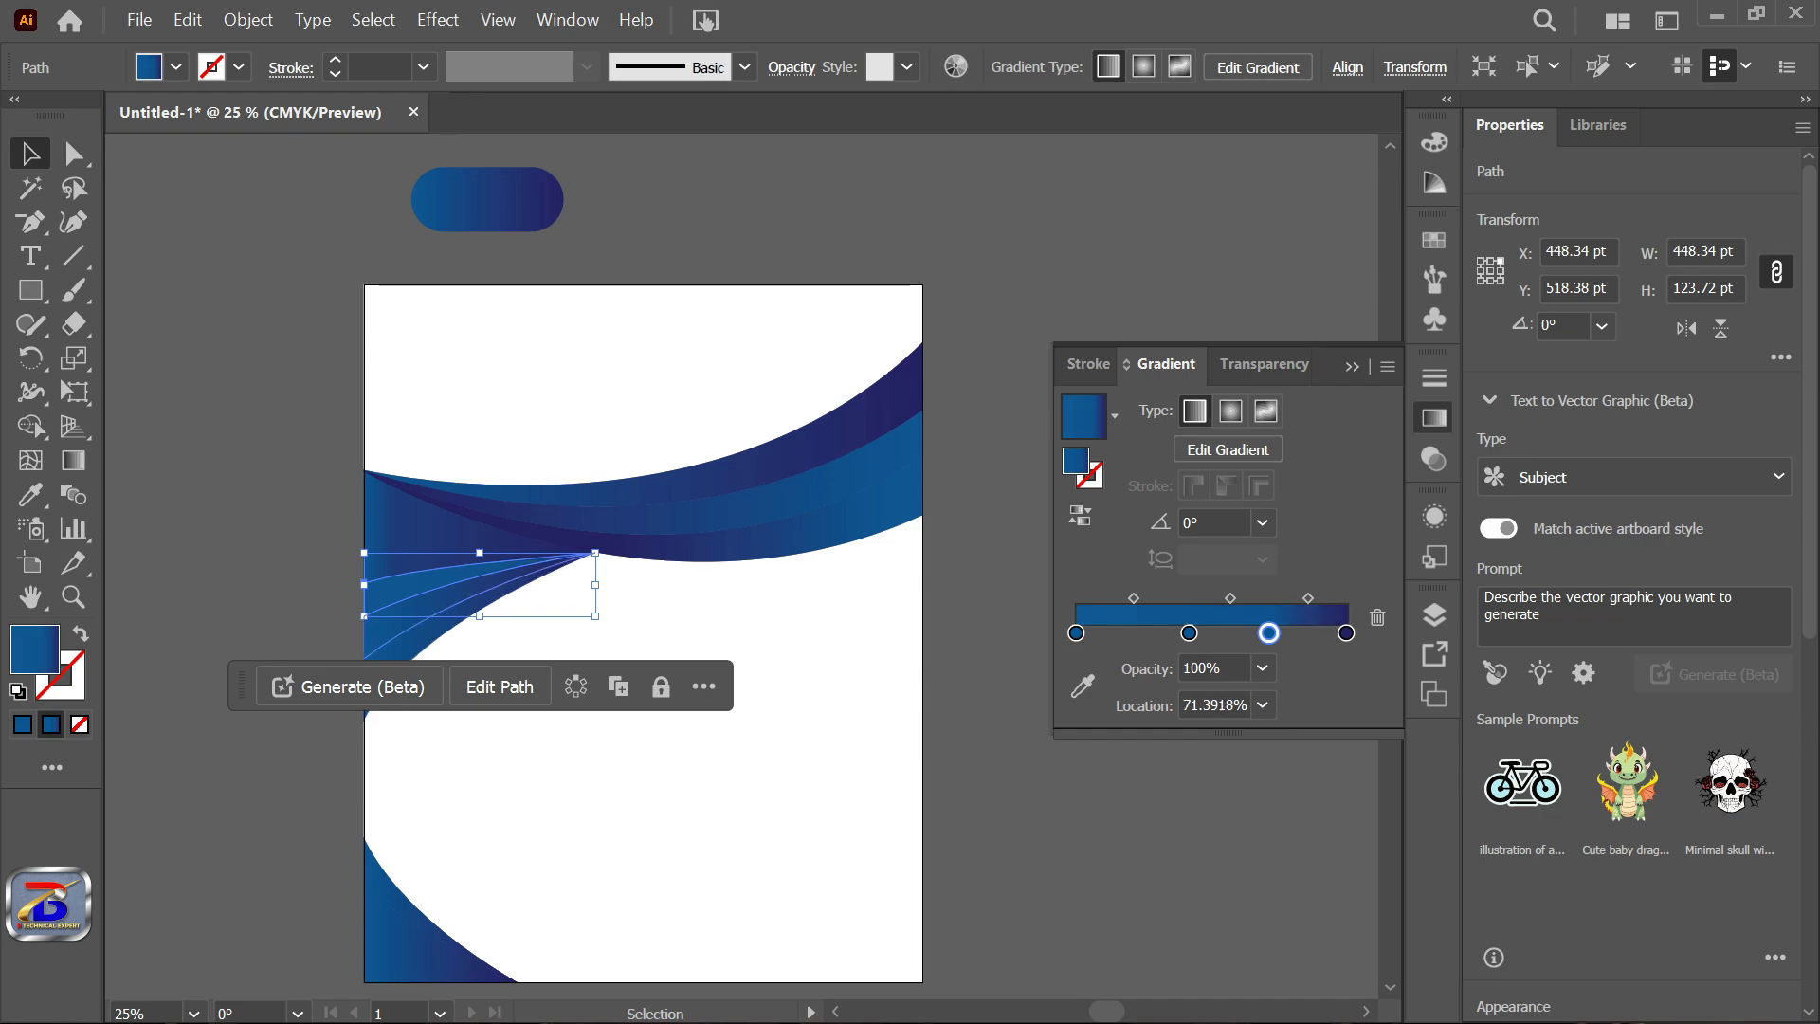
Add a colour stop near the middle of the third left wedge's gradient.
left_click(420, 608)
left_click(1150, 632)
key("ctrl+z")
left_click(1202, 632)
Reverse the lowest left wedge's gradient by moving the dark stop near the middle and the lighter blue stop toward the end.
scroll(335, 490, "up", 1)
left_click(436, 695)
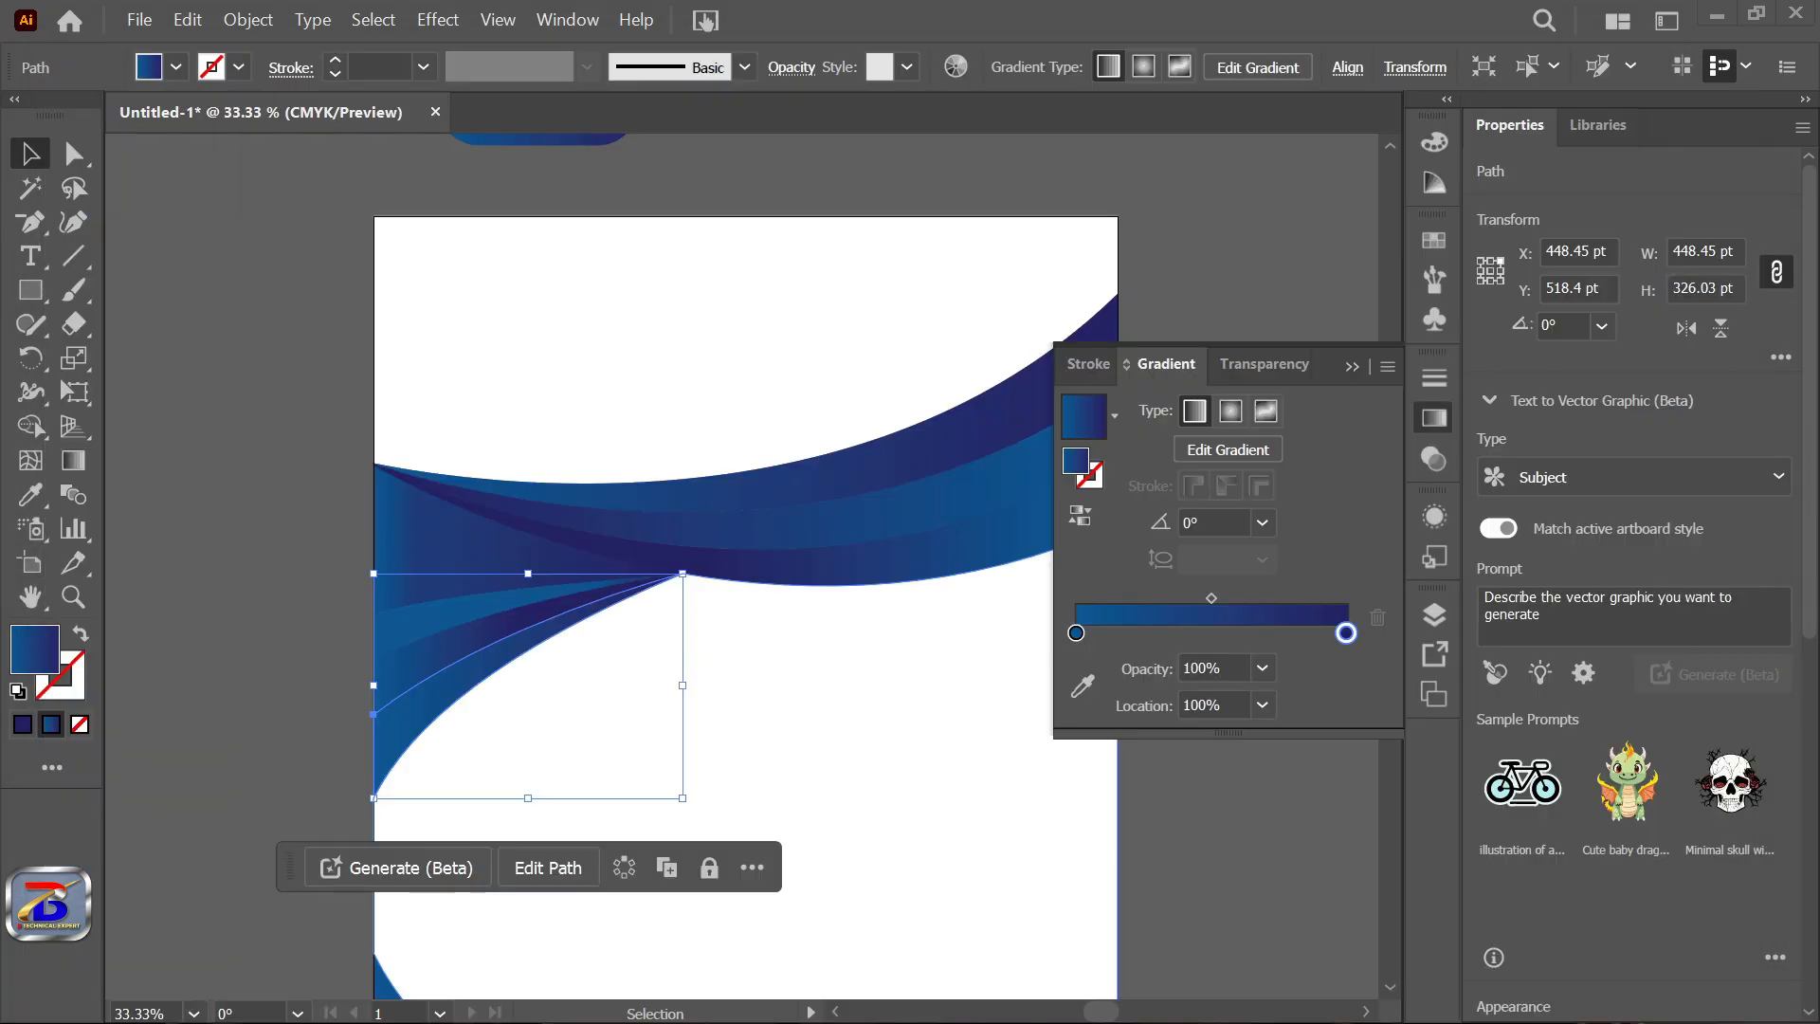
left_click_drag(1346, 632, 1189, 632)
left_click_drag(1076, 632, 1306, 632)
Undo the gradient changes on the lowest wave band.
scroll(991, 379, "down", 1)
left_click(564, 853)
scroll(948, 284, "up", 1)
left_click(805, 534)
scroll(884, 483, "down", 1)
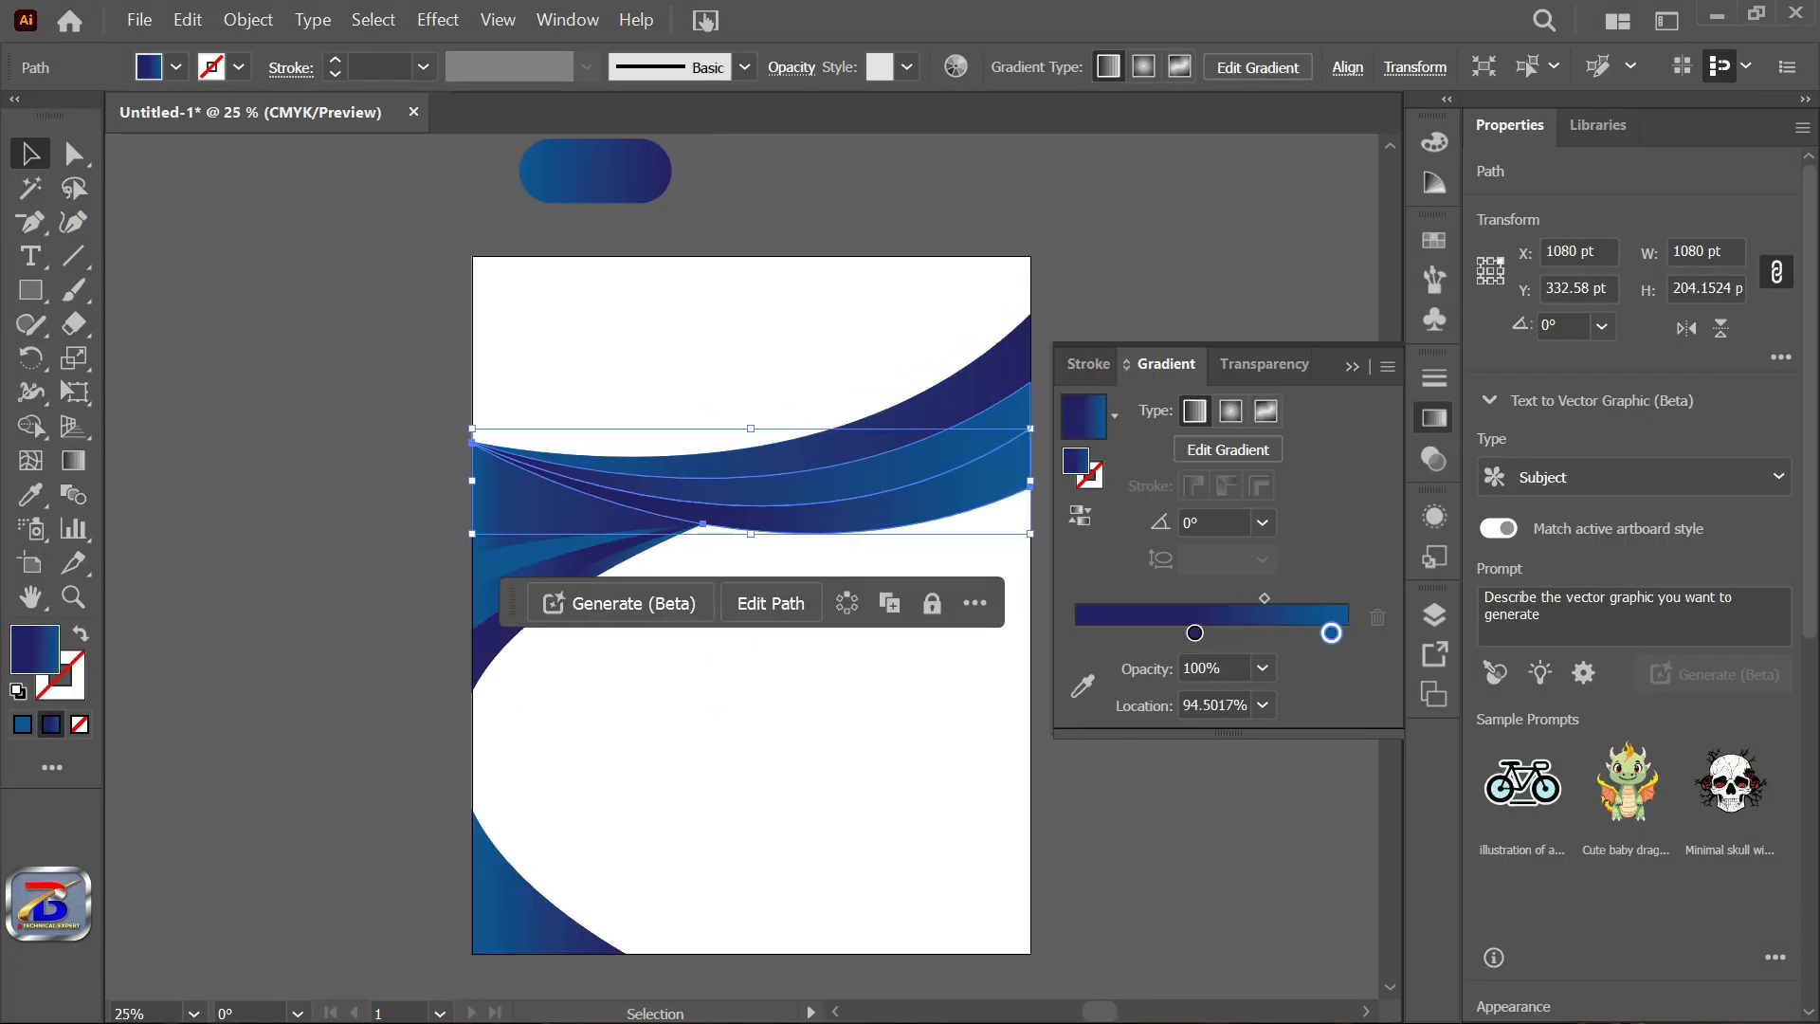
scroll(815, 528, "down", 1)
left_click(834, 635)
key("ctrl+z")
key("ctrl+z")
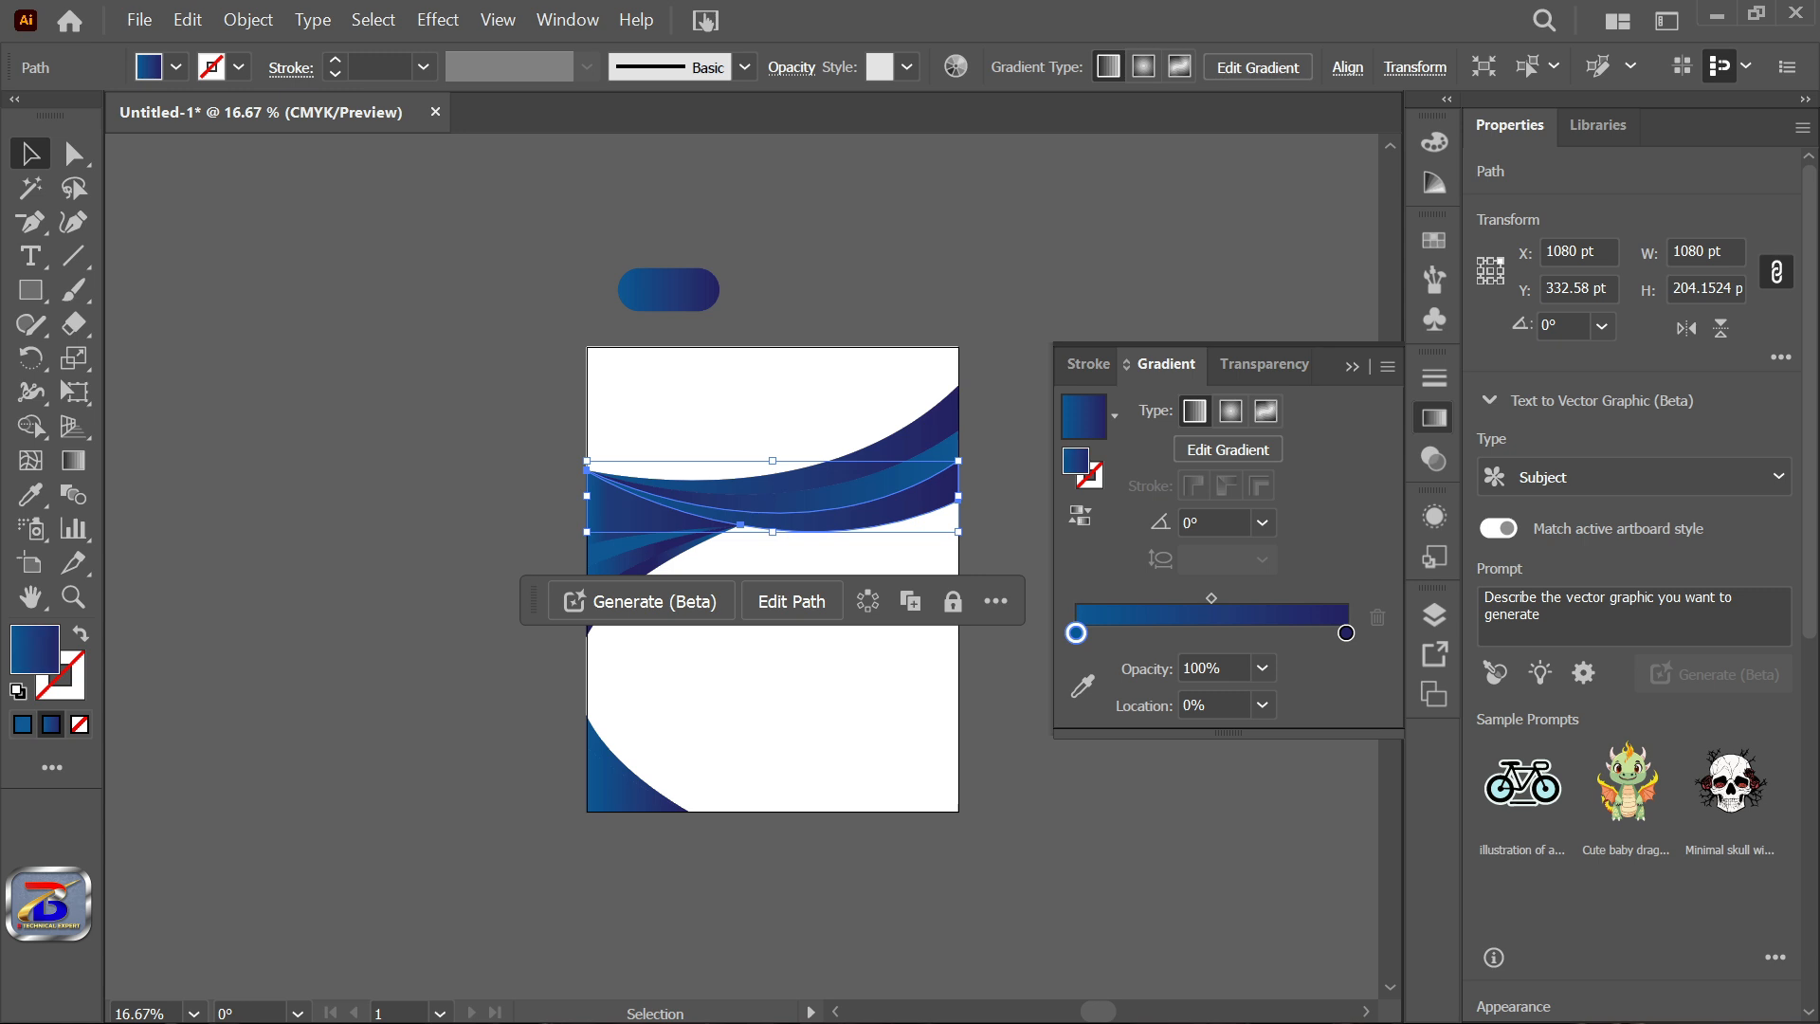
Set the middle wave band's gradient midpoint to about 31.4%, running from dark blue to lighter blue.
left_click_drag(1211, 598, 1162, 598)
left_click(853, 494)
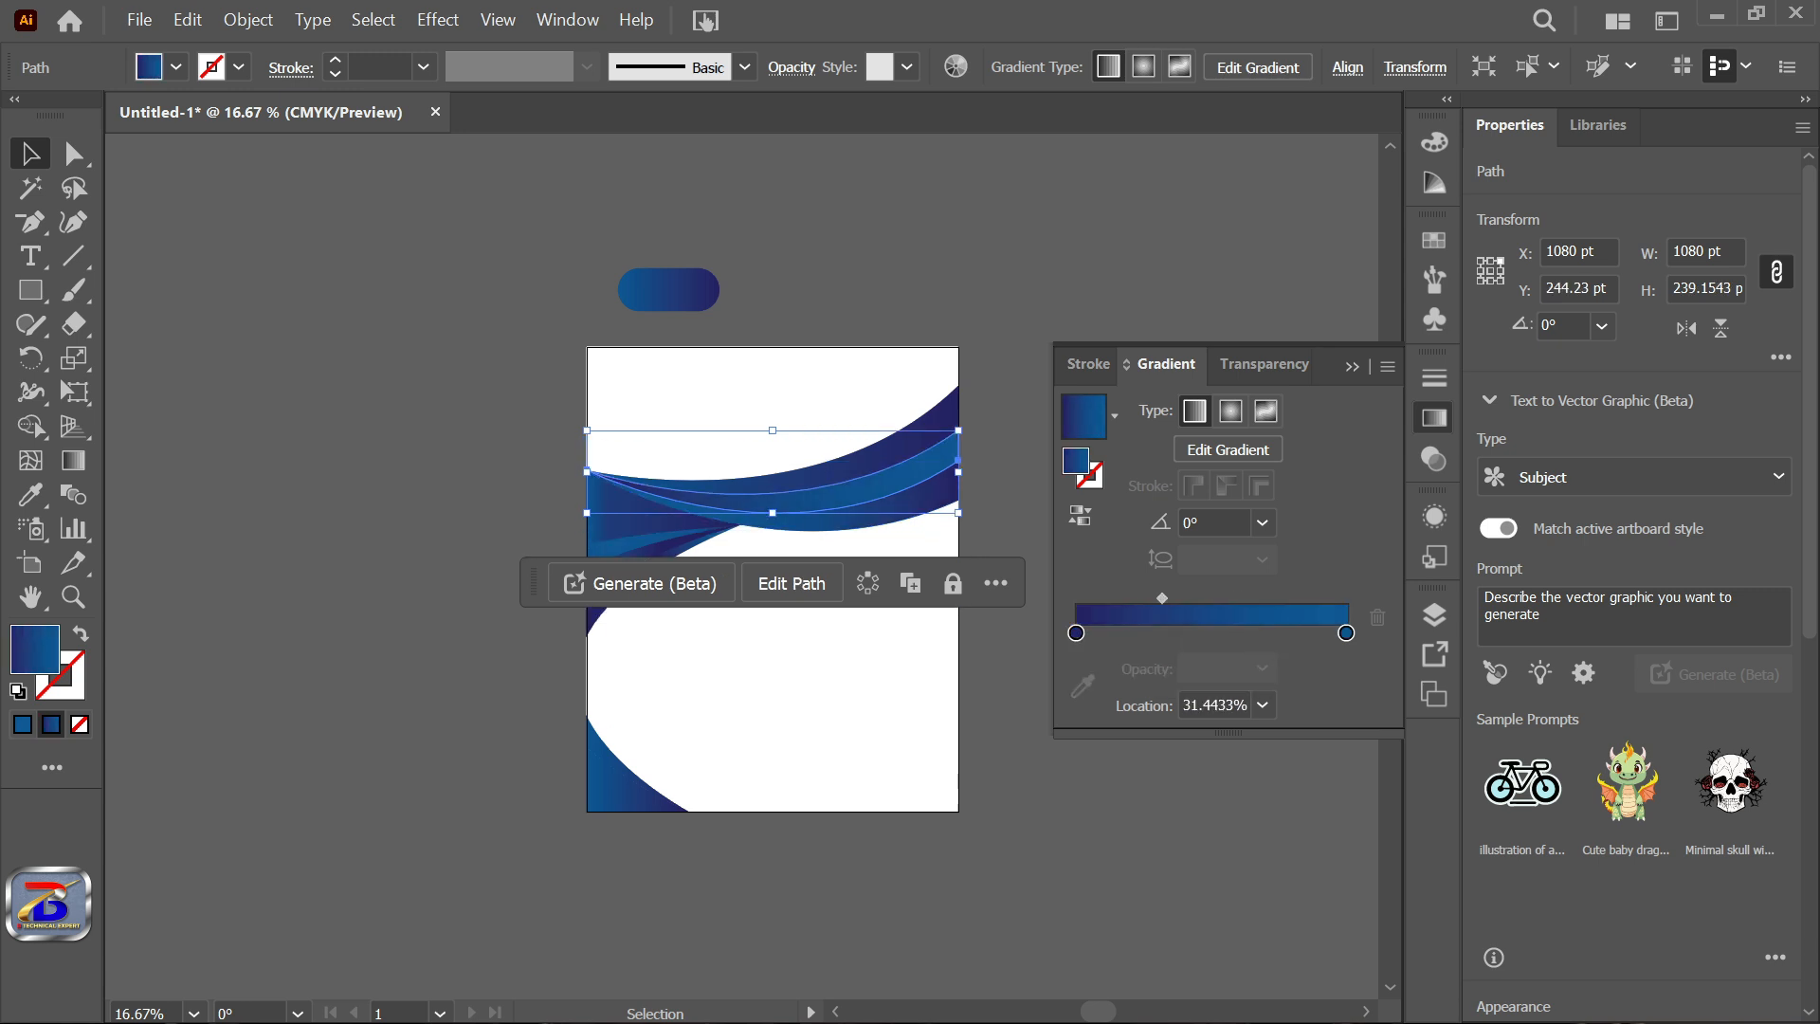
End the top wave band's gradient in lighter blue and shift both gradient stops of the upper left wedge toward its start.
left_click(925, 410)
mouse_move(1346, 632)
left_mouse_down()
mouse_move(1144, 633)
mouse_move(1346, 632)
left_mouse_up()
left_click(654, 515)
left_click_drag(1190, 632, 1084, 632)
left_click_drag(1346, 632, 1269, 632)
Rearrange the narrow left wedge's gradient stops so lighter blue covers most of it and dark blue sits near the tip.
left_click(621, 548)
left_click_drag(1076, 632, 1188, 632)
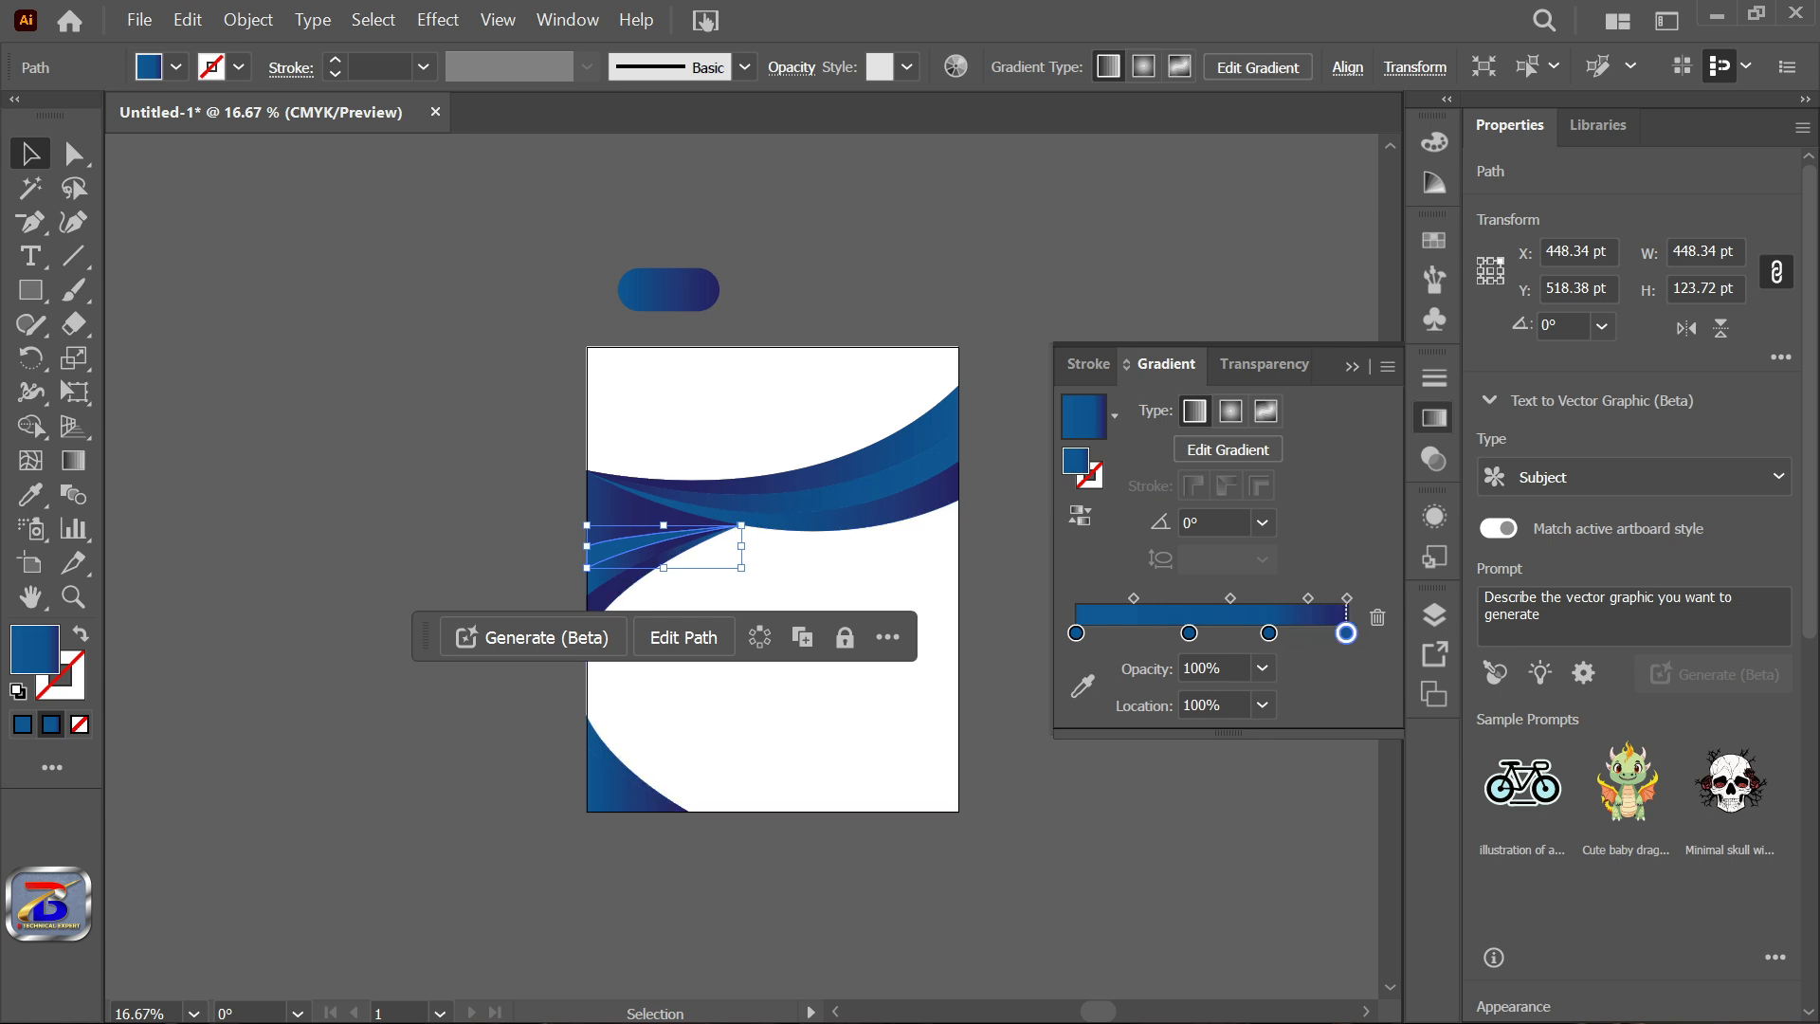
left_click_drag(1346, 632, 1346, 692)
mouse_move(1345, 632)
left_mouse_down()
mouse_move(1346, 692)
mouse_move(1204, 632)
mouse_move(1110, 632)
mouse_move(1324, 632)
left_mouse_up()
Rework the artboard's bottom-left corner gradients into a lighter blue outer band against a darker inner curve.
left_click(612, 570)
scroll(679, 578, "up", 3)
scroll(606, 640, "down", 3)
scroll(574, 601, "up", 3)
scroll(592, 616, "down", 3)
scroll(559, 768, "up", 3)
left_click(568, 857)
scroll(1039, 569, "down", 2)
left_click(822, 772)
left_click_drag(1185, 632, 1075, 692)
scroll(209, 588, "down", 1)
Collapse the gradient settings and move the white curved shape from the top of the flyer to empty canvas beside the artboard.
left_click(1351, 365)
left_click(1118, 493)
scroll(900, 455, "up", 1)
scroll(664, 606, "down", 1)
left_click(663, 417)
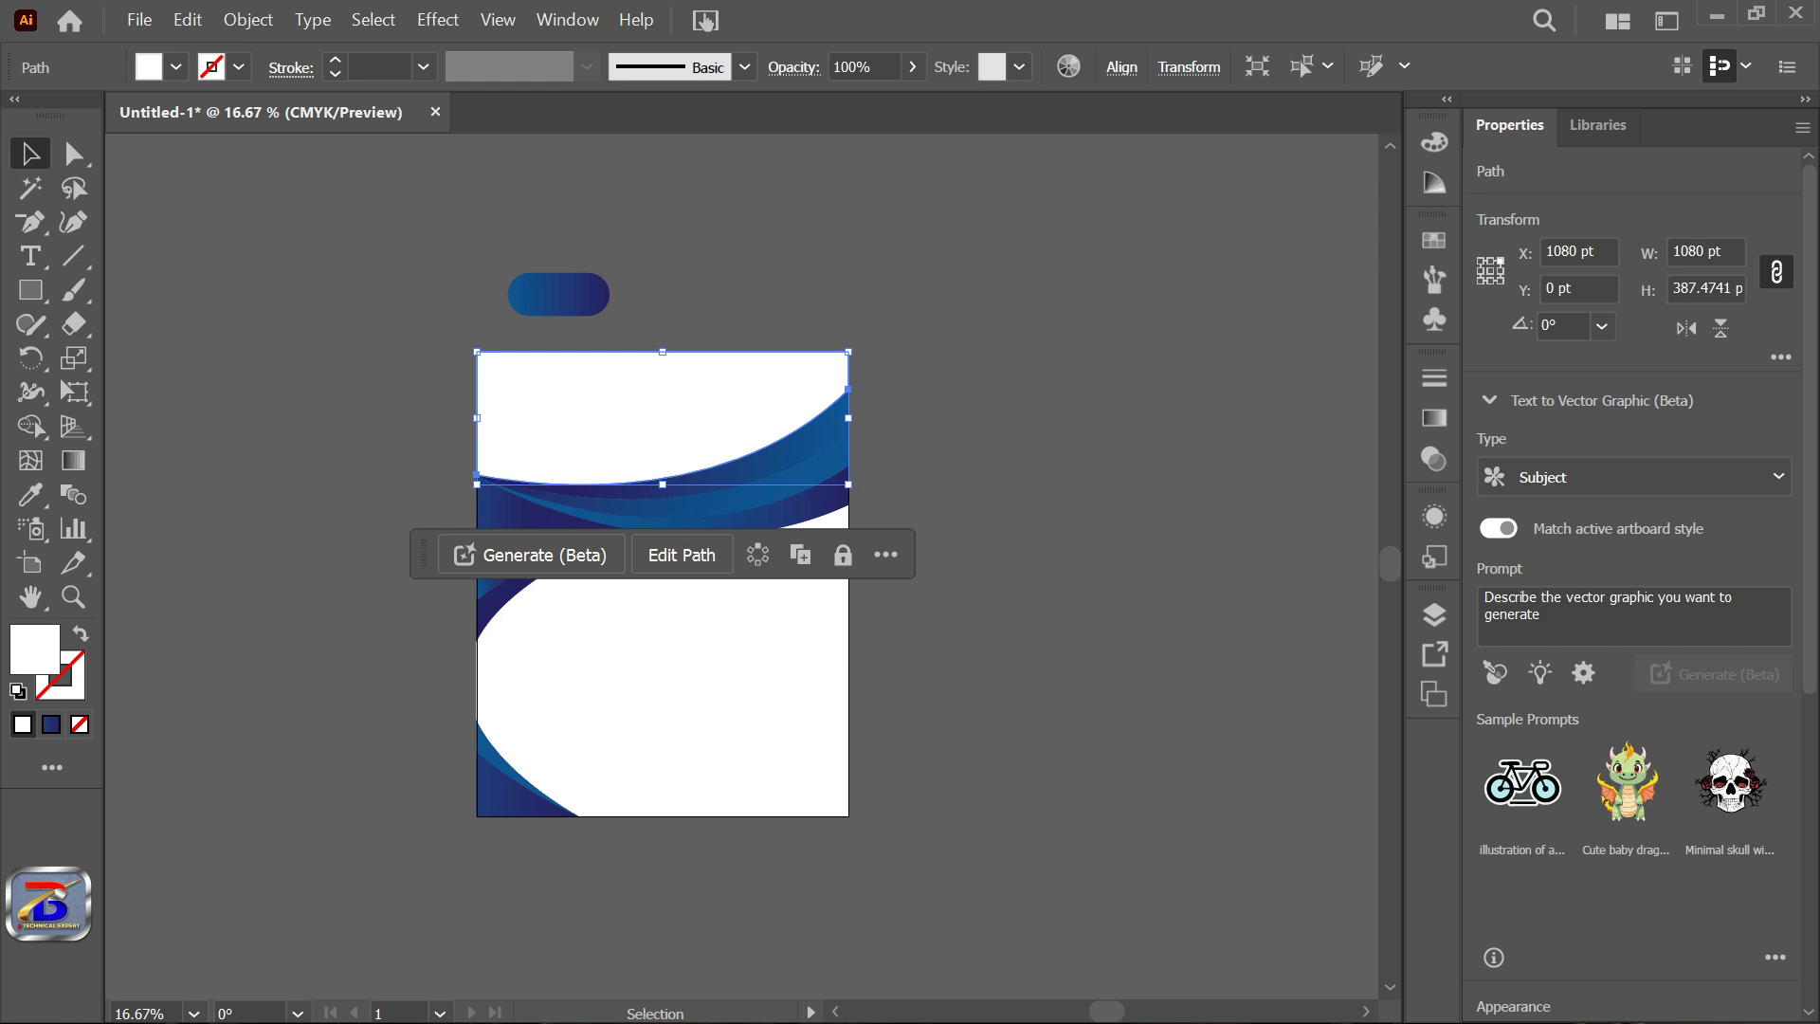
left_click_drag(663, 417, 1170, 409)
left_click(1127, 645)
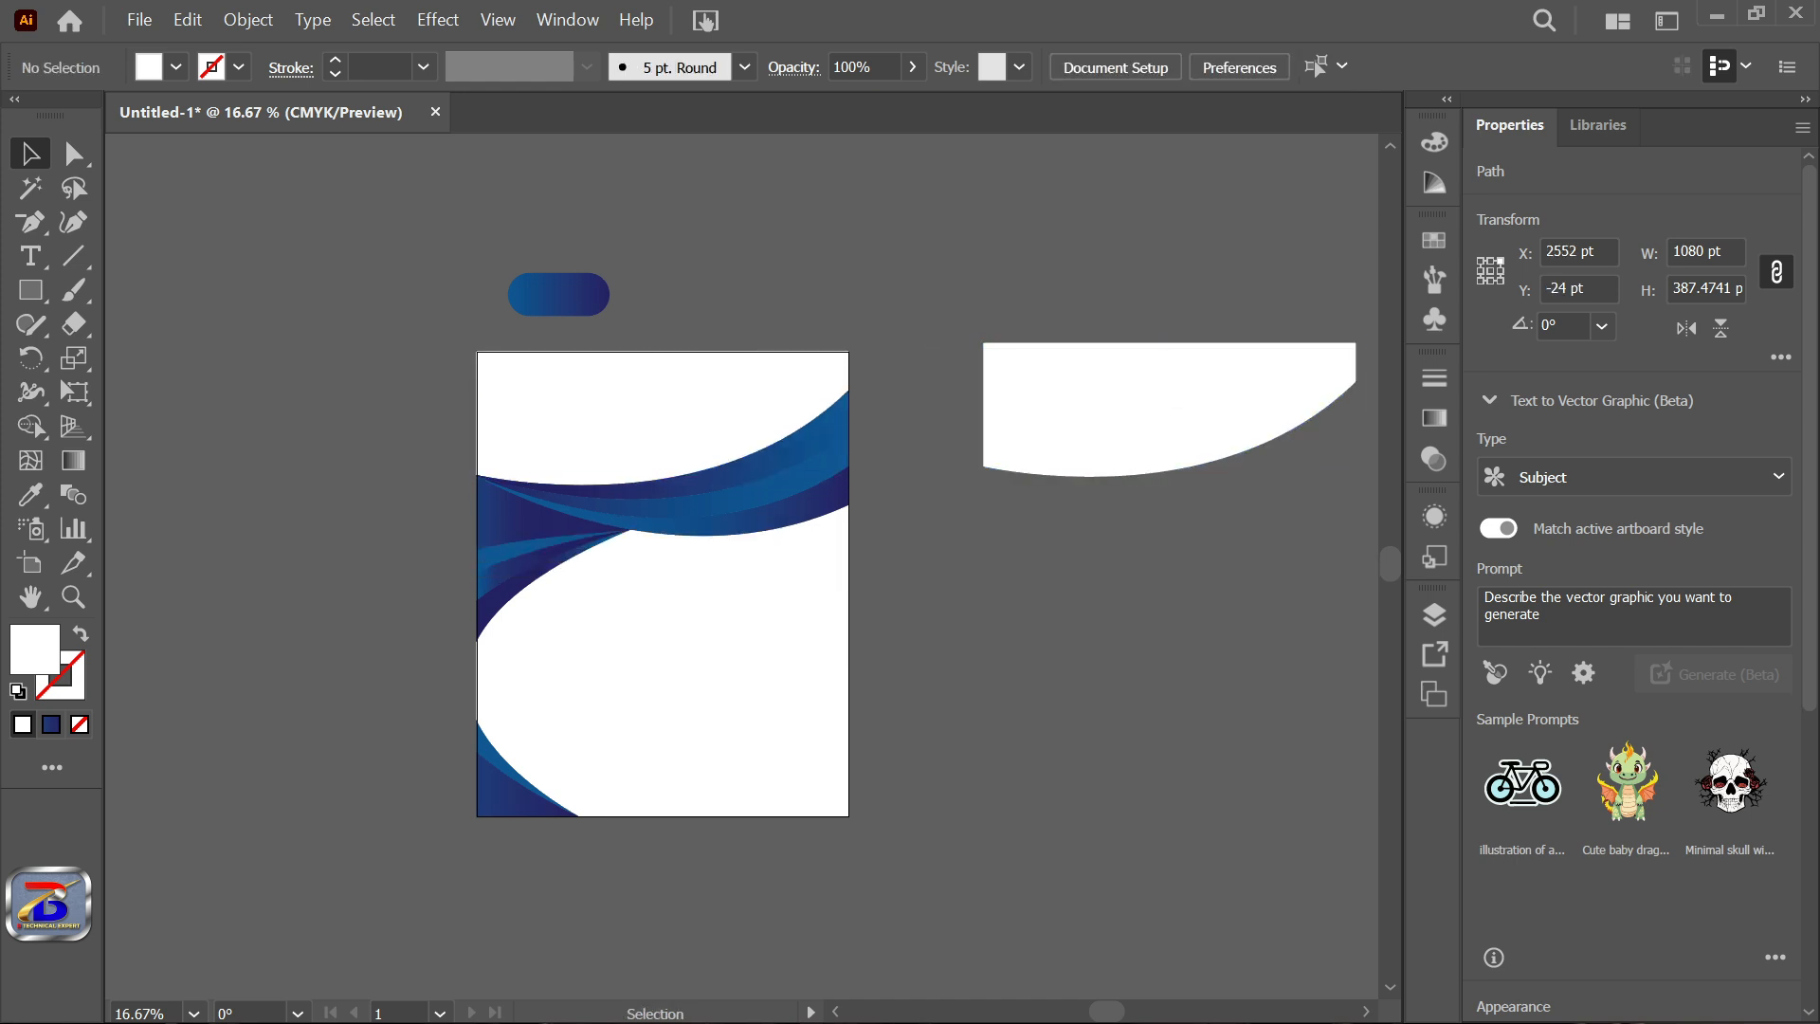
Place the image people-with-laptops-office.jpg on the empty canvas beside the artboard.
left_click(139, 20)
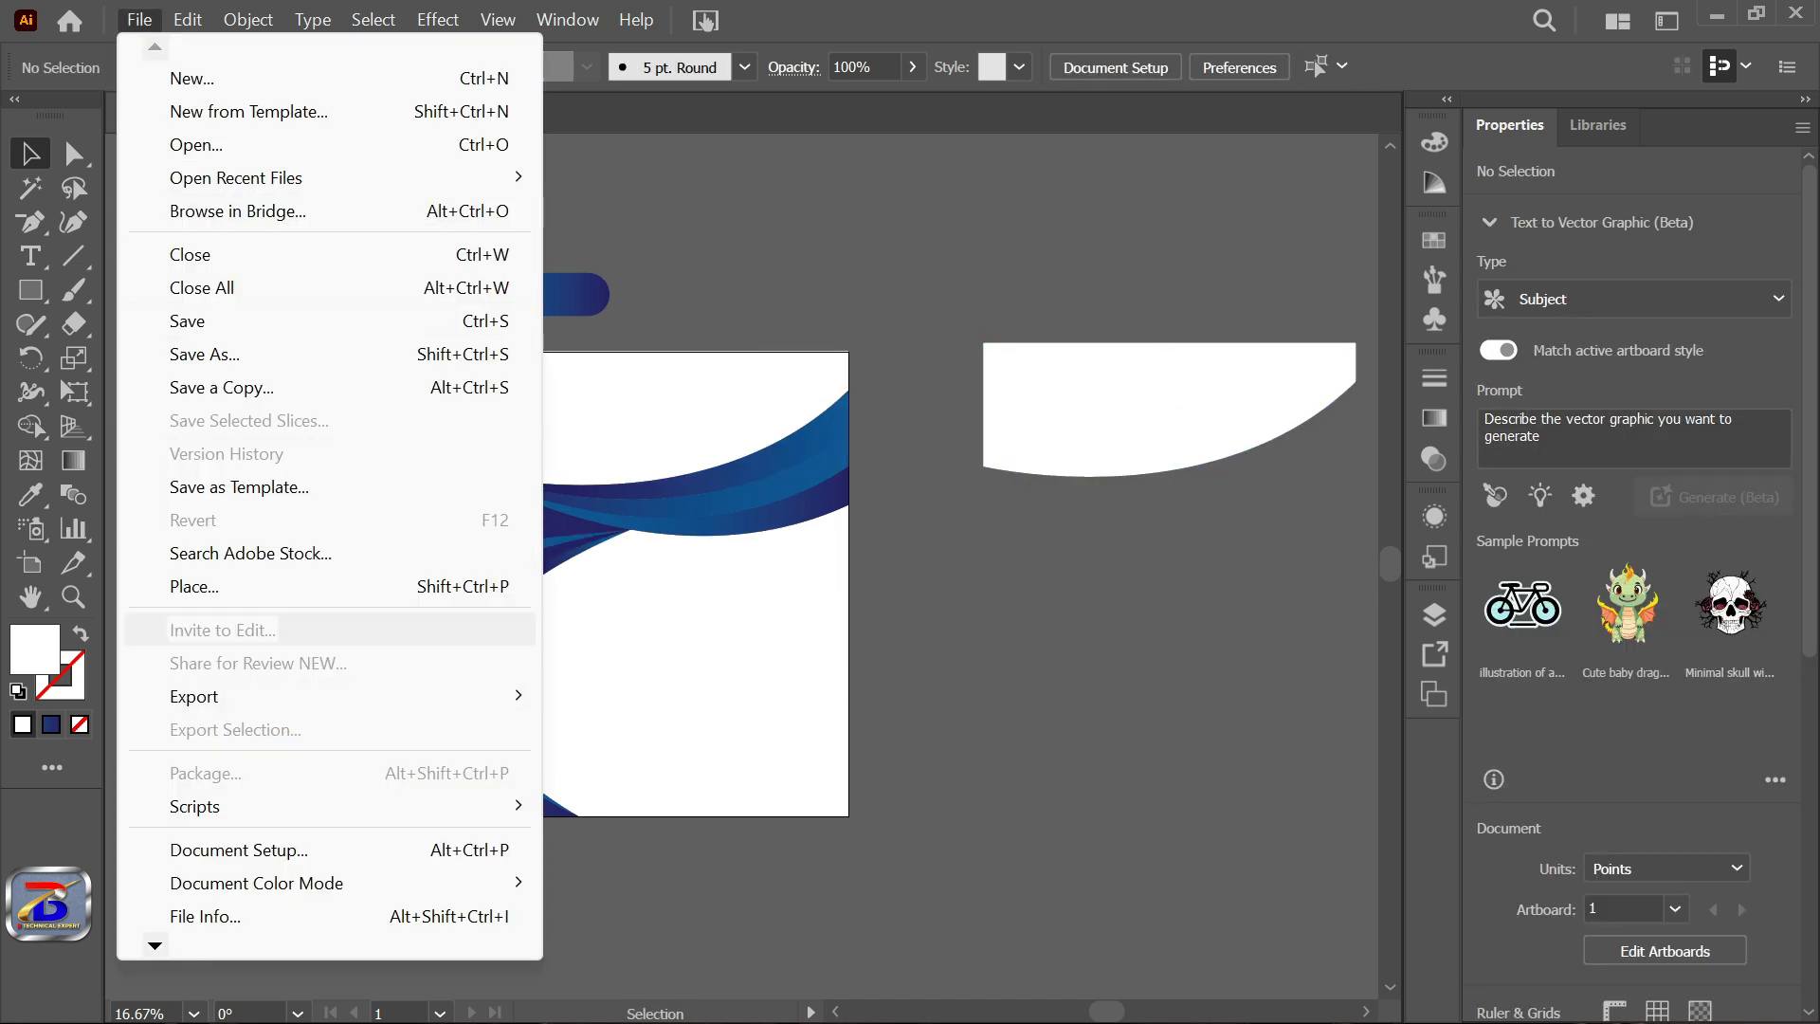
left_click(161, 586)
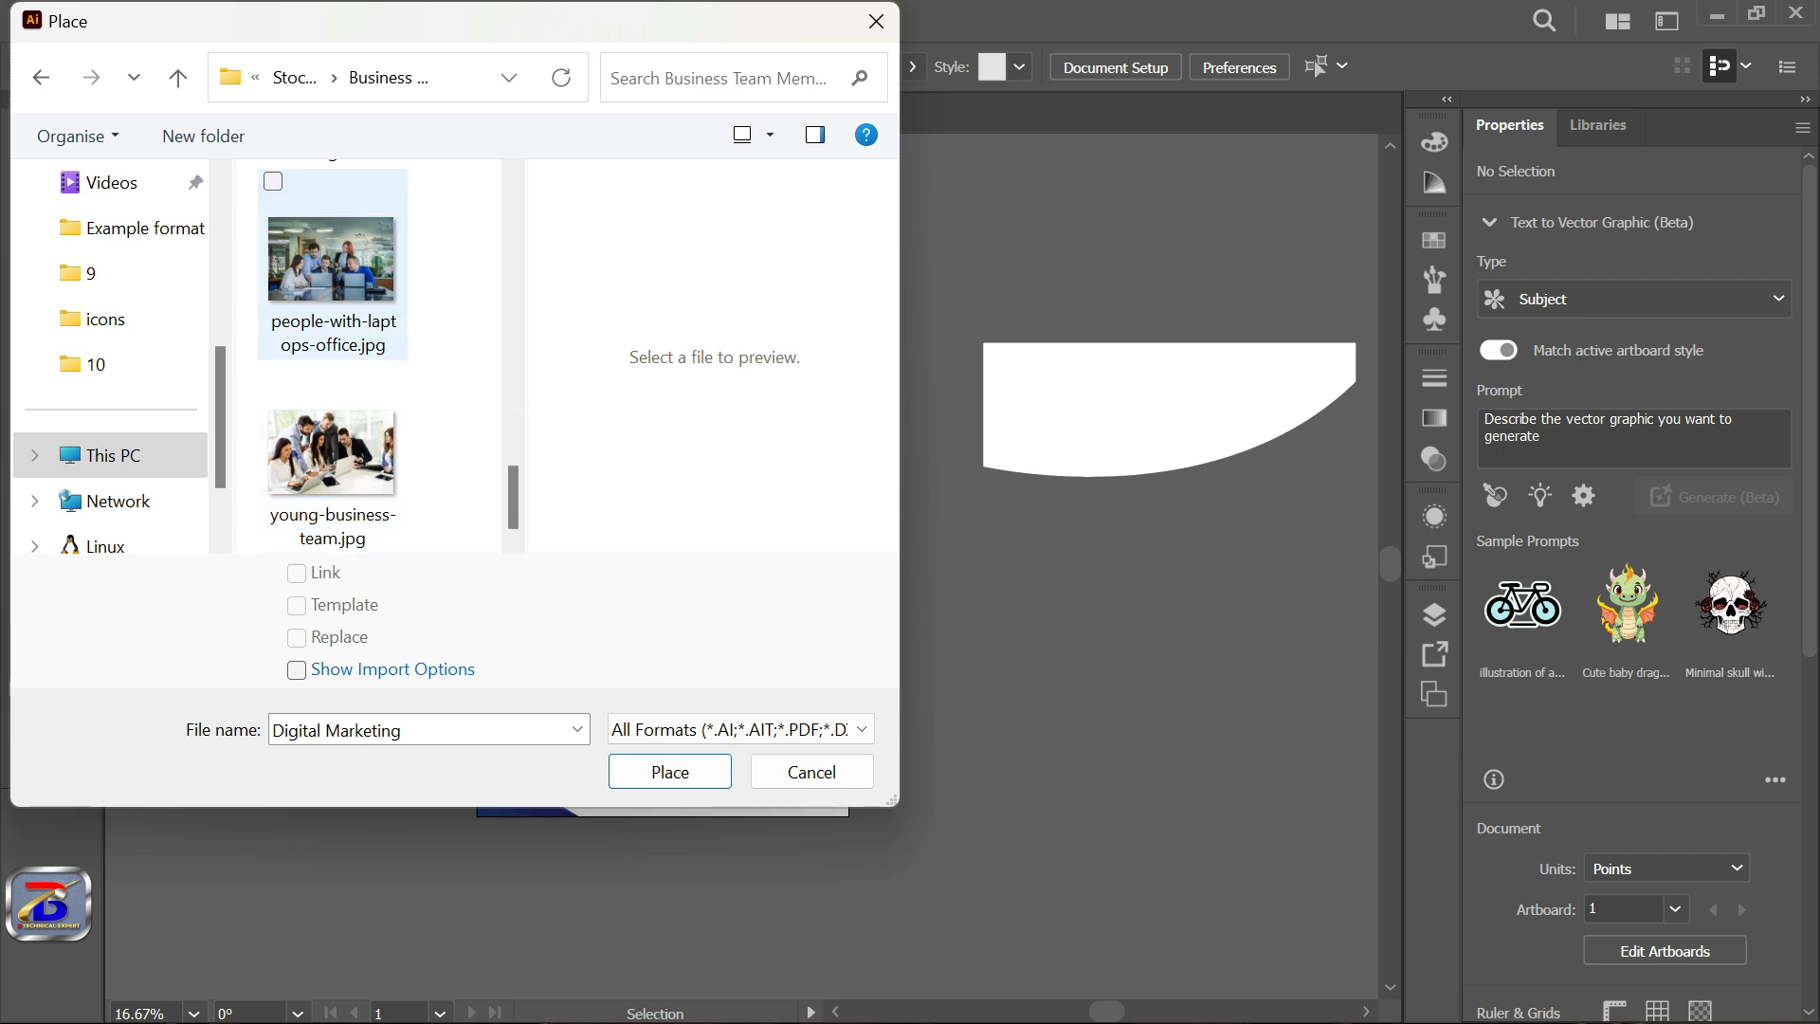
double_click(360, 279)
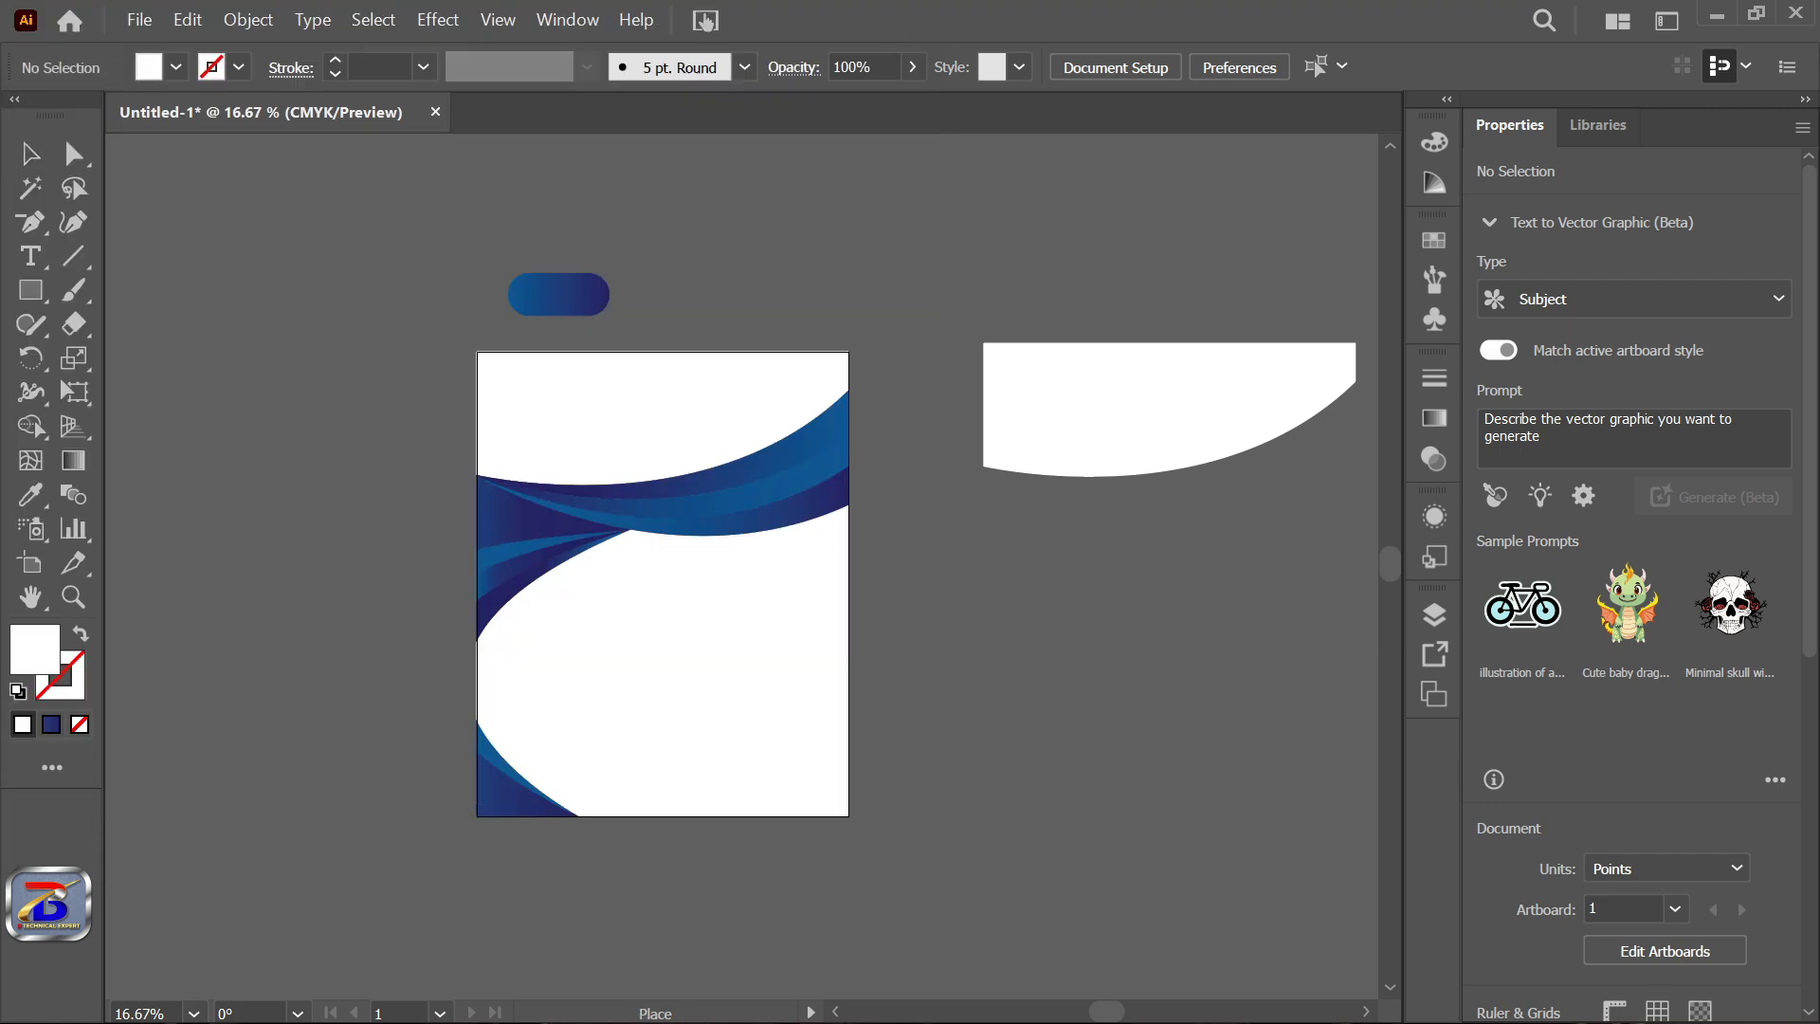
left_click(958, 304)
Lay the white curved shape in front of the office photo and shrink the photo to about 1089 × 726 pt behind it.
right_click(964, 369)
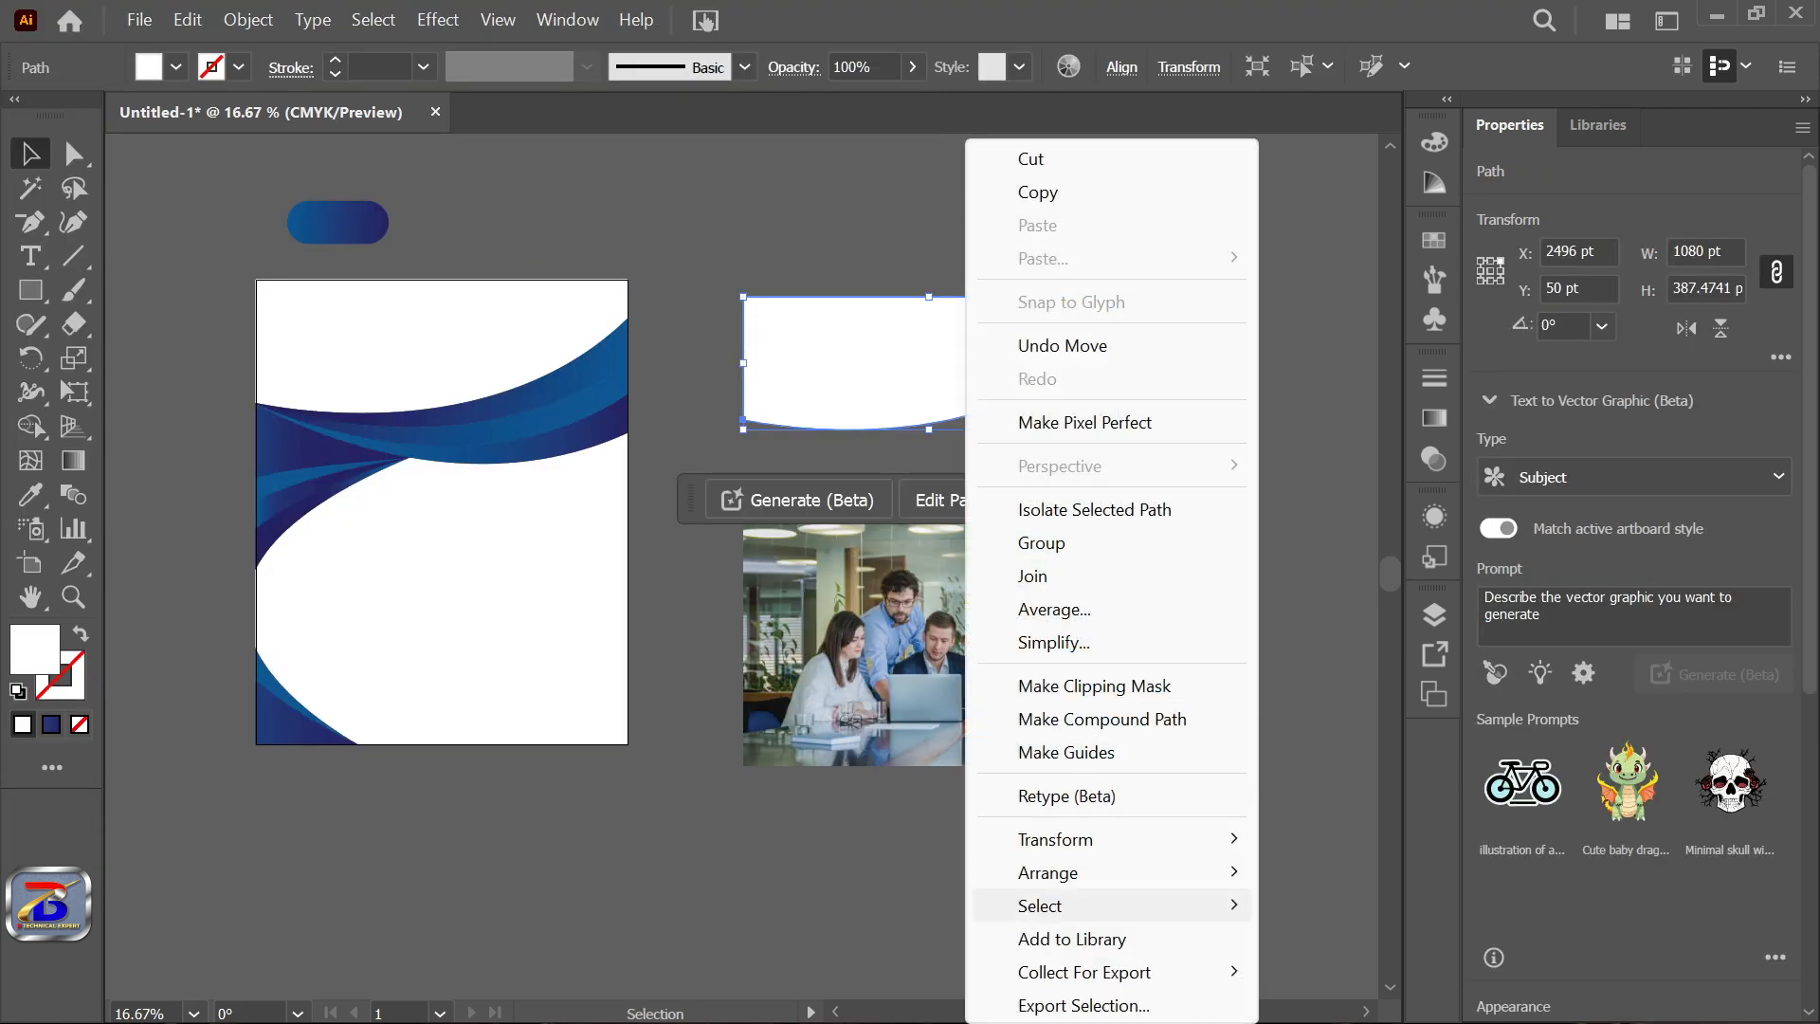
mouse_move(1048, 872)
left_click(1346, 727)
left_click_drag(1001, 347, 1033, 682)
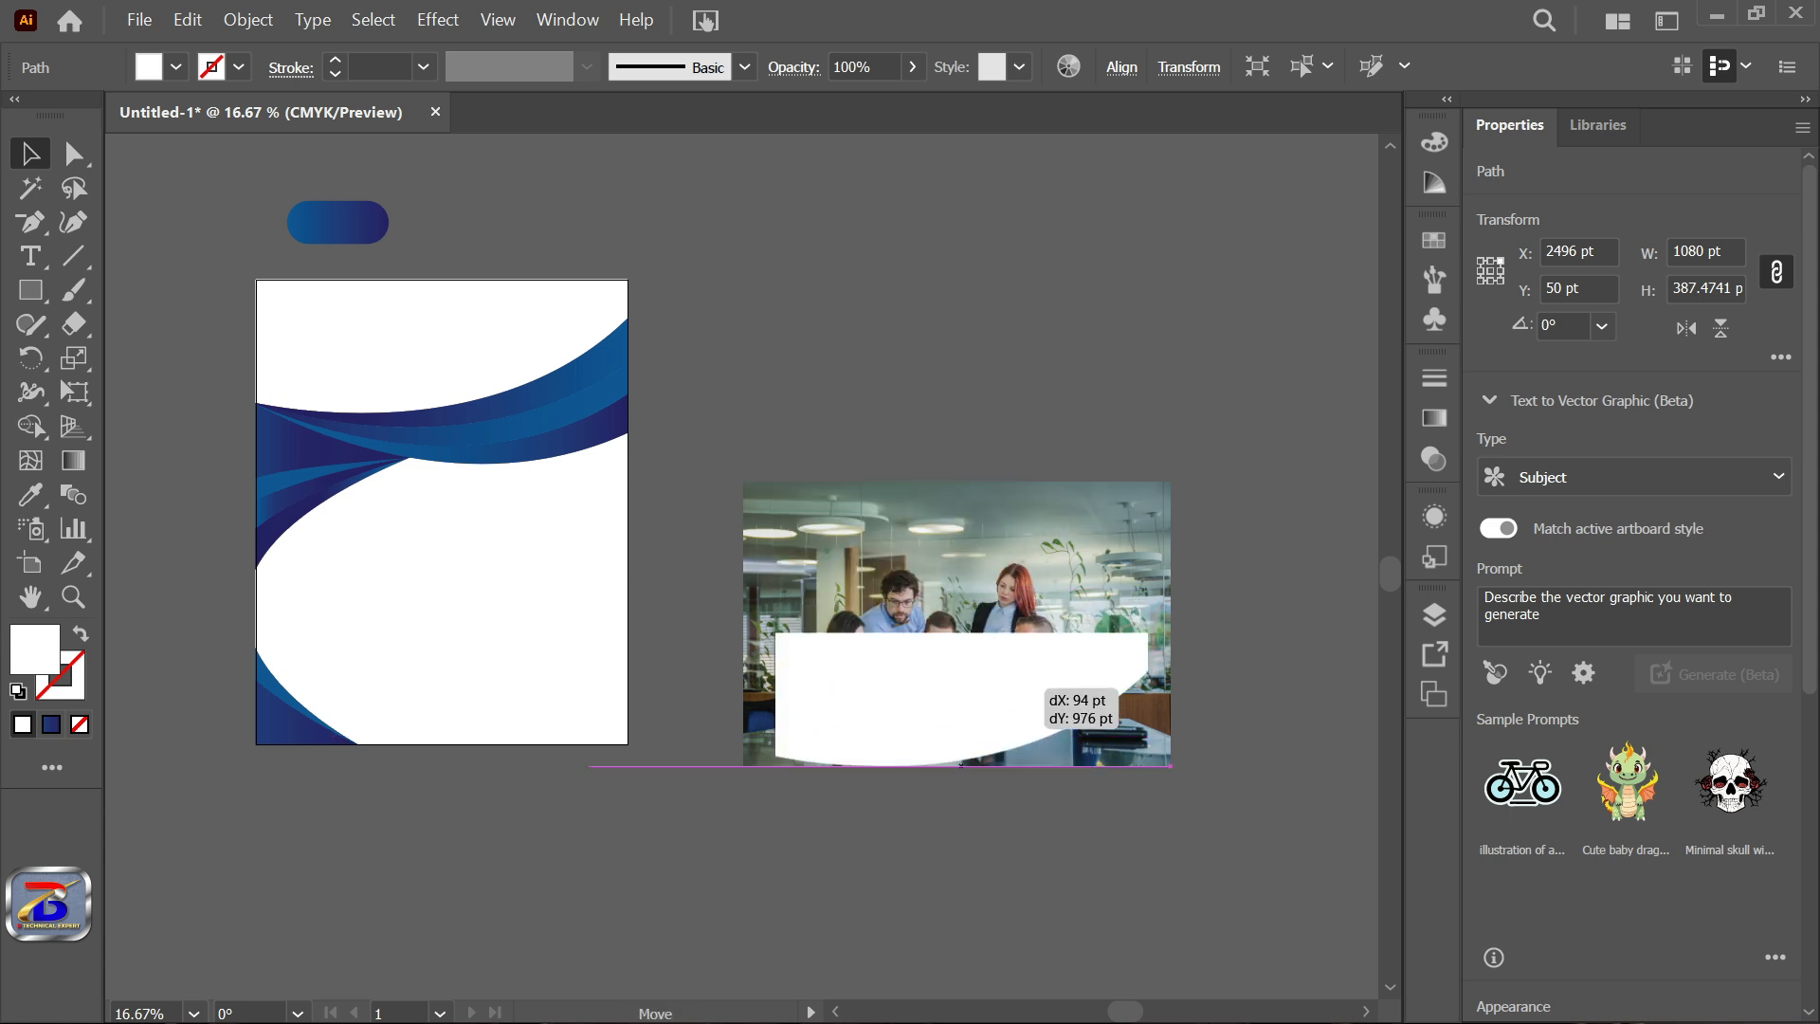
left_click_drag(1036, 491, 1036, 459)
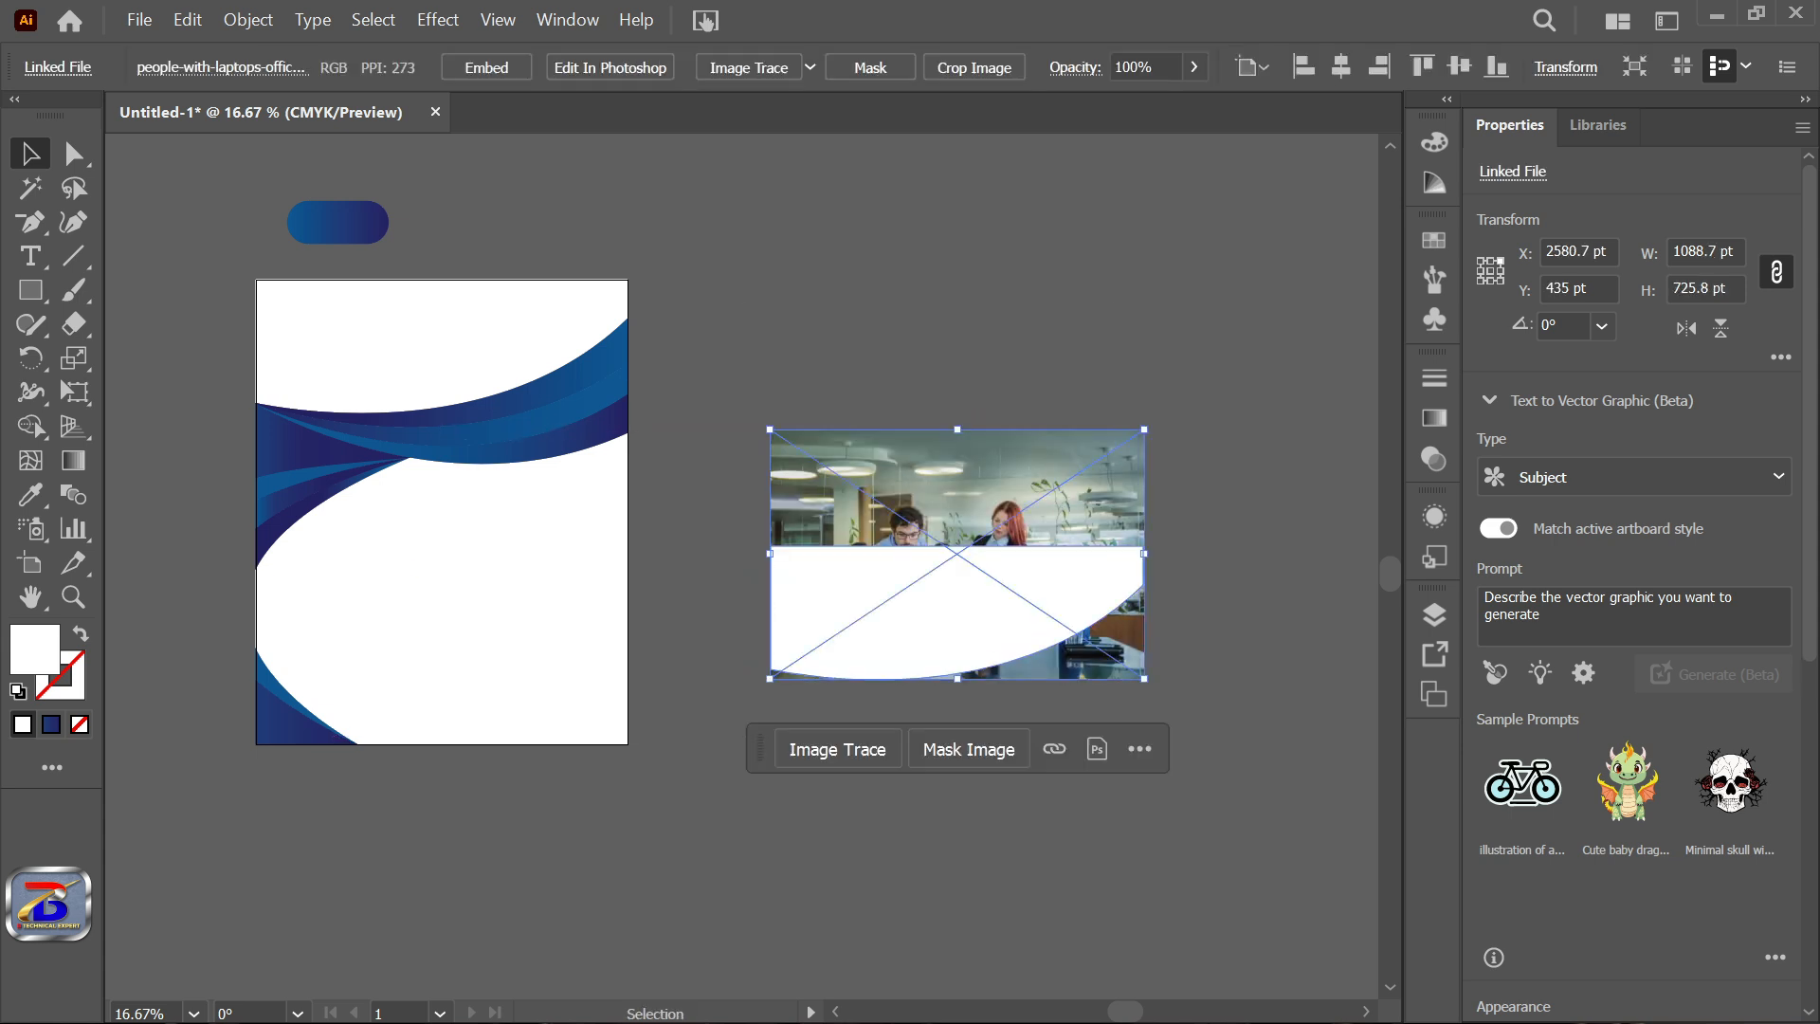
Clip the office photo to the white curved shape with a clipping mask.
right_click(979, 493)
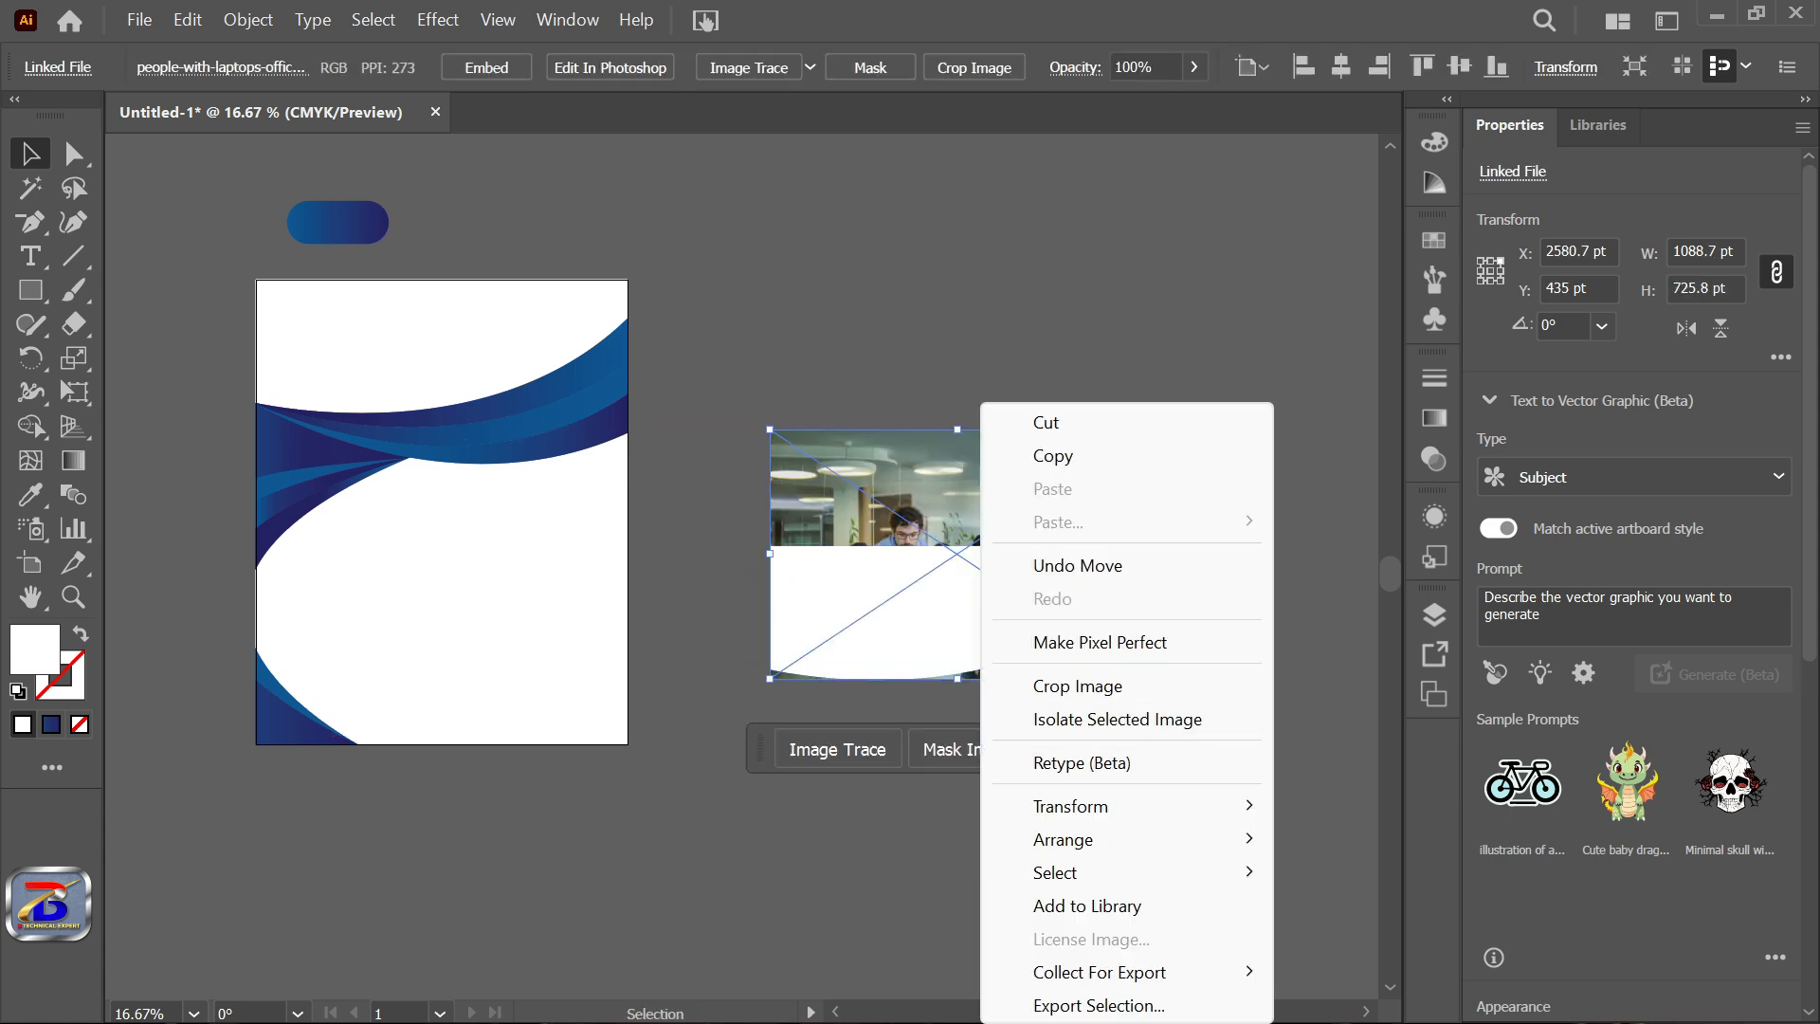
left_click_drag(910, 379, 999, 588)
right_click(999, 587)
left_click(1099, 795)
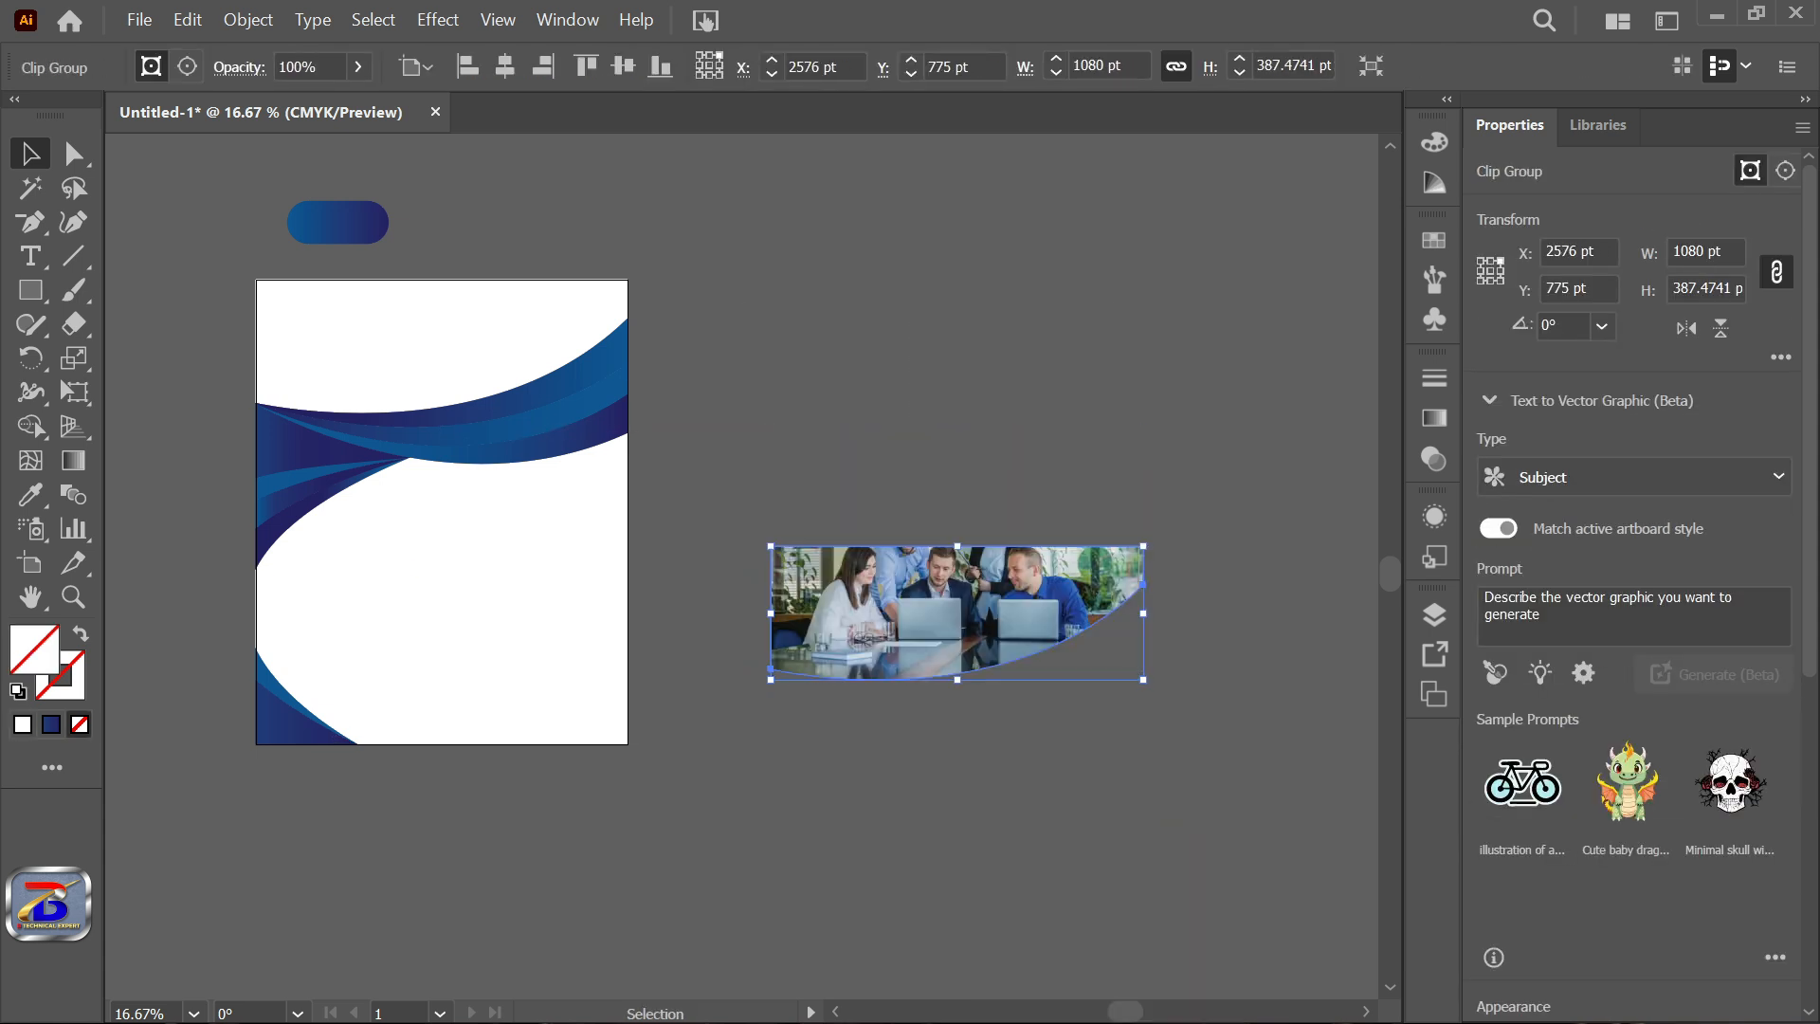
Move the clipped photo onto the artboard's top edge at X 1080 pt, Y 0 pt, above the waves.
key("ctrl+minus")
left_click_drag(951, 628, 565, 428)
left_click(387, 405)
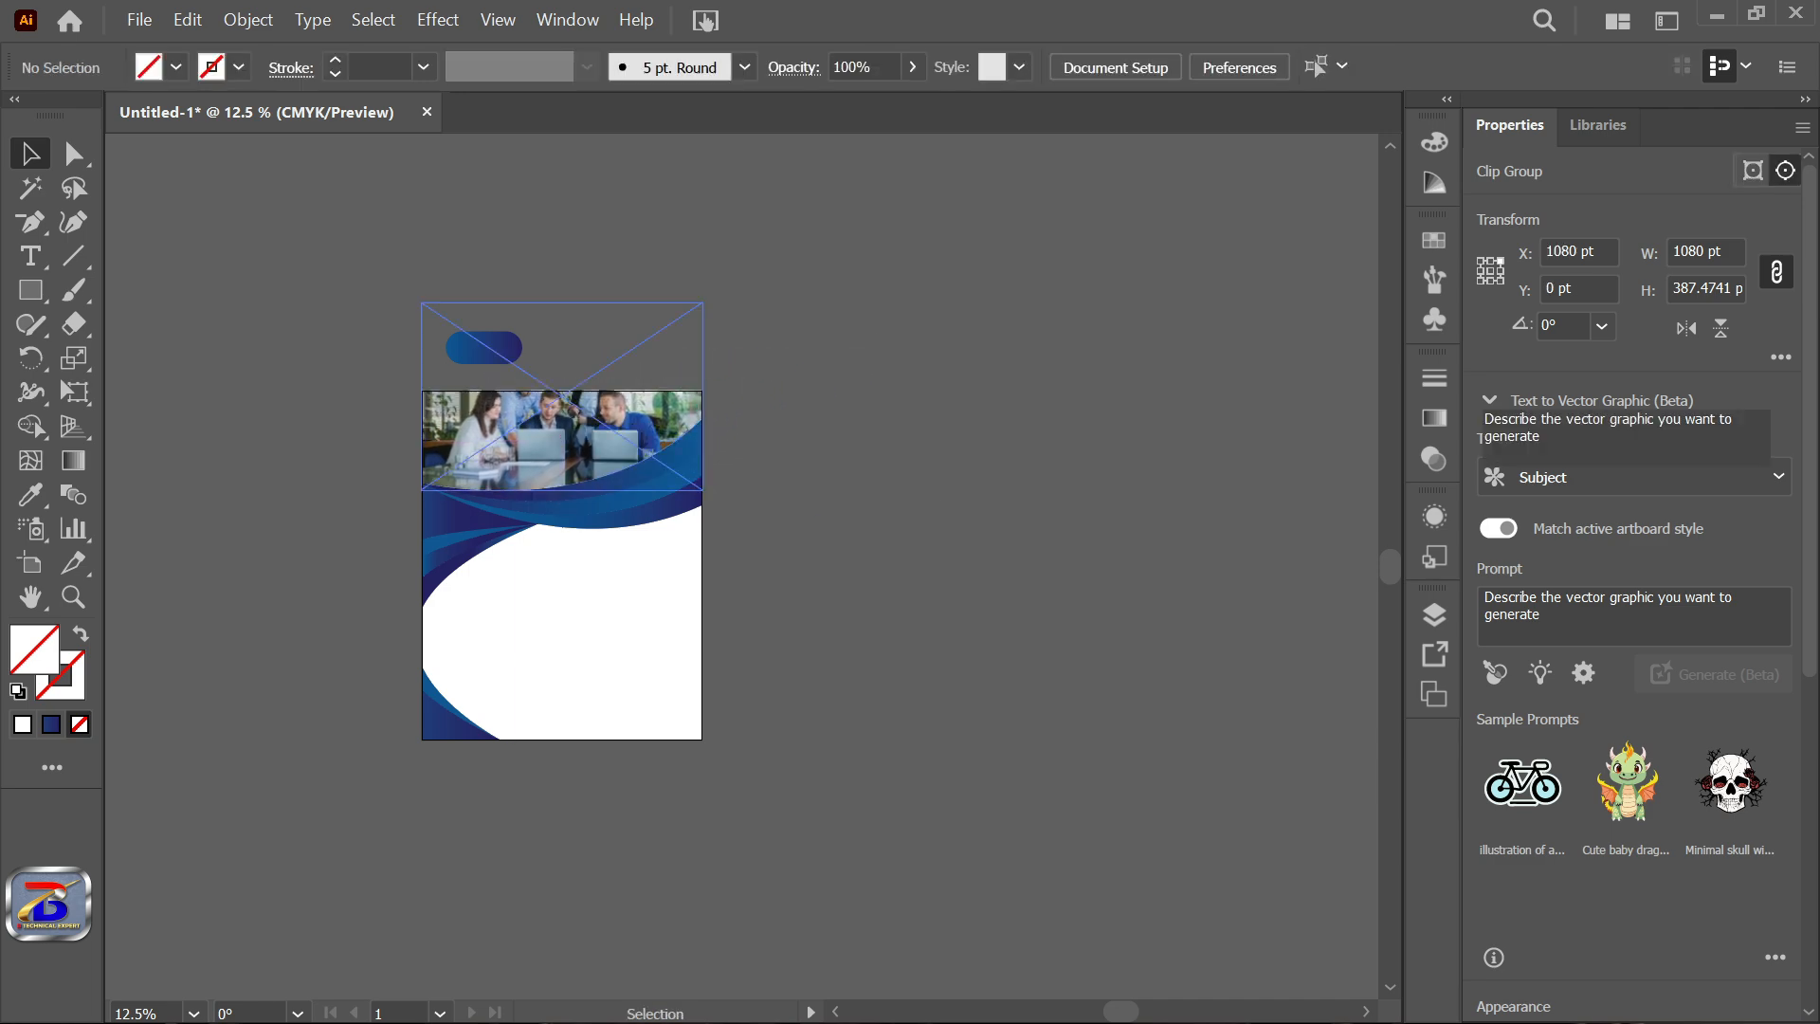
Reposition the office photo inside its clipping mask so the standing people's heads show within the curved area.
scroll(451, 404, "up", 4)
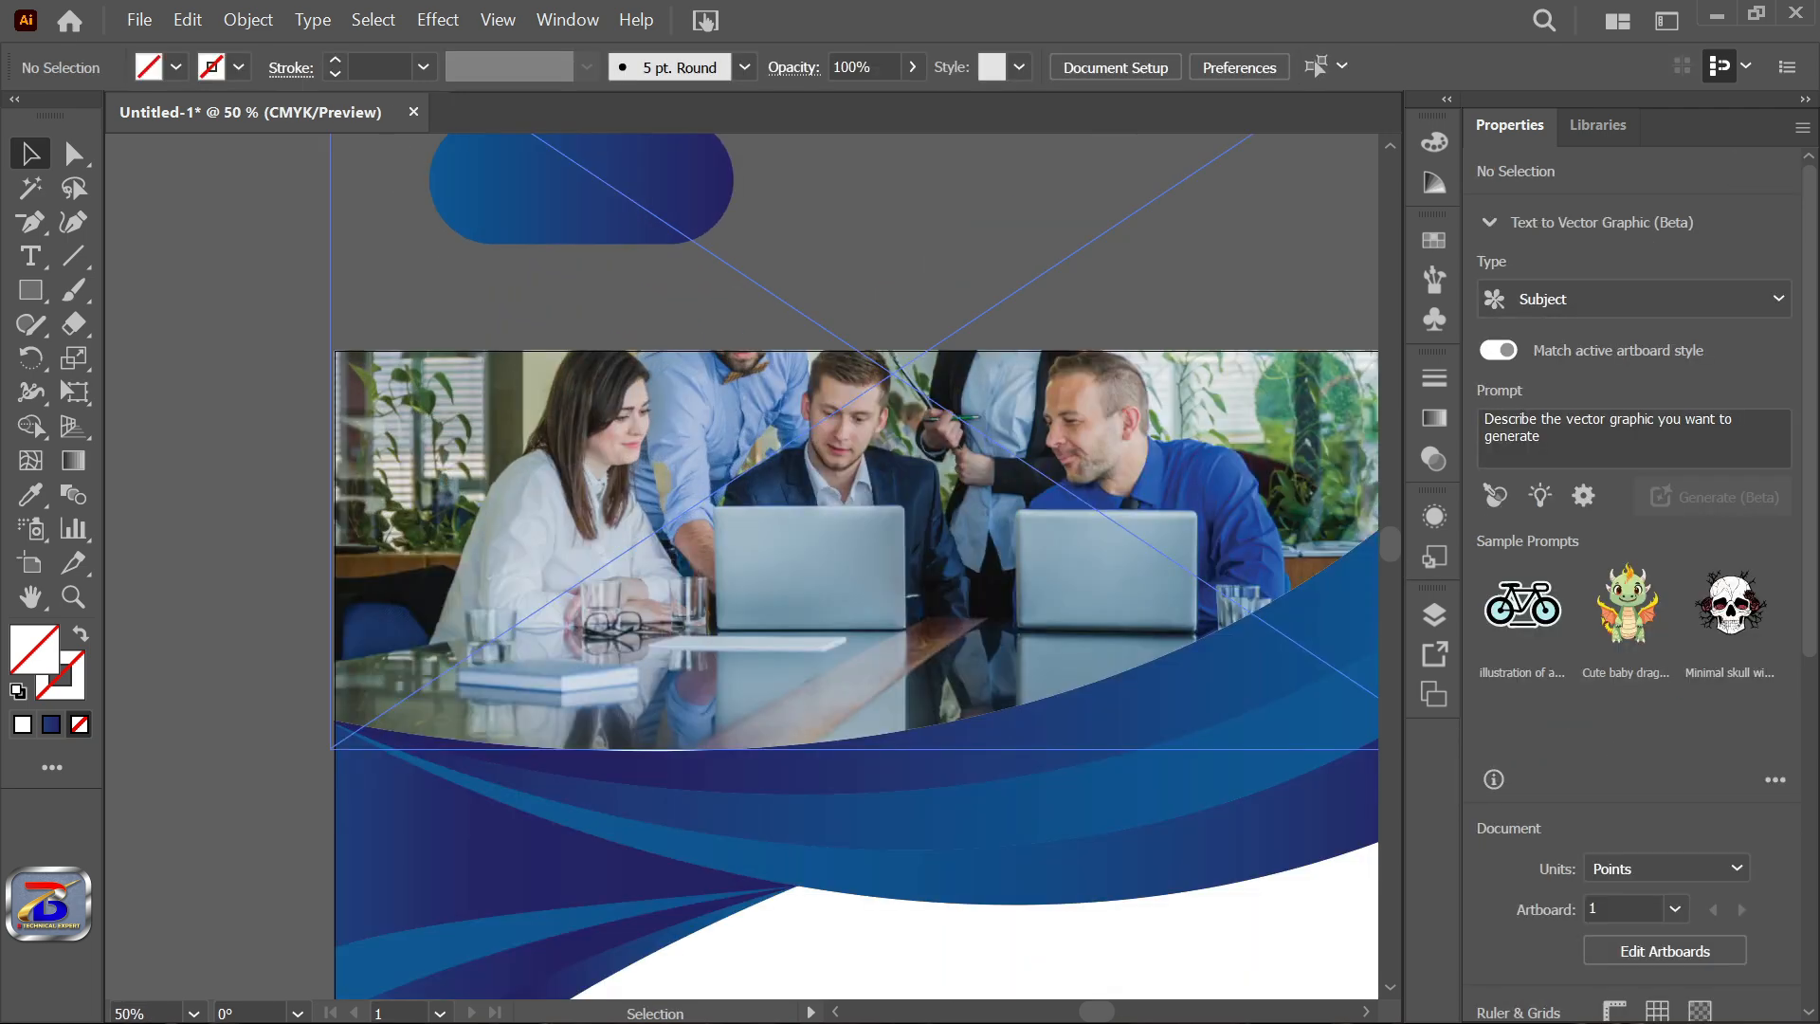
key("ctrl+minus")
mouse_move(792, 679)
left_mouse_down()
mouse_move(792, 642)
mouse_move(792, 670)
left_mouse_up()
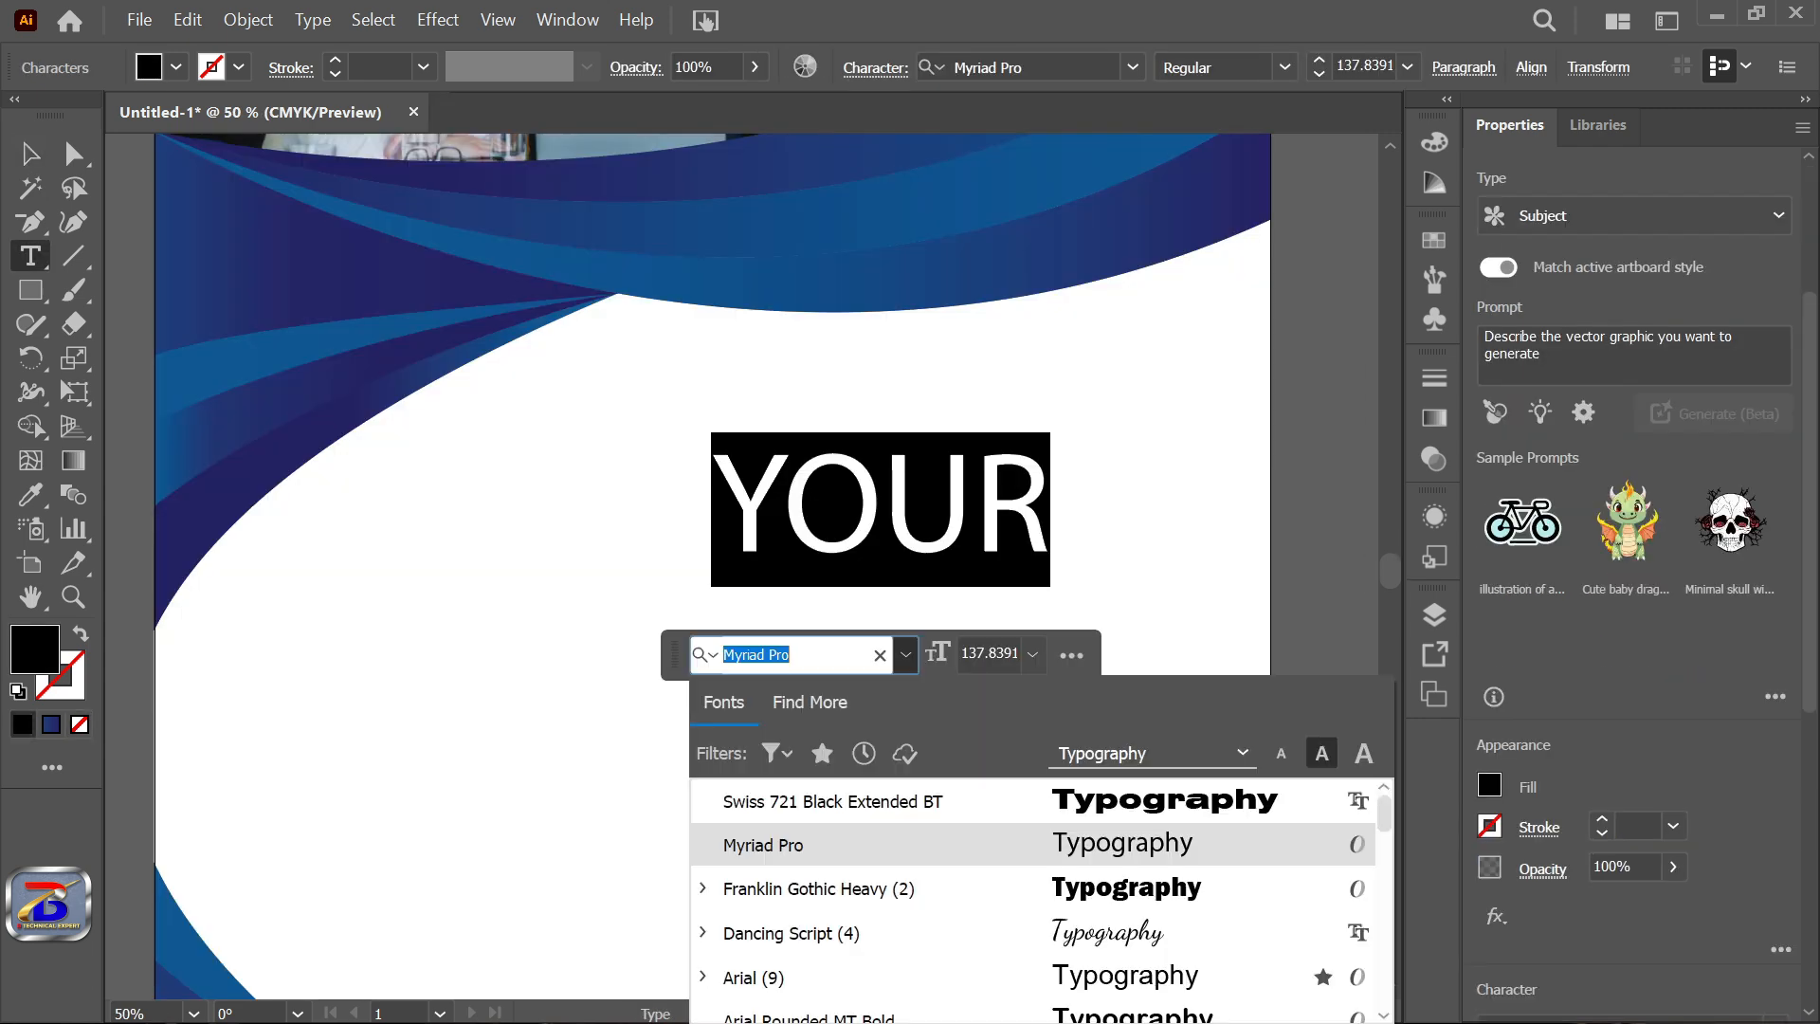
Set the YOUR heading in Swiss 721 Black Extended BT, scale it down to about 87 pt and place it beneath the wave bands.
left_click(832, 802)
left_click(942, 723)
scroll(942, 723, "down", 1)
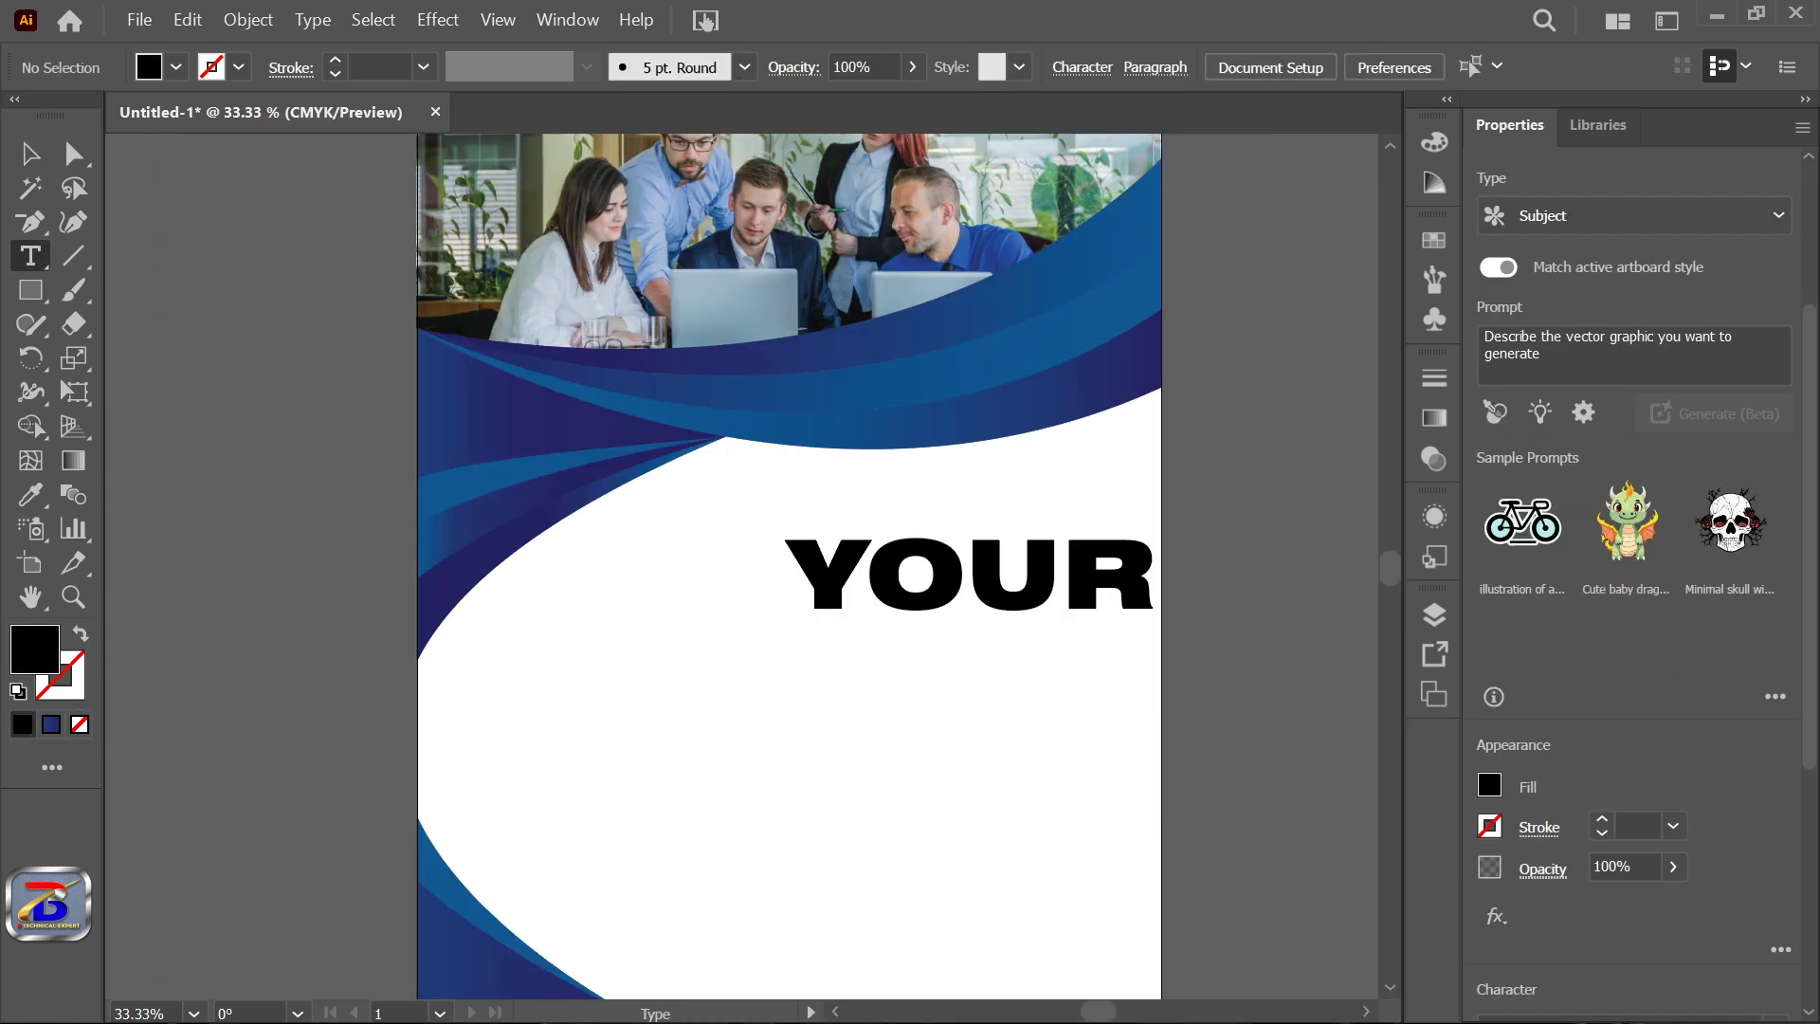
left_click(995, 575)
left_click(31, 155)
left_click_drag(1158, 525, 1027, 561)
left_click_drag(990, 580, 954, 527)
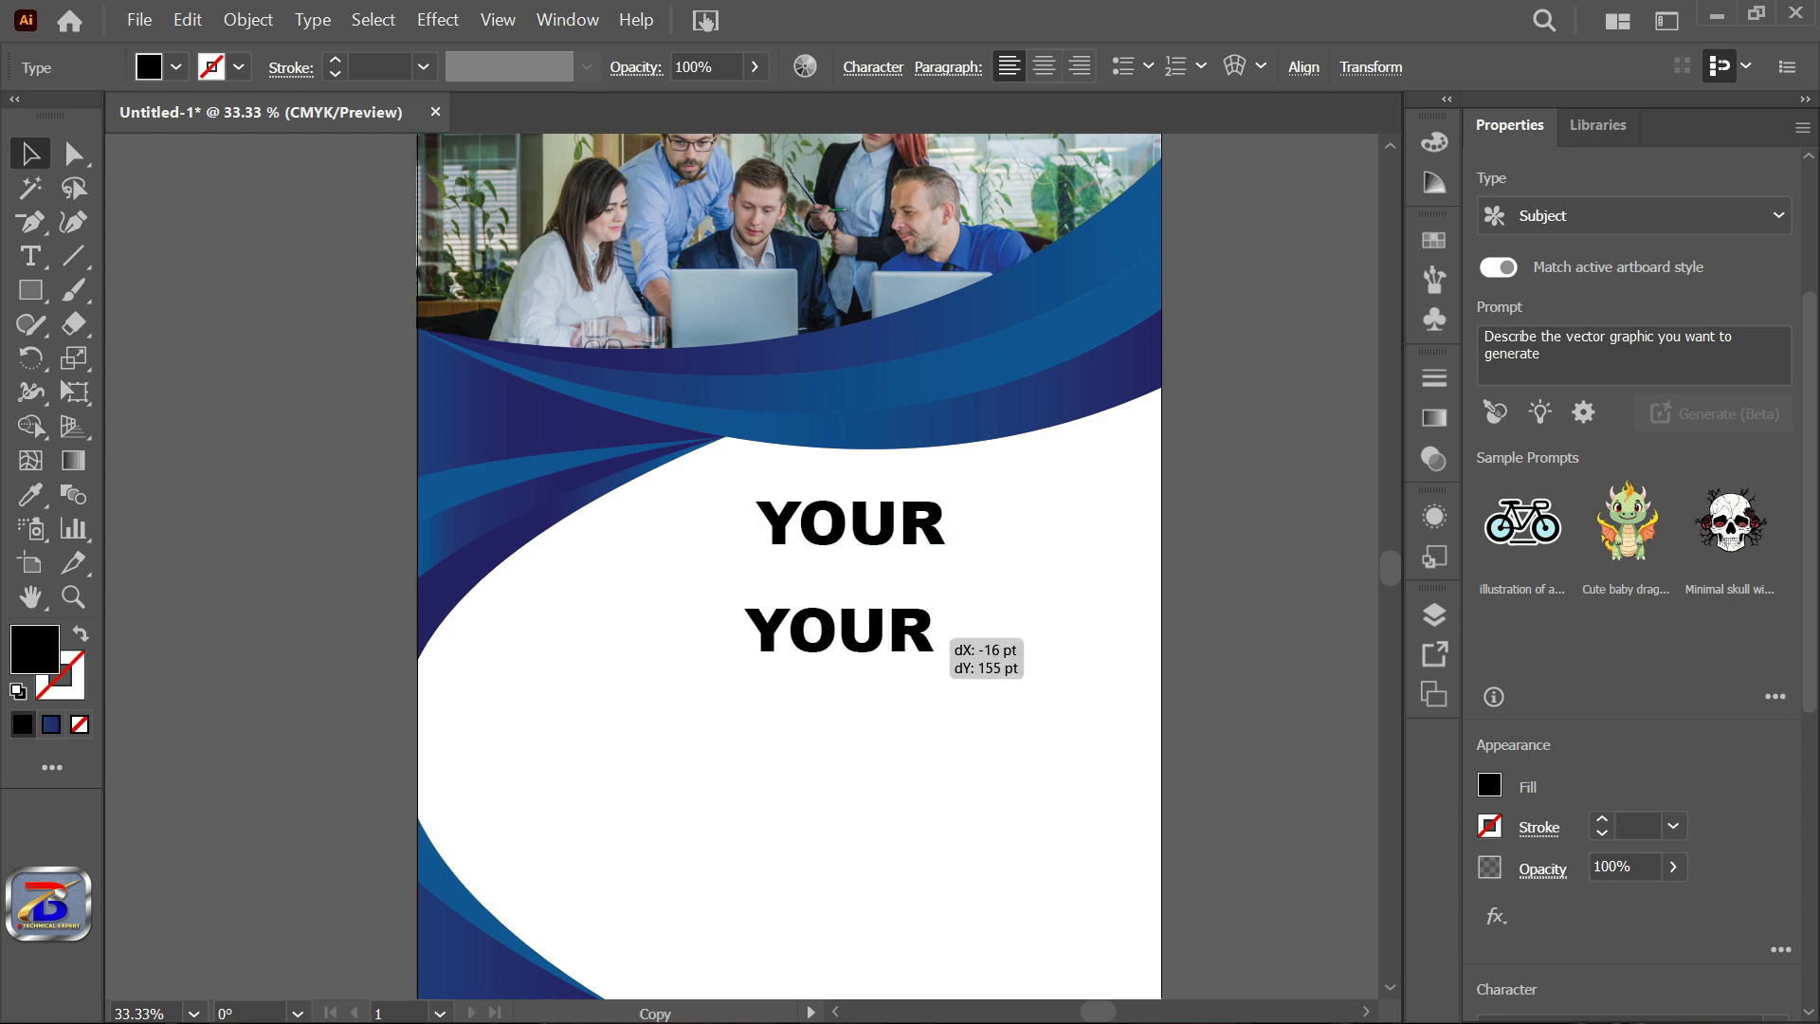
Duplicate the YOUR heading directly below itself and change the copy's text to BUSINESS.
left_click_drag(948, 631, 946, 588)
double_click(947, 588)
double_click(909, 589)
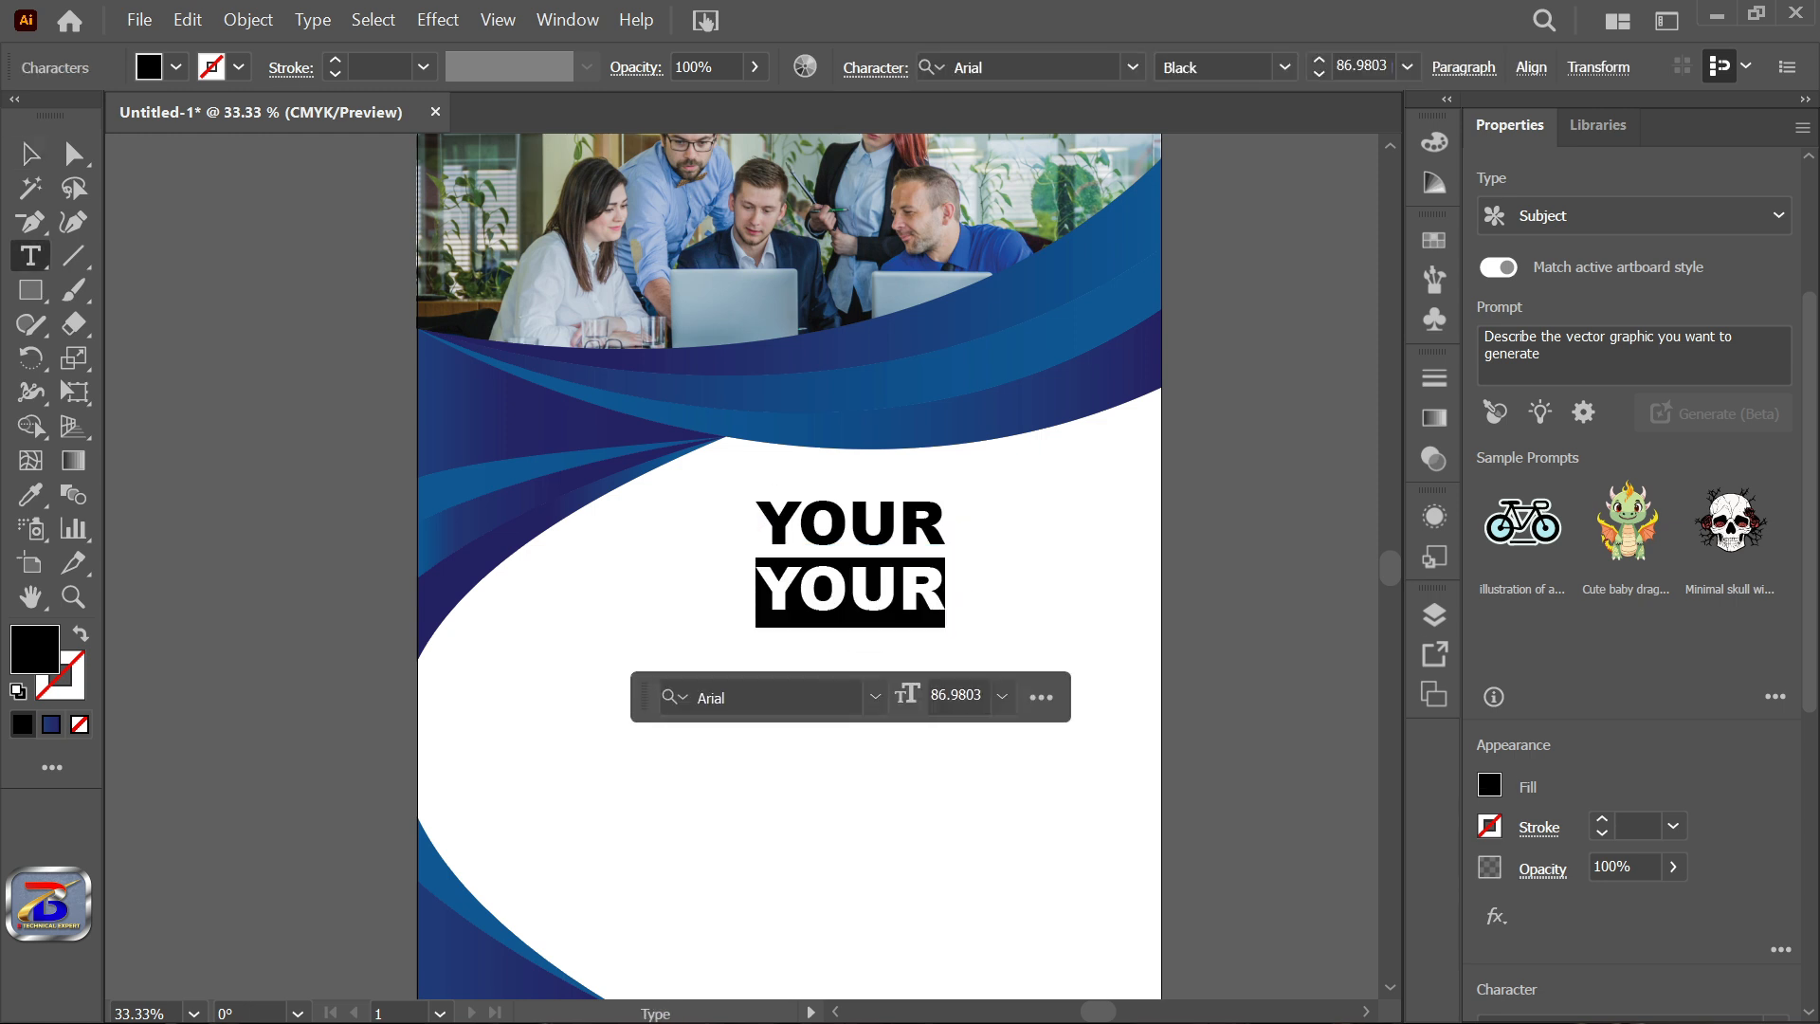
type("BUSINESS")
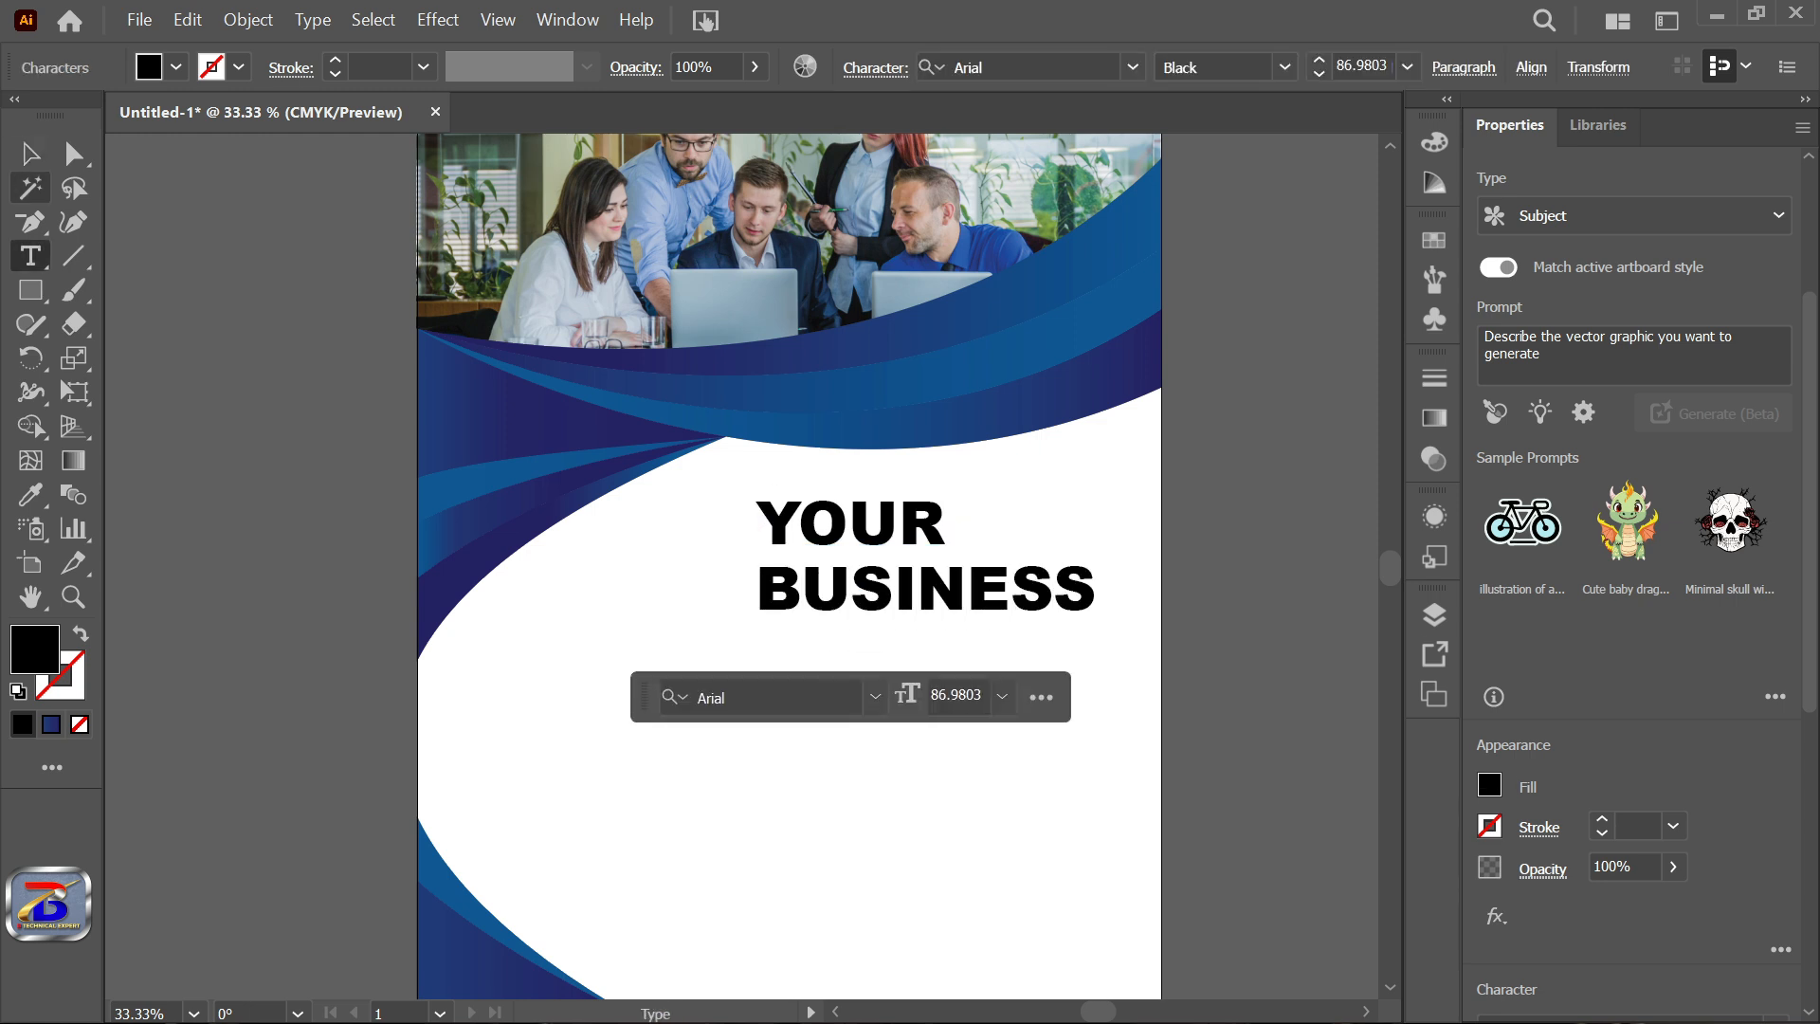
key("Escape")
Add GROWTH as a third heading line beneath BUSINESS and colour it green sampled from the photo's plants.
left_click_drag(938, 590, 939, 643)
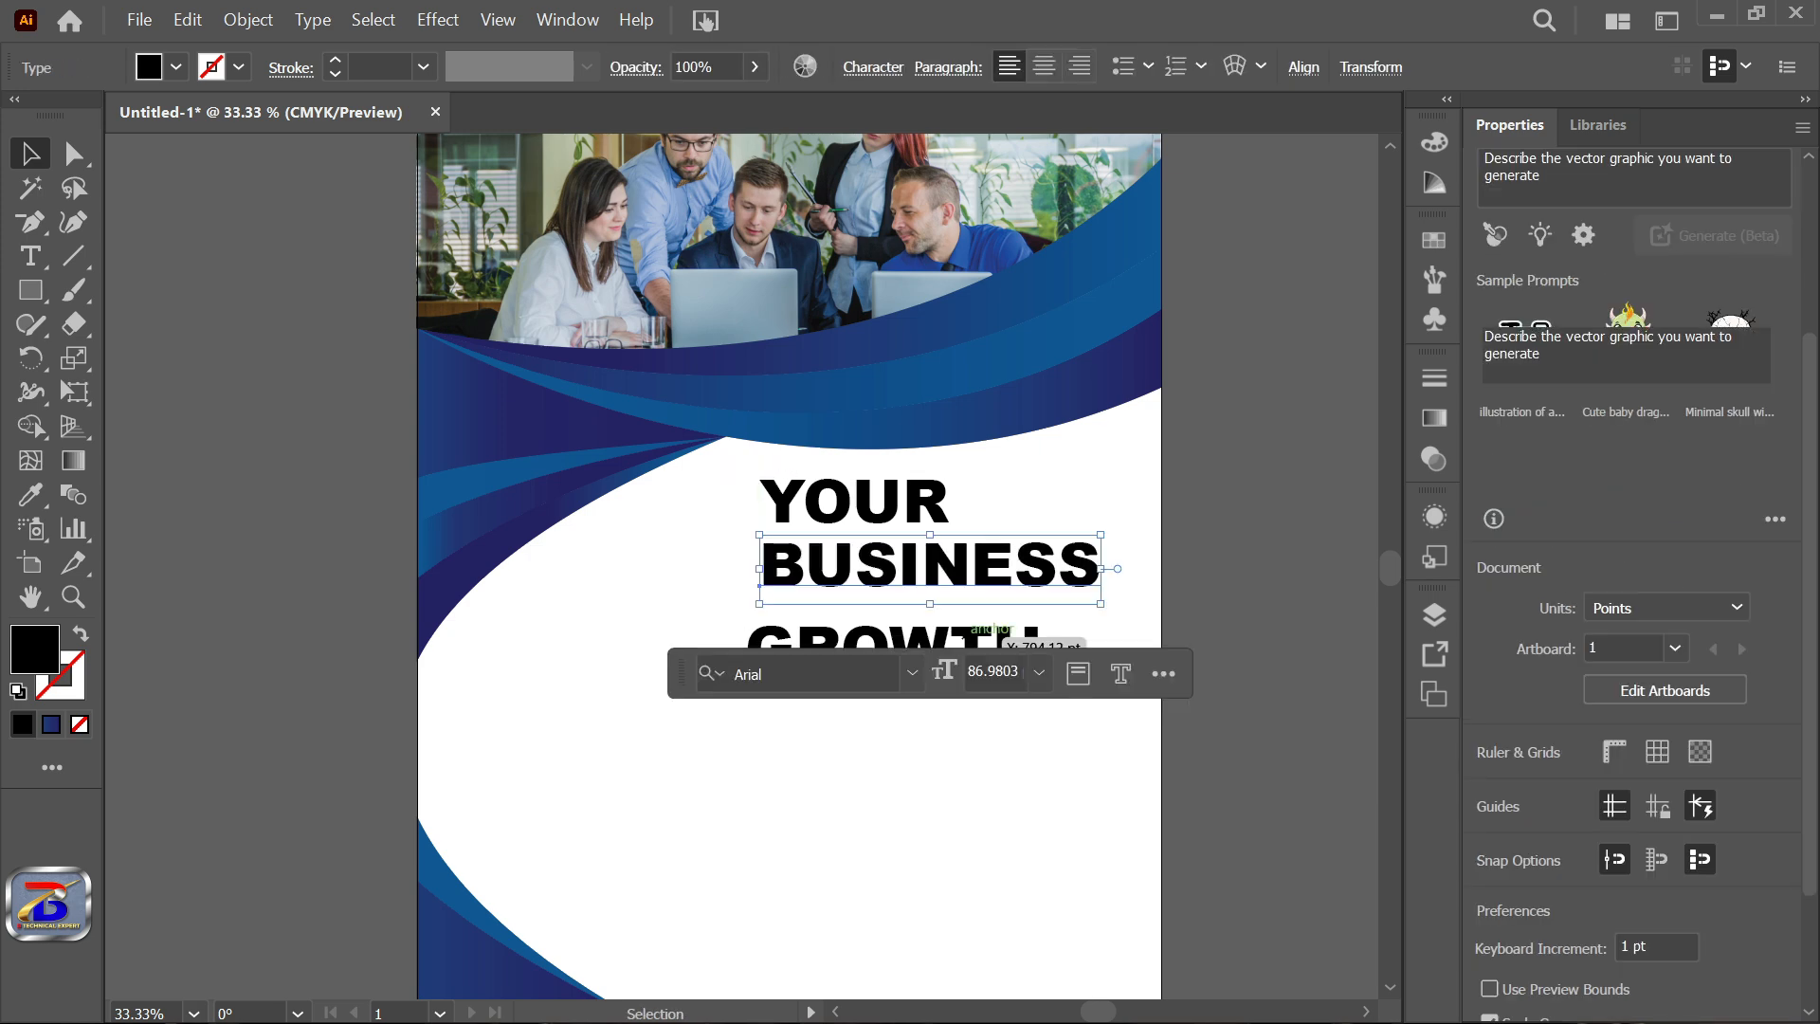
left_click_drag(966, 638, 982, 615)
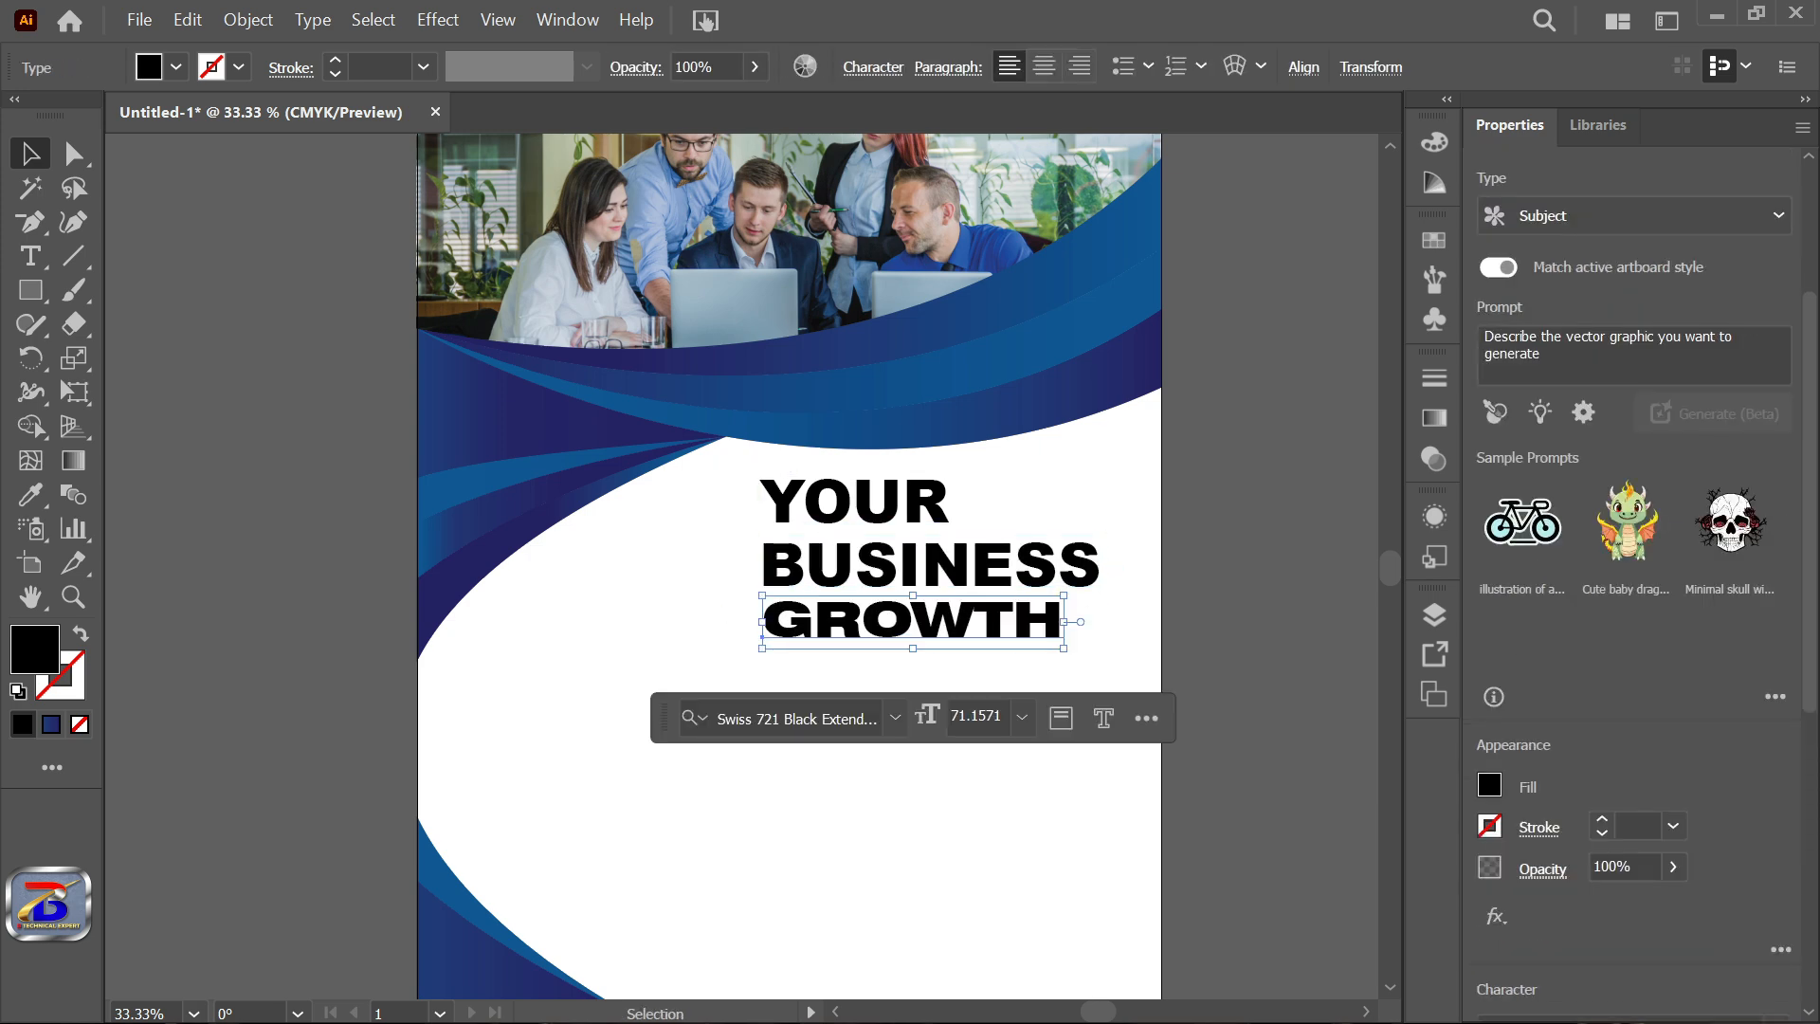
key("i")
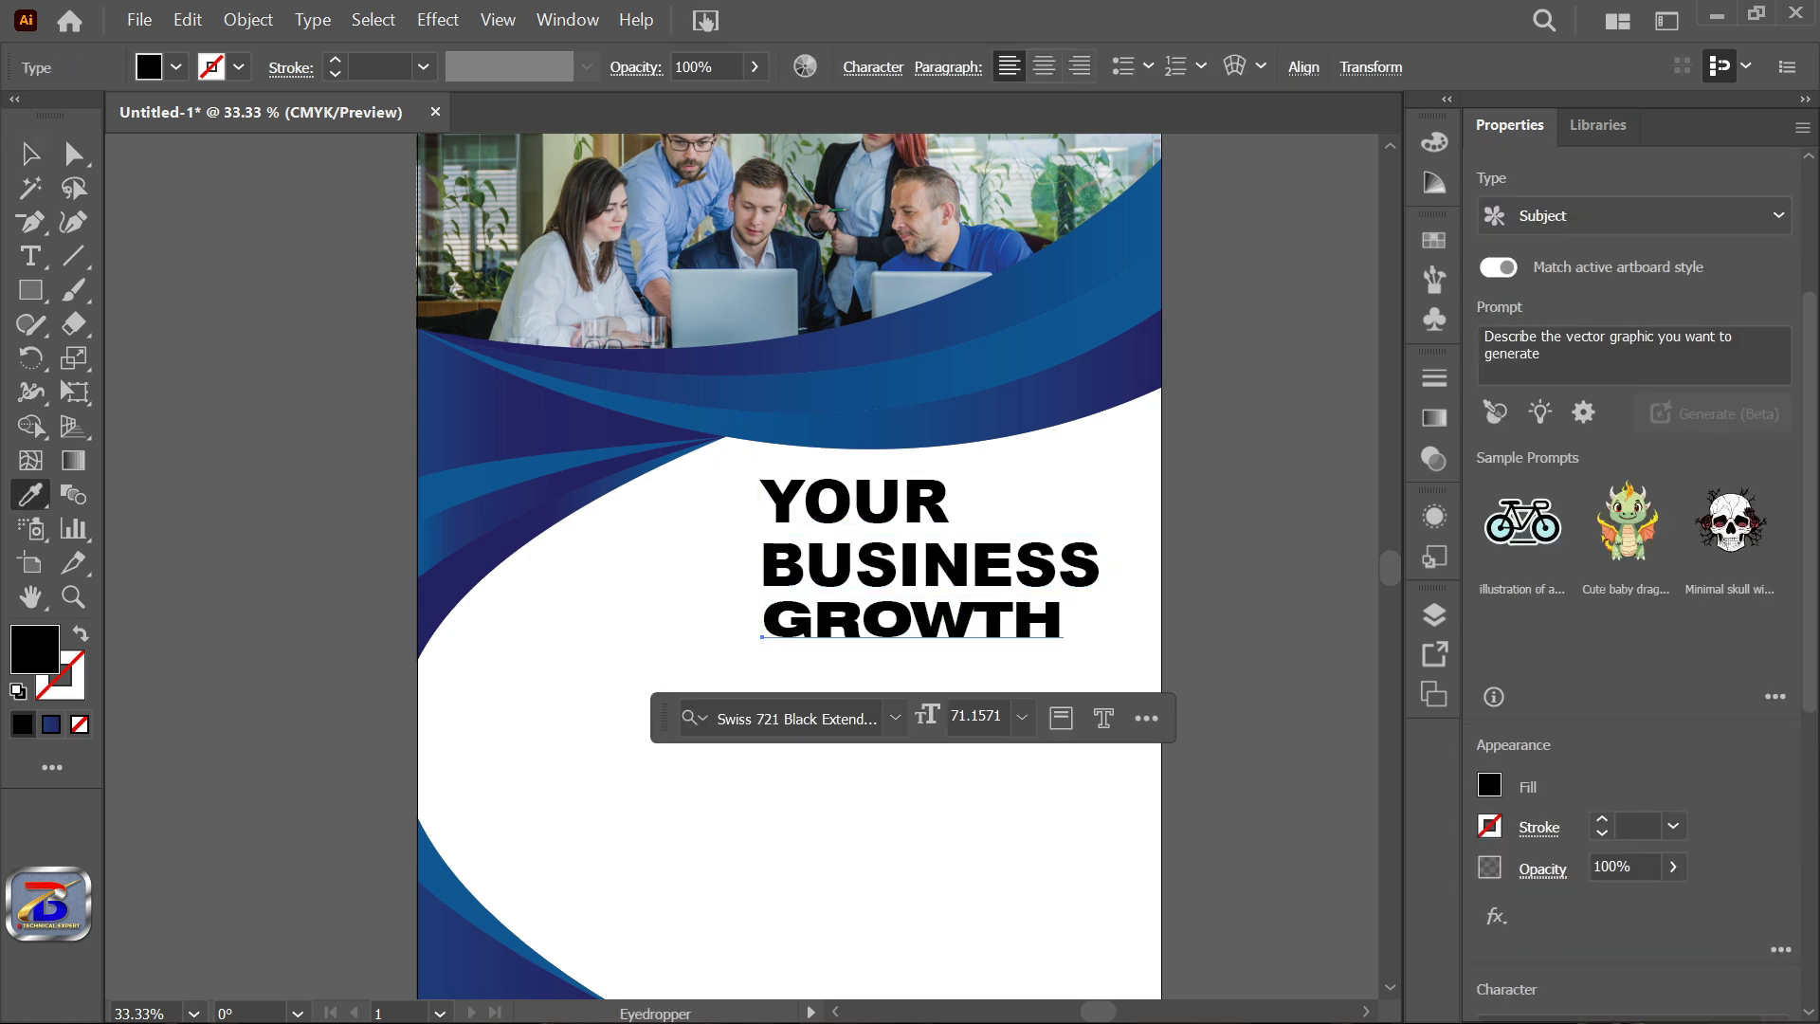
left_click(1053, 220)
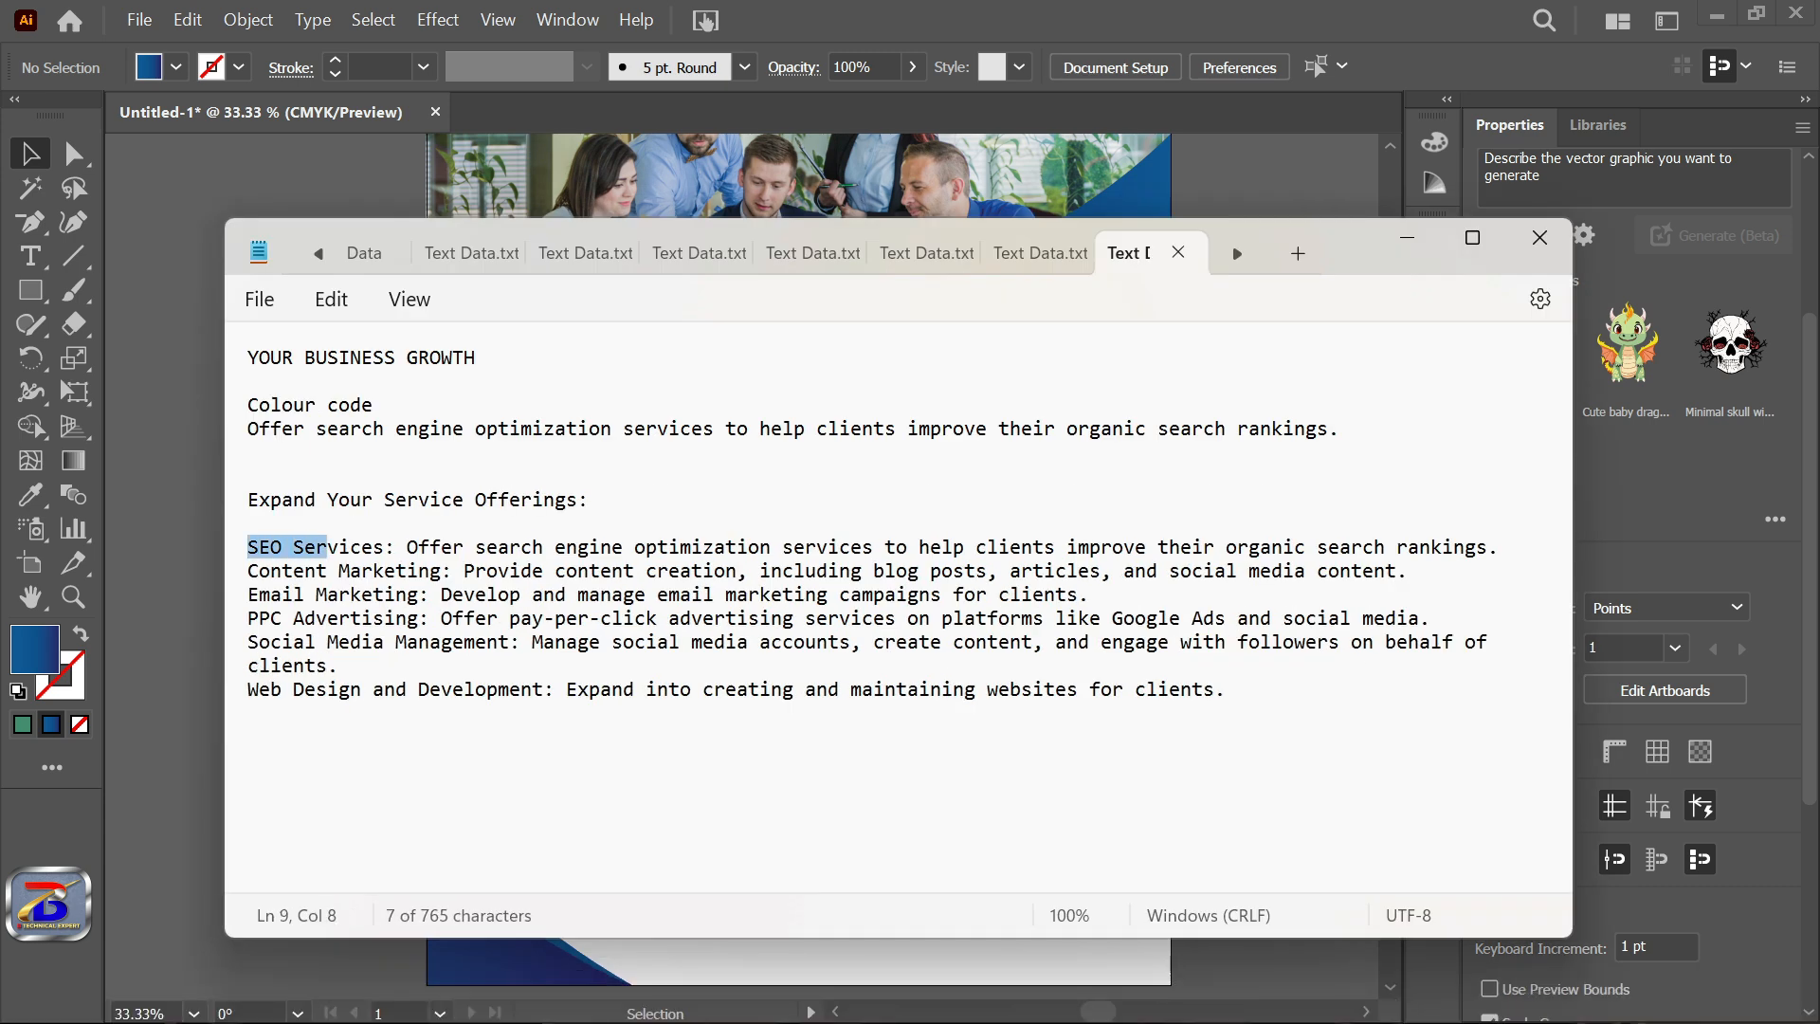
Copy the SEO Services line from Notepad into a text area below Our Best Services and set it to 21 pt.
left_click_drag(327, 547, 1508, 548)
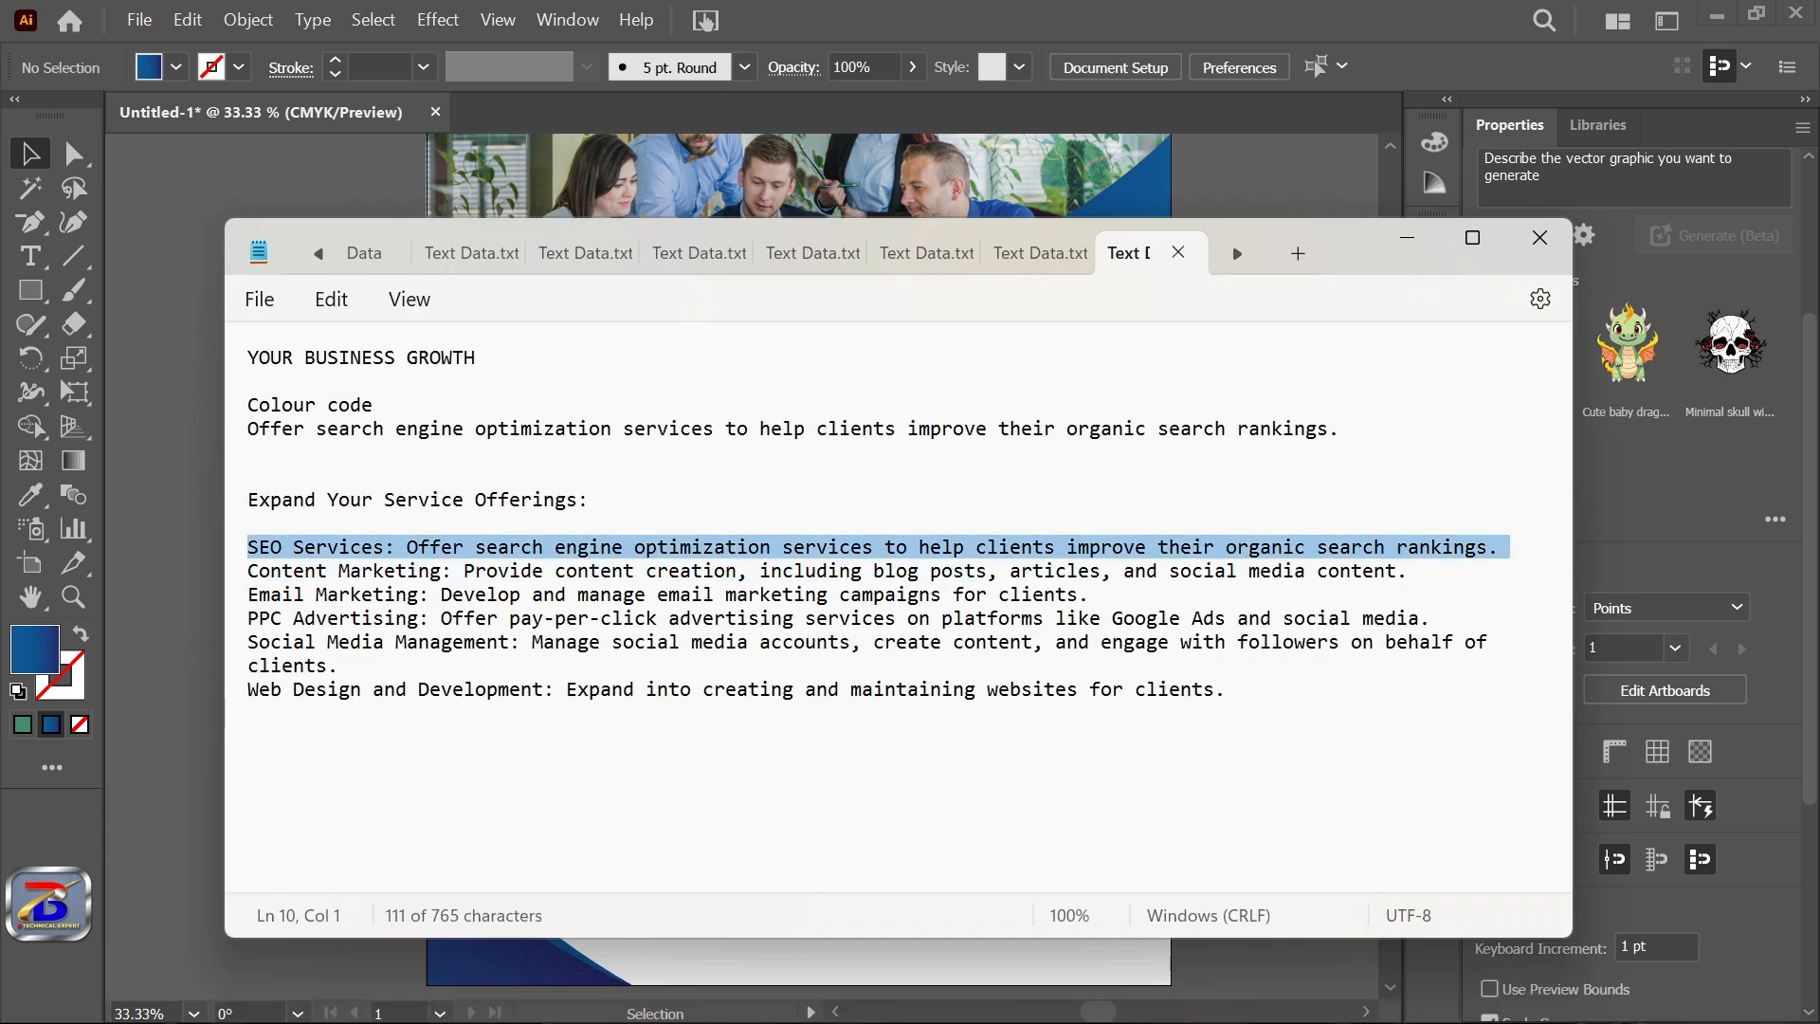
key("alt+Tab")
left_click(31, 255)
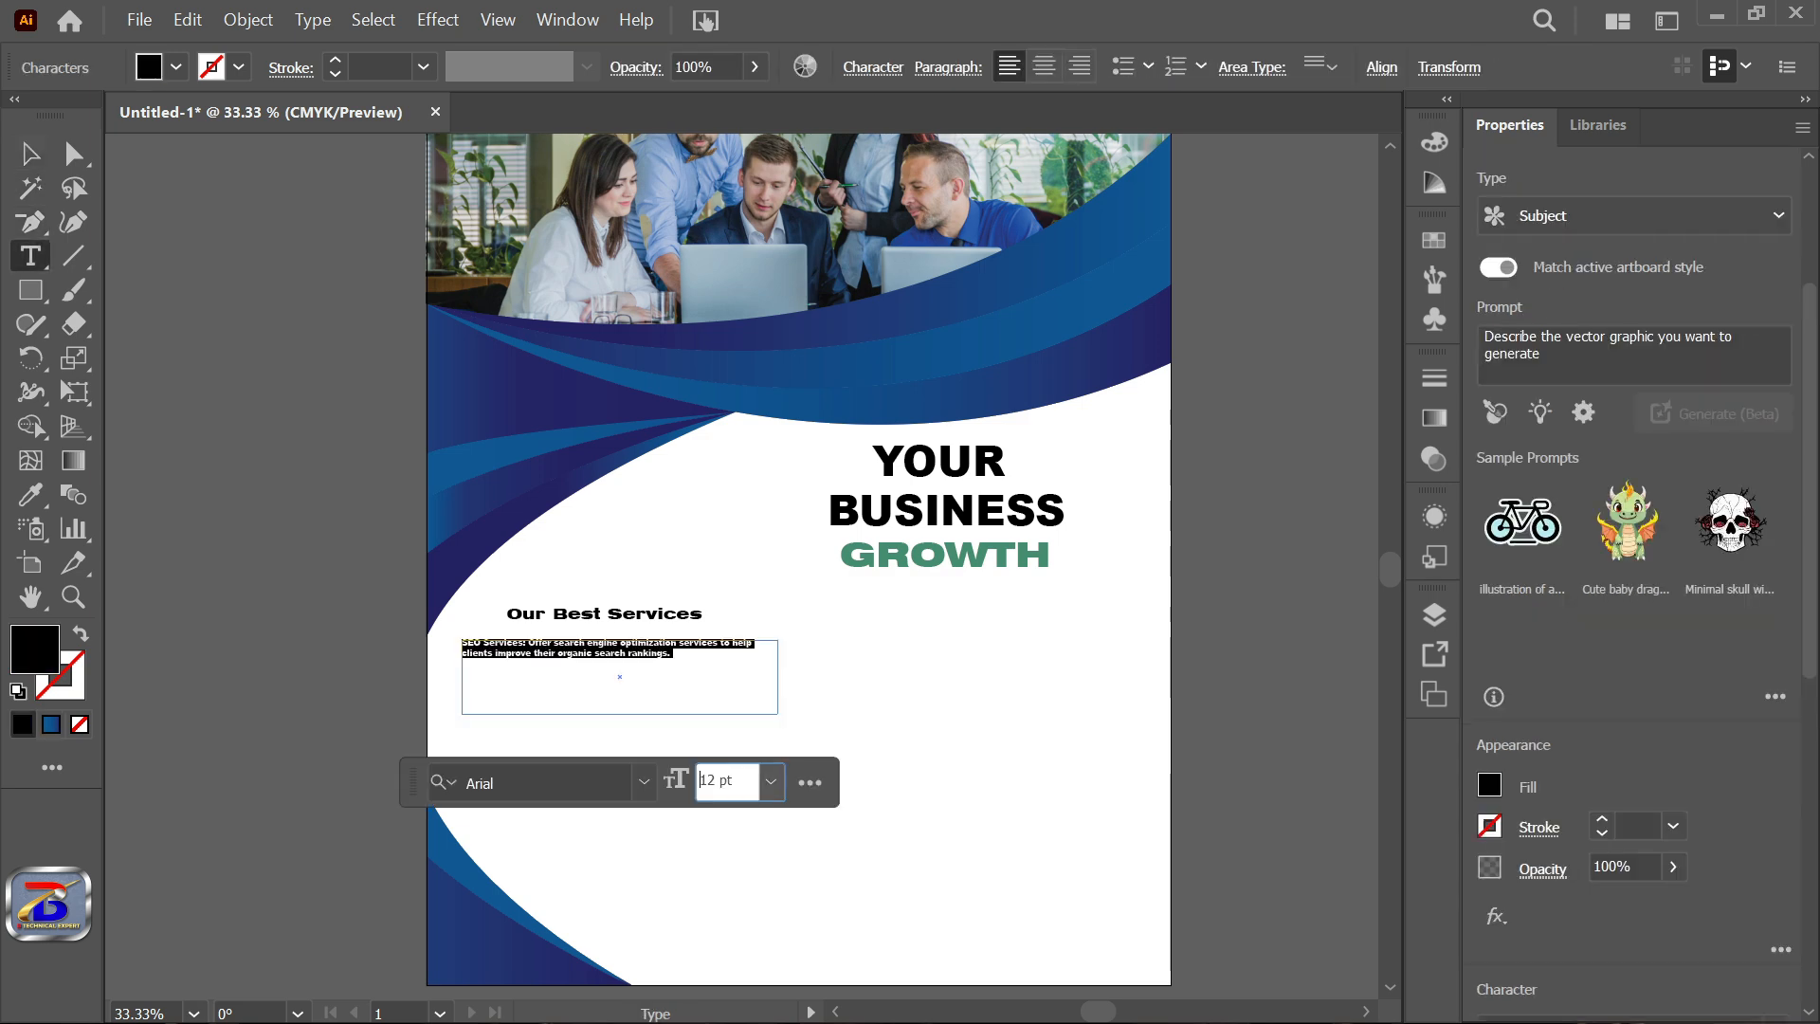
left_click(771, 781)
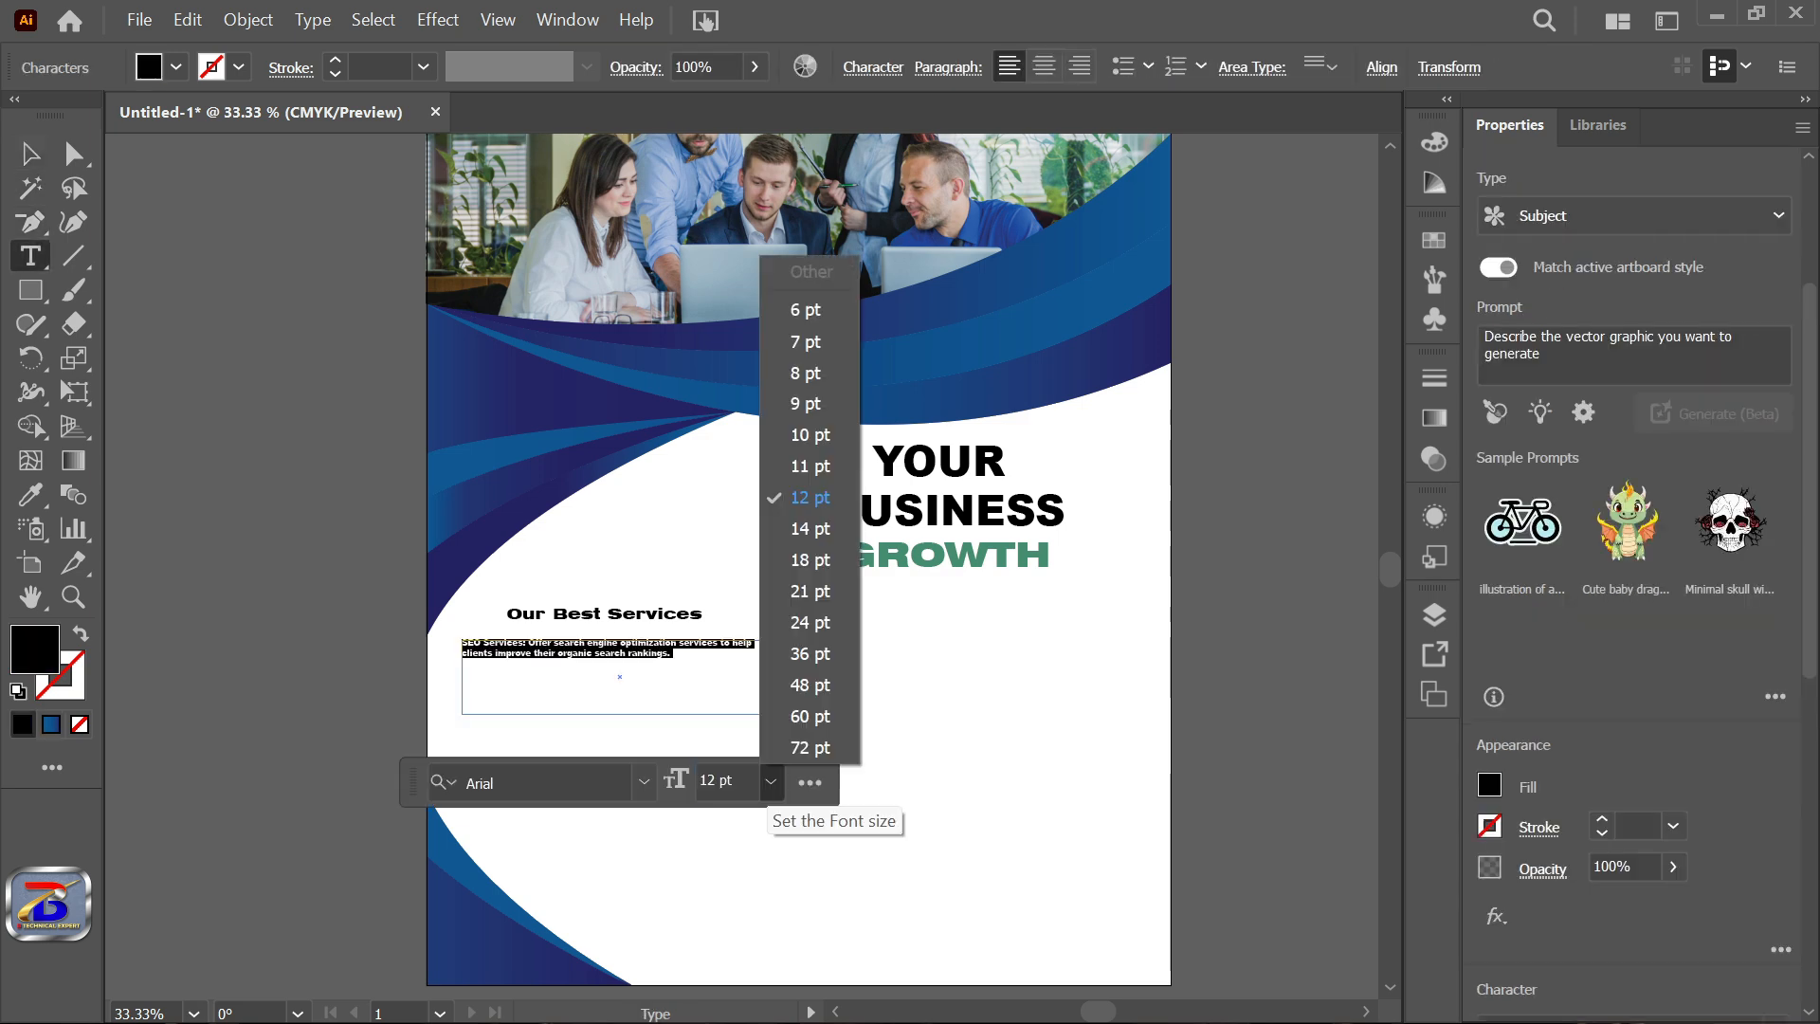
left_click(805, 590)
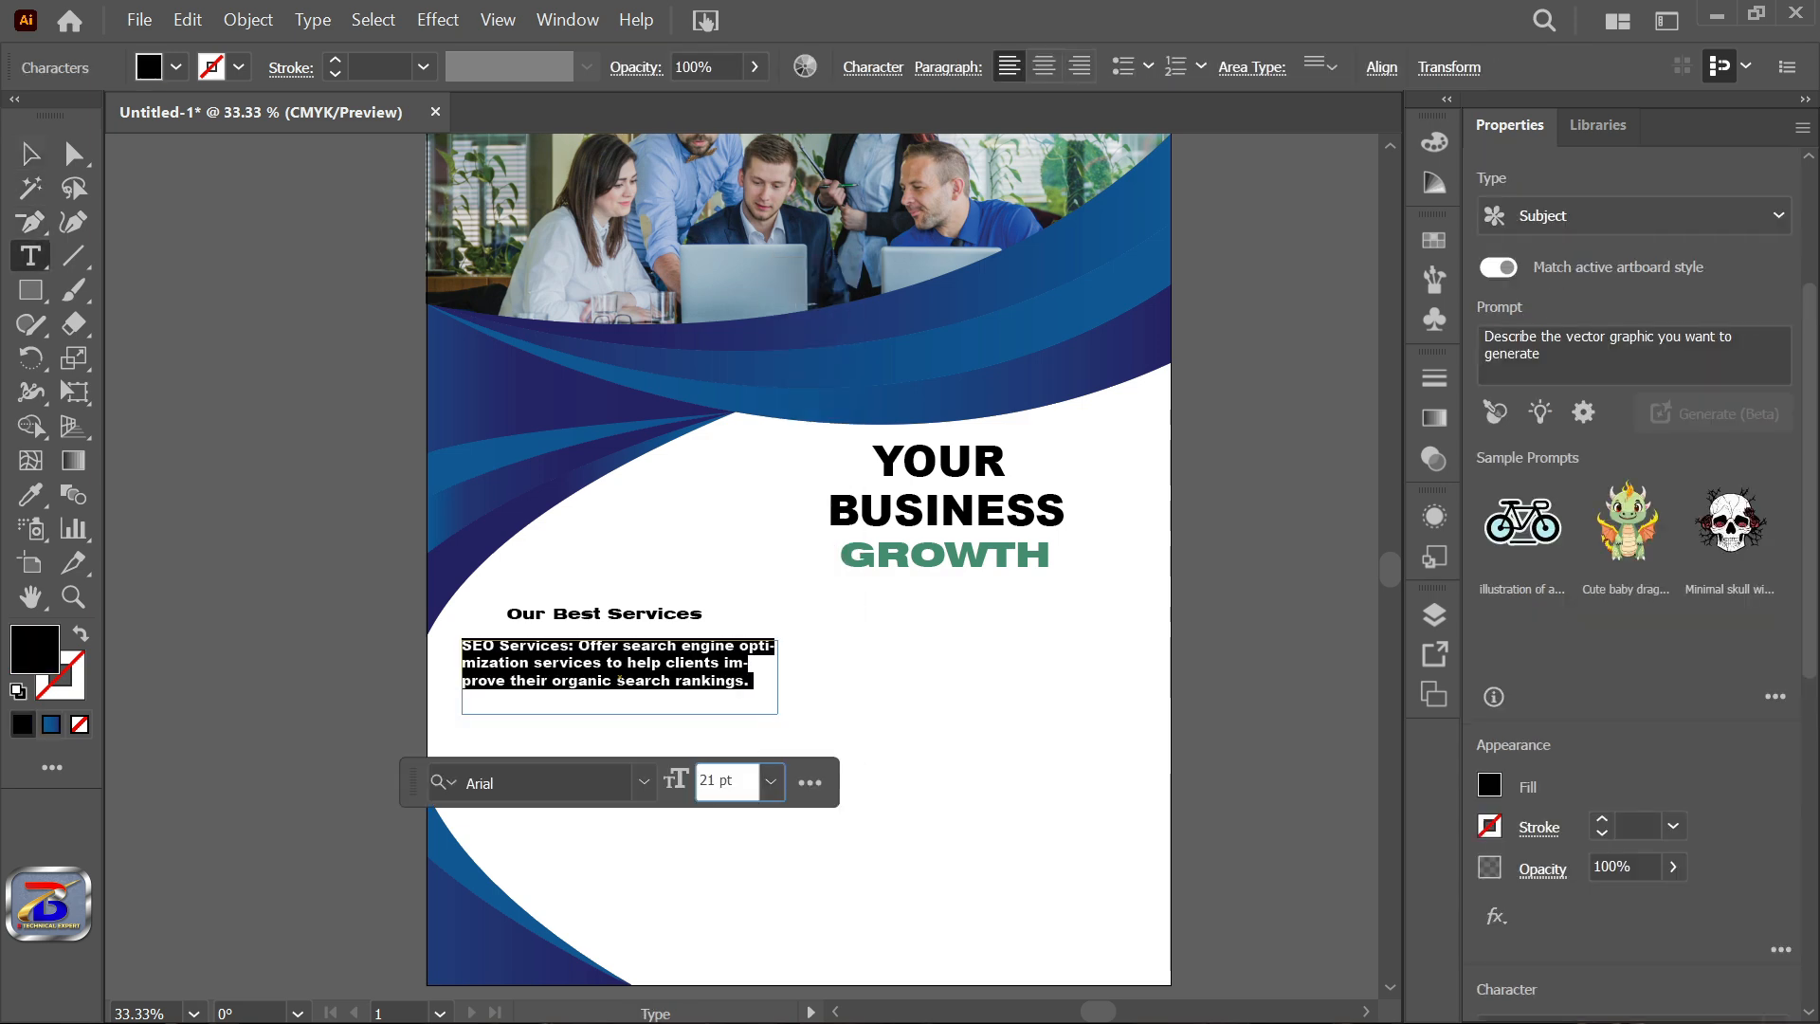
key("Escape")
Duplicate the SEO Services paragraph down the column to make three, and copy the whole services column alongside it.
left_click_drag(620, 678, 636, 804)
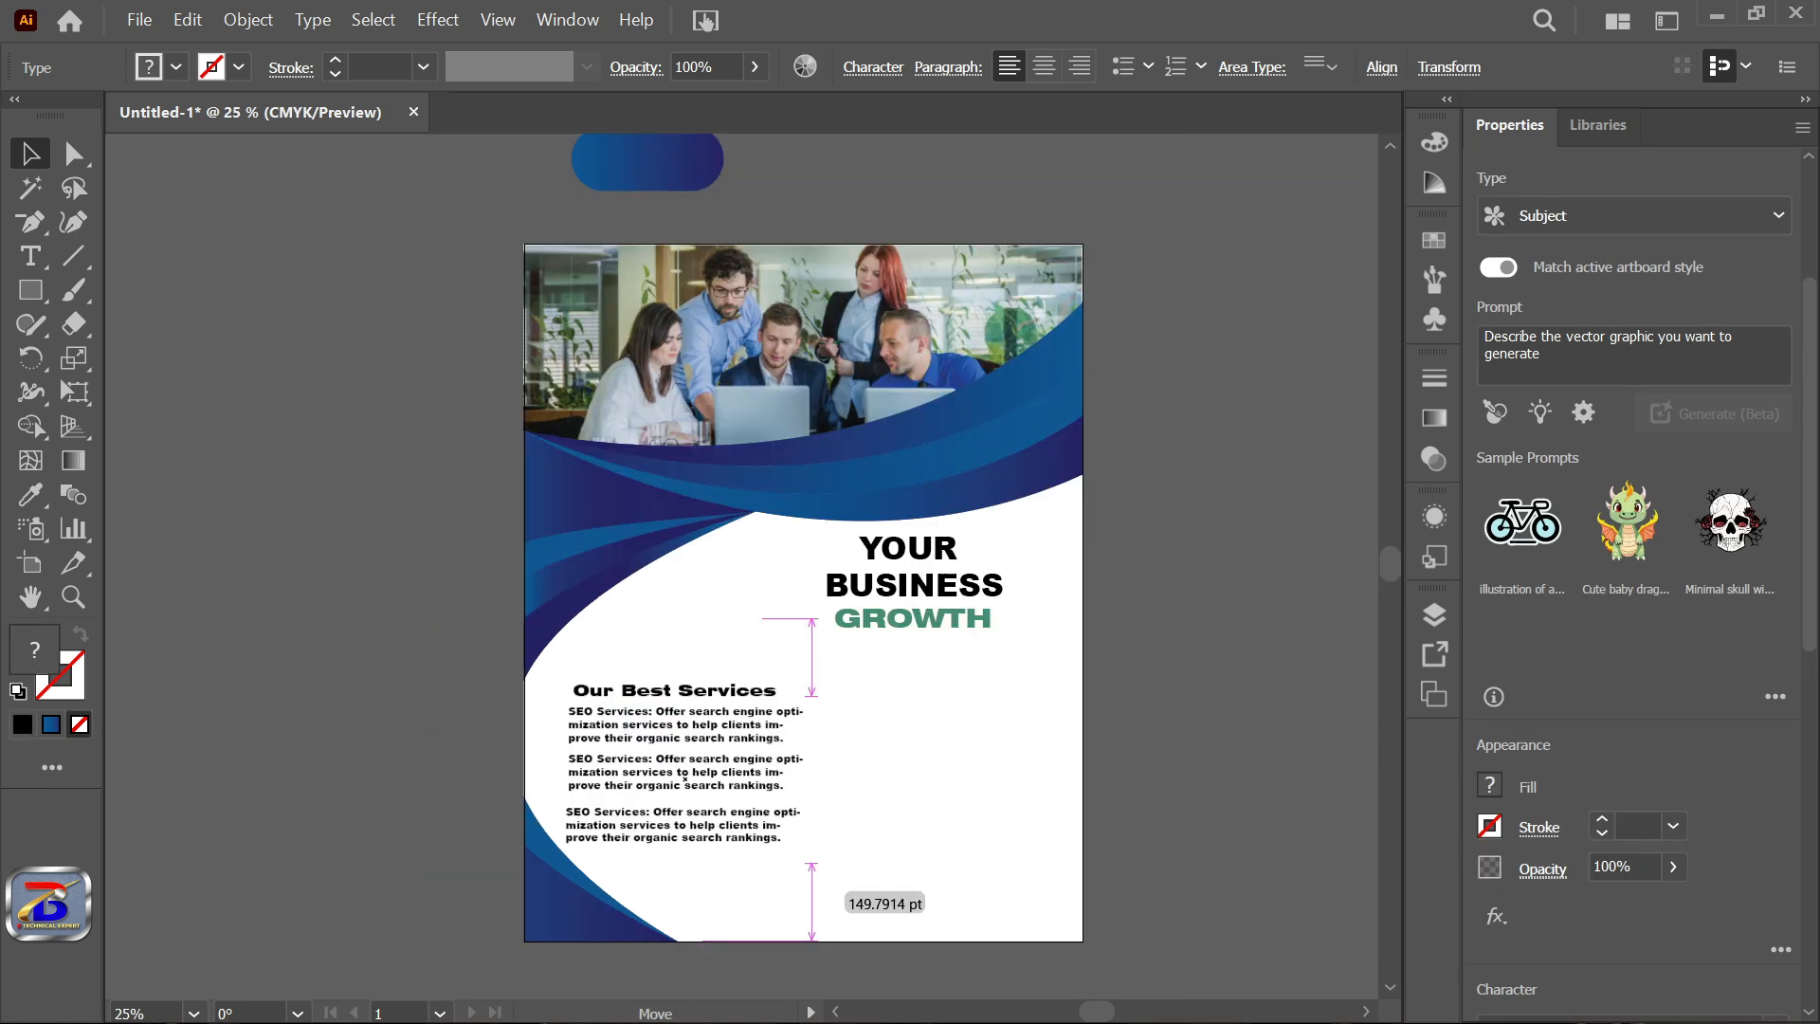
left_click_drag(685, 778, 940, 770)
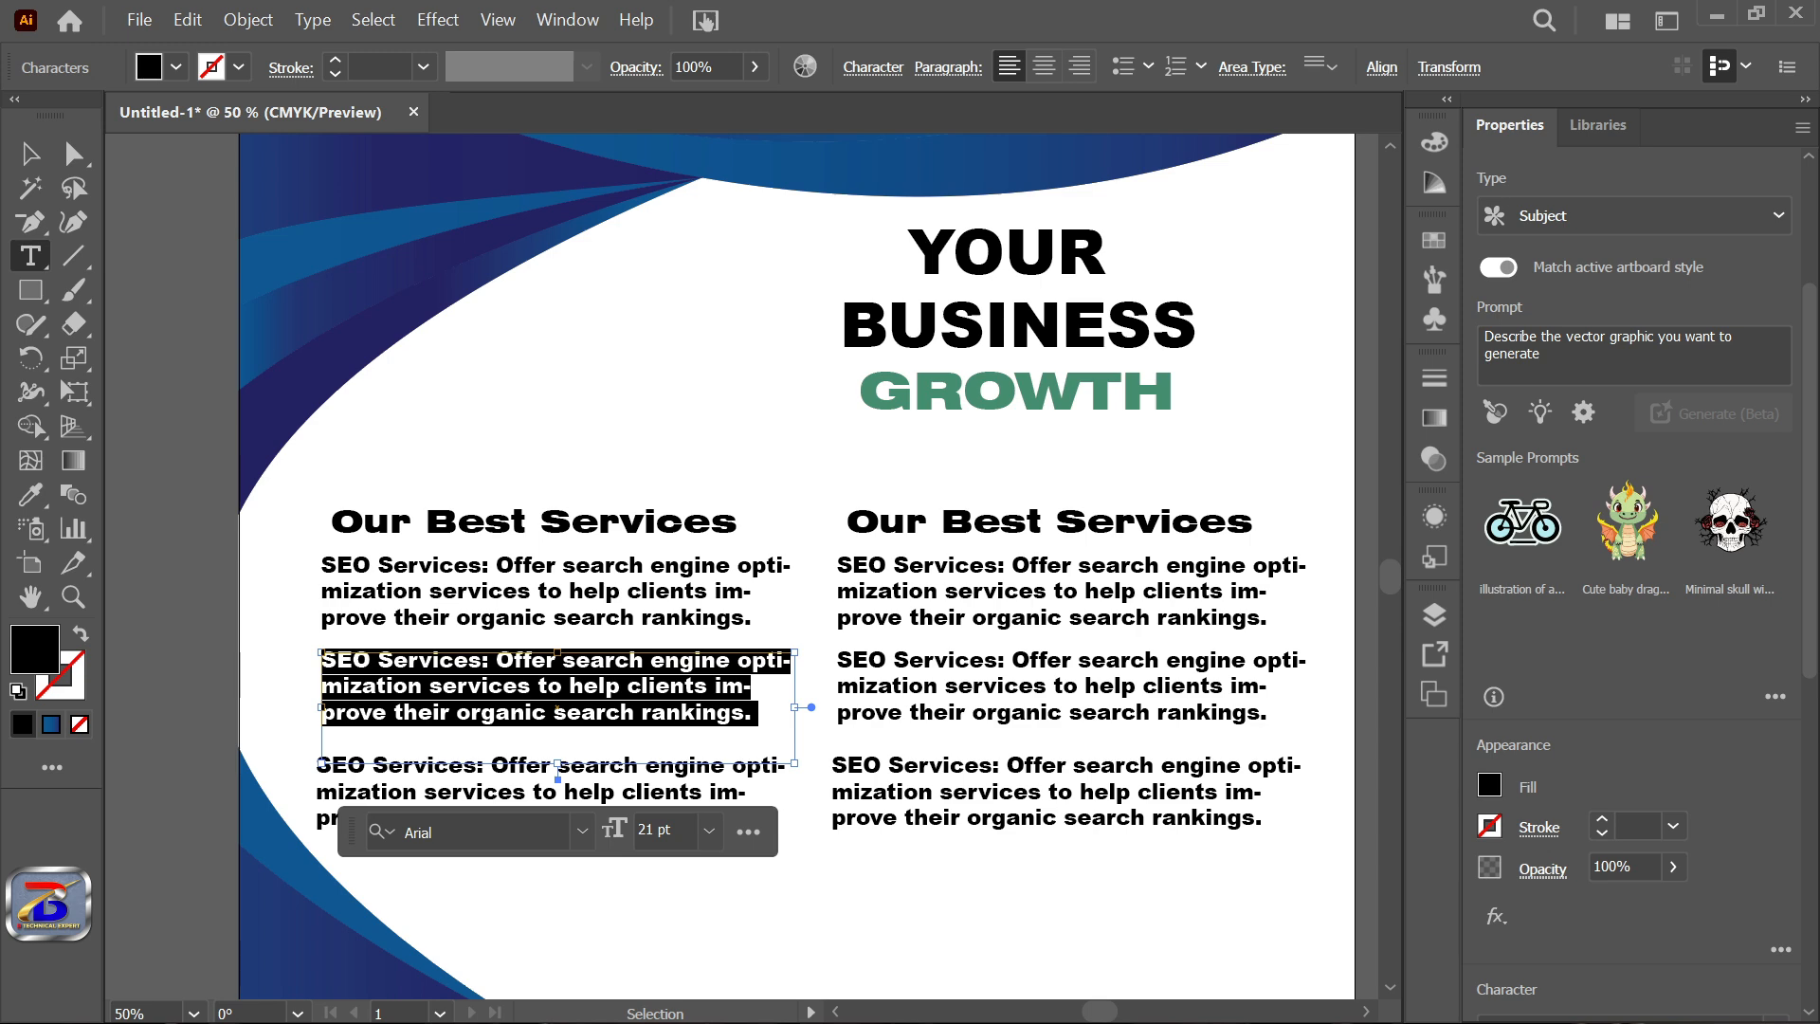
Replace the first column's second and third paragraphs with the Content Marketing and Email Marketing lines from Notepad.
key("alt+Tab")
left_click_drag(349, 596, 1092, 597)
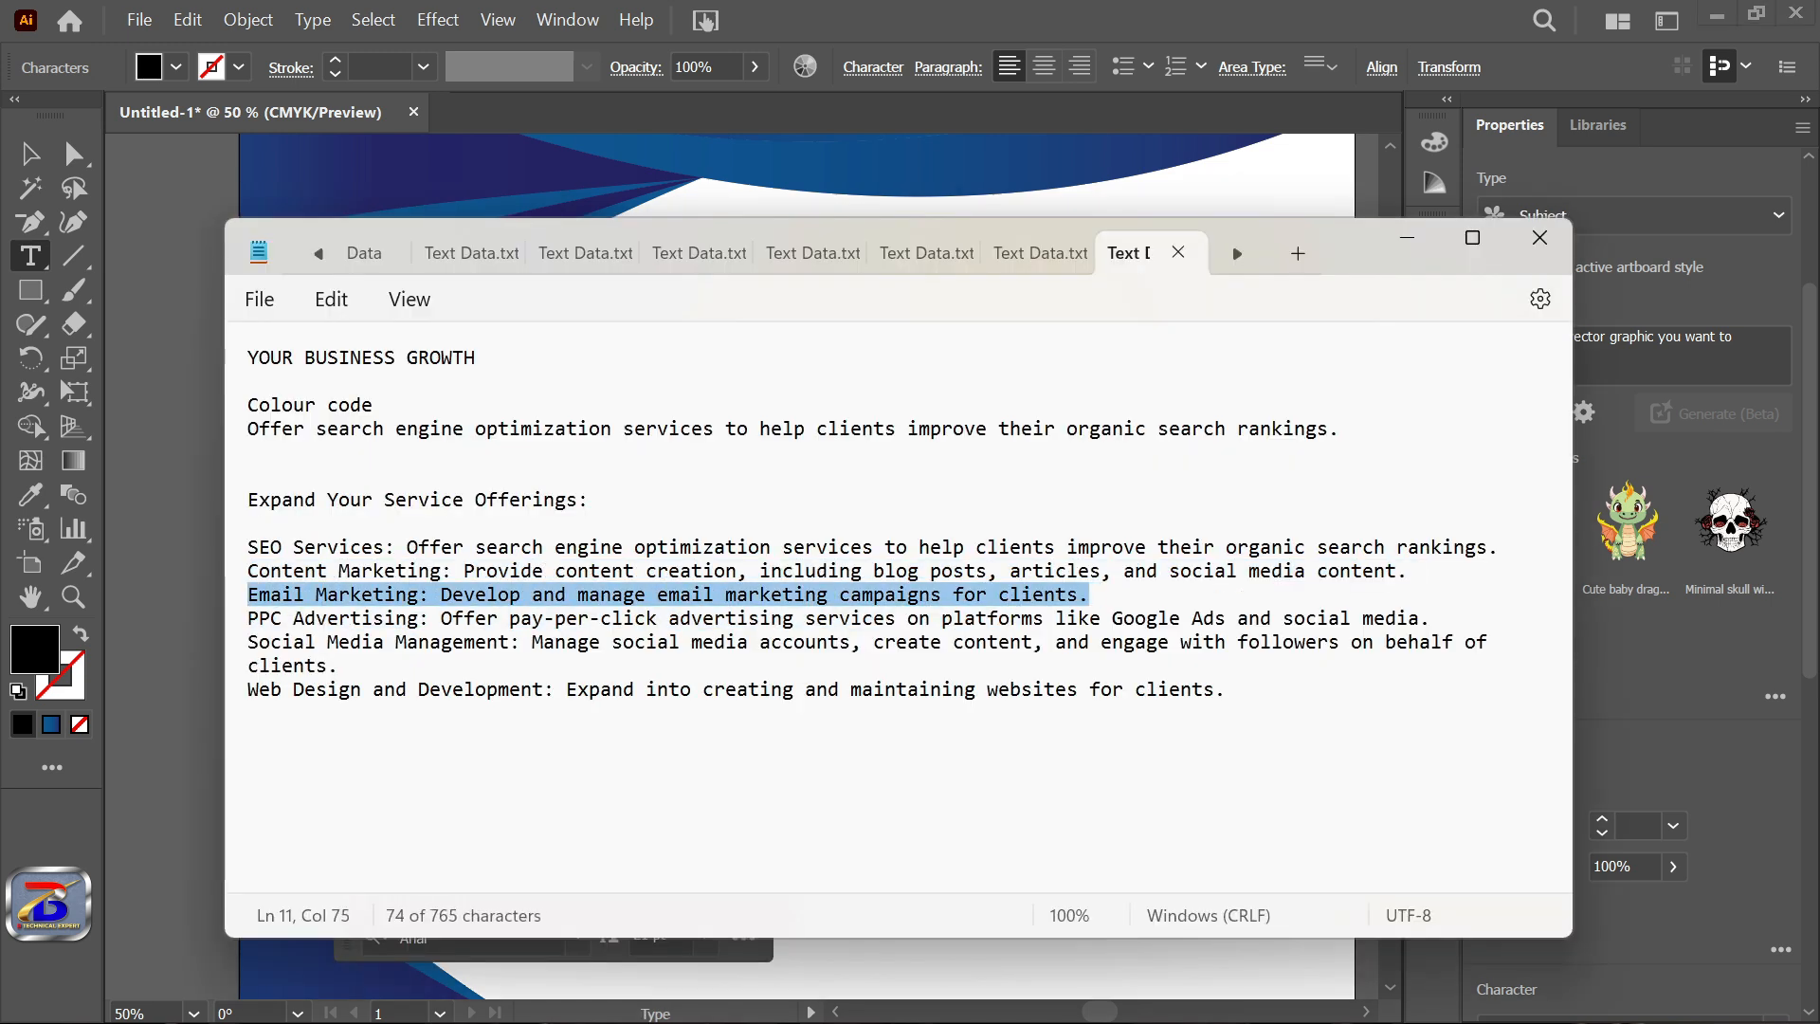
key("alt+Tab")
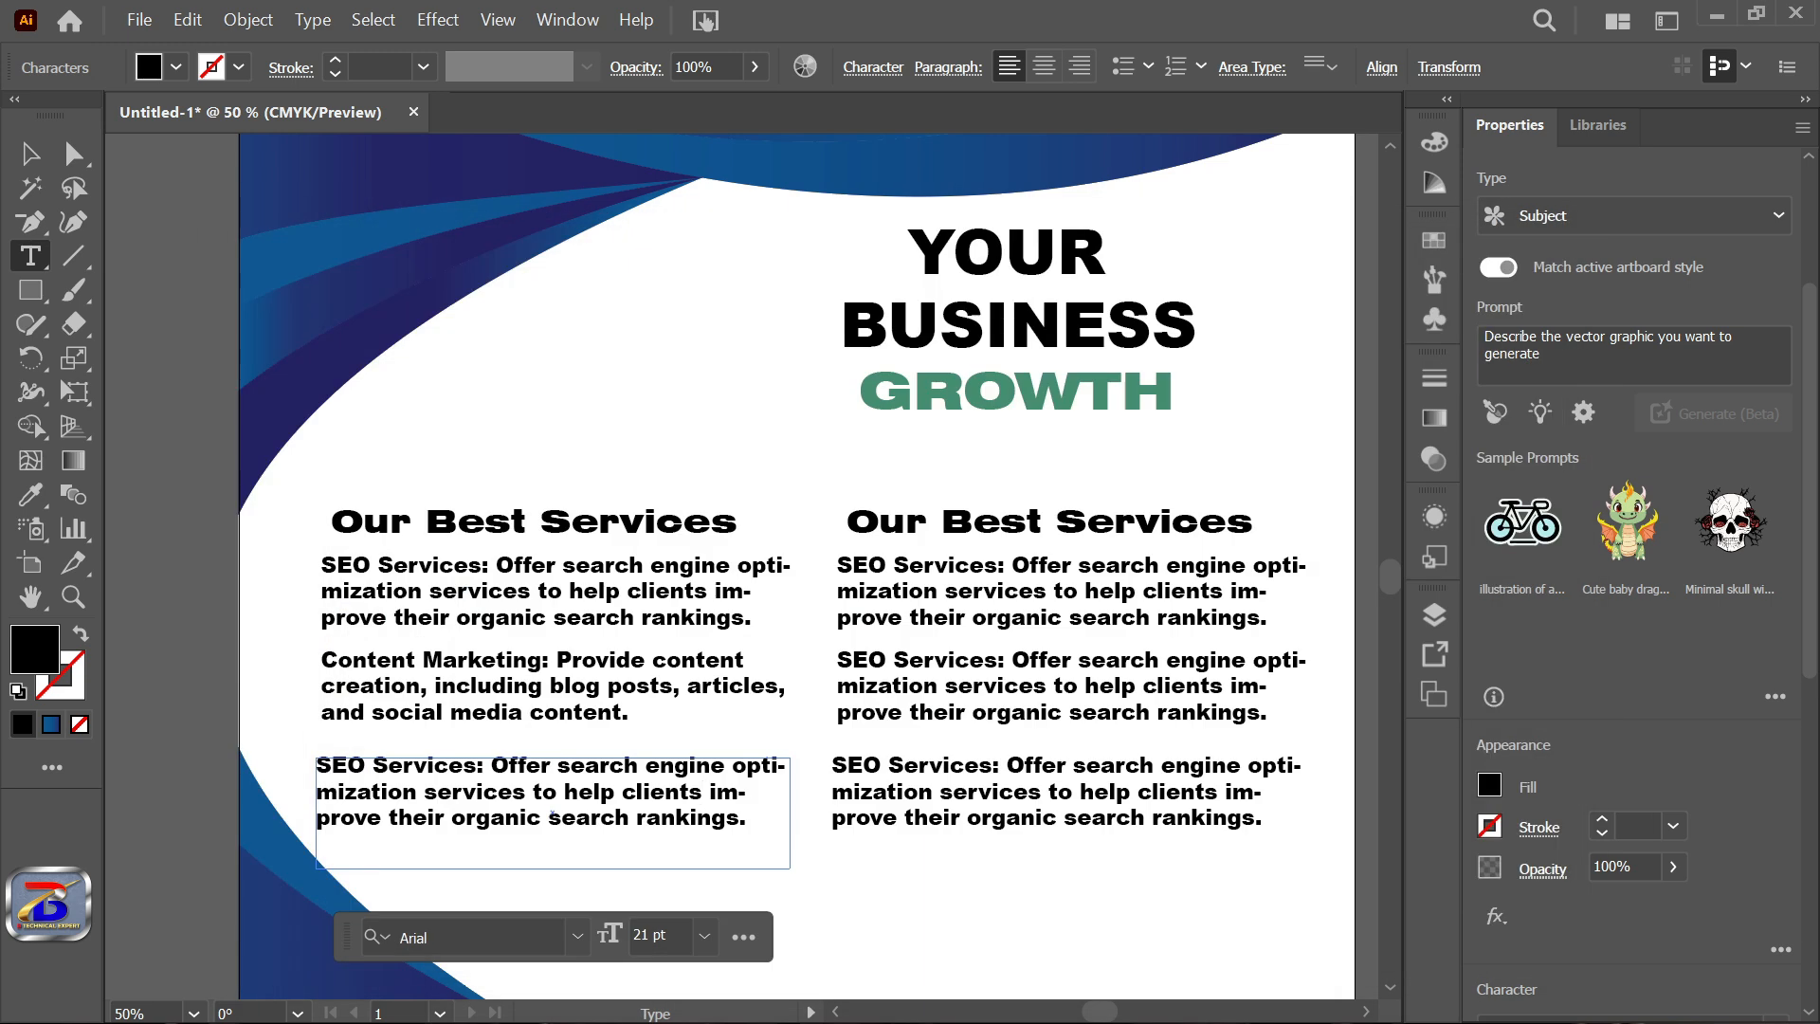
key("ctrl+a")
key("ctrl+minus")
Replace the second column's first paragraph with the PPC Advertising line copied from Notepad.
key("alt+Tab")
mouse_move(248, 618)
left_mouse_down()
mouse_move(357, 618)
mouse_move(249, 643)
left_mouse_up()
key("ctrl+c")
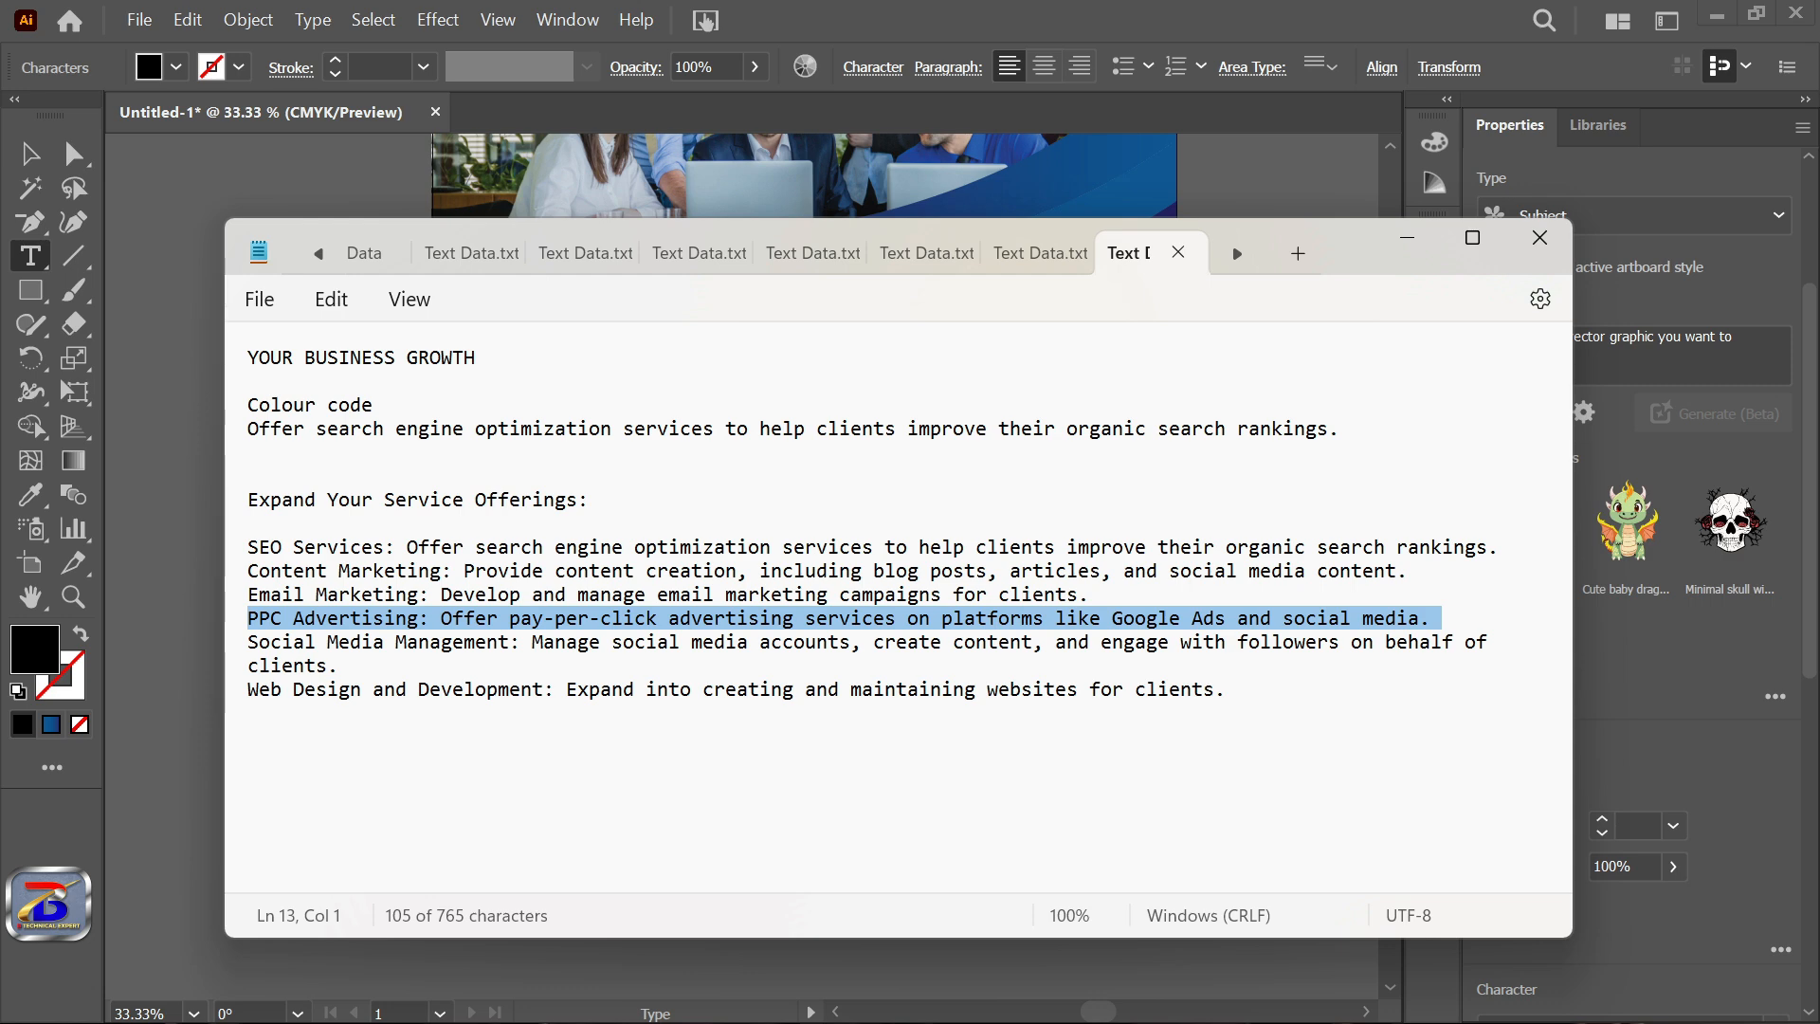
key("alt+Tab")
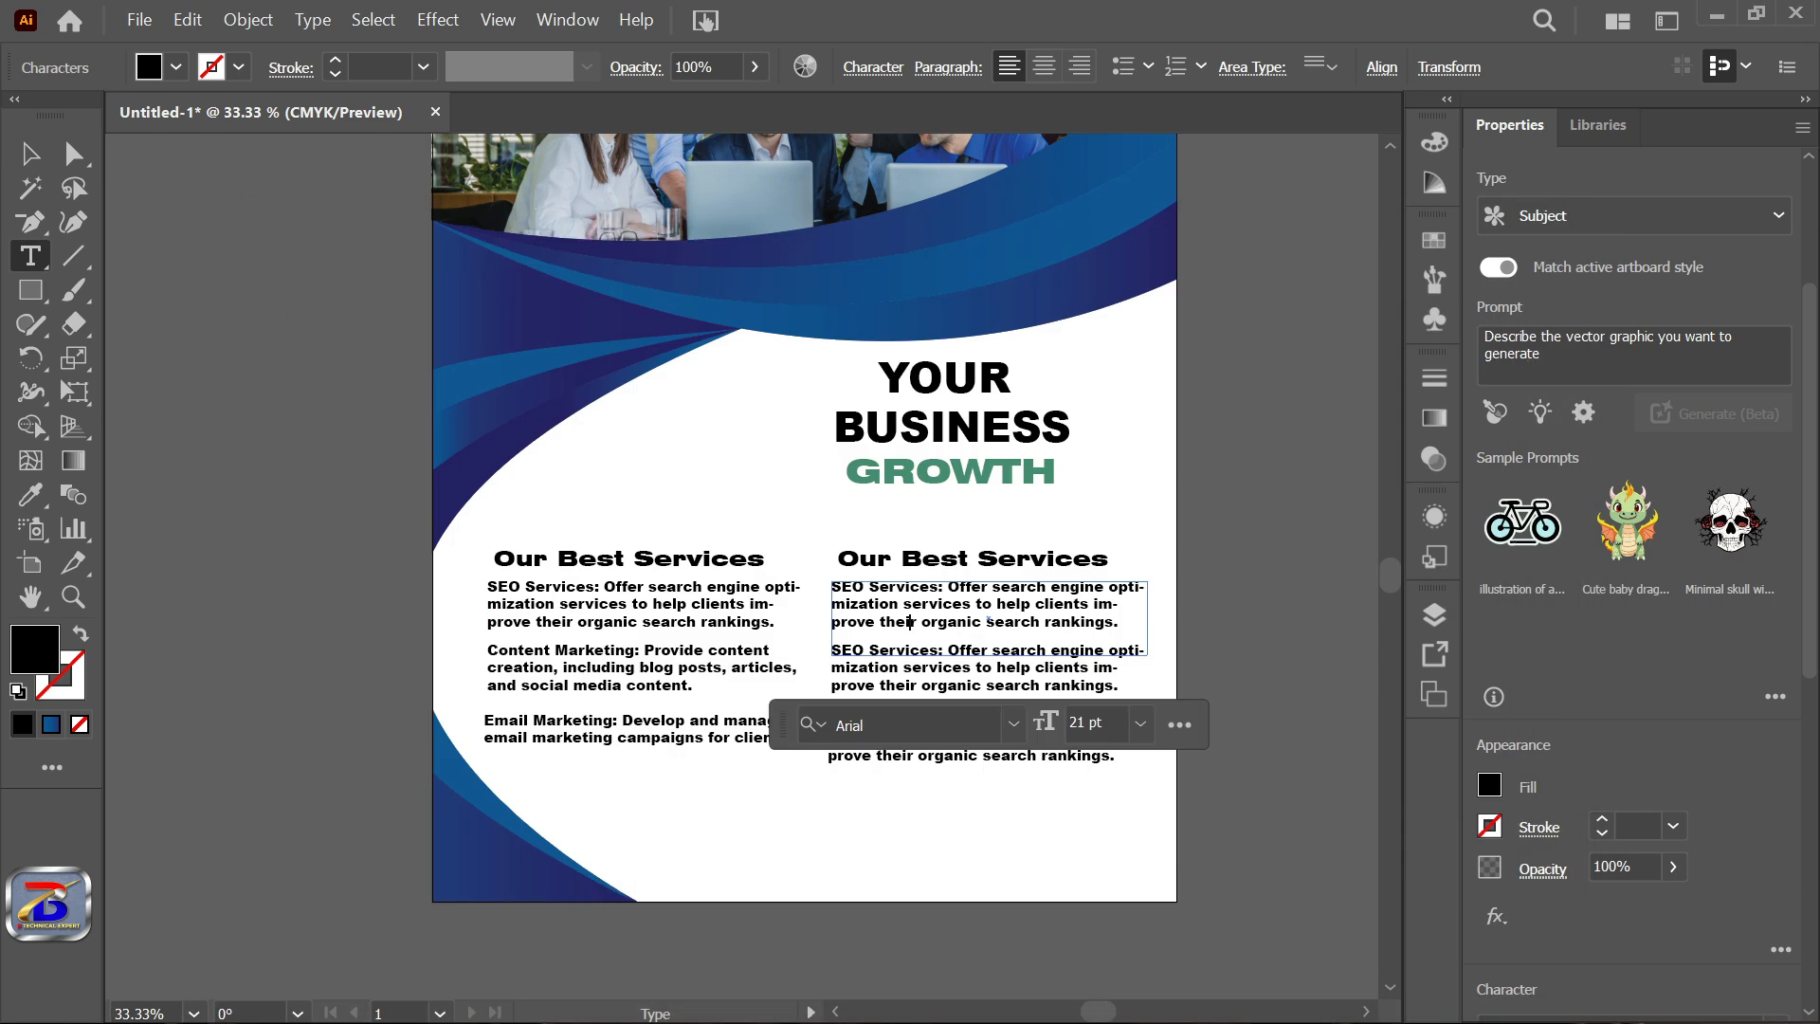
key("ctrl+v")
key("Escape")
Replace the second column's middle paragraph with the Social Media Management line copied from Notepad.
key("alt+Tab")
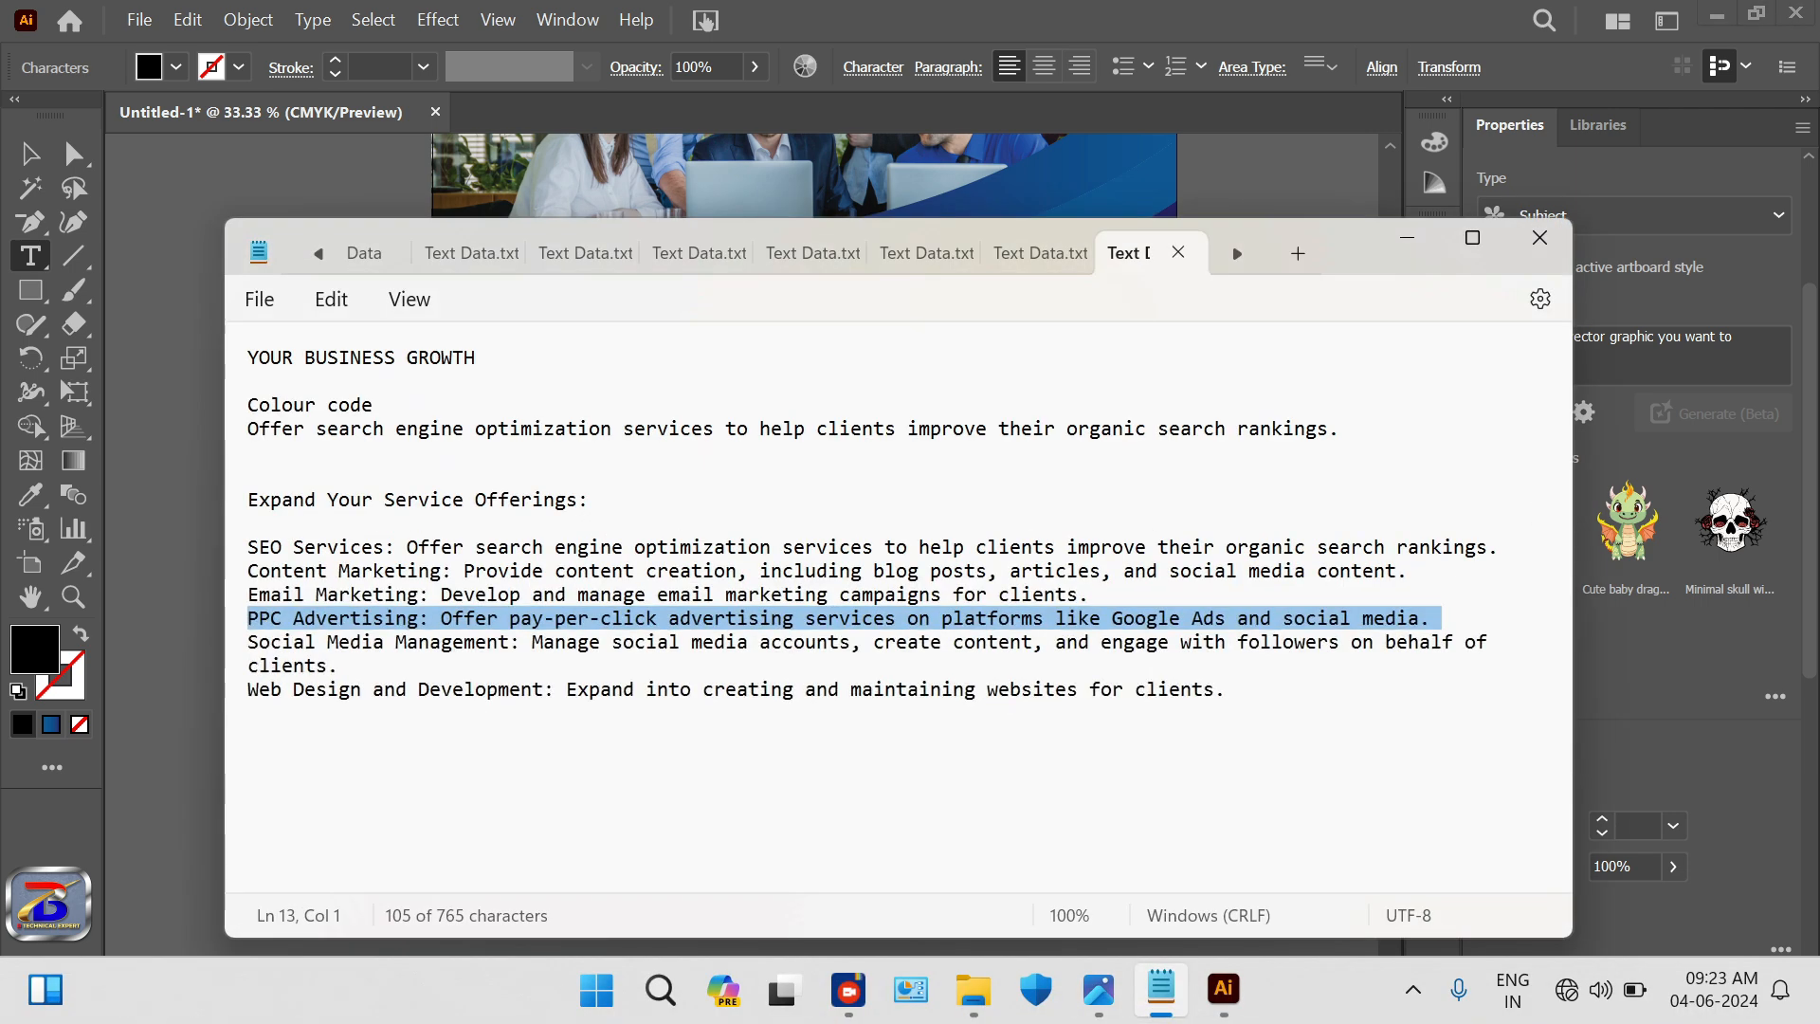
left_click_drag(247, 642, 338, 666)
key("ctrl+c")
key("alt+Tab")
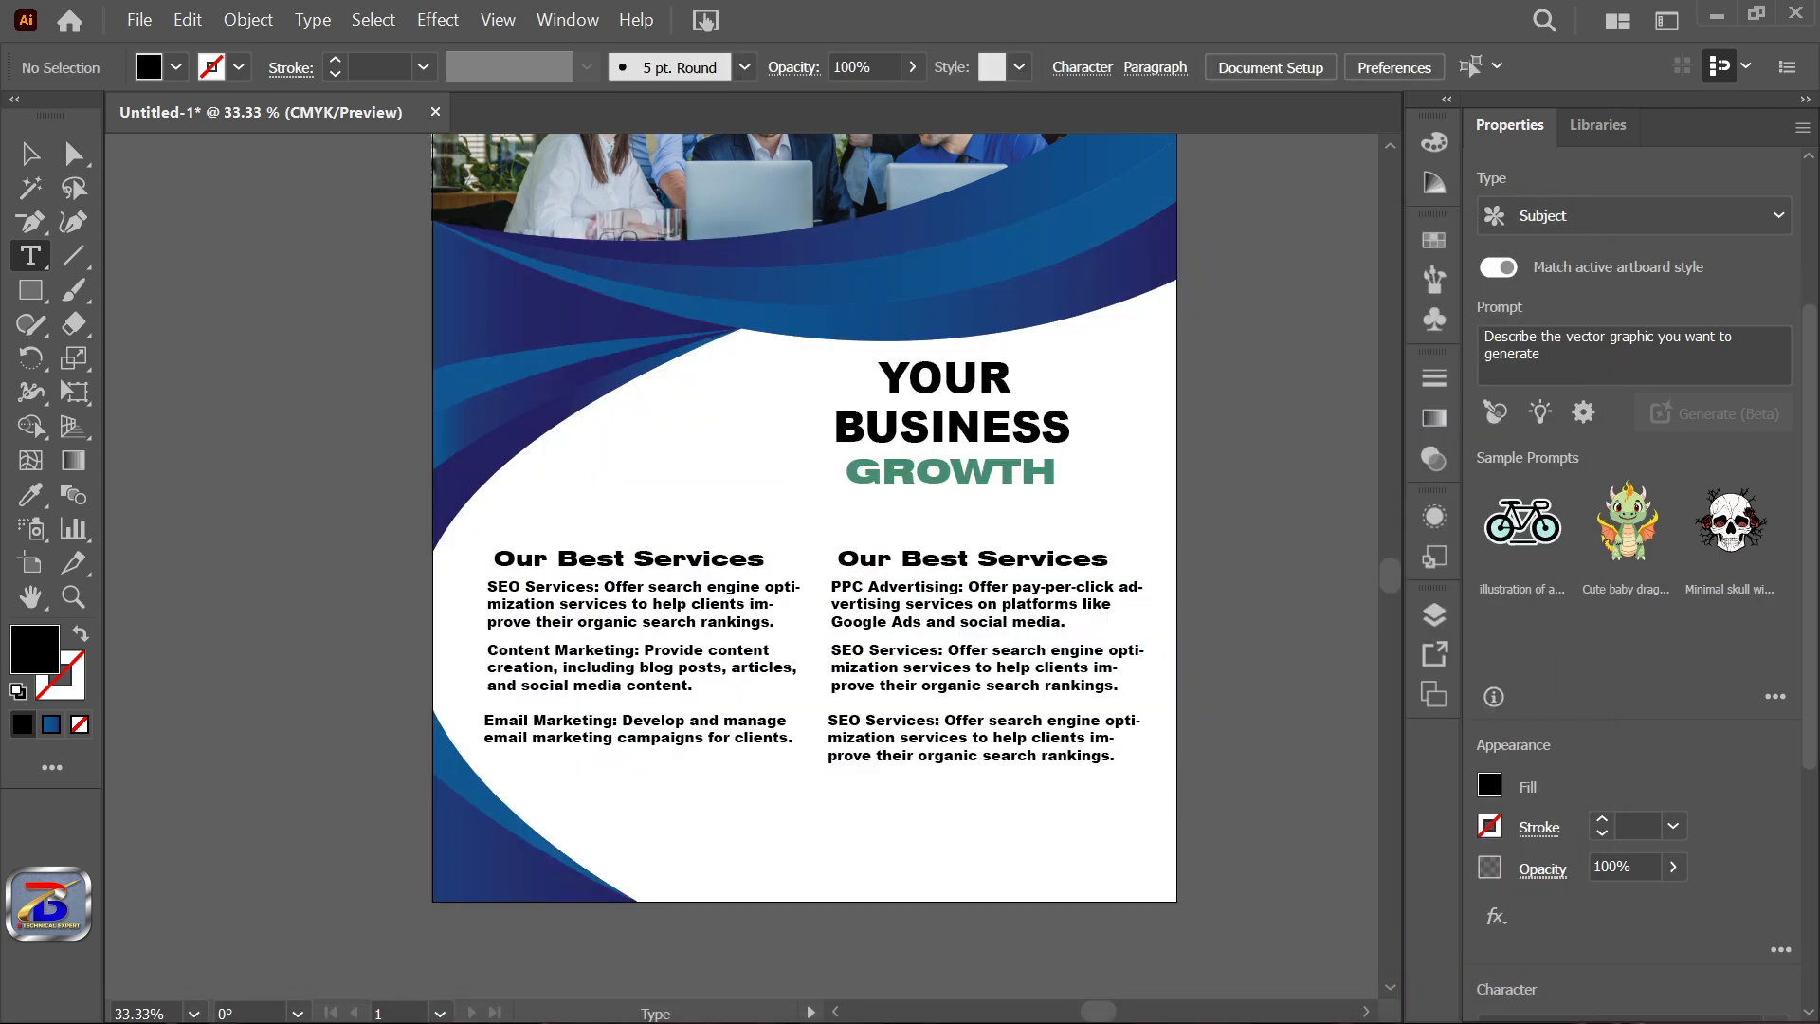
key("ctrl+v")
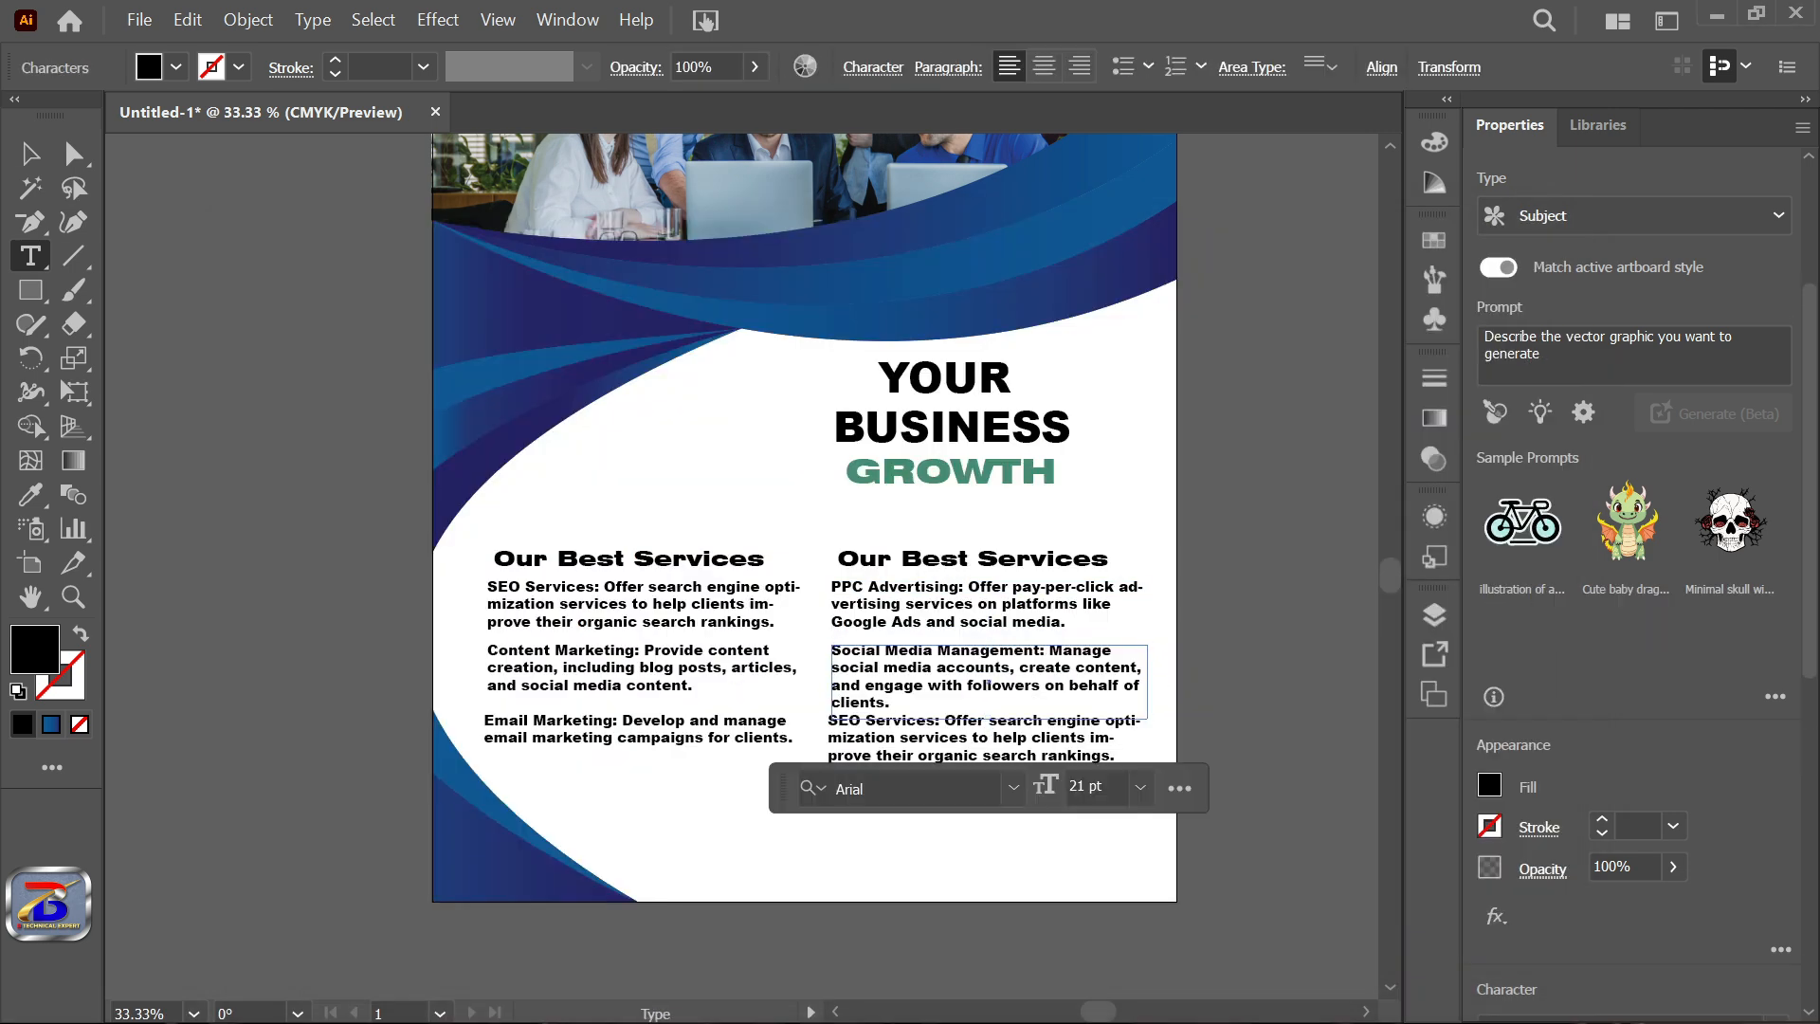
Replace the second column's last paragraph with the Web Design and Development line copied from Notepad.
left_click(985, 754)
key("alt+Tab")
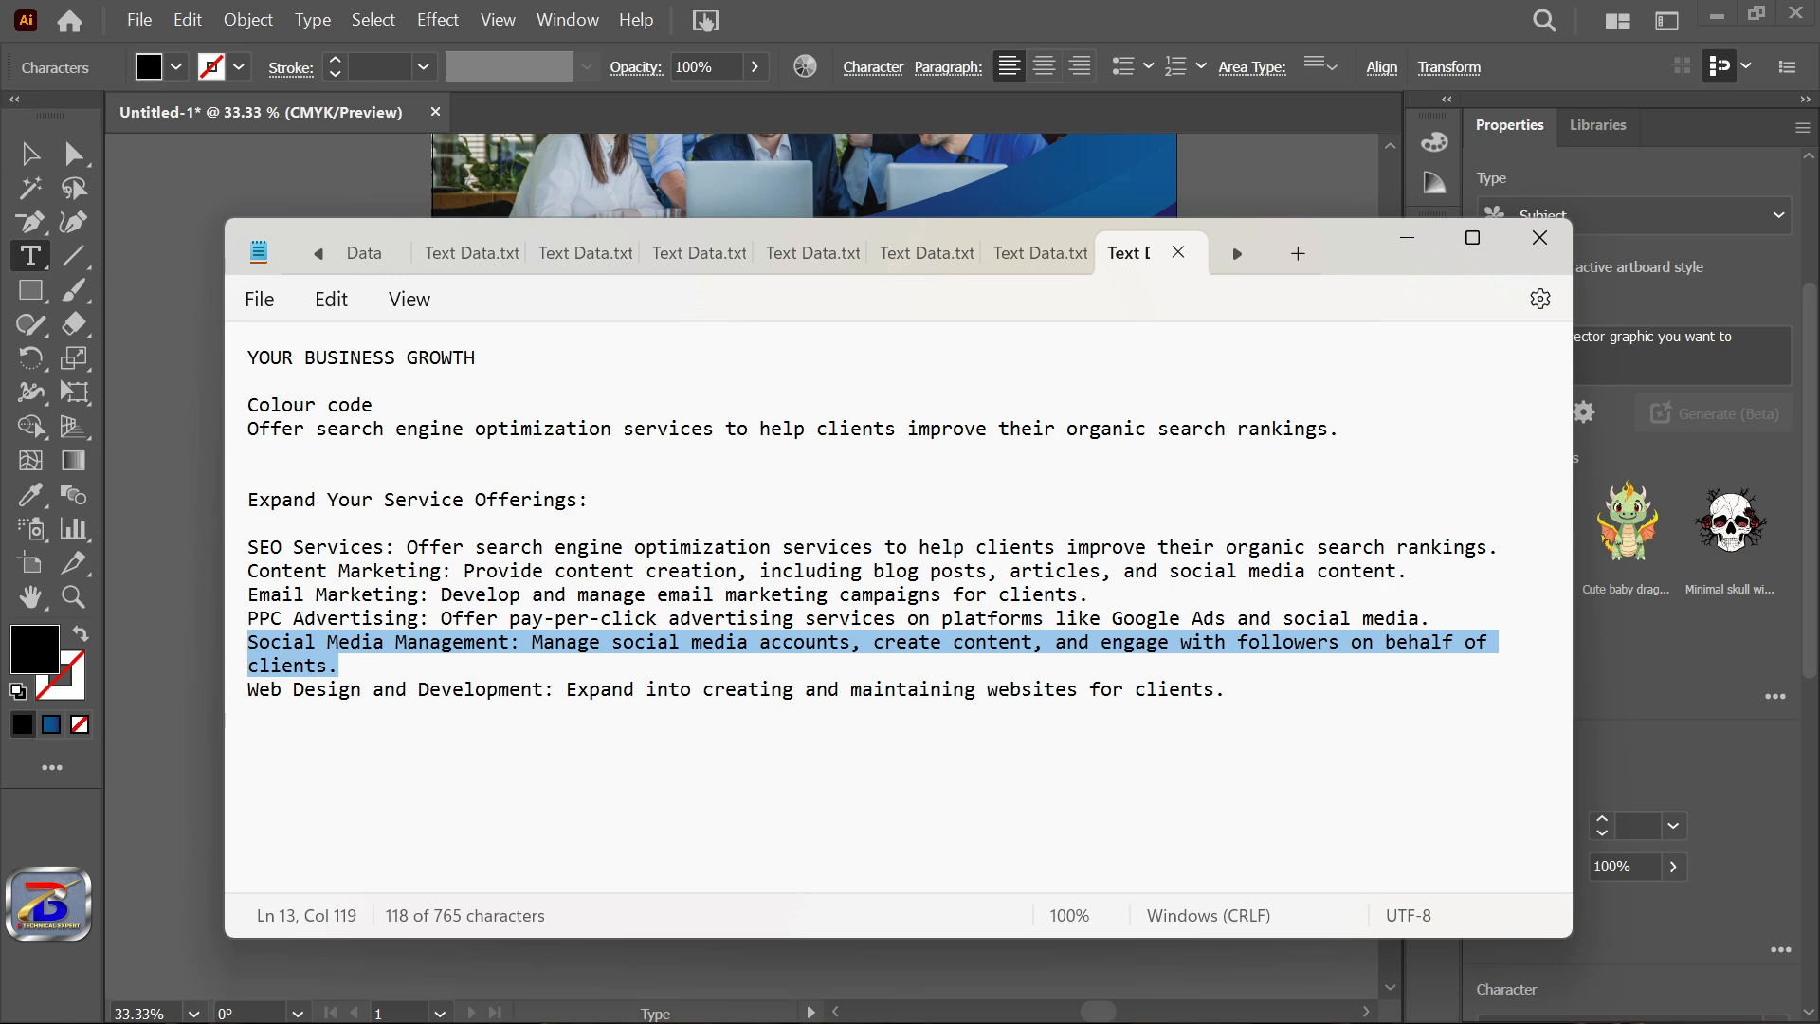
left_click_drag(248, 689, 1226, 689)
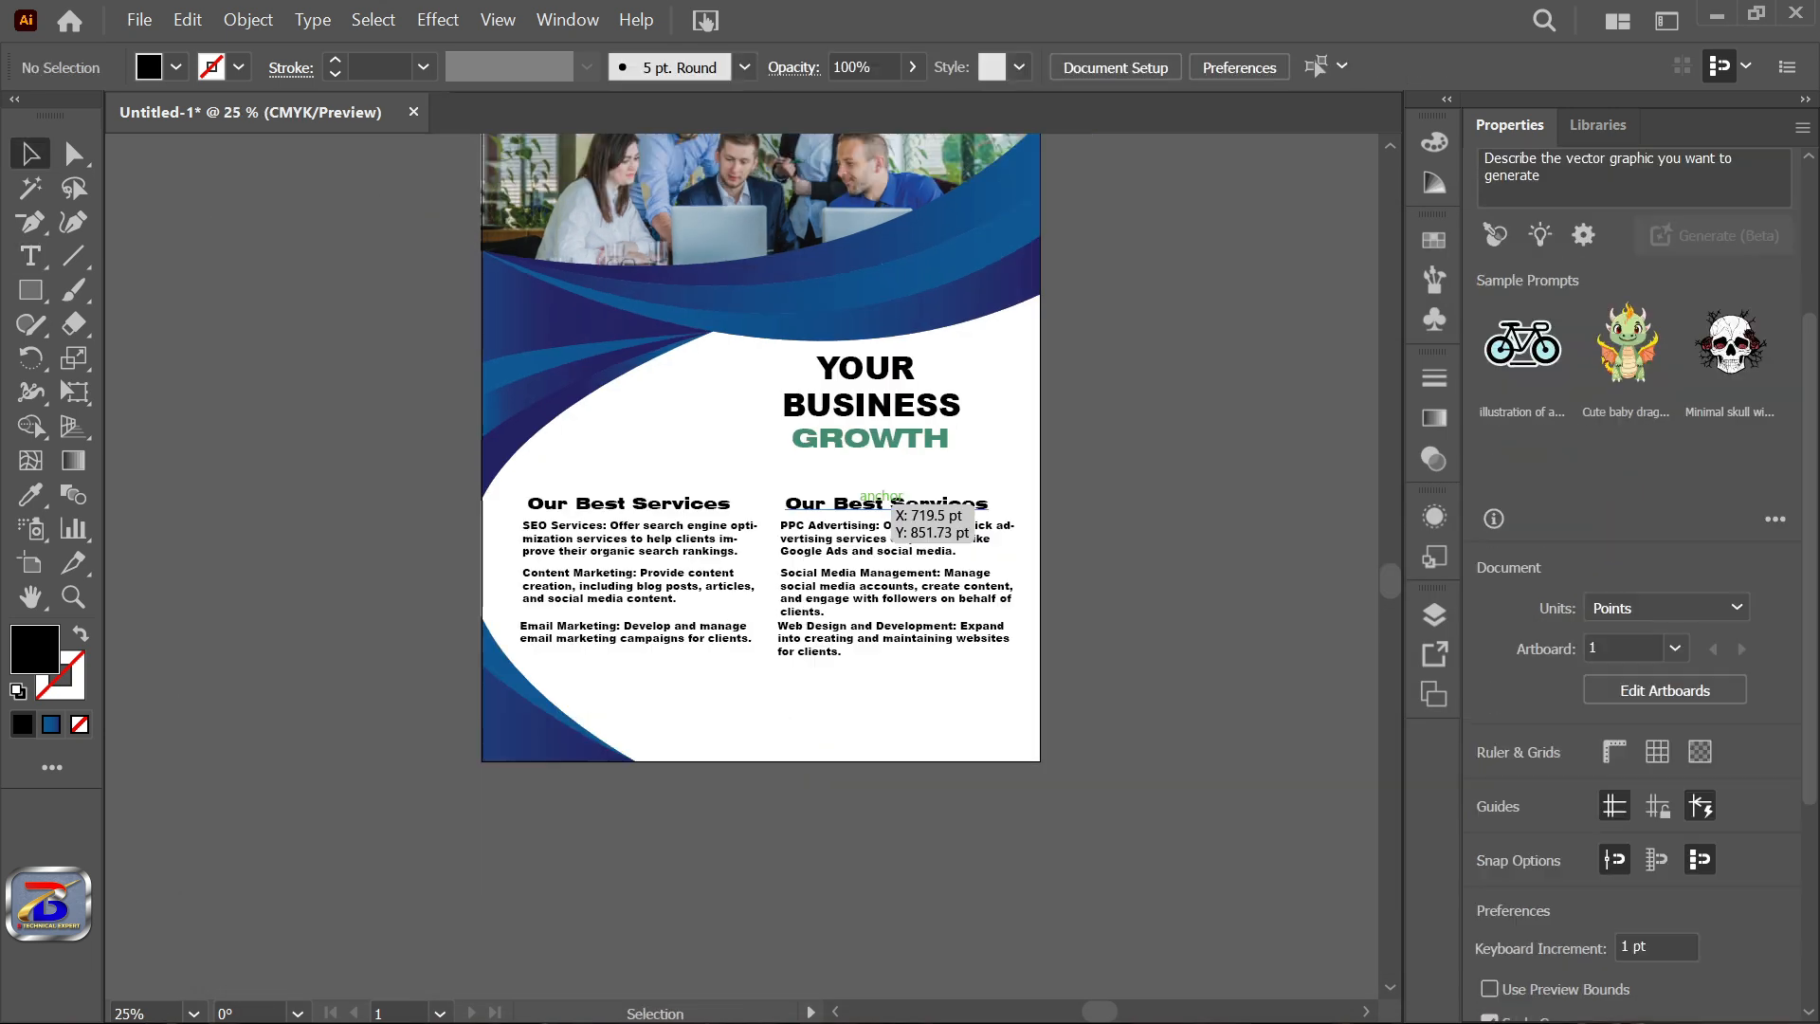
Delete the second column's Our Best Services heading and center the remaining one above both service columns.
left_click(887, 502)
key("Delete")
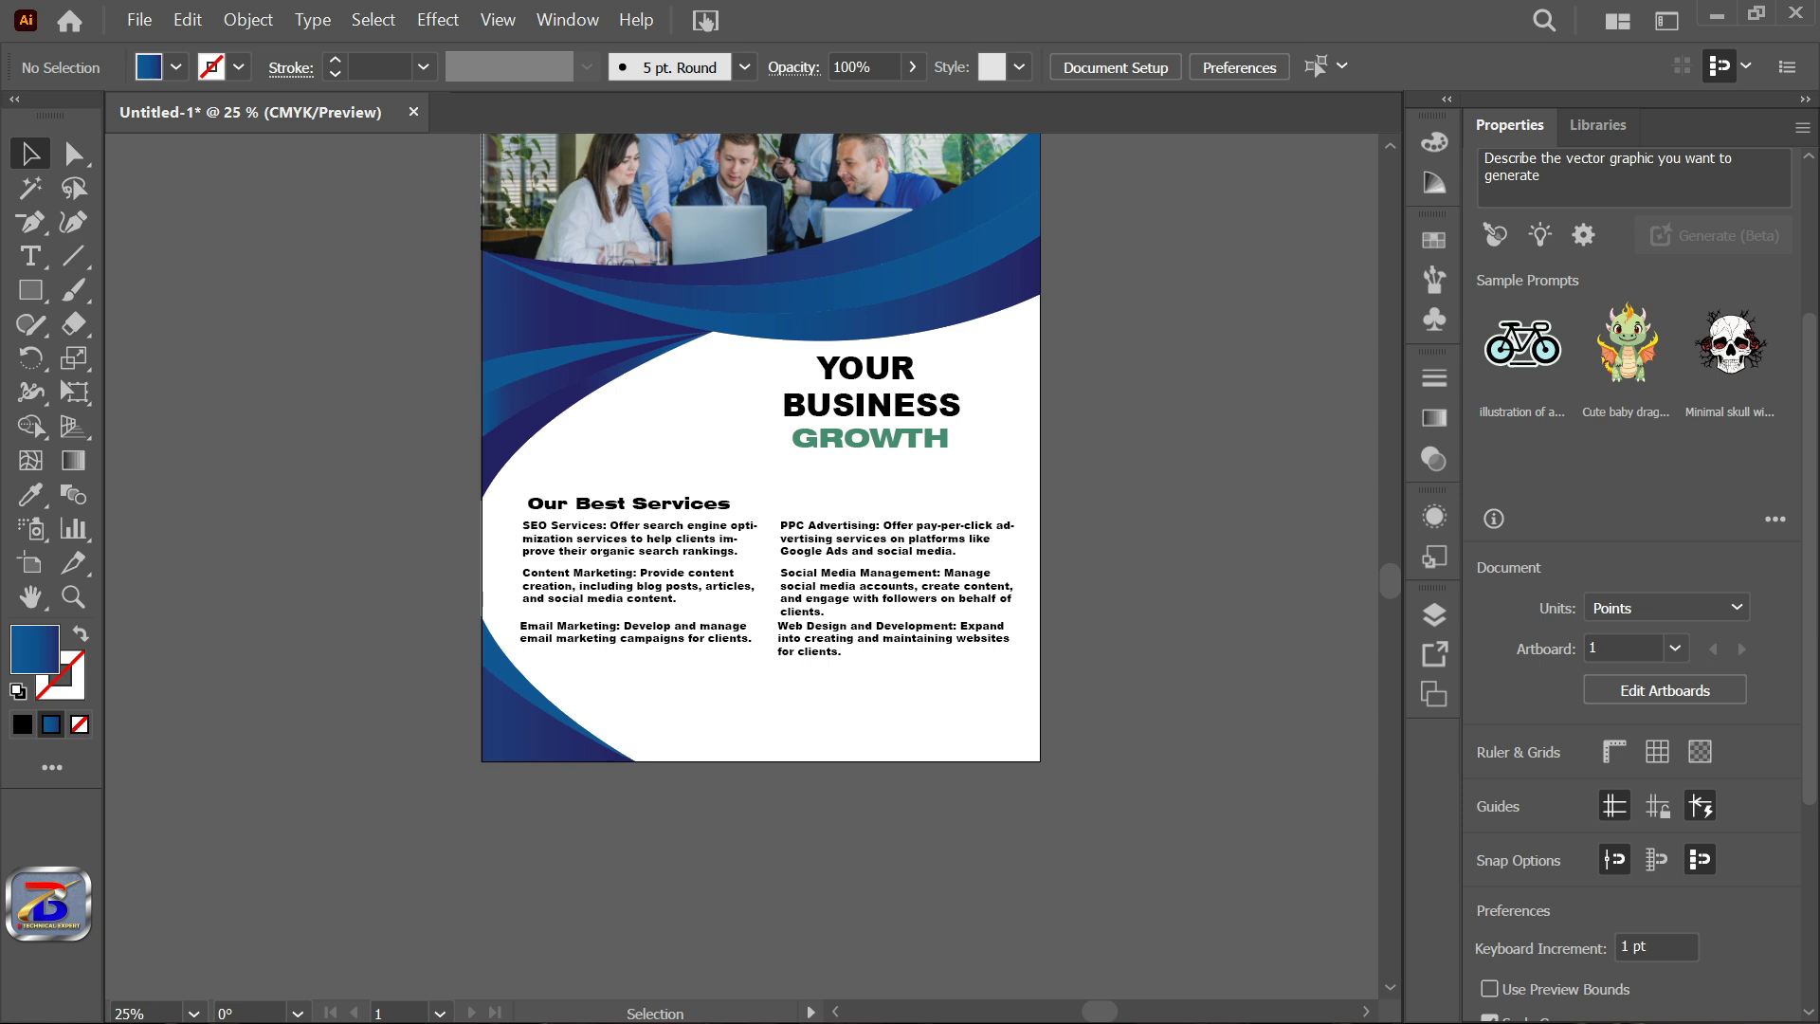
left_click_drag(527, 508, 659, 490)
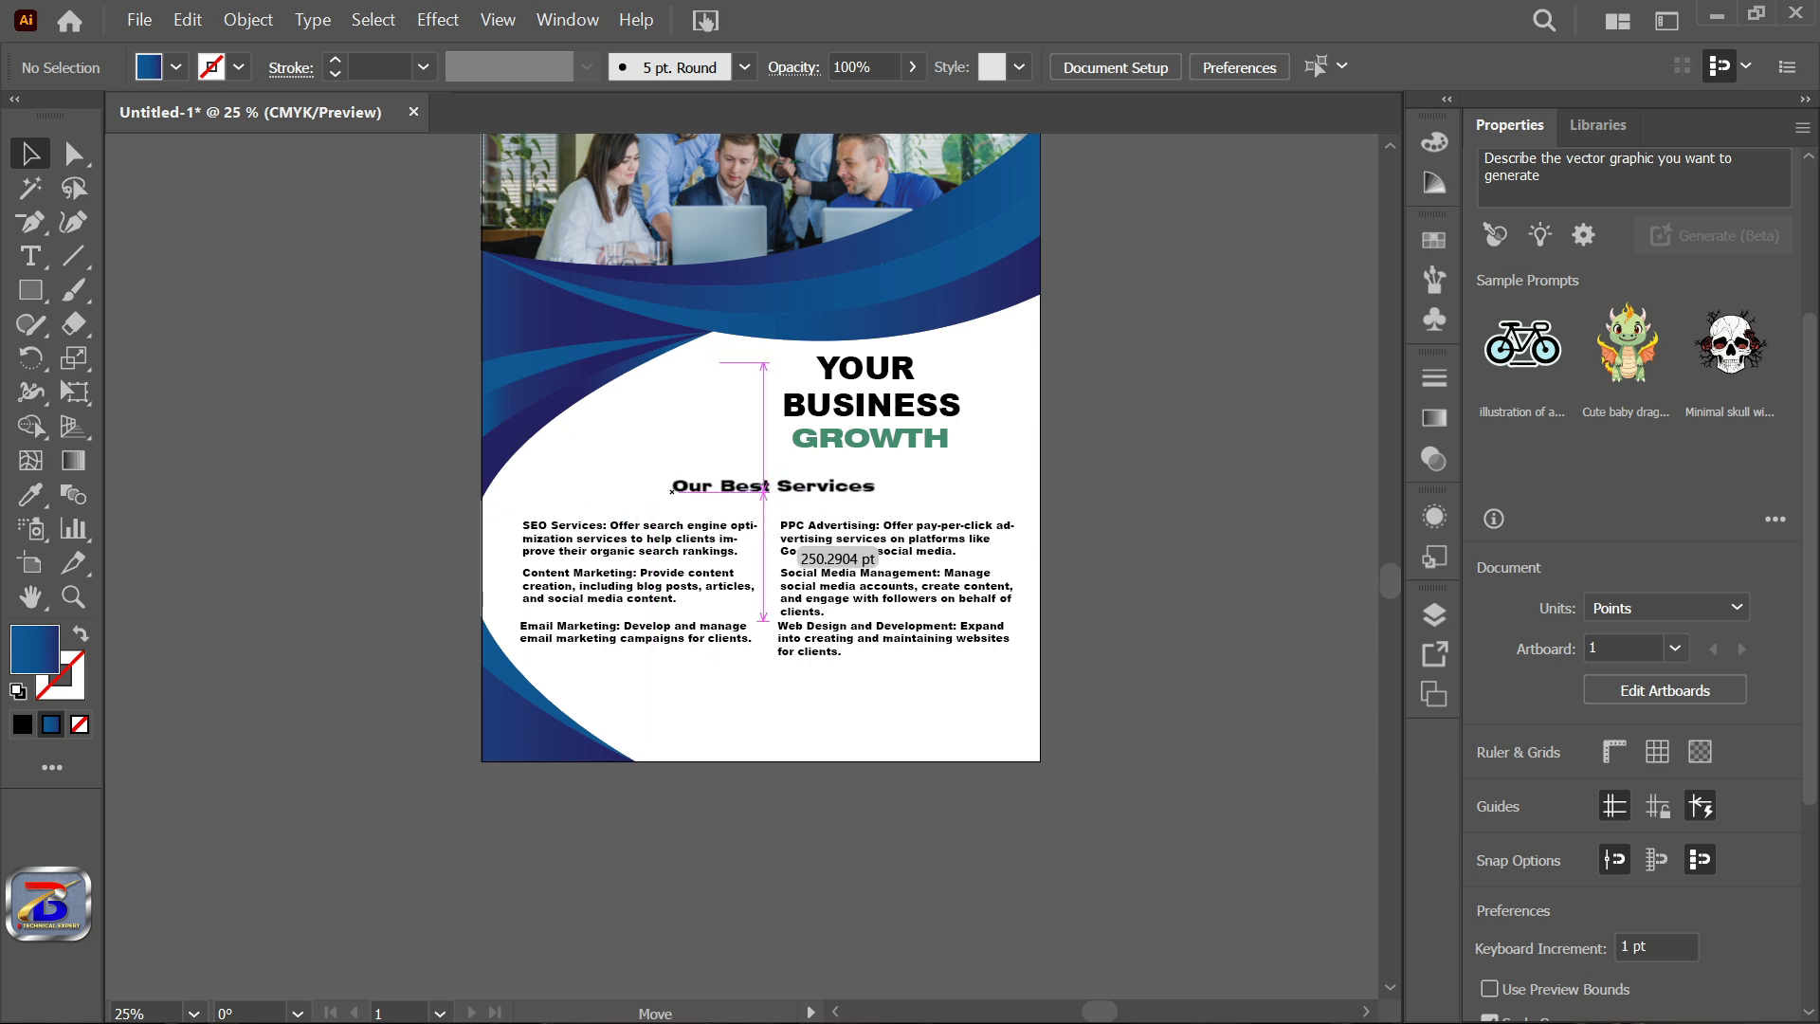
left_click_drag(824, 476, 822, 485)
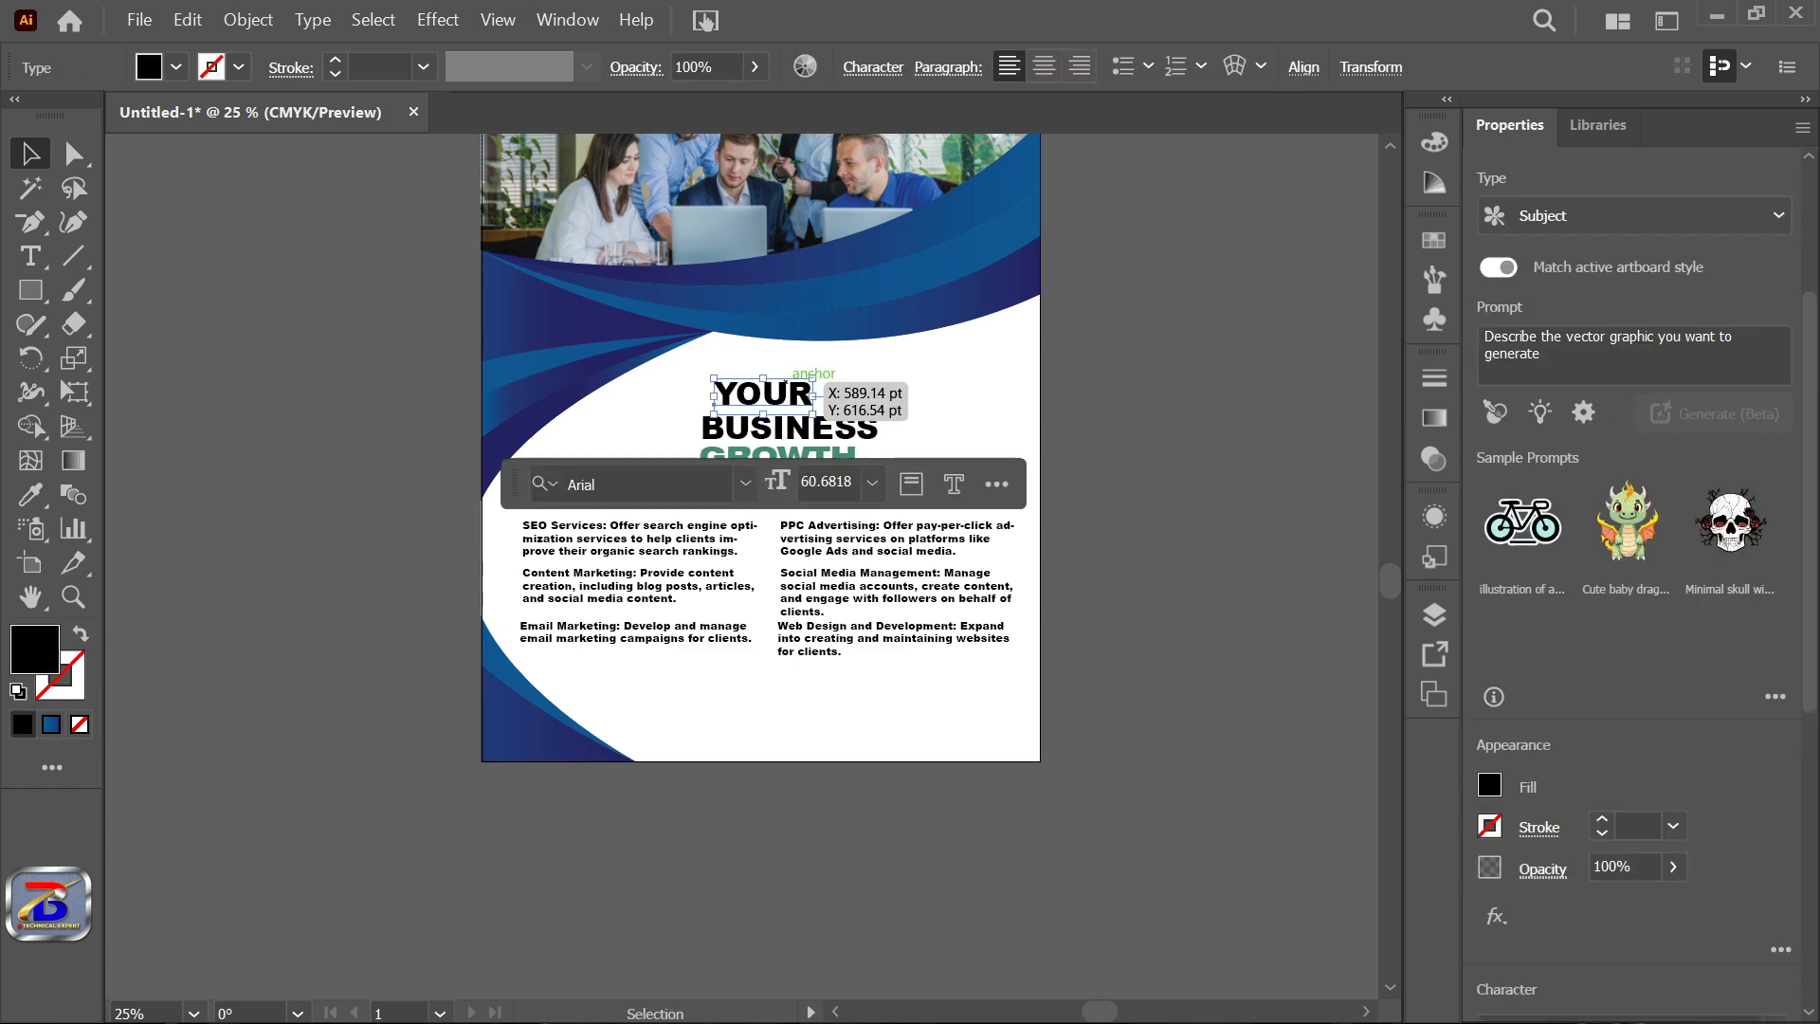
Arrange the YOUR, BUSINESS and GROWTH lines centrally above the columns and shift the Our Best Services heading beneath them.
left_click_drag(801, 378, 810, 364)
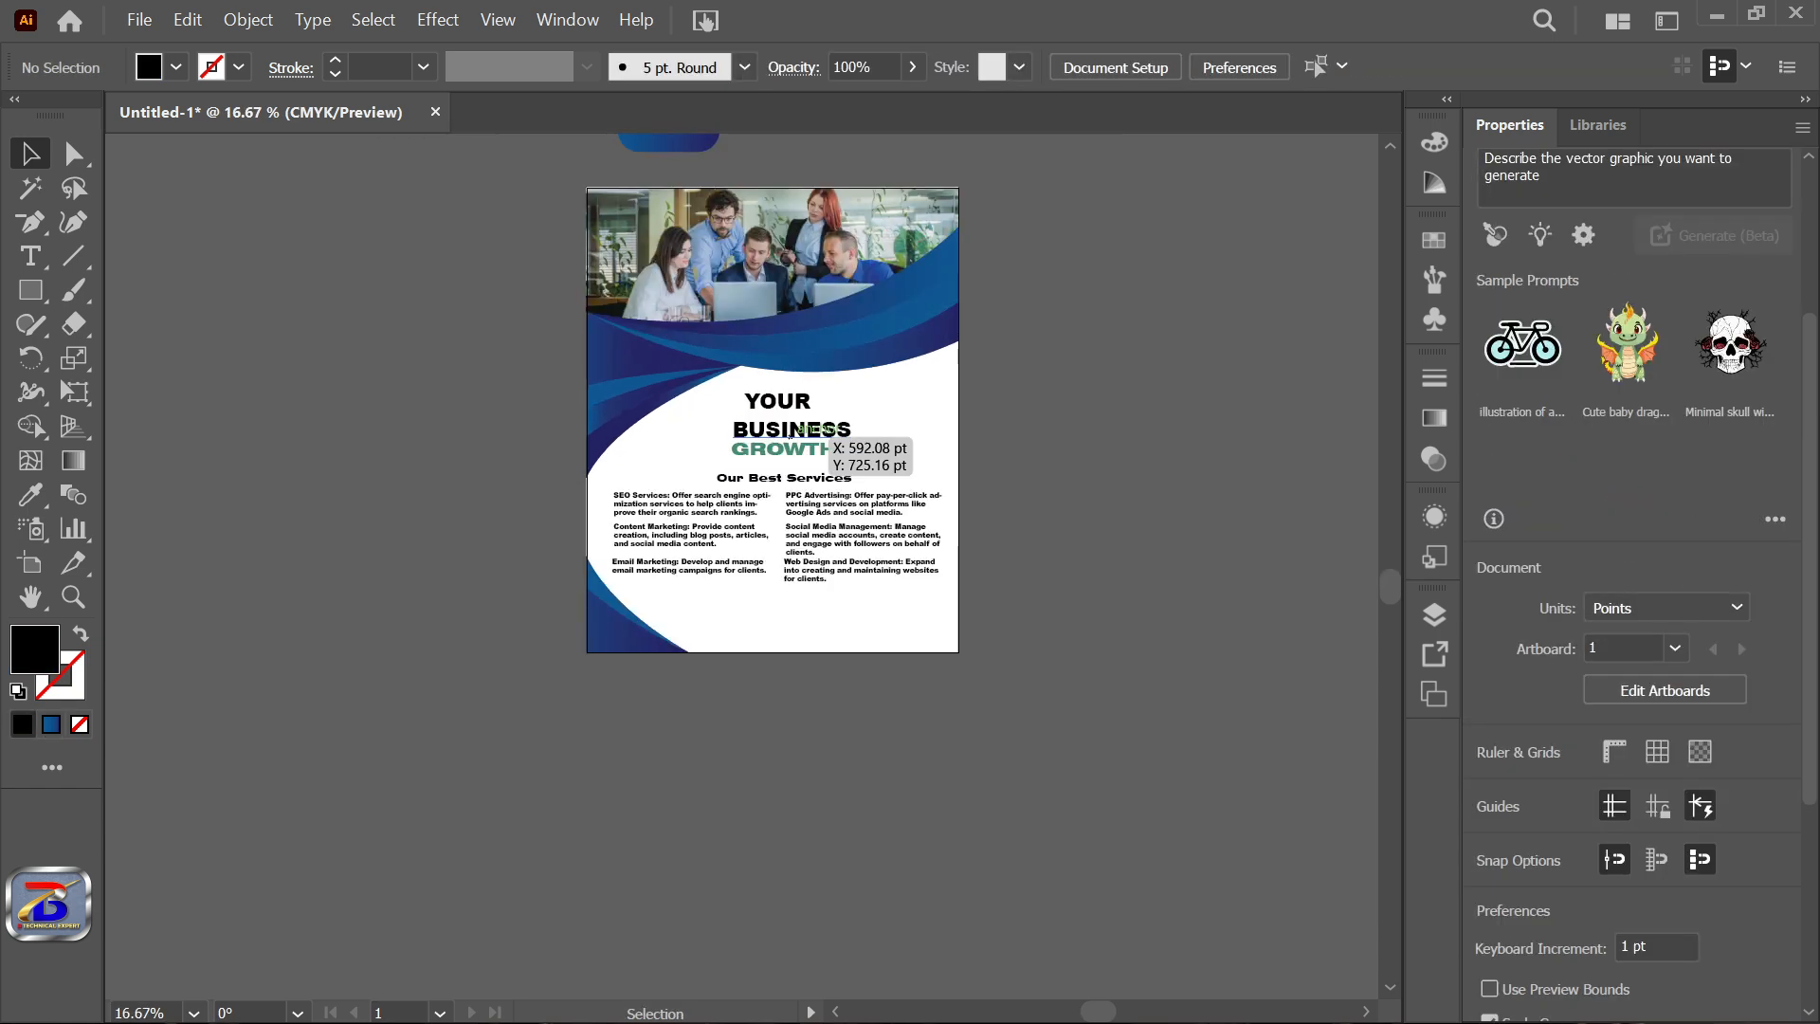
left_click_drag(834, 445, 807, 401)
left_click(877, 415)
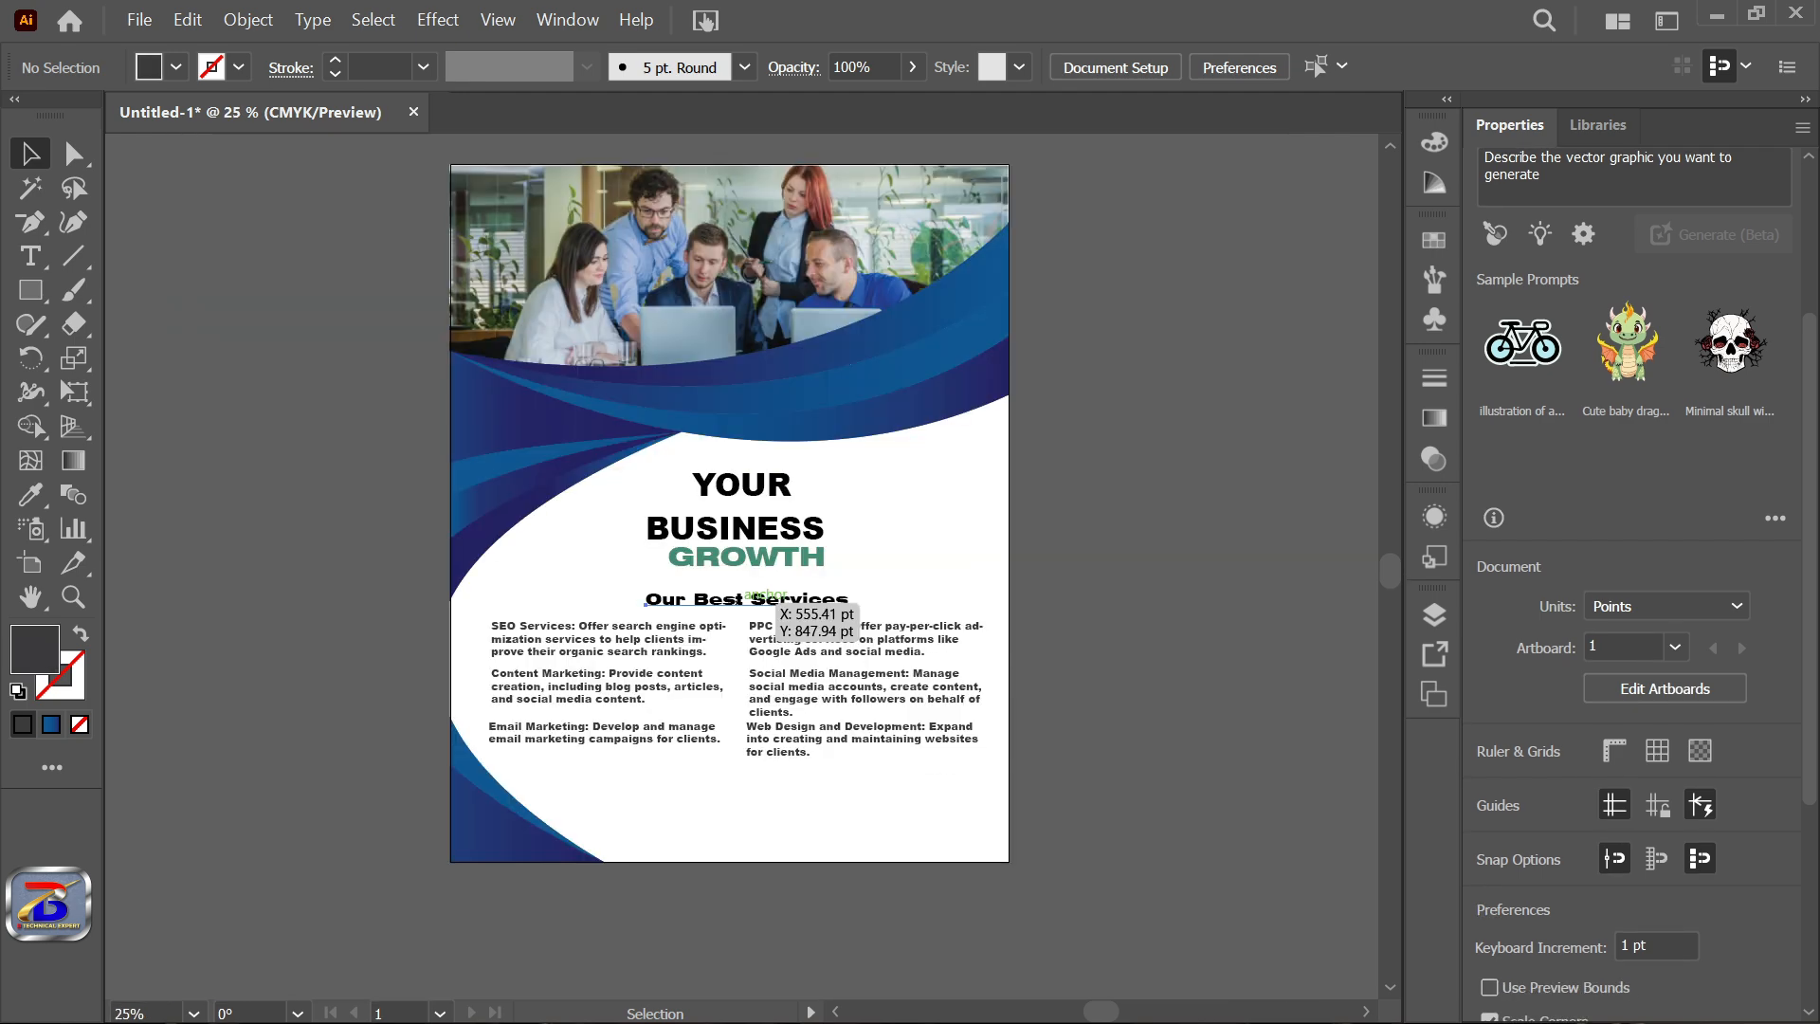
left_click(771, 601)
left_click(313, 493)
Draw a wide, flat rounded rectangle with the blue gradient fill on the pasteboard beside the flyer.
right_click(32, 290)
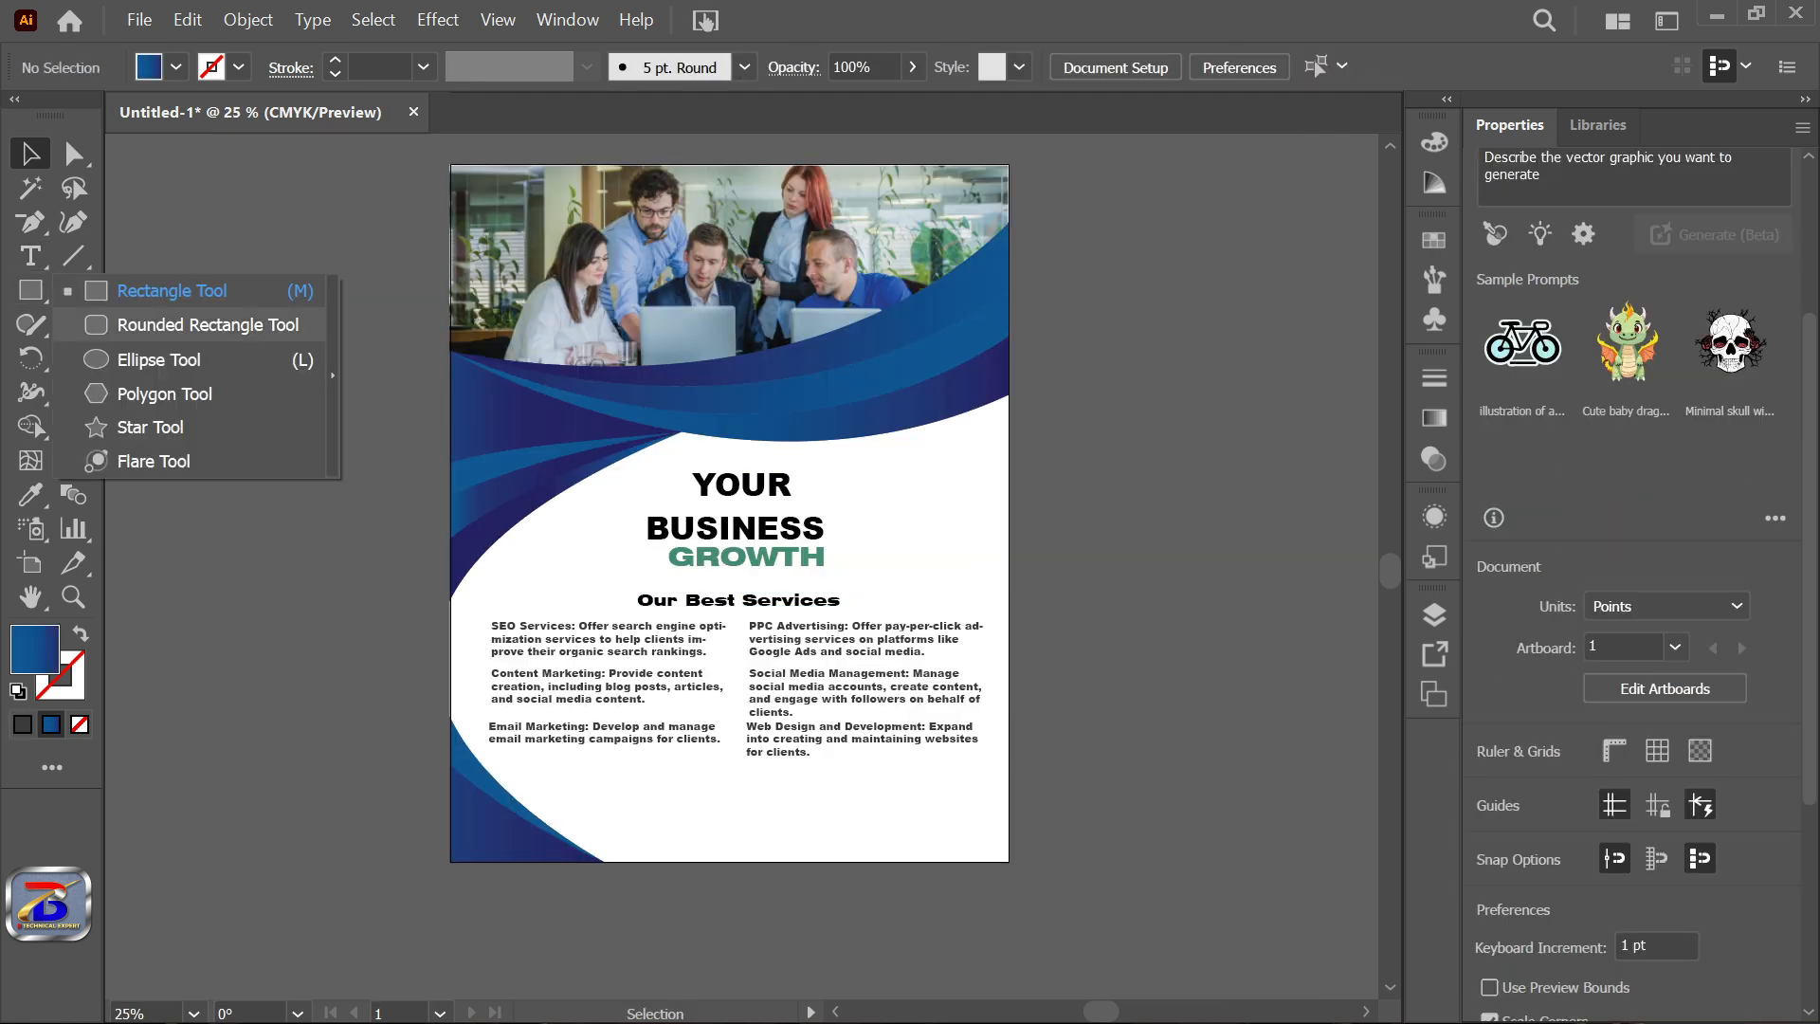
left_click(204, 324)
left_click_drag(1031, 551, 1305, 584)
scroll(1277, 581, "up", 2)
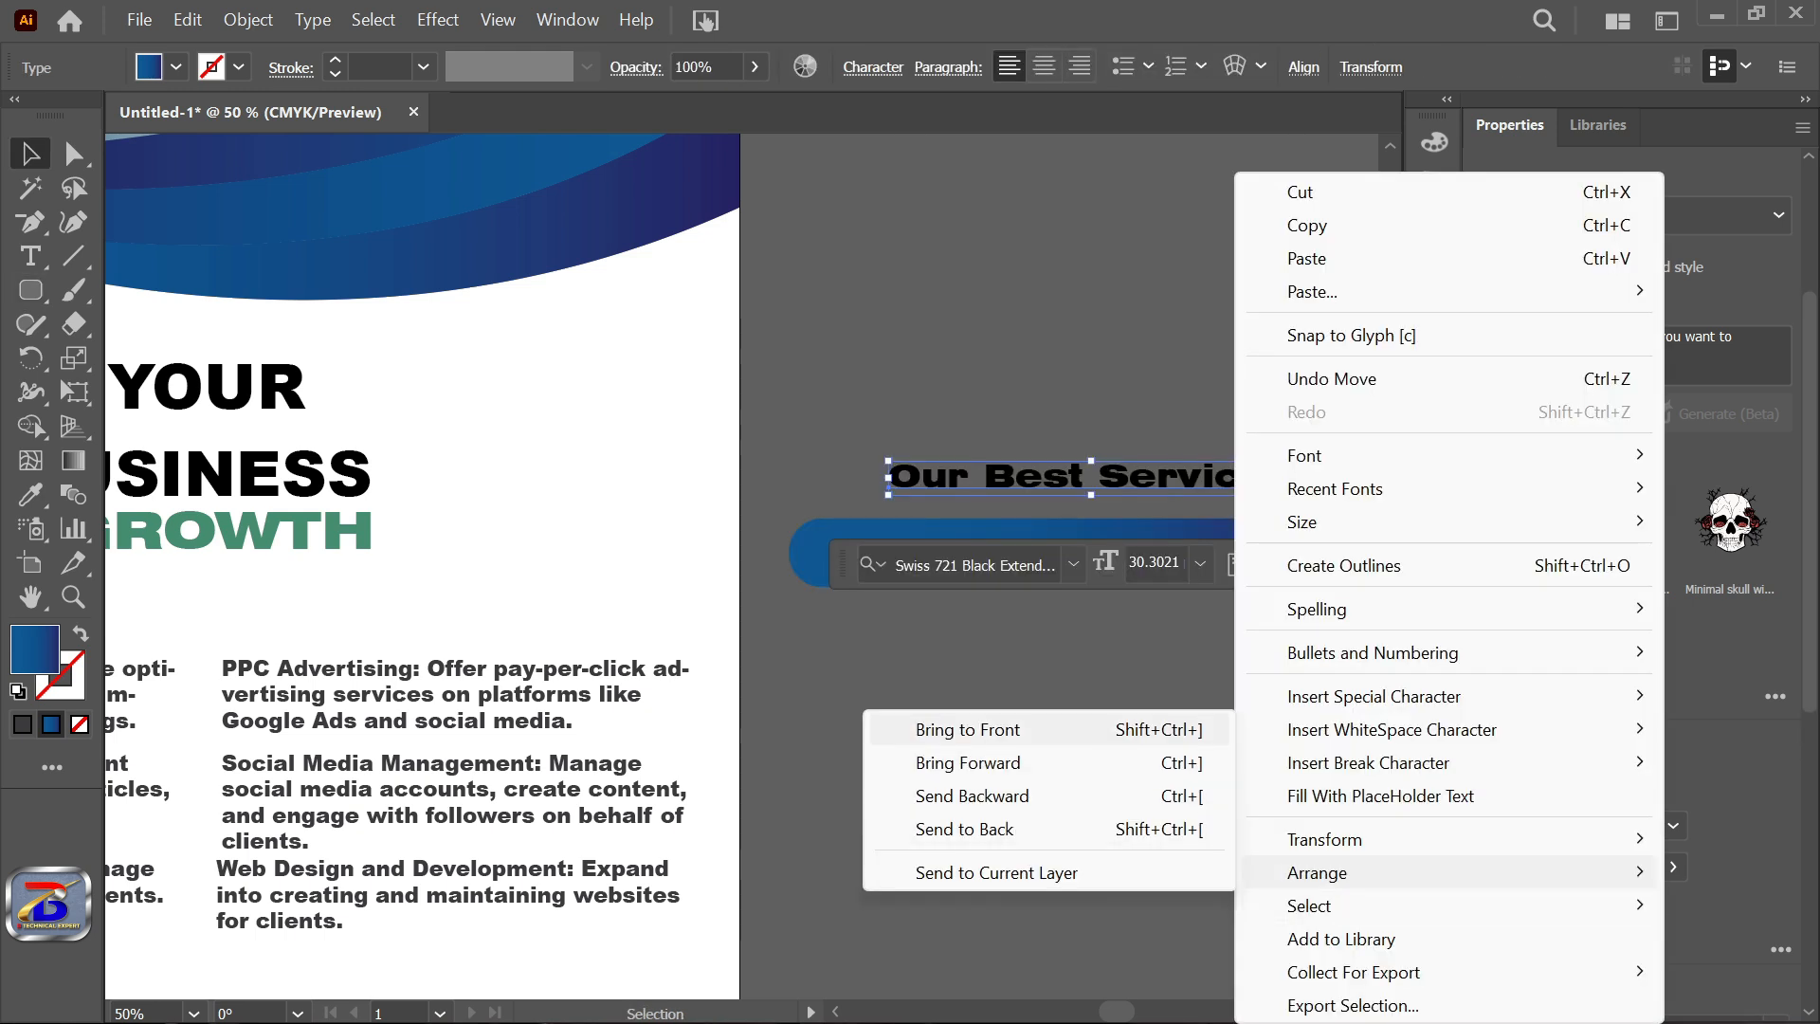
Bring the Our Best Services text to the front, place it on the rounded rectangle and fill it white.
left_click(1004, 728)
left_click_drag(1150, 472, 1130, 552)
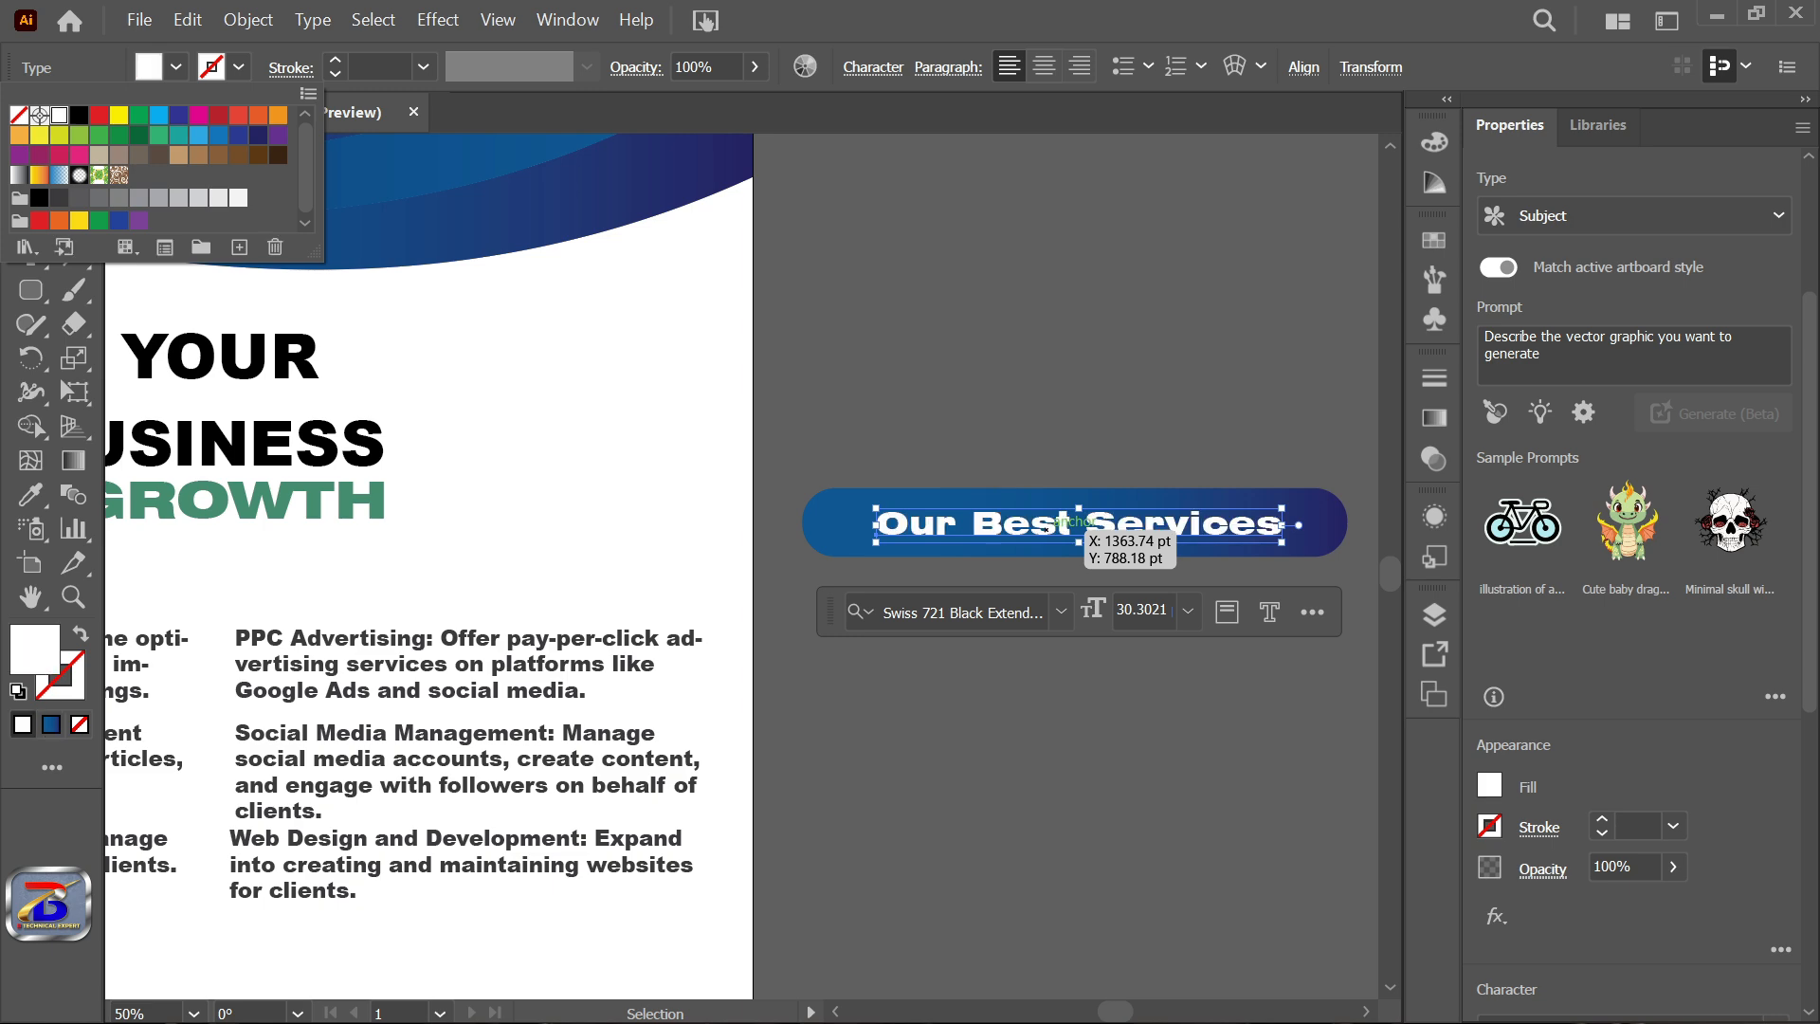
left_click(948, 398)
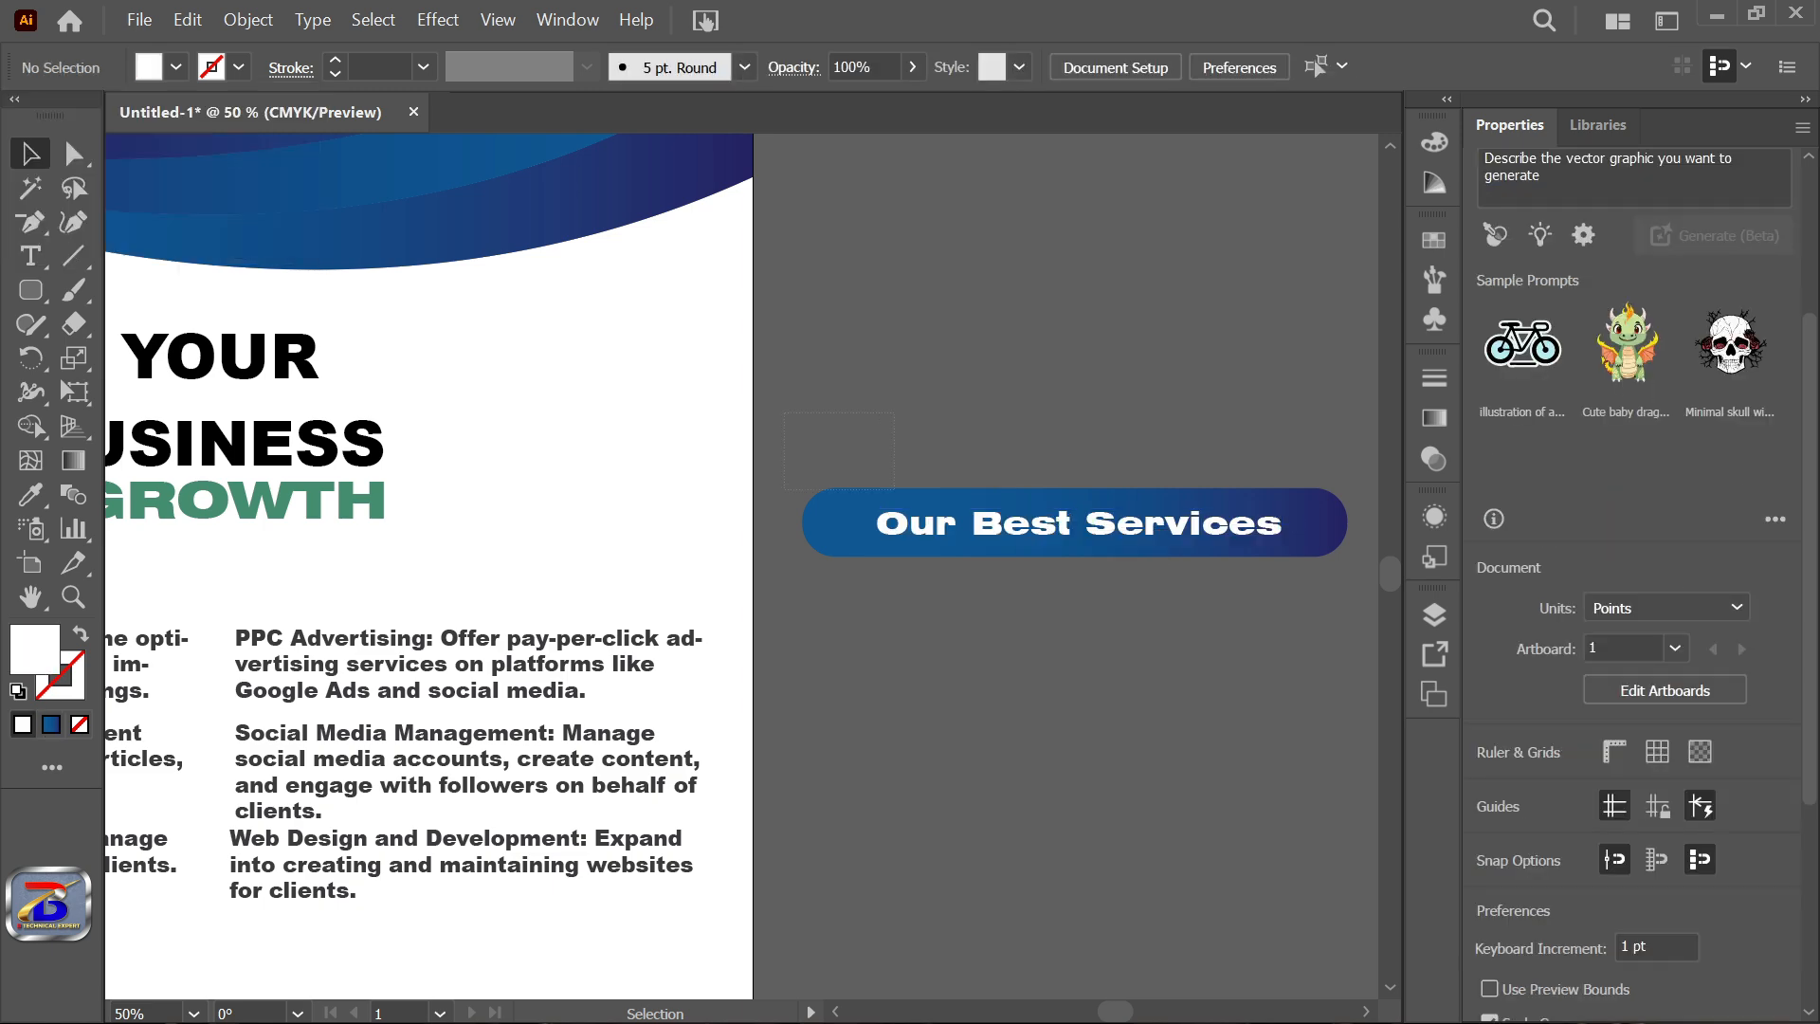
Group the rounded rectangle with its Our Best Services text and place the banner between GROWTH and the service columns.
left_click_drag(787, 432, 1386, 597)
left_click(1080, 626)
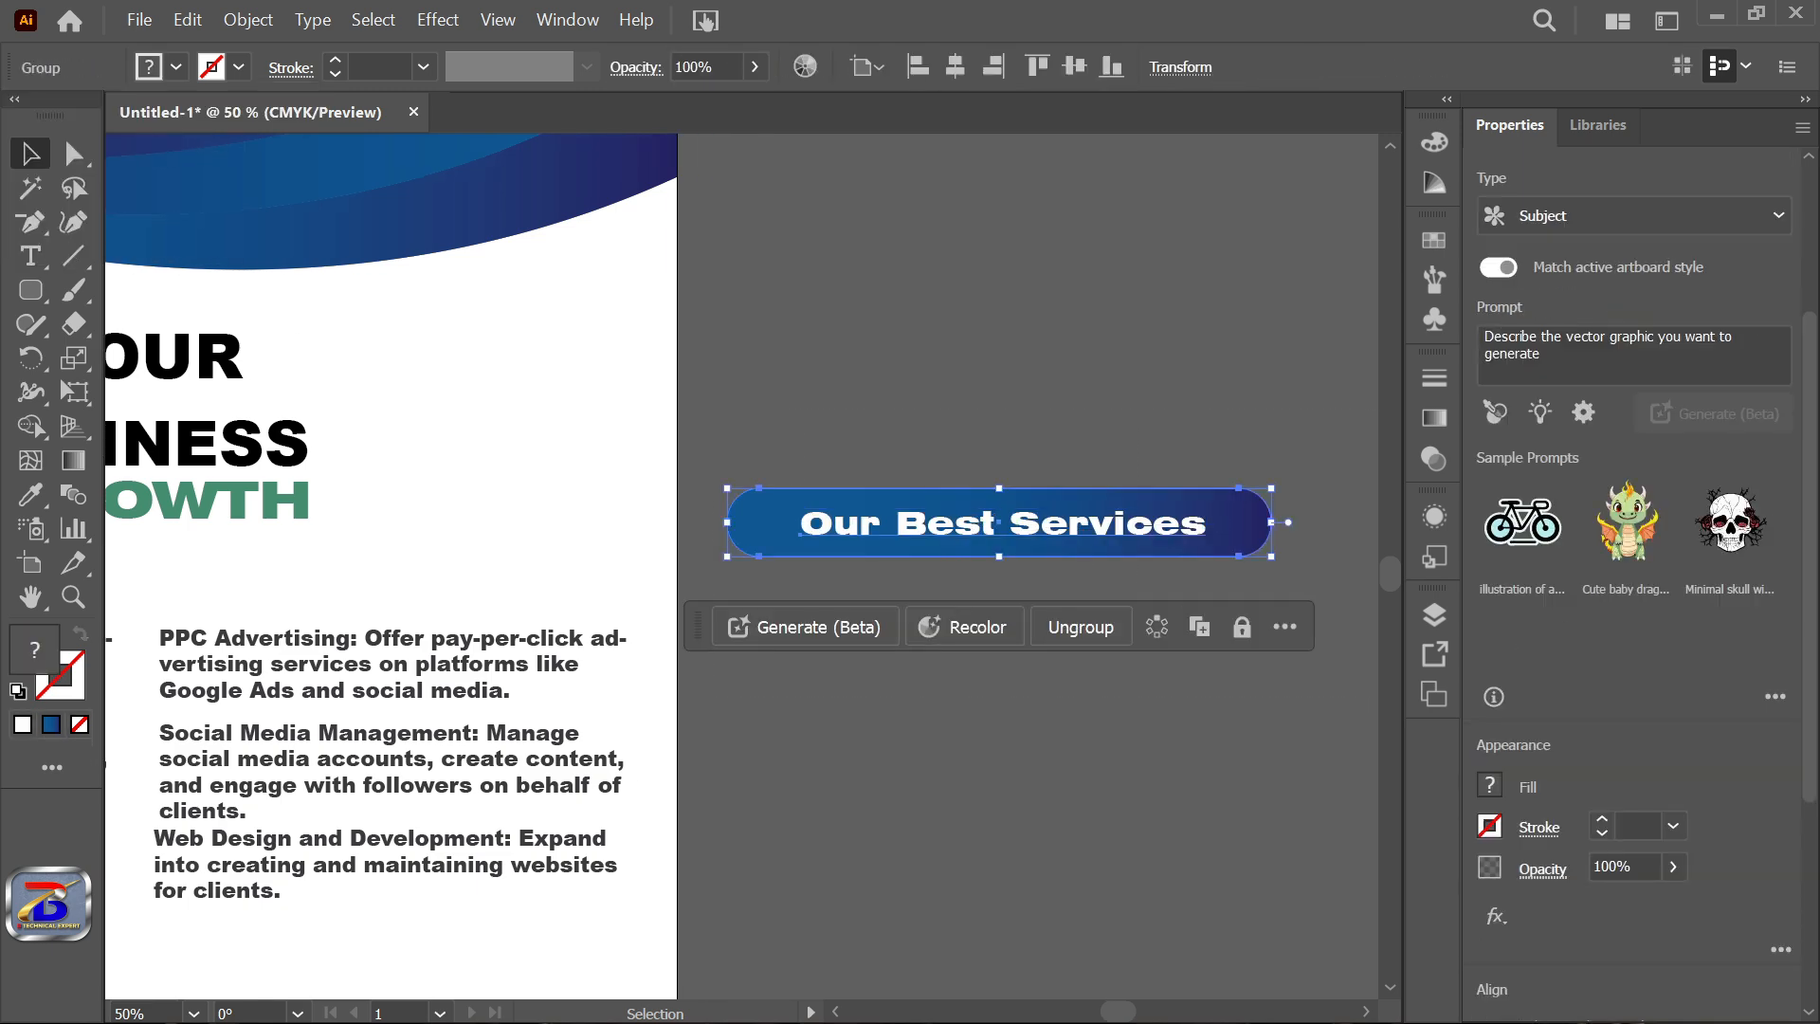
left_click(1140, 712)
scroll(1140, 712, "down", 2)
left_click_drag(1111, 618, 696, 654)
scroll(697, 664, "up", 3)
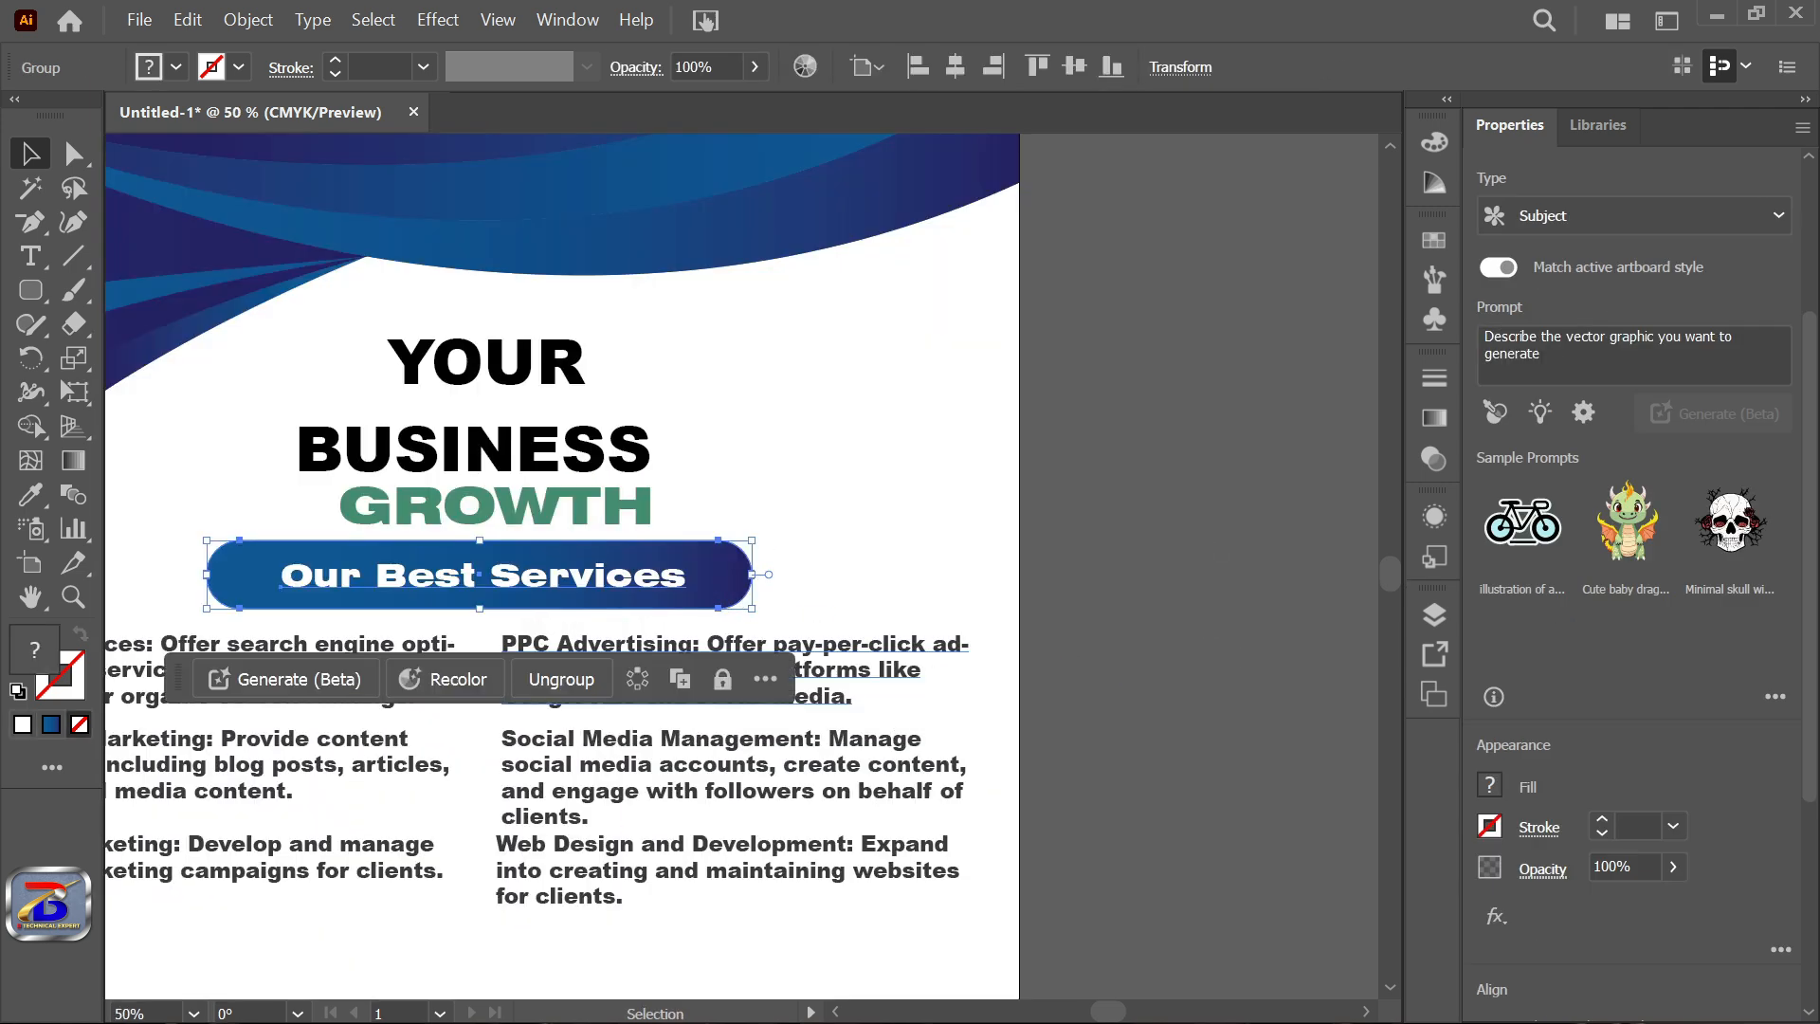
left_click_drag(546, 519, 546, 536)
left_click(957, 436)
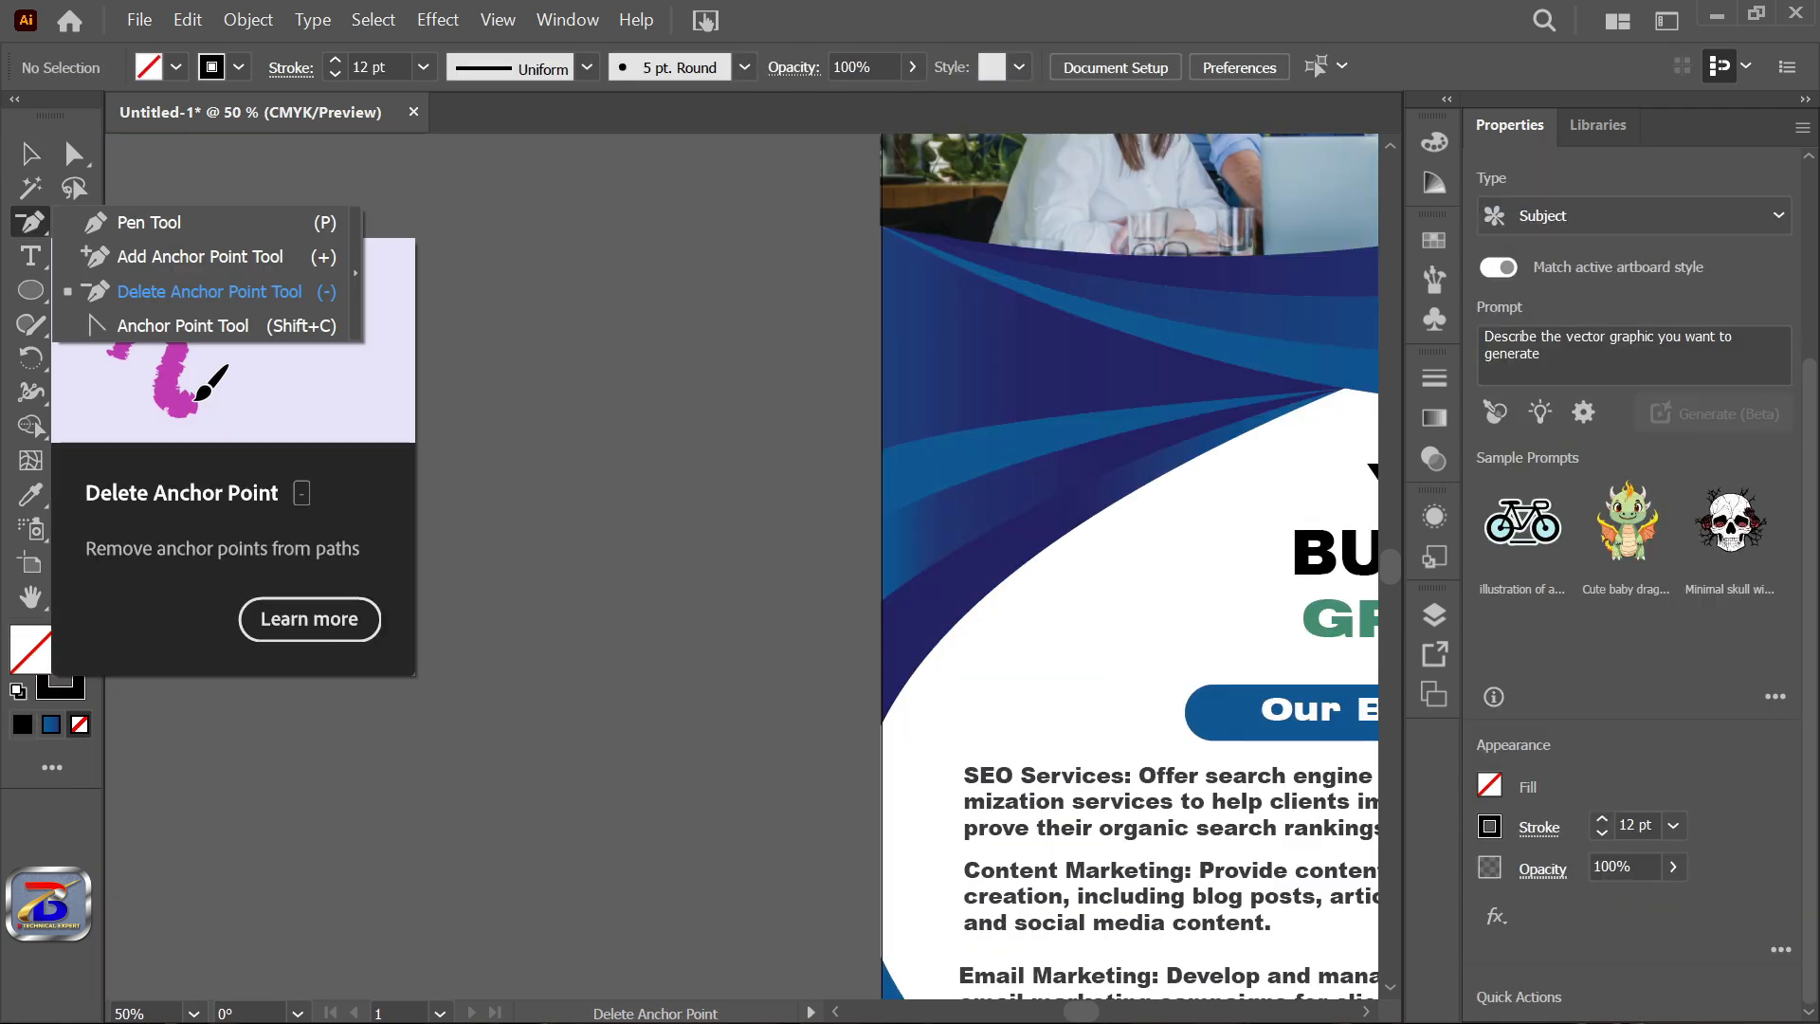
Draw a curved check mark with the Pen tool inside the black ring, its tail extending past the ring.
left_click(169, 222)
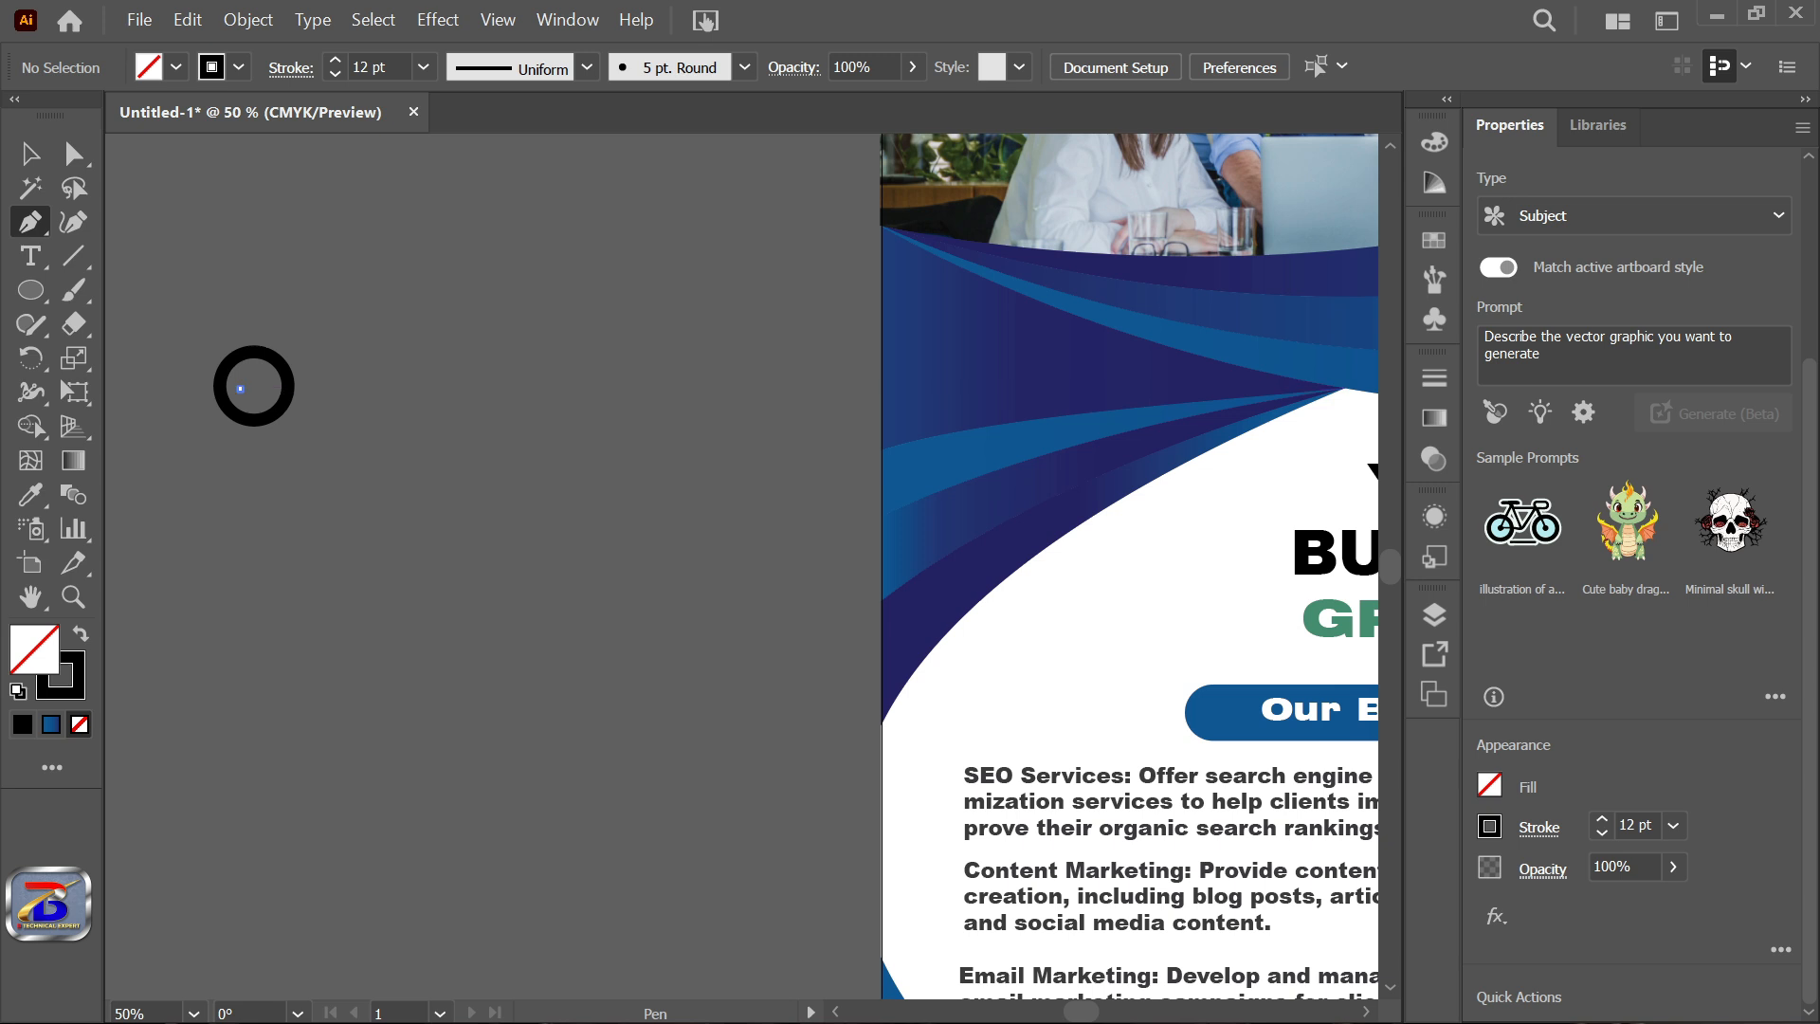
left_click(240, 389)
left_click_drag(289, 352, 310, 353)
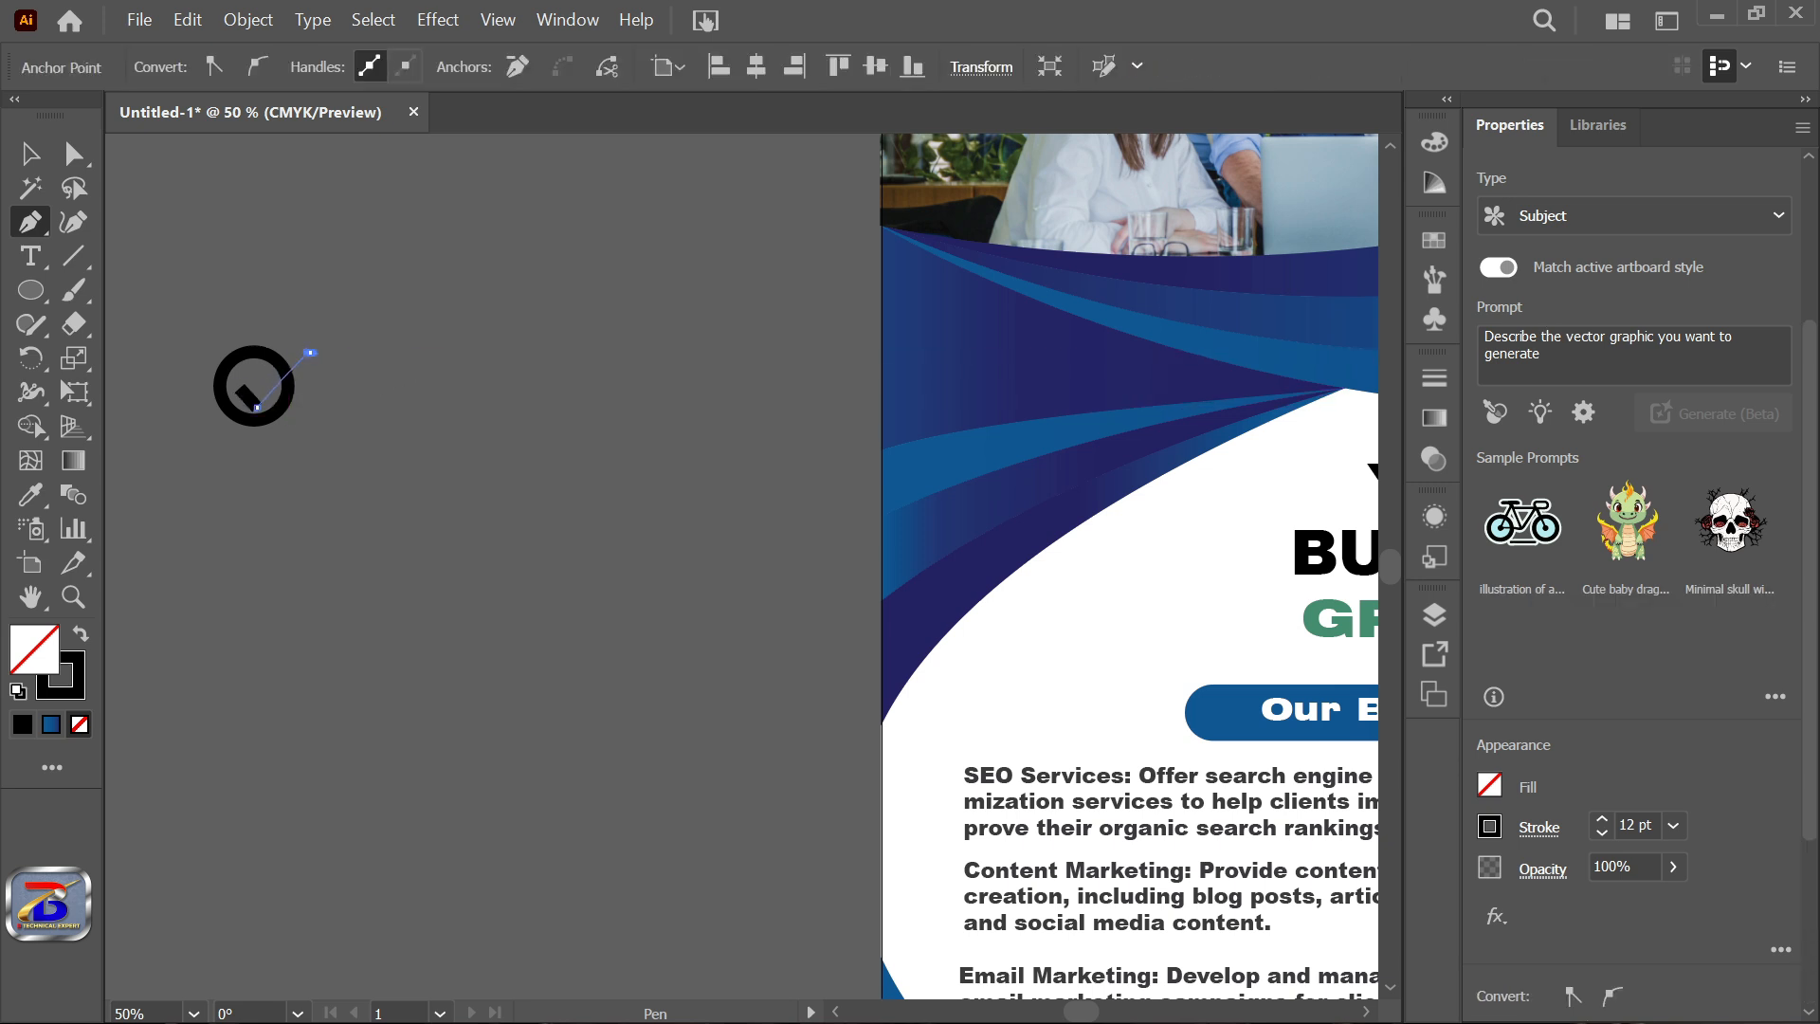
left_click(30, 154)
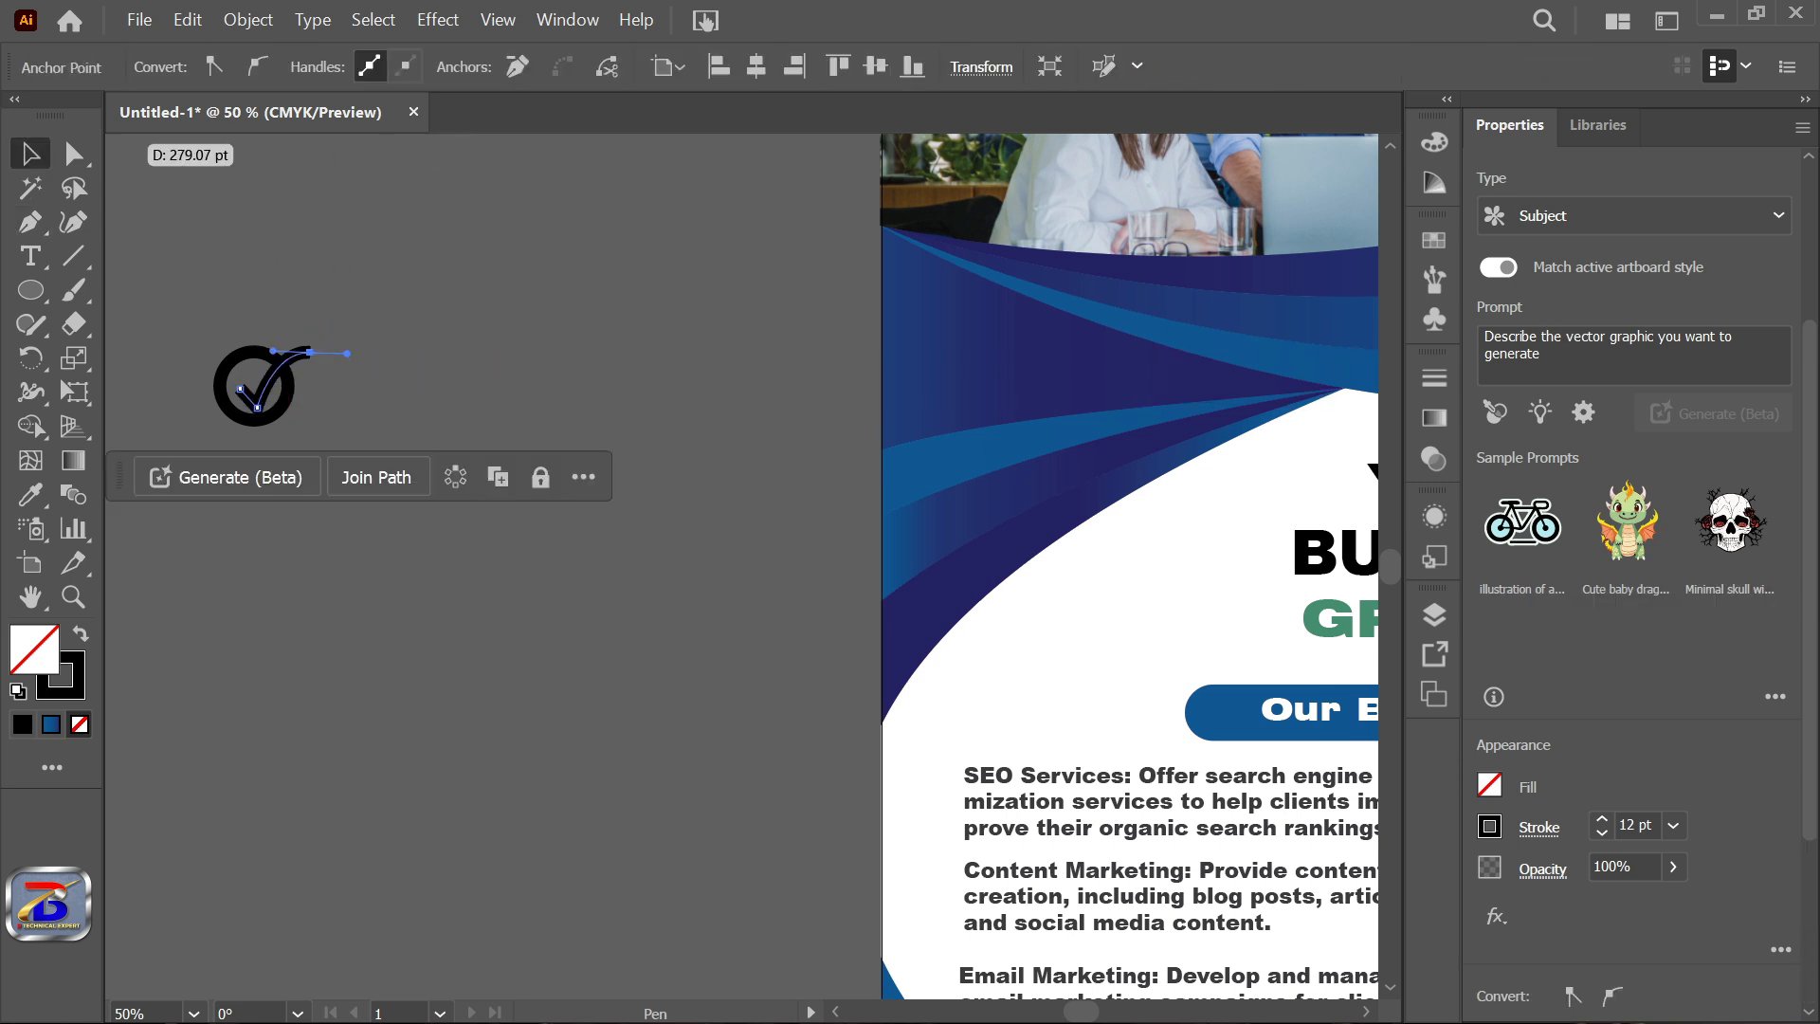
left_click(332, 256)
Rotate the check mark slightly clockwise and apply the lens-shaped variable width profile to its stroke.
scroll(276, 405, "up", 2)
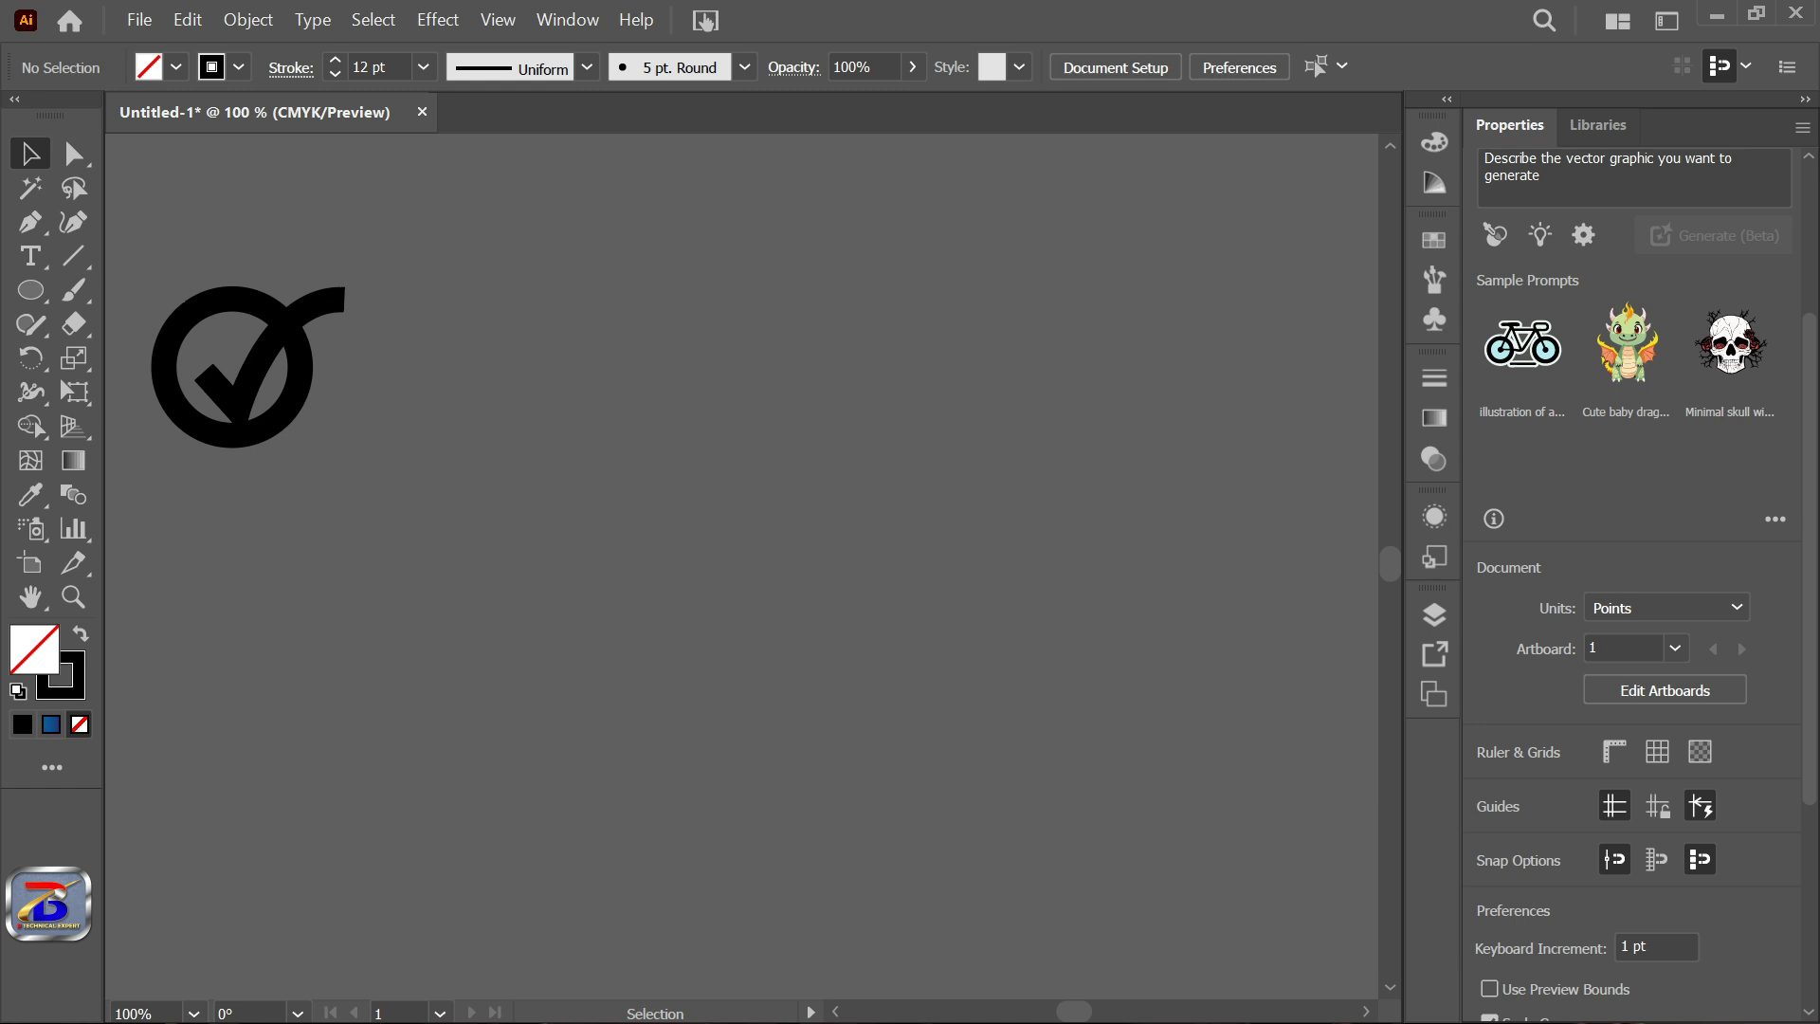
left_click(257, 365)
left_click_drag(359, 282, 375, 306)
left_click(587, 67)
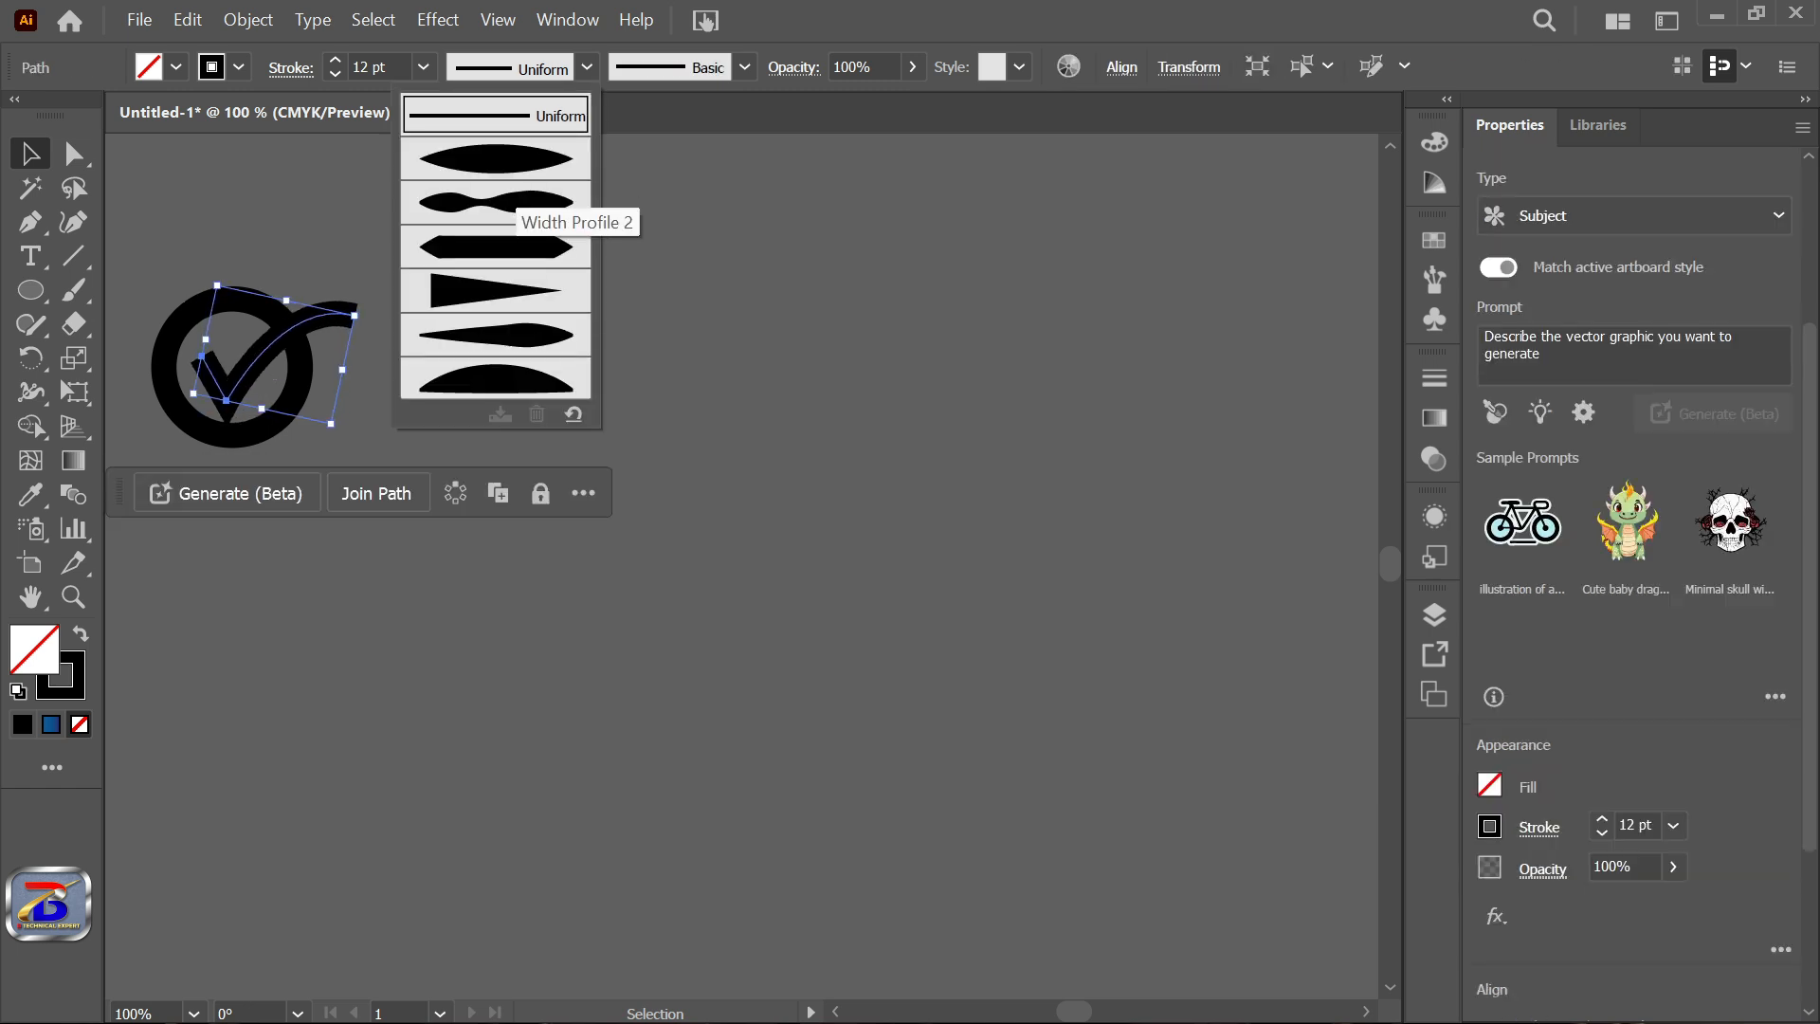
left_click(529, 182)
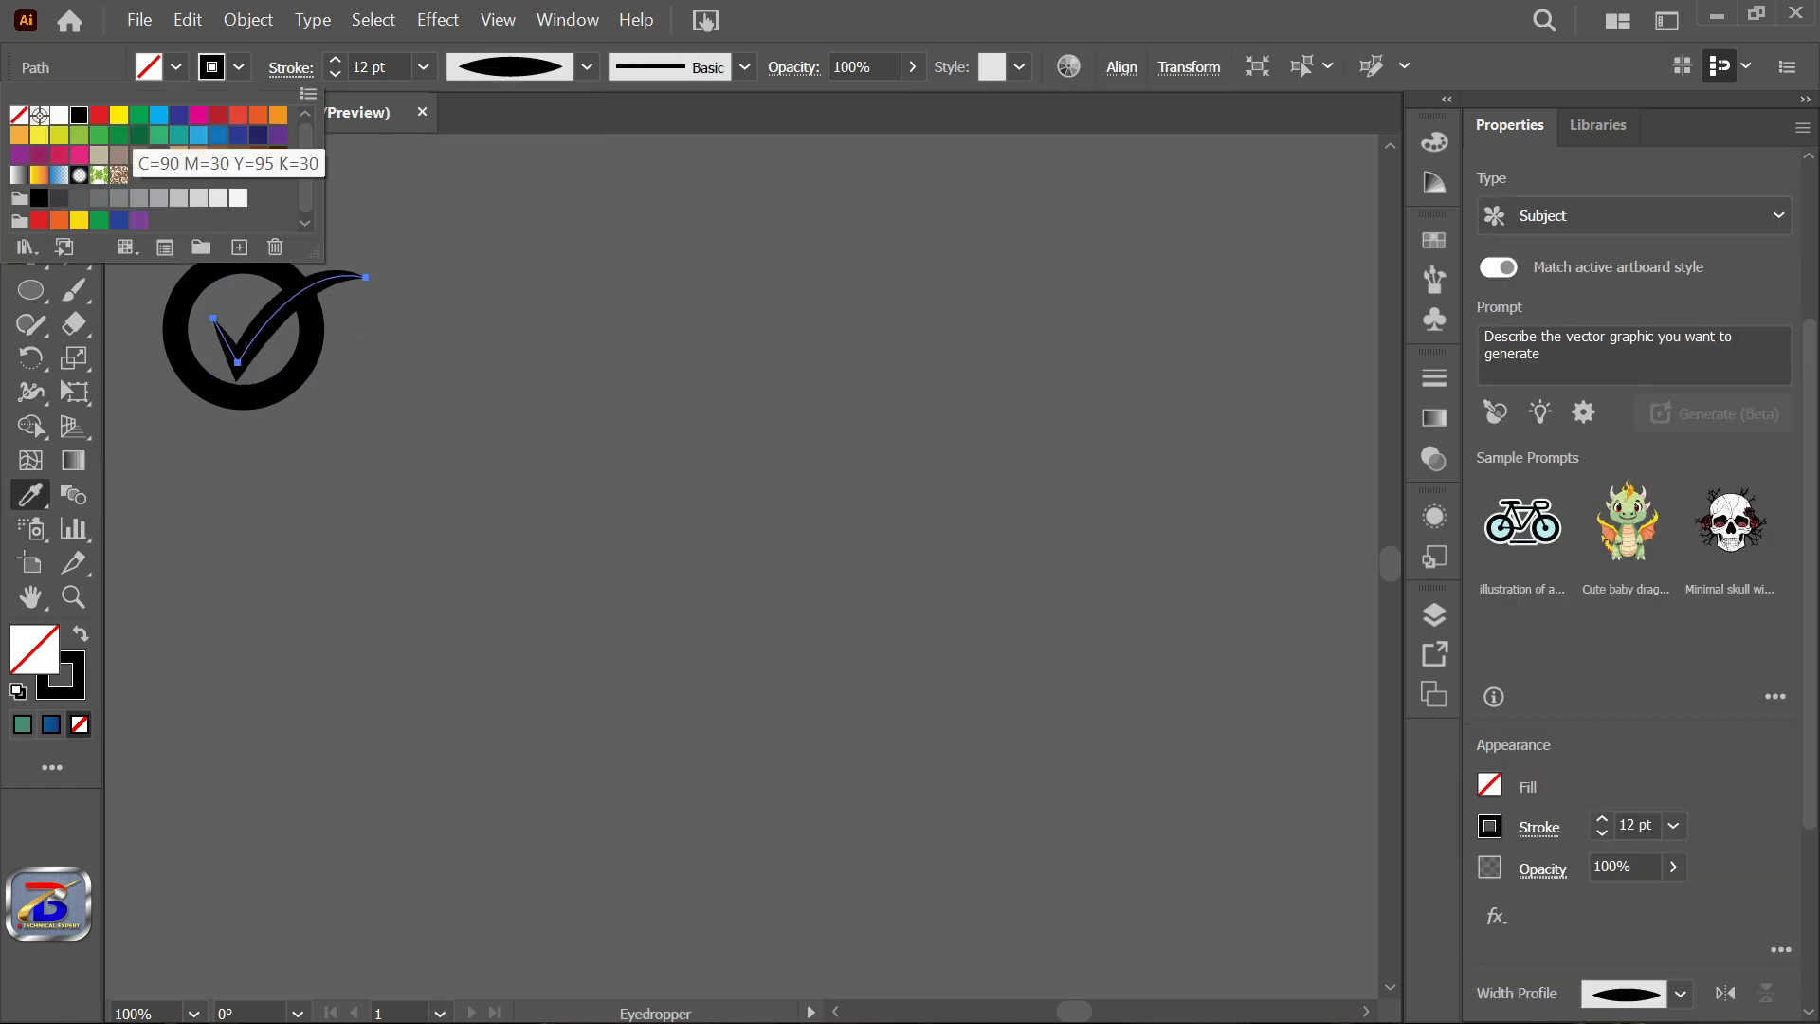
Color the check mark's stroke green and give the ring a 12 pt stroke in the dark blue gradient.
left_click(138, 114)
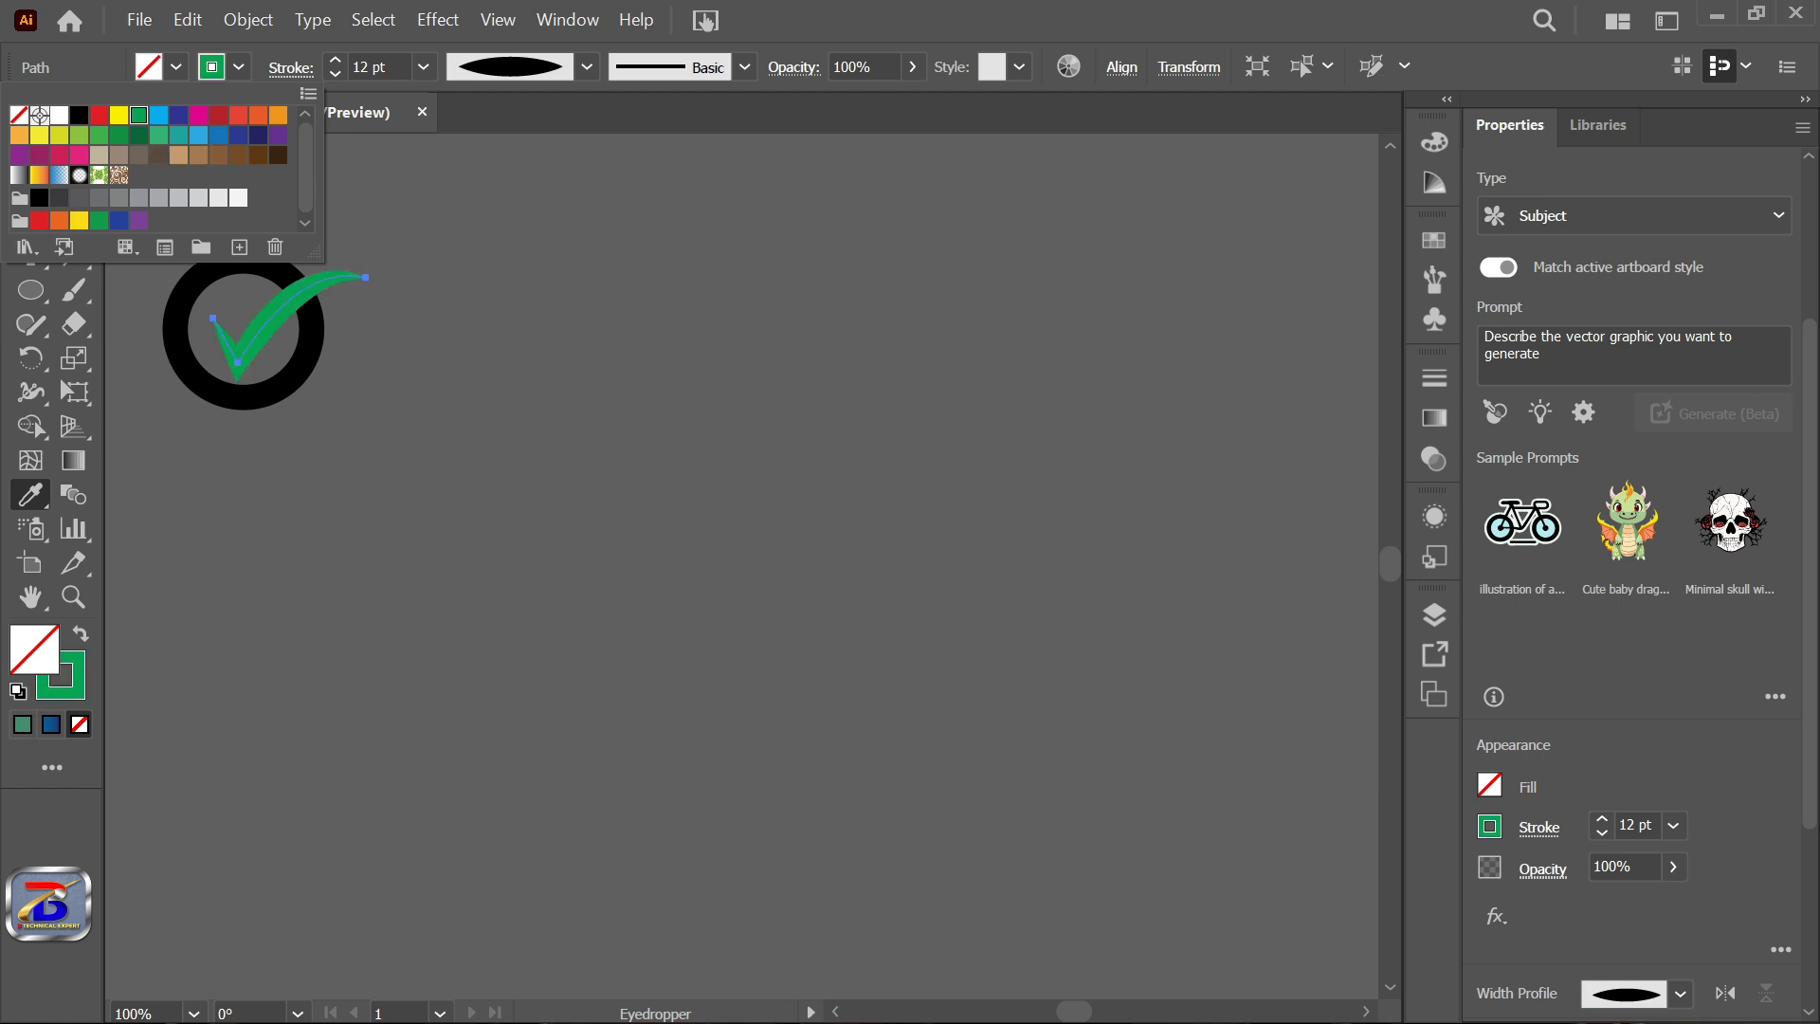
key("Escape")
key("v")
key("ctrl+shift+a")
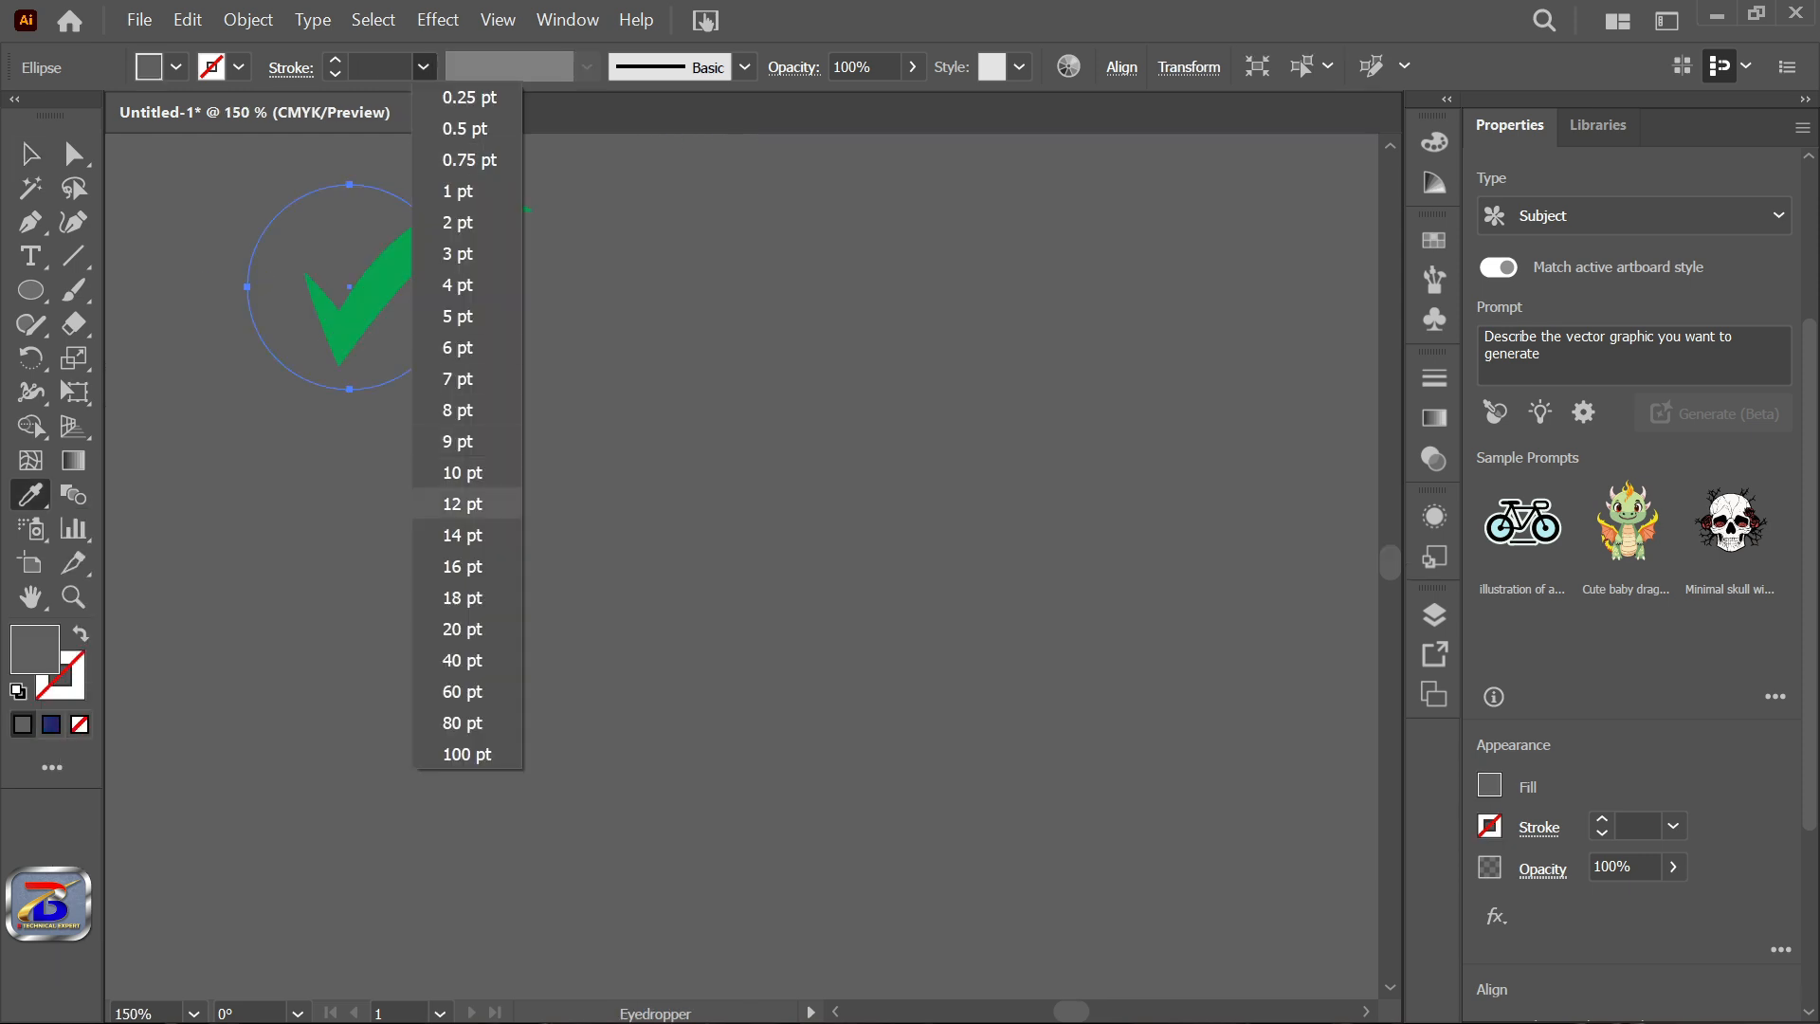
left_click(463, 503)
key("v")
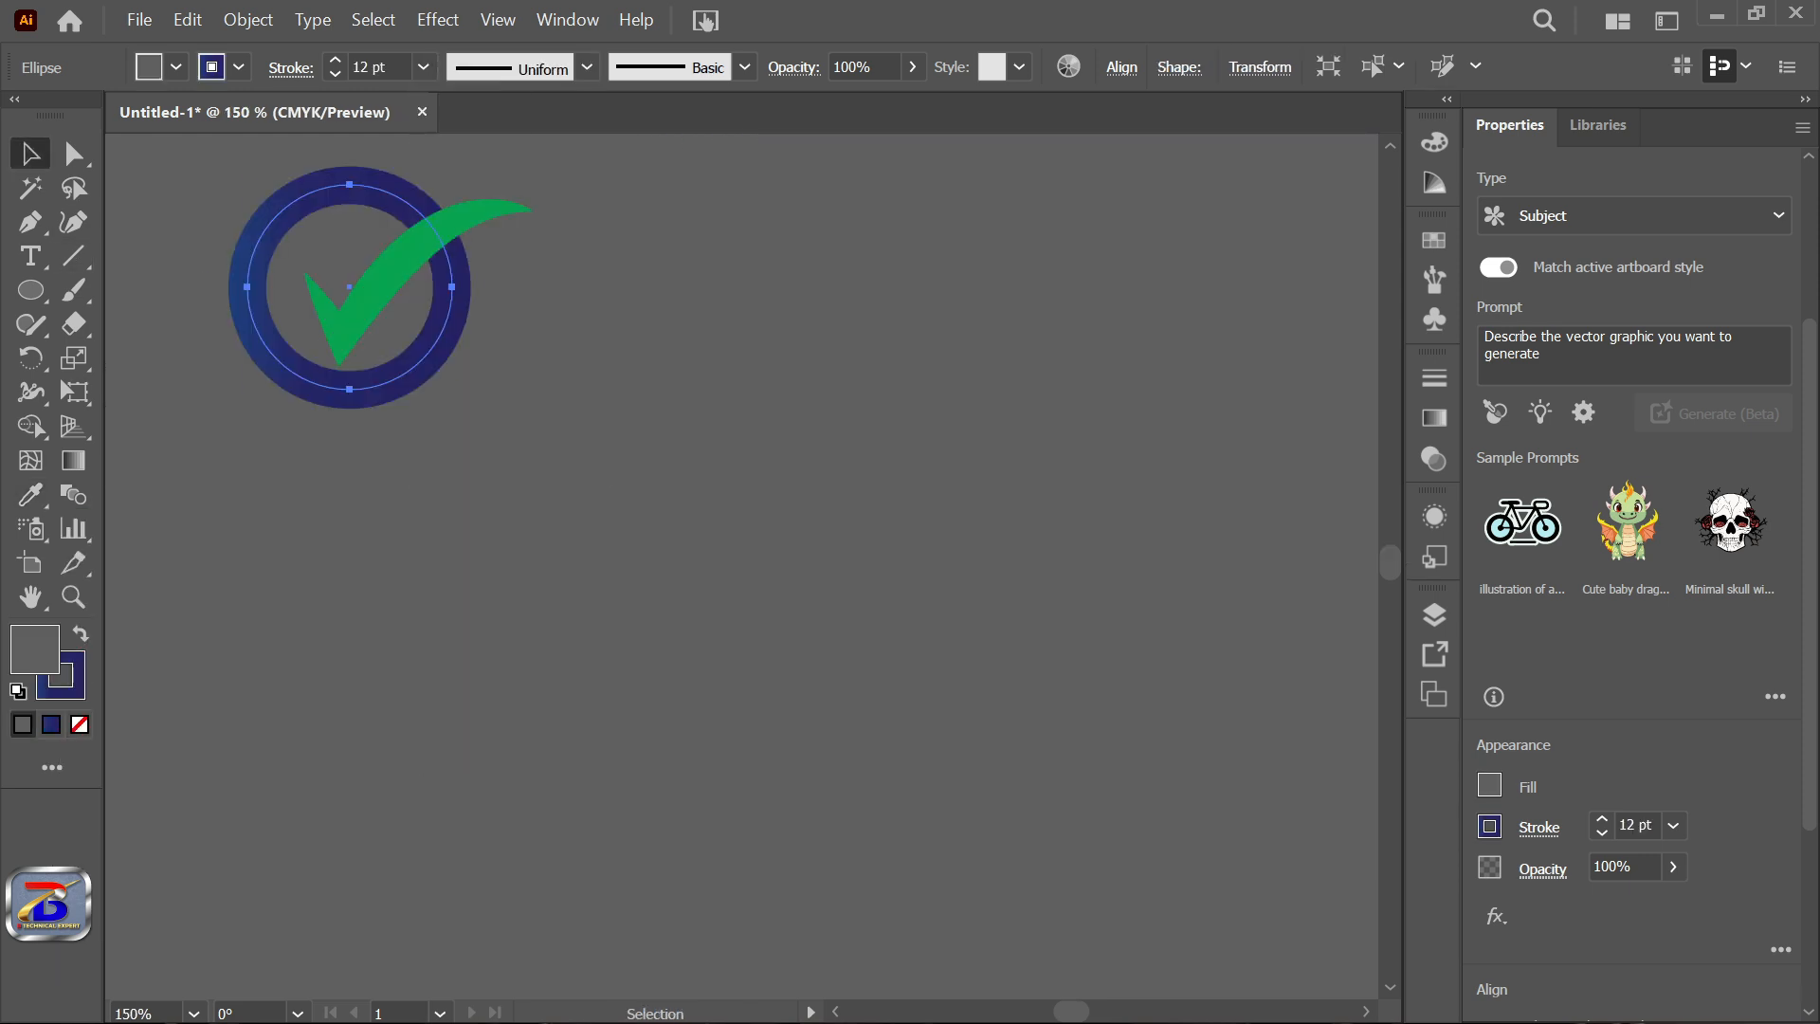
key("ctrl+shift+a")
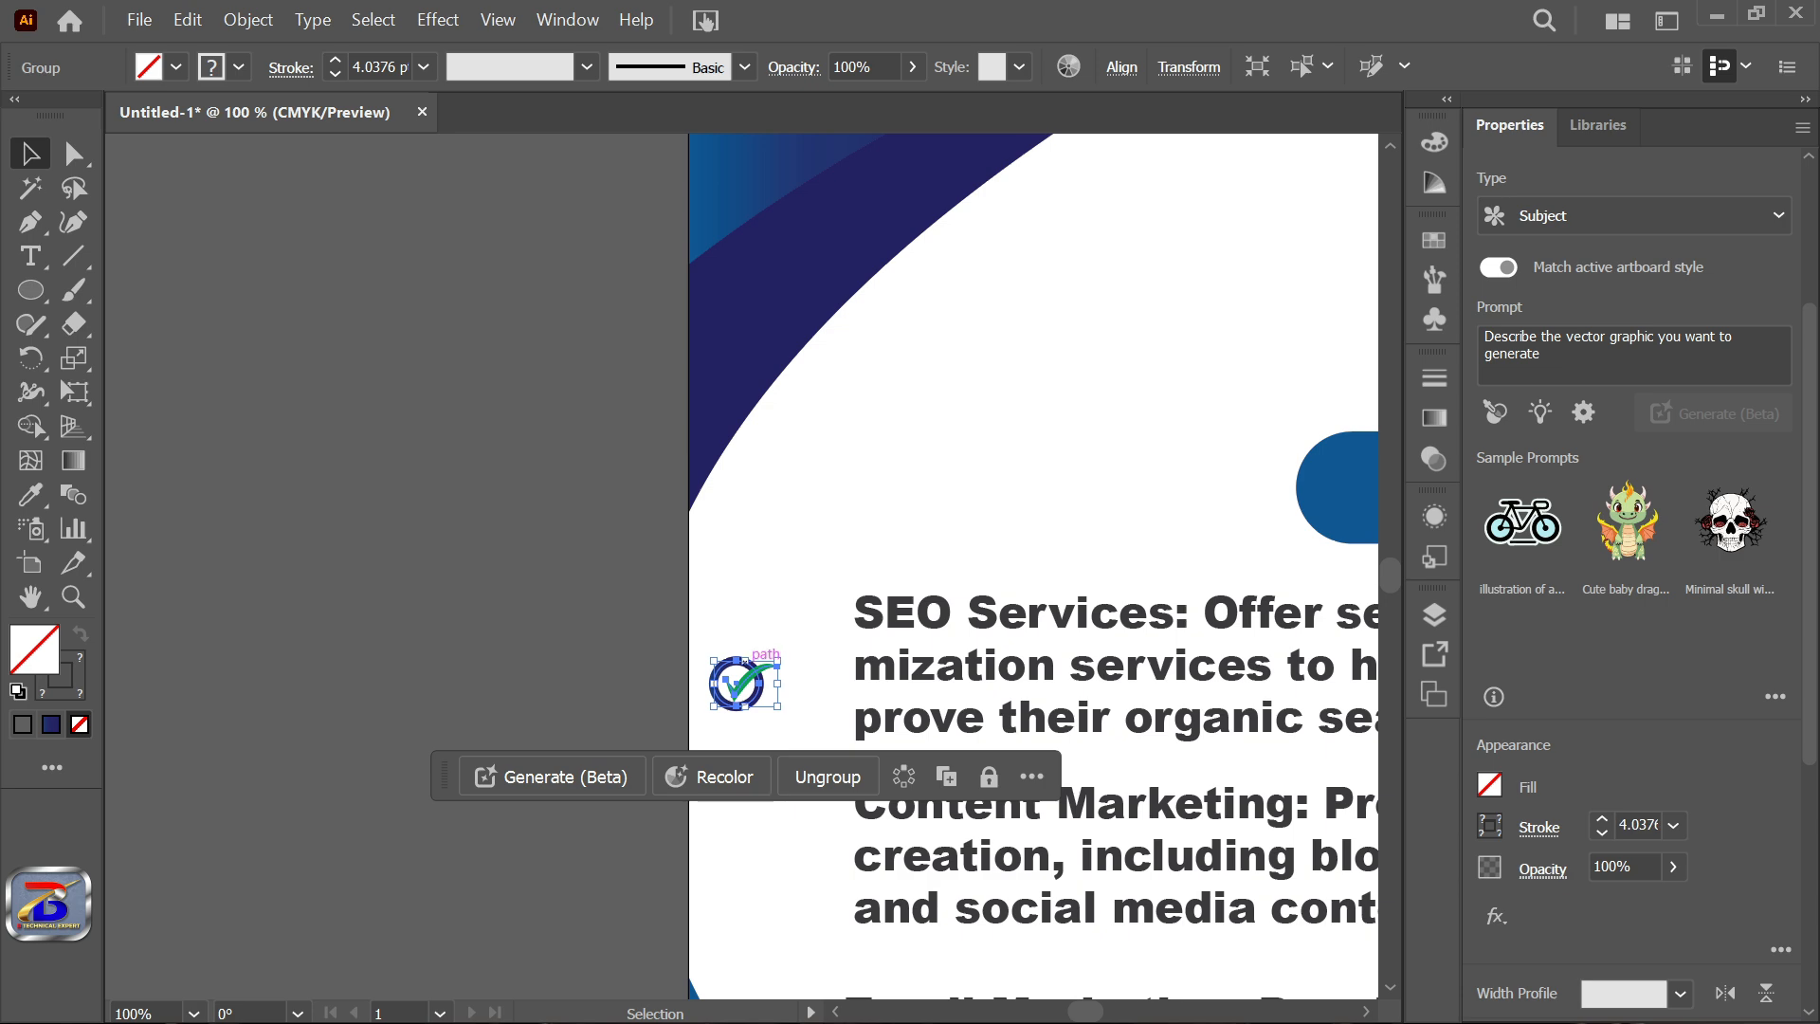
Place the small check icon in front of the first line of the SEO Services paragraph.
left_click_drag(753, 673, 808, 607)
scroll(432, 575, "down", 4)
left_click(476, 599)
scroll(477, 599, "up", 3)
left_click(602, 563)
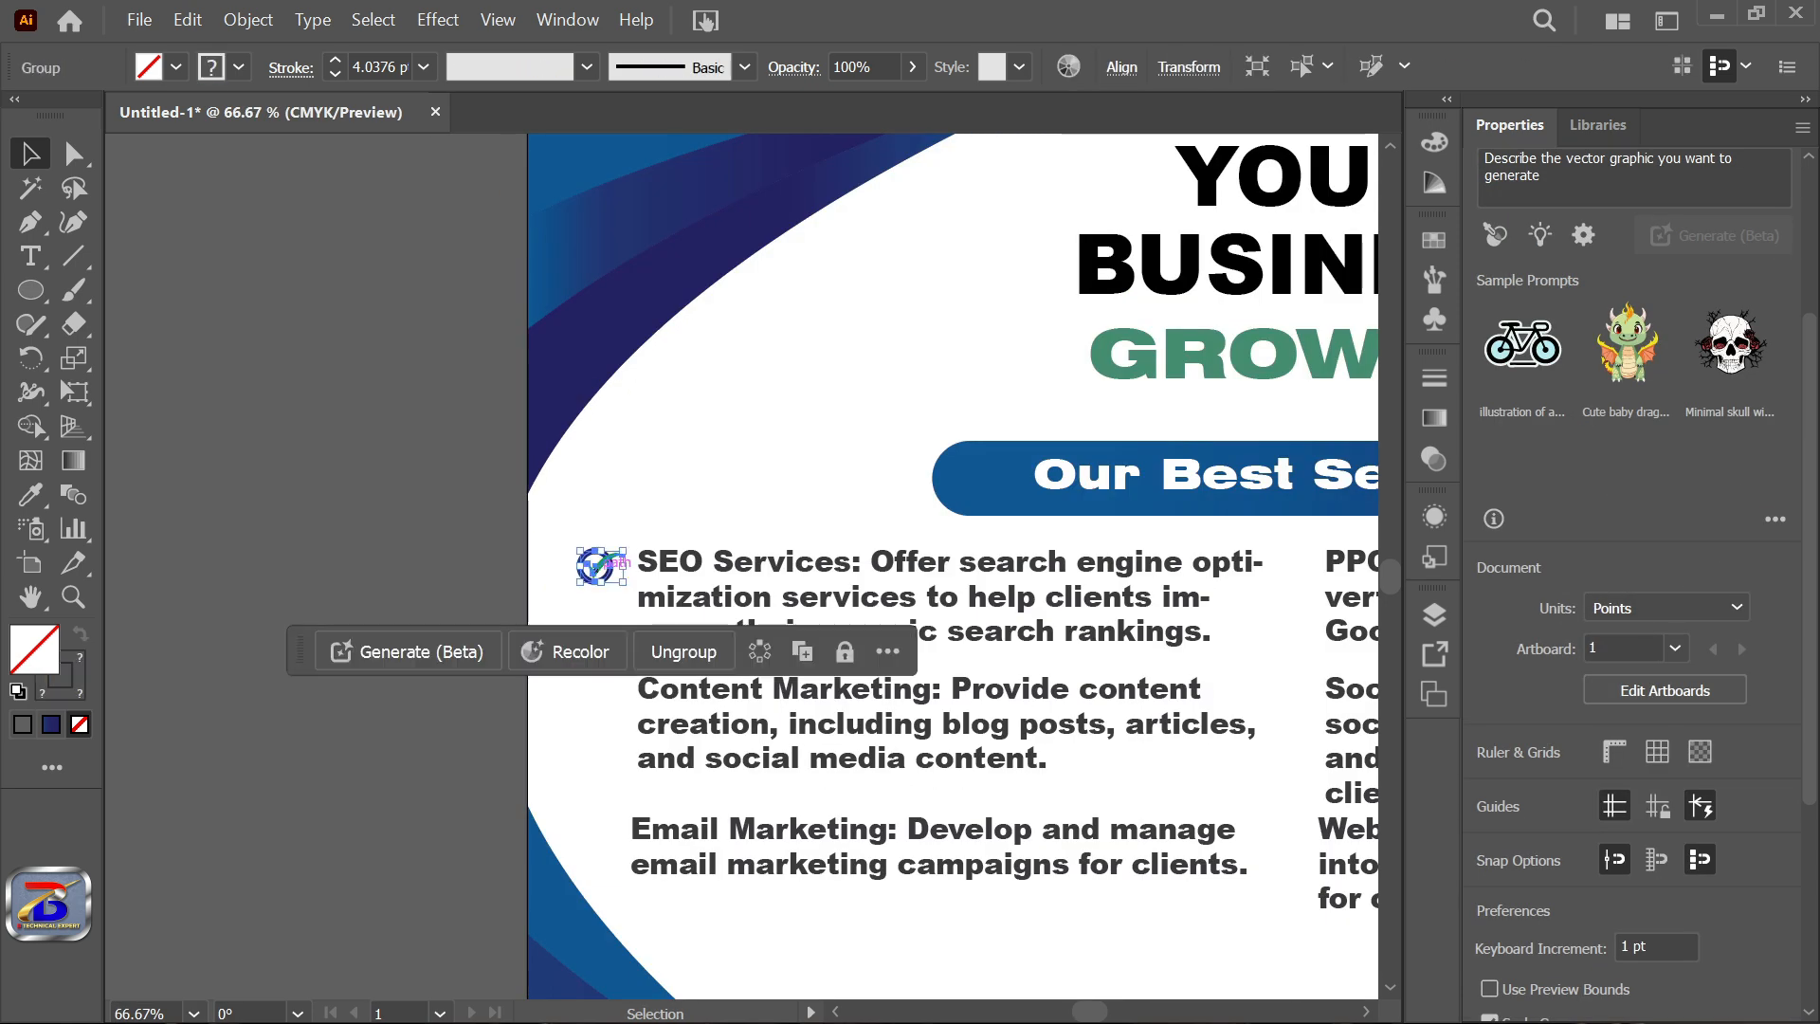
Duplicate the check icon down beside the Content Marketing and Email Marketing paragraphs, and alongside the second column's paragraphs.
left_click_drag(603, 562, 595, 692)
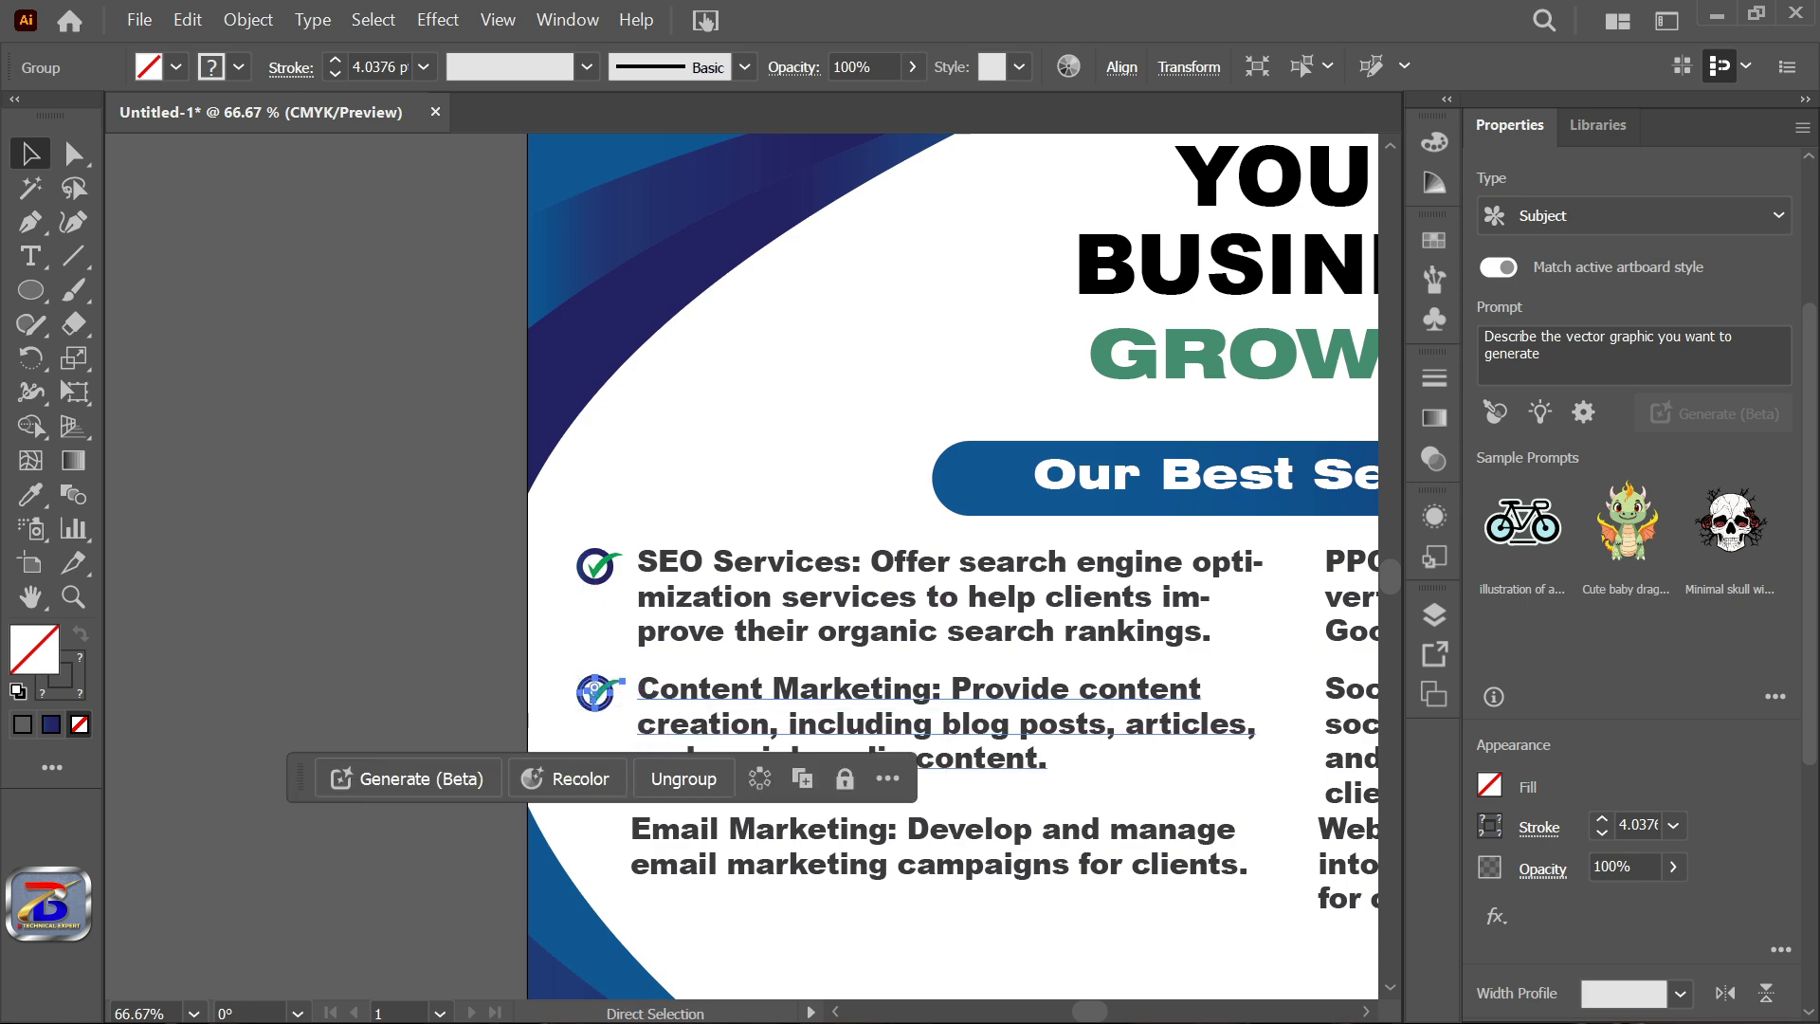
key("ctrl+d")
scroll(896, 660, "up", 3)
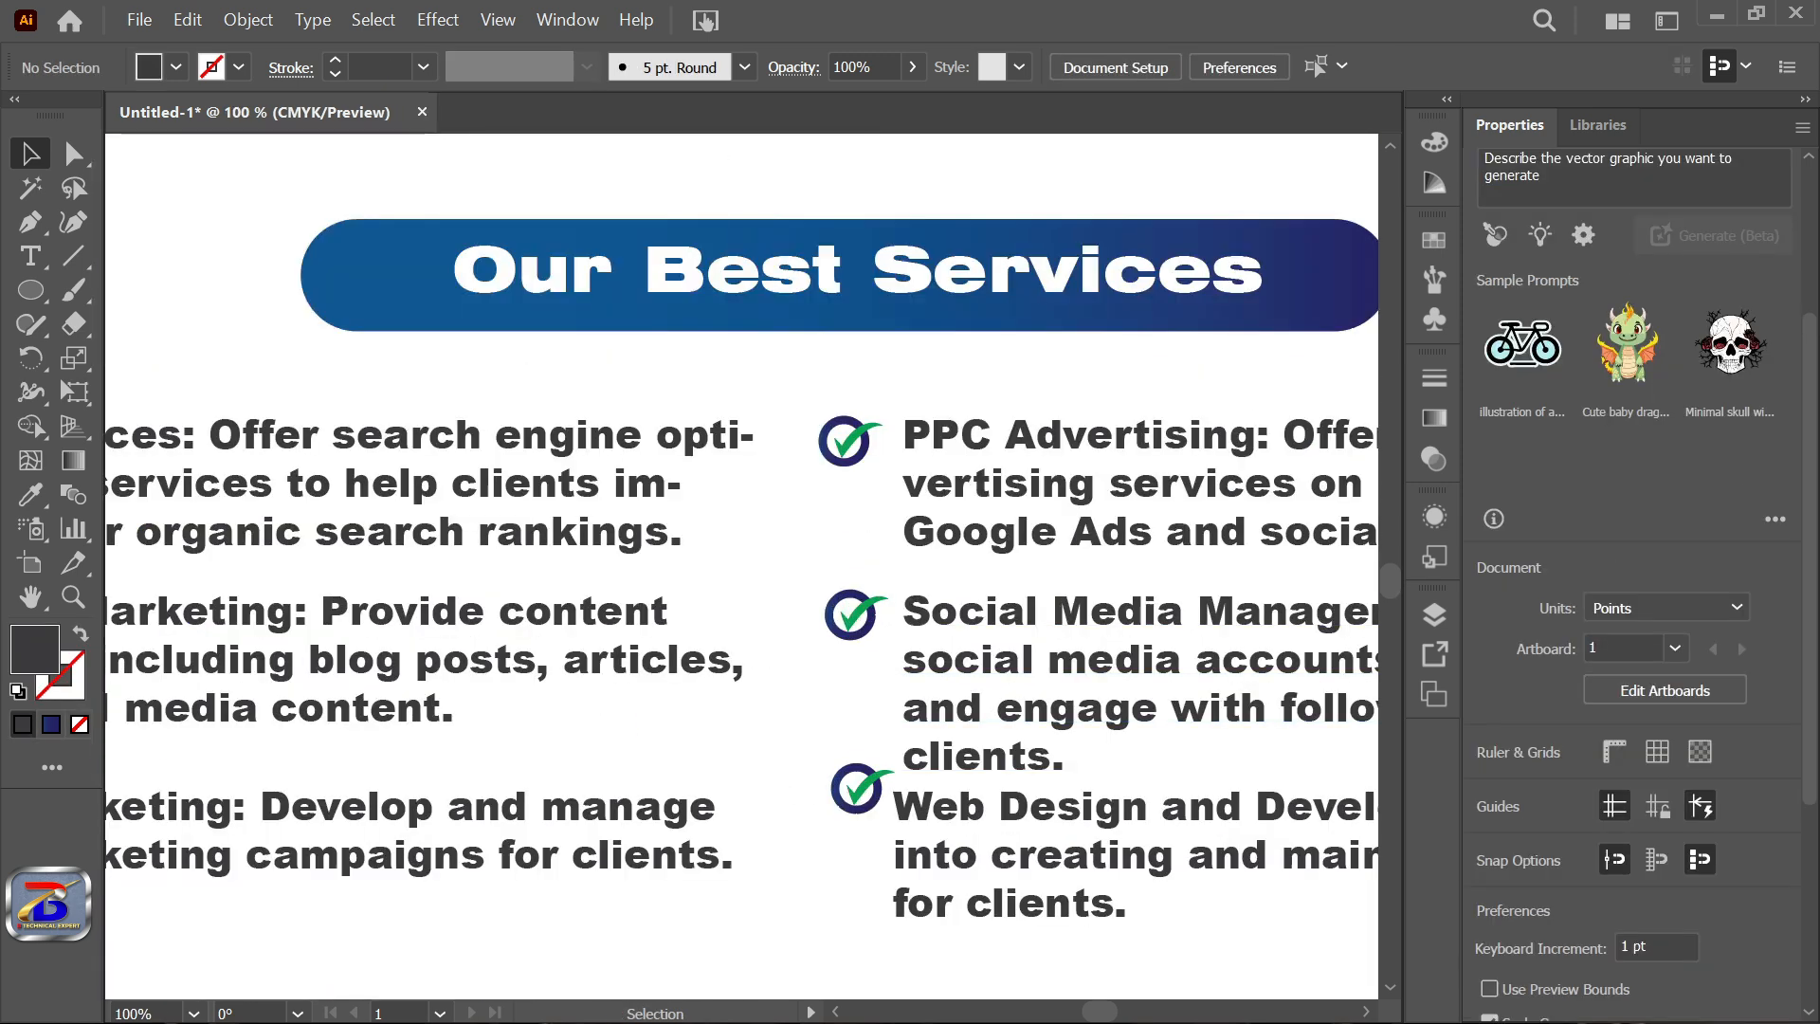
Adjust the position of the check icon beside the Web Design and Development paragraph.
left_click(871, 799)
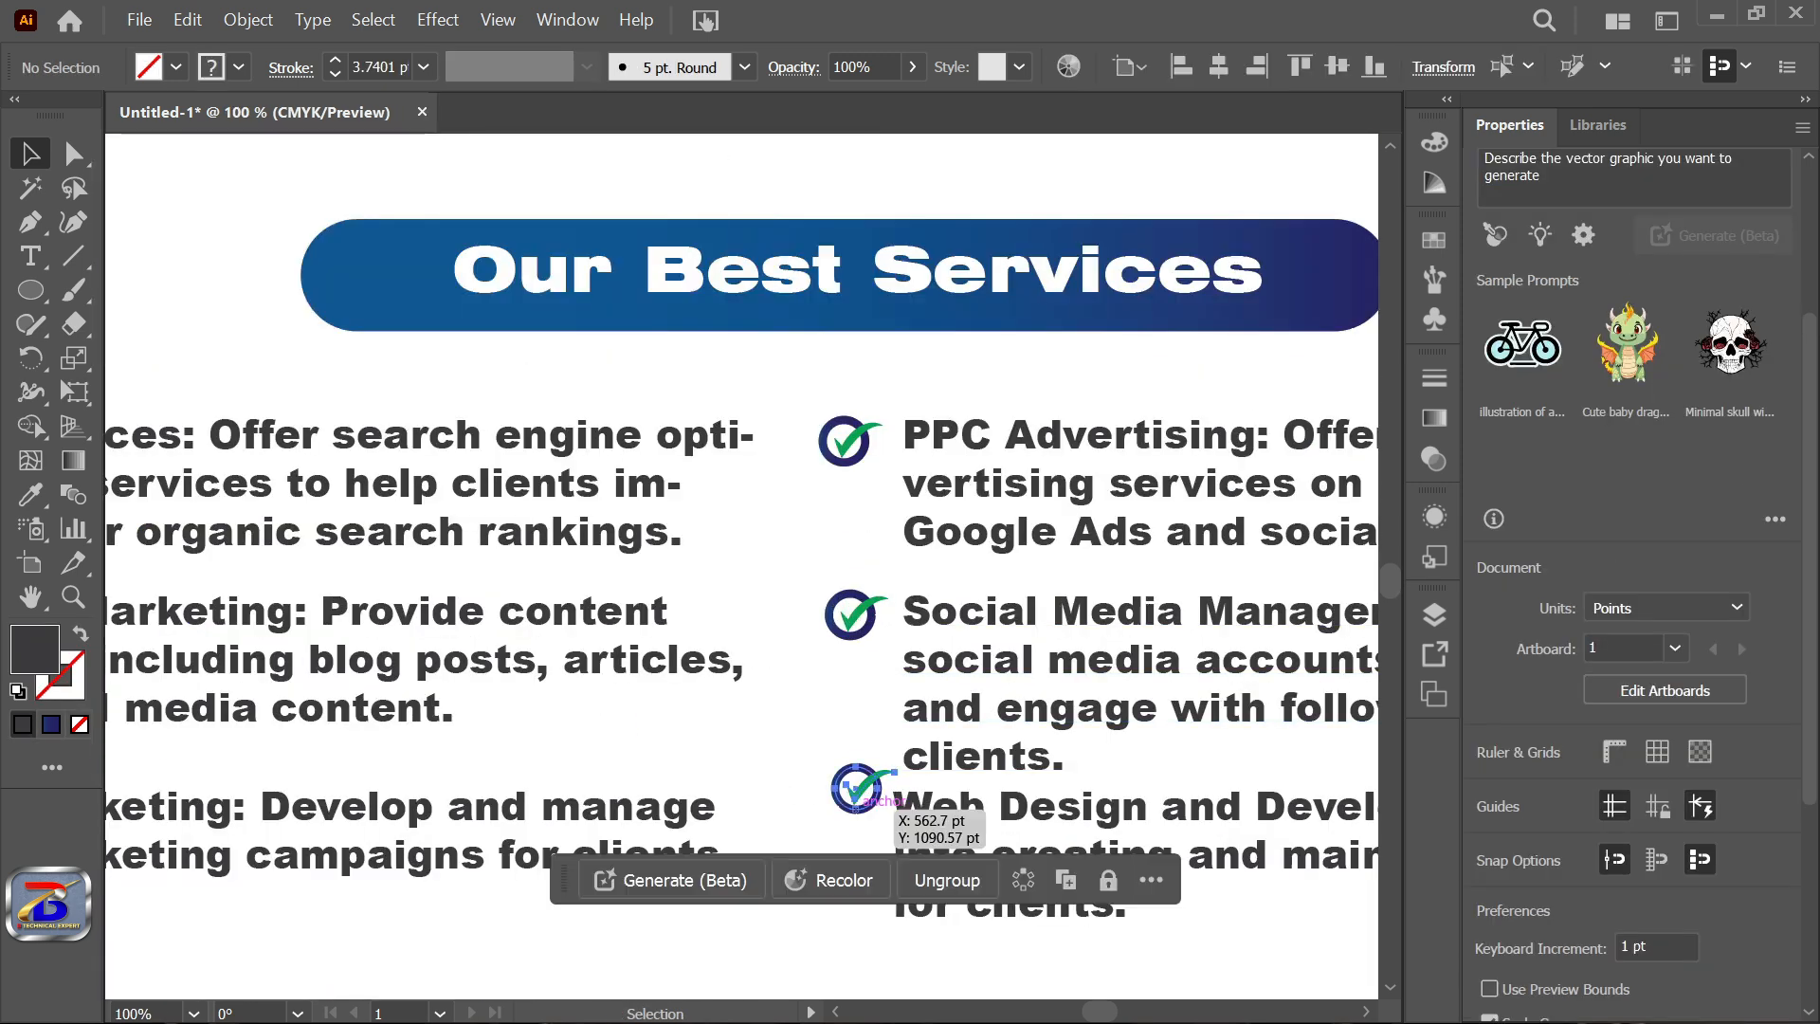
mouse_move(864, 809)
left_mouse_down()
mouse_move(865, 827)
mouse_move(858, 806)
left_mouse_up()
key("ctrl+z")
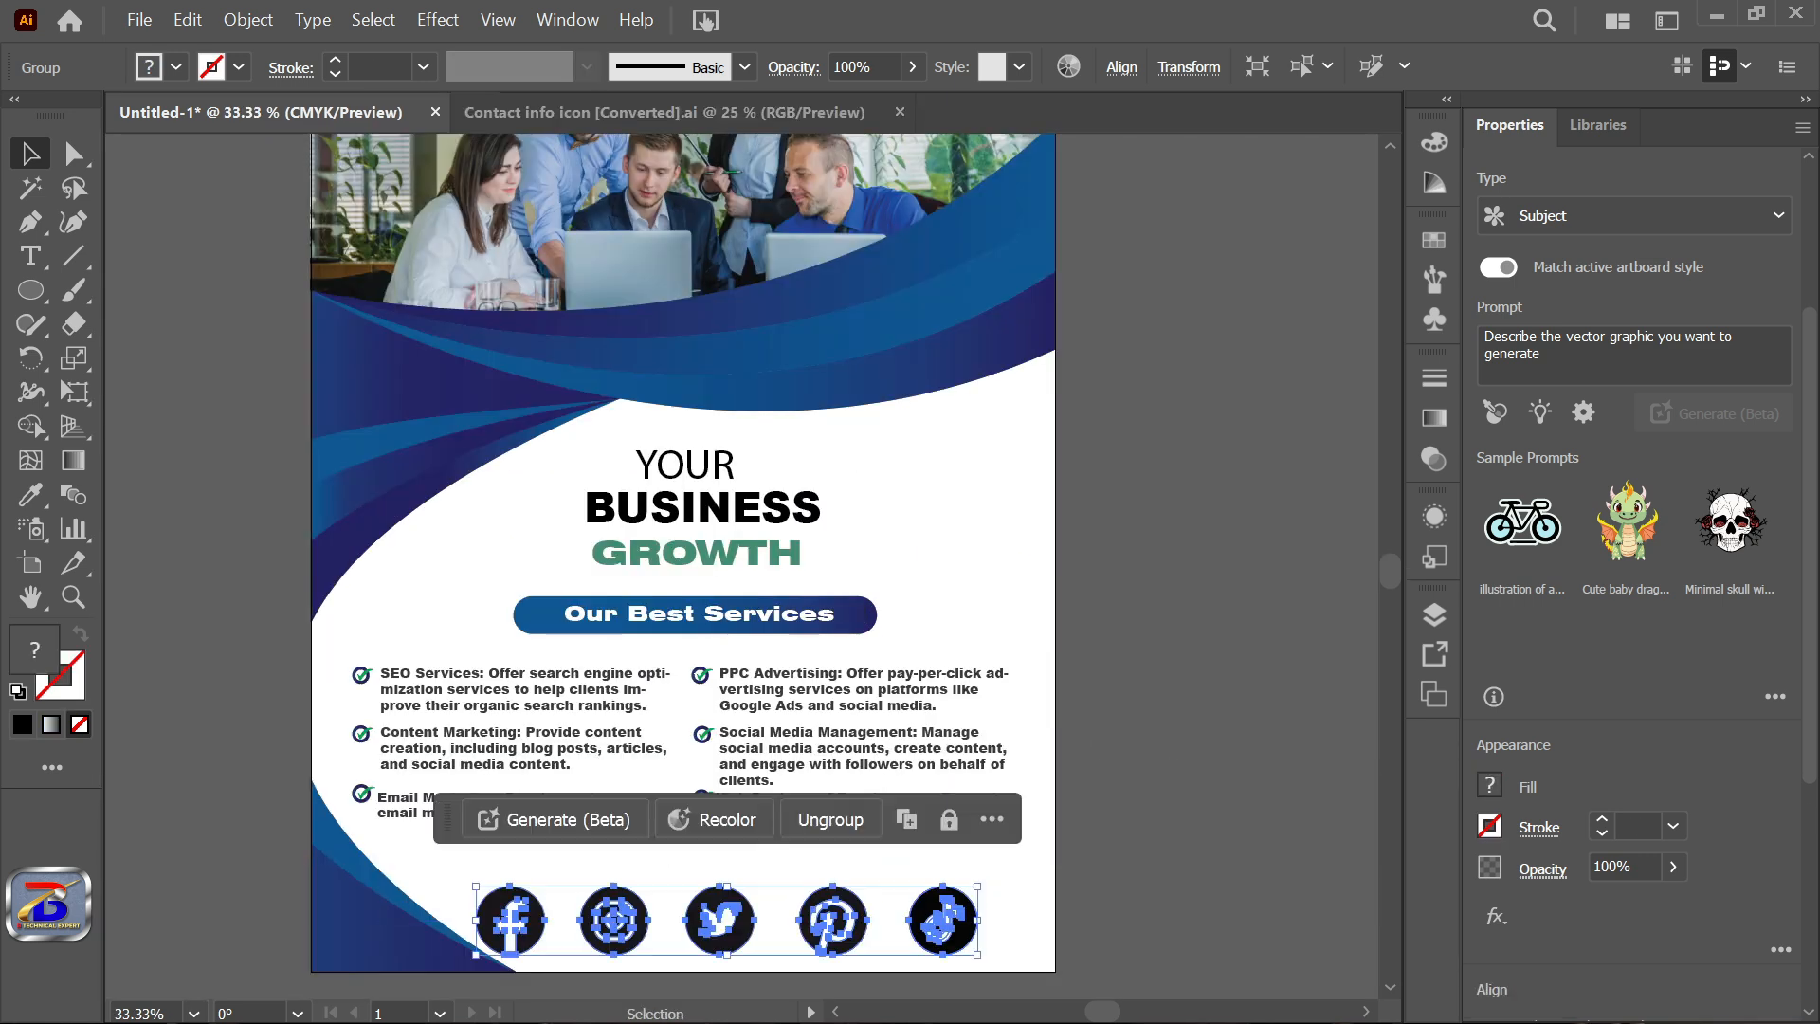
Scale down the five social media icons at the flyer's bottom and fill their circles with the sampled dark blue wave gradient.
left_click_drag(977, 886, 786, 940)
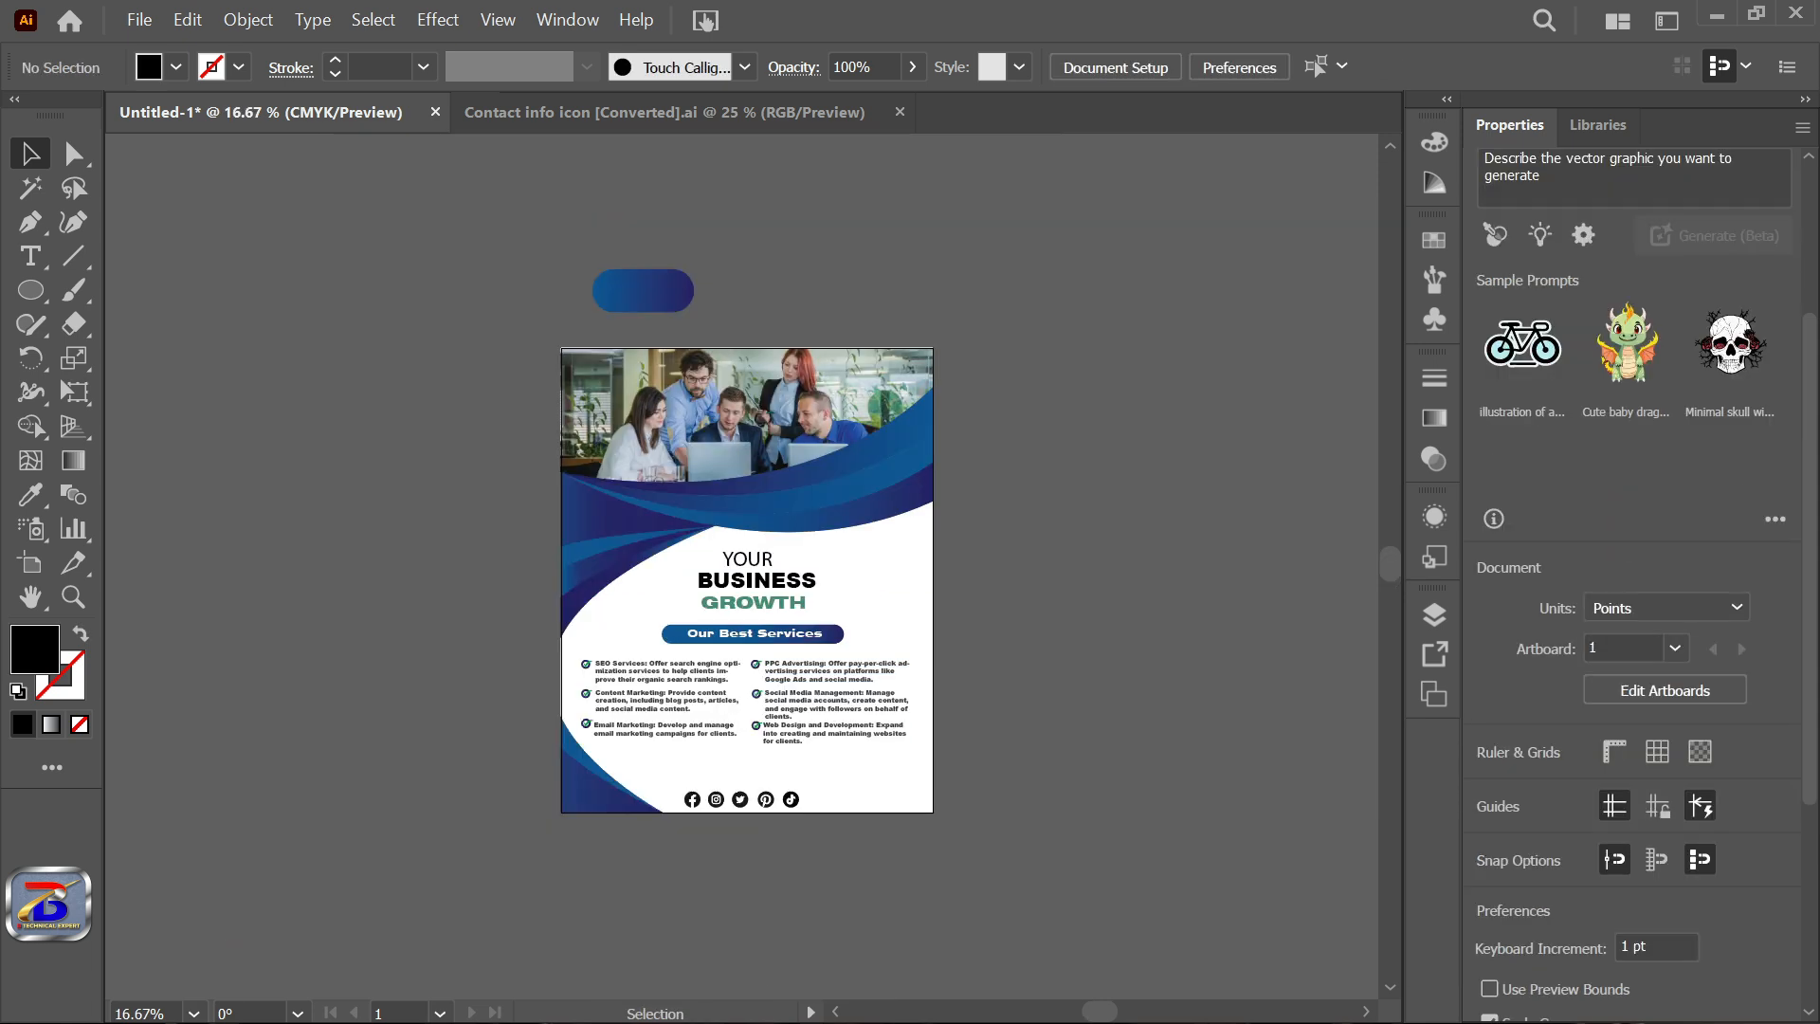
scroll(724, 836, "up", 5)
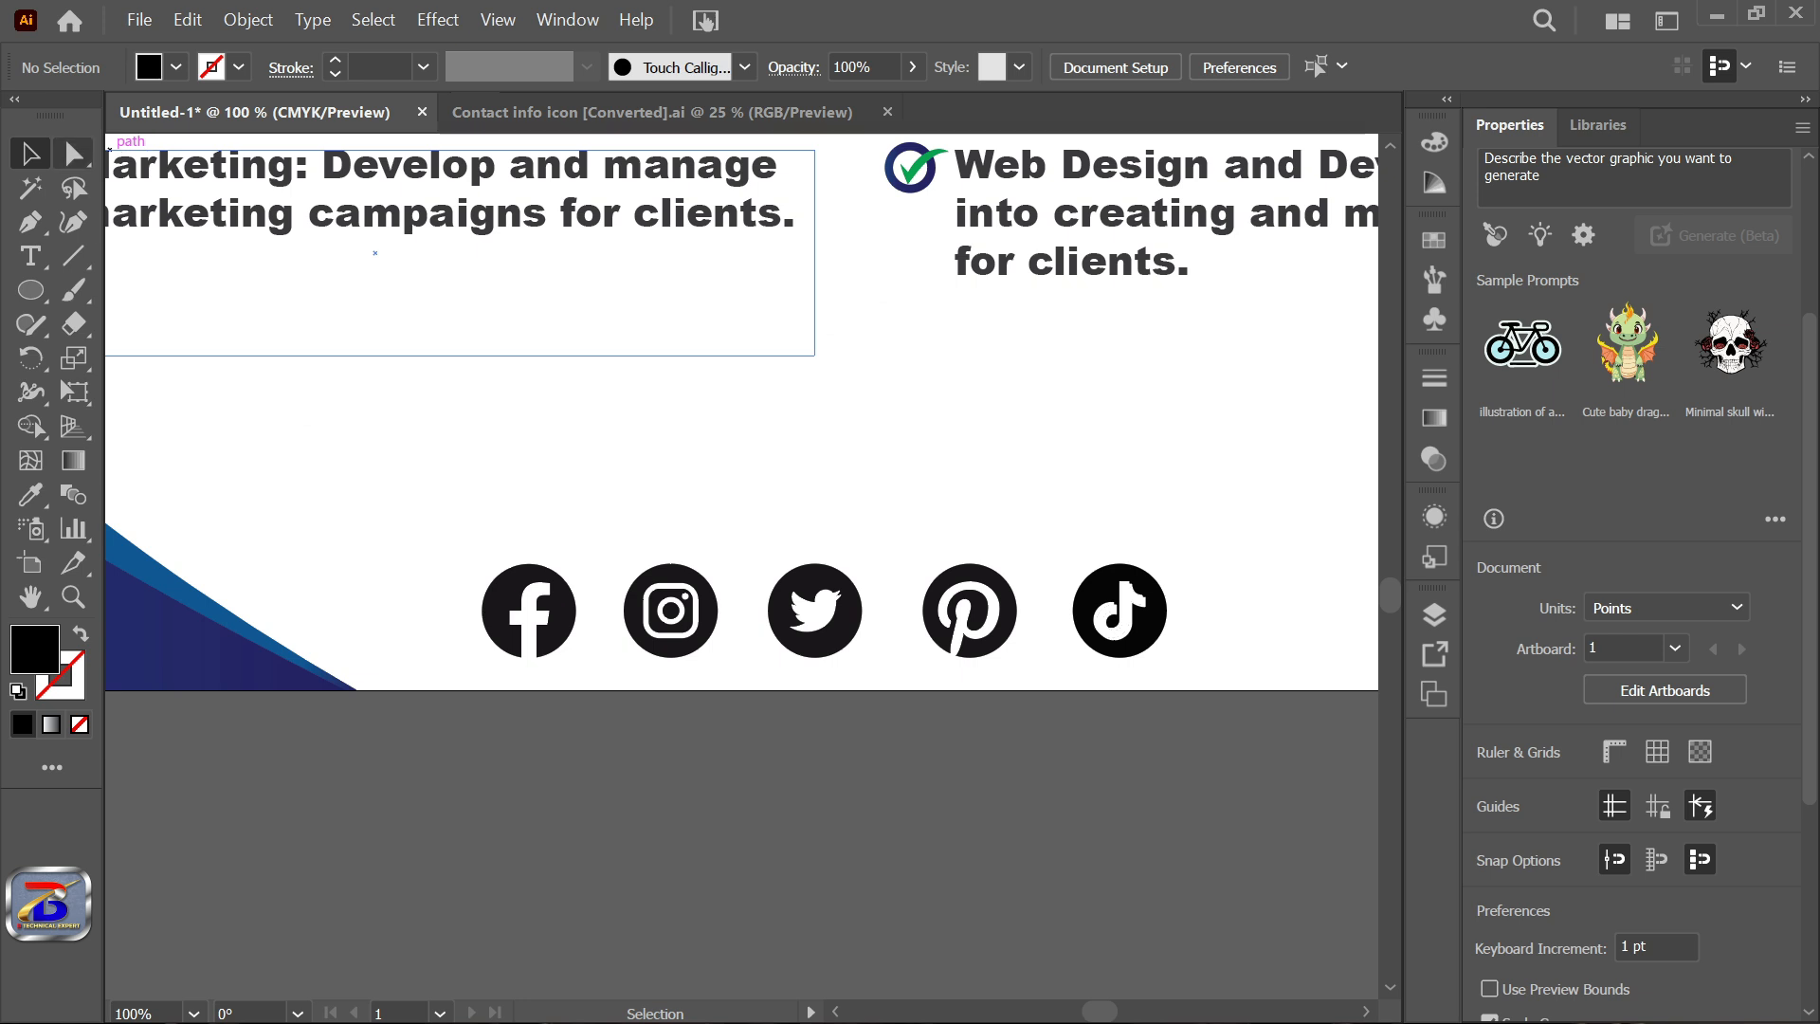
key("a")
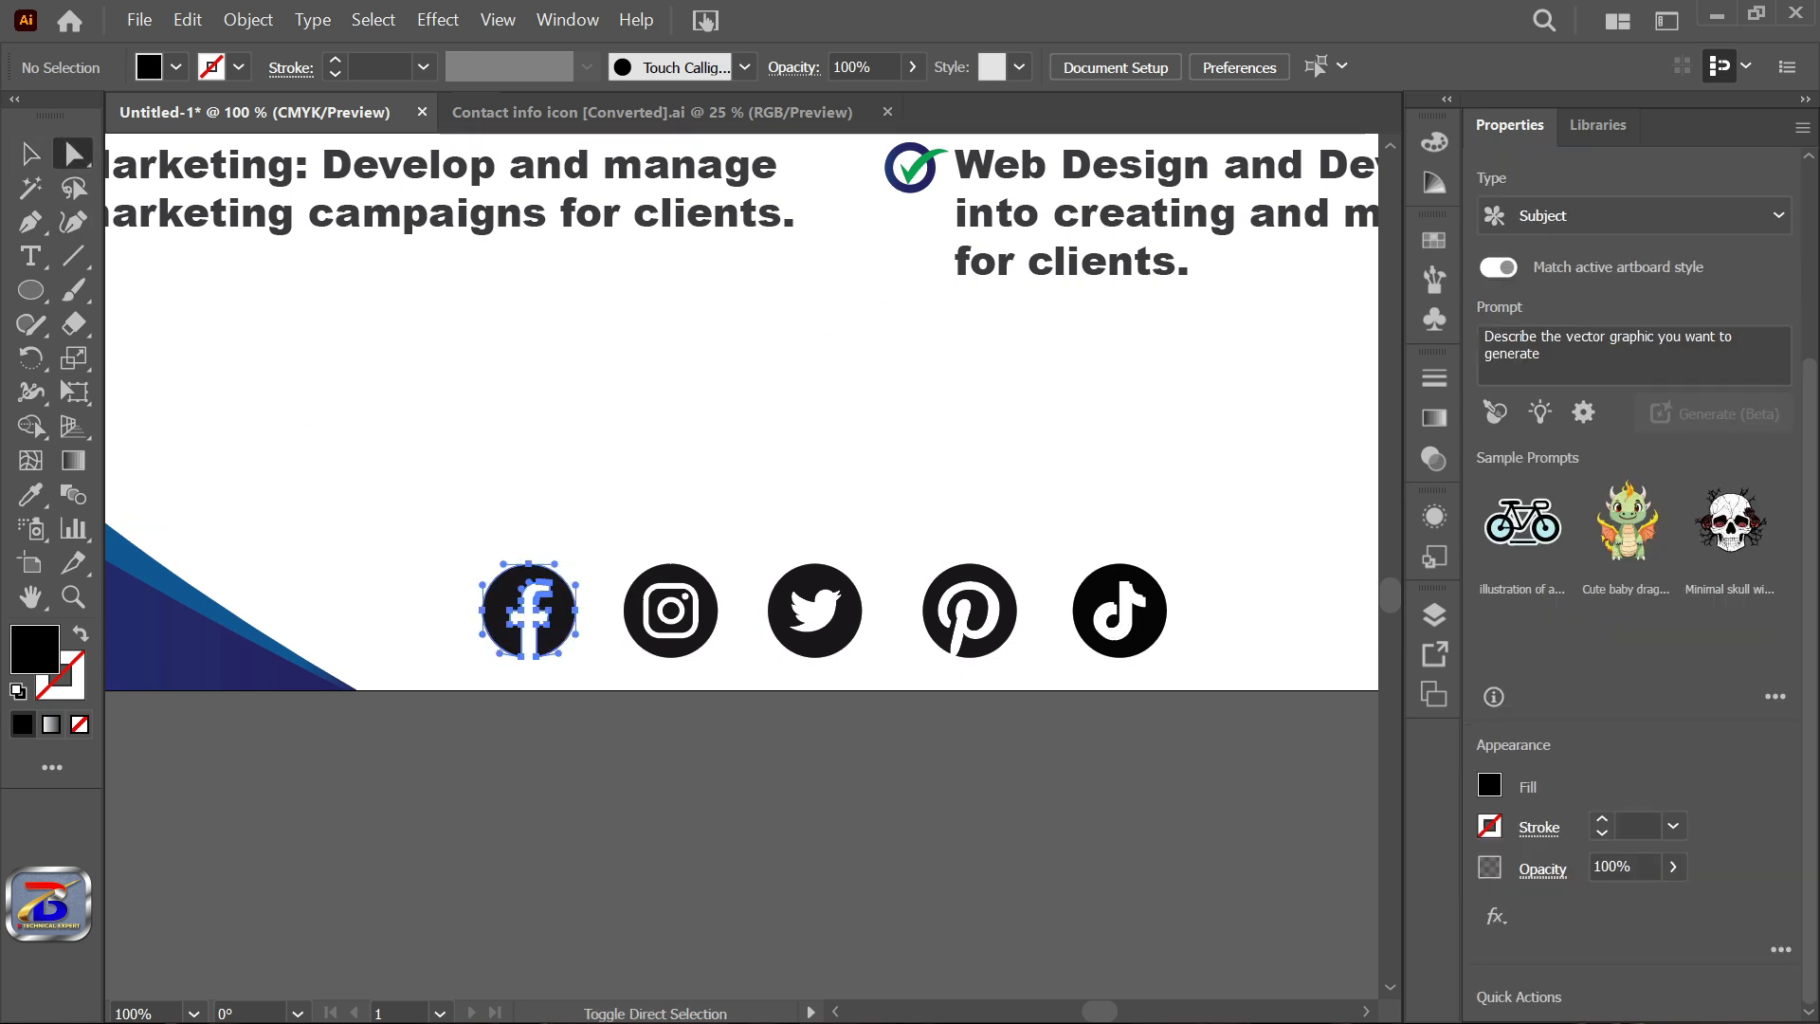
left_click(701, 575, "shift")
left_click(822, 579, "shift")
left_click(995, 584, "shift")
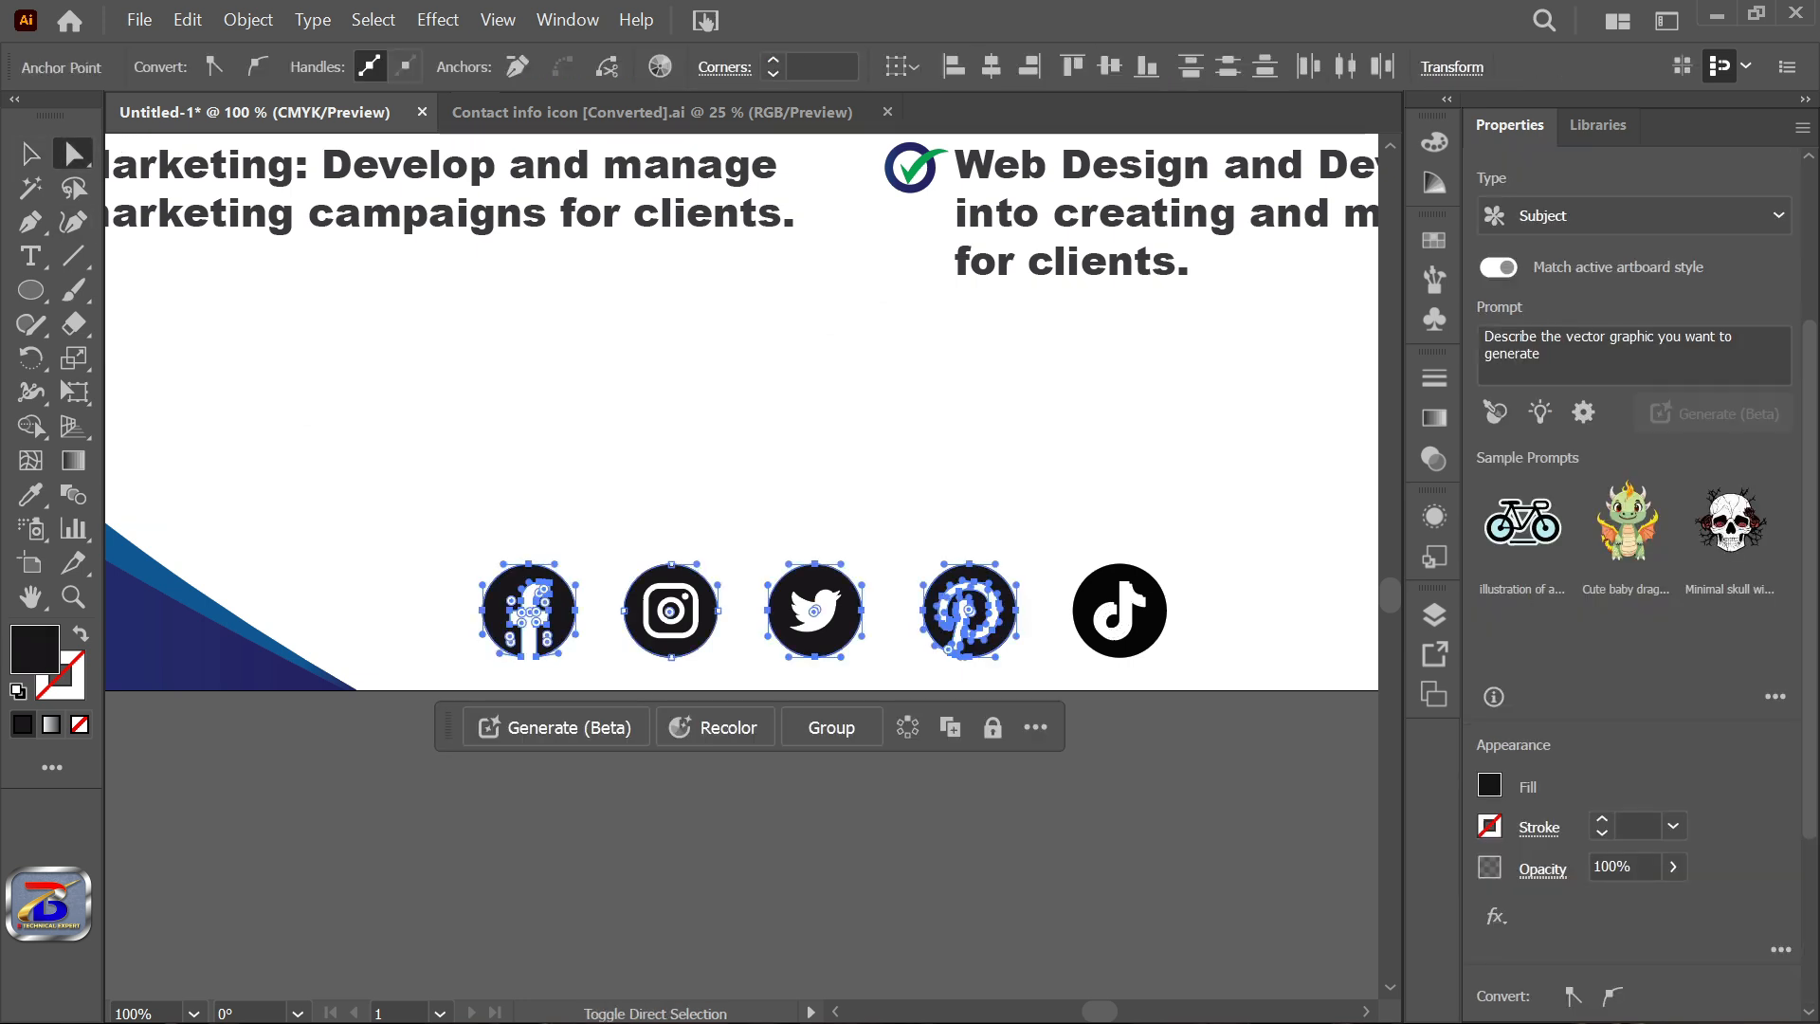
left_click(1077, 587, "shift")
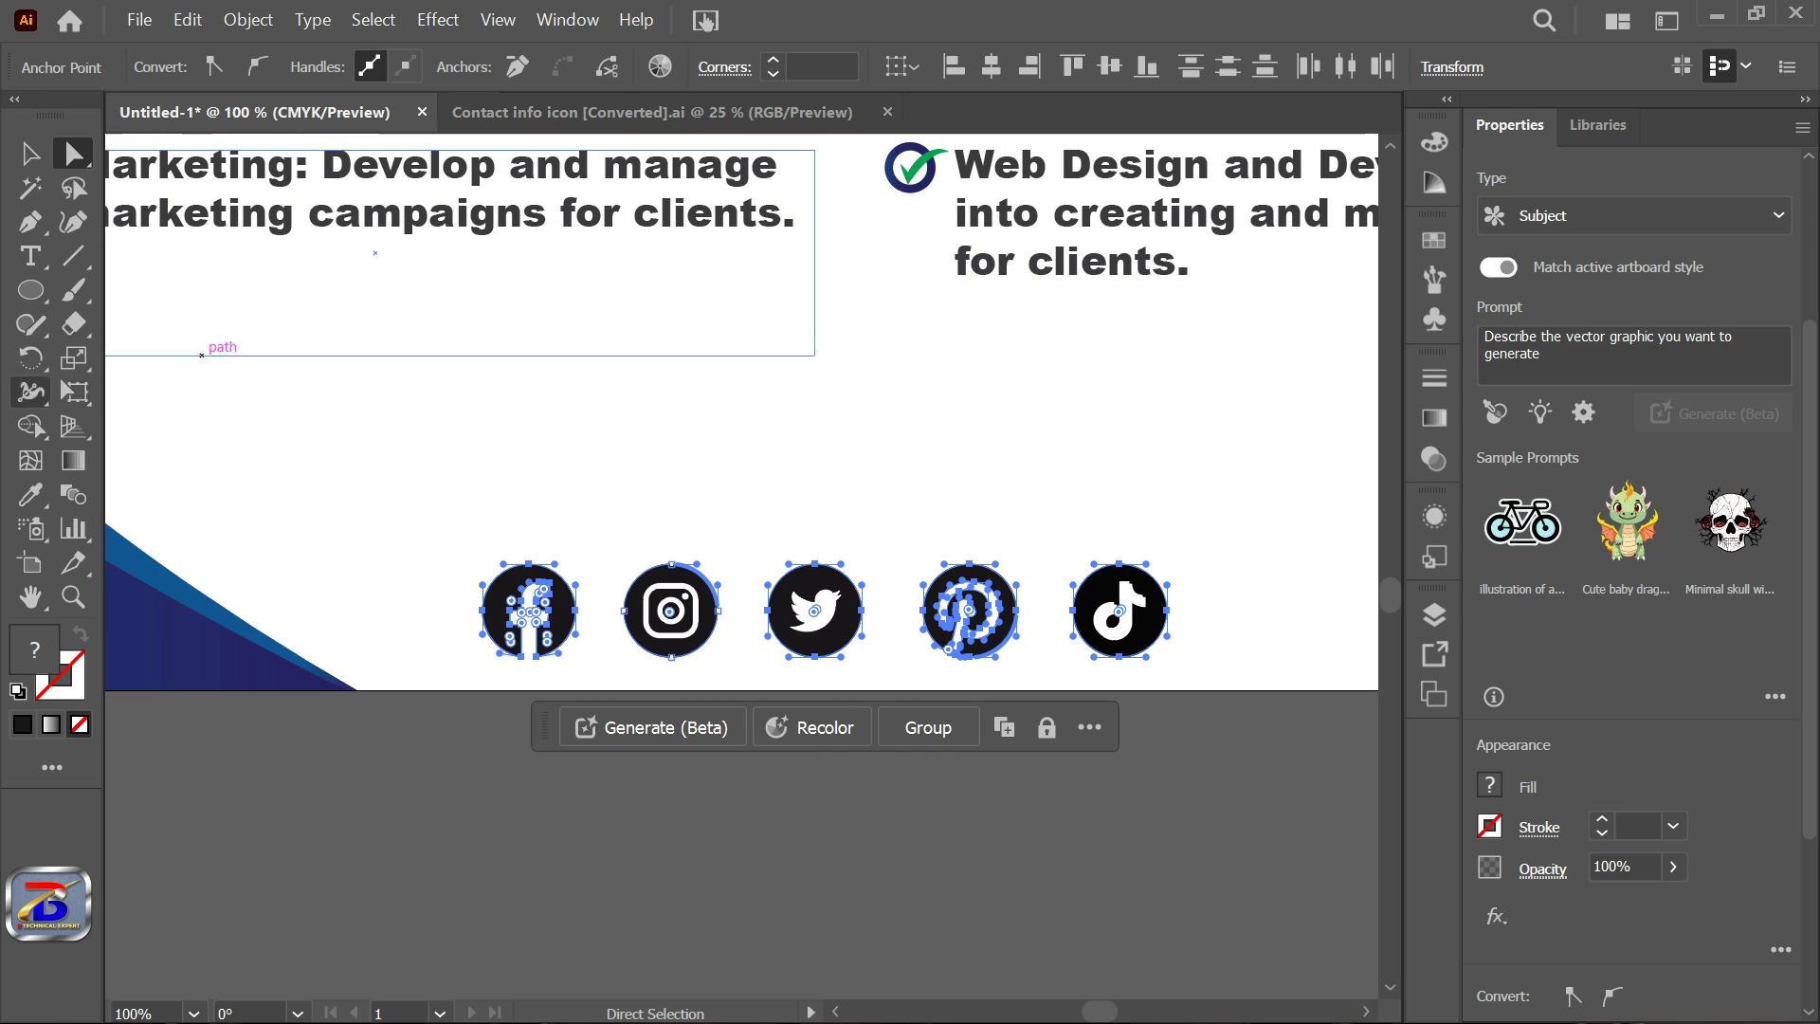
key("i")
left_click(190, 644)
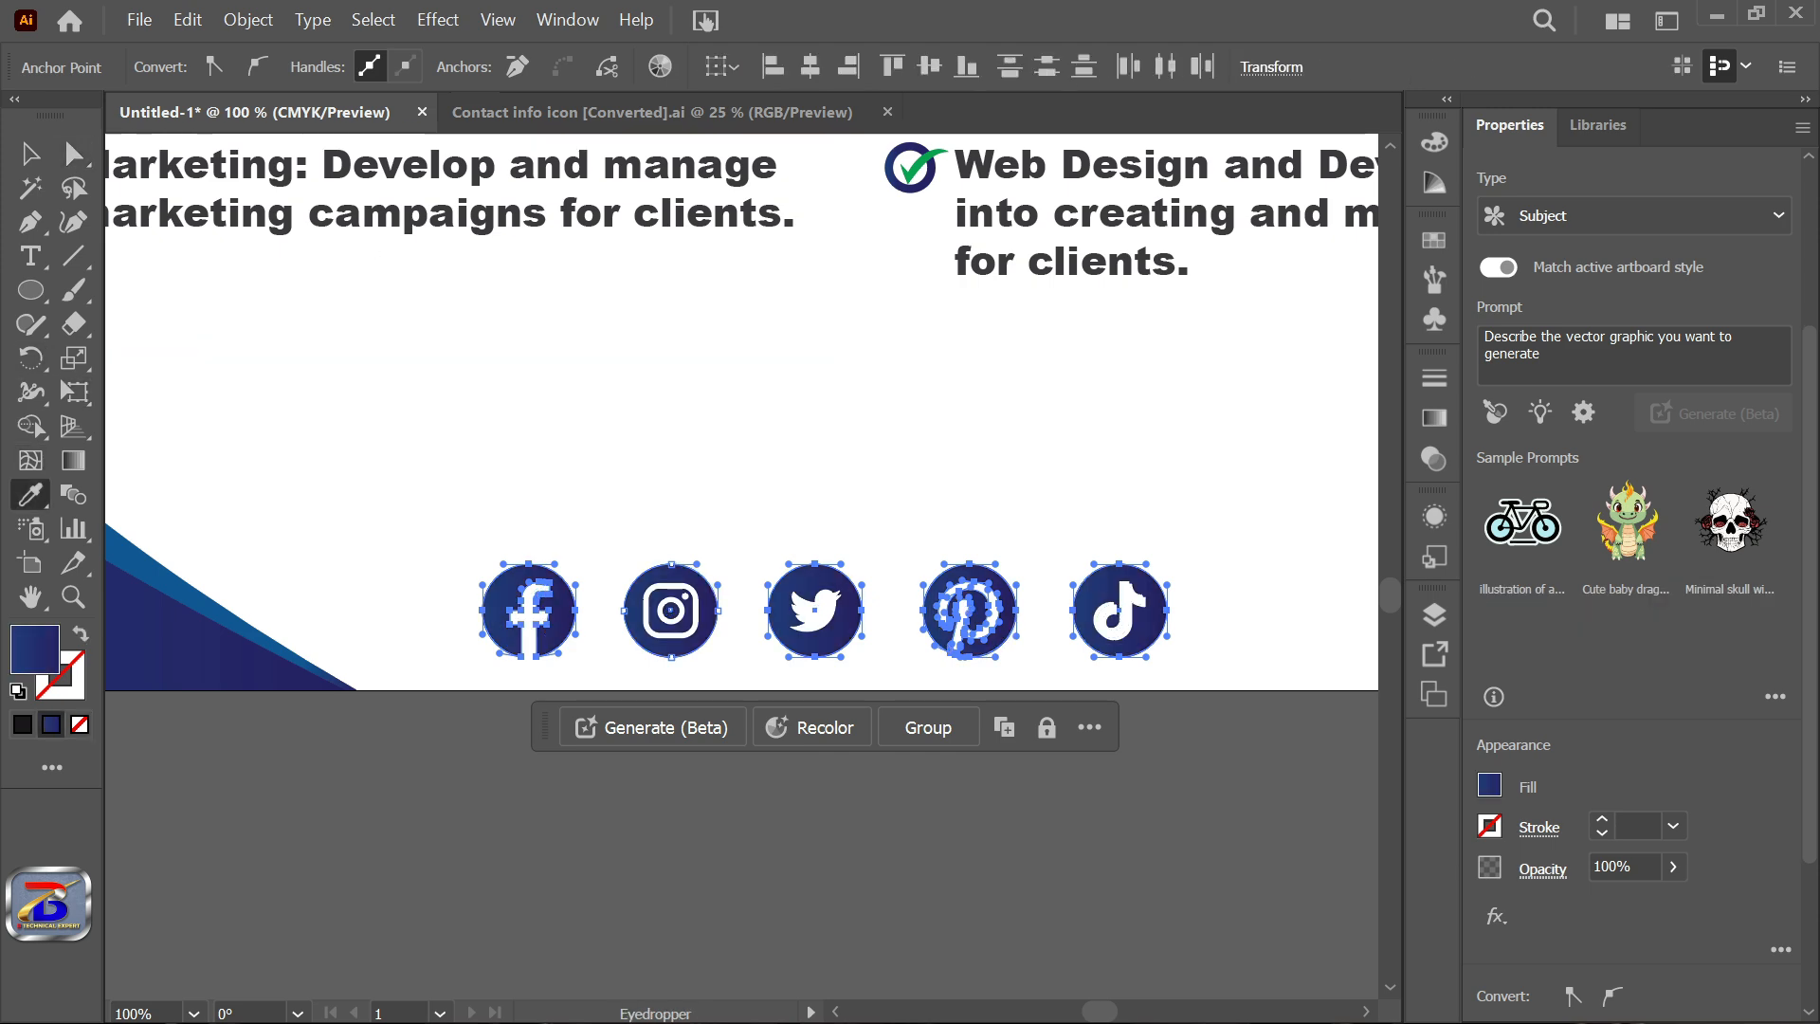
key("v")
left_click(607, 455)
Place the QR code in the flyer's bottom-right corner, level with the social media icons.
scroll(672, 597, "down", 4)
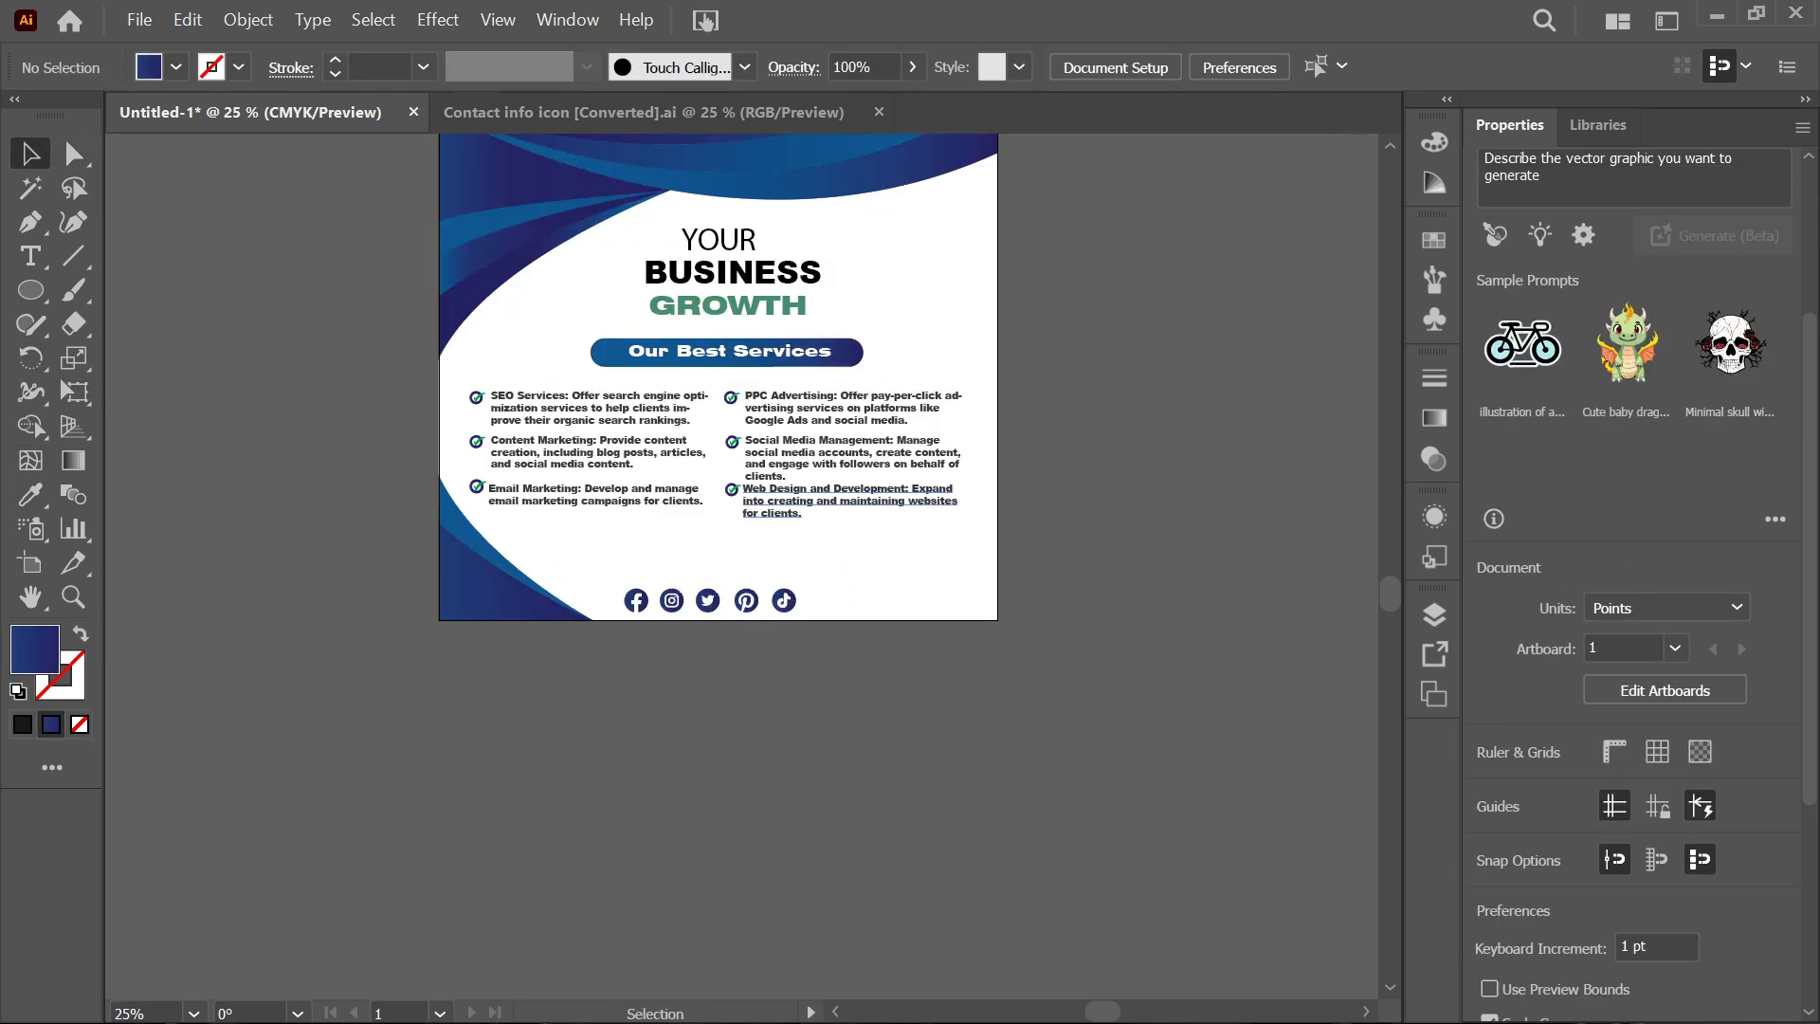
scroll(769, 521, "up", 2)
scroll(628, 652, "up", 3)
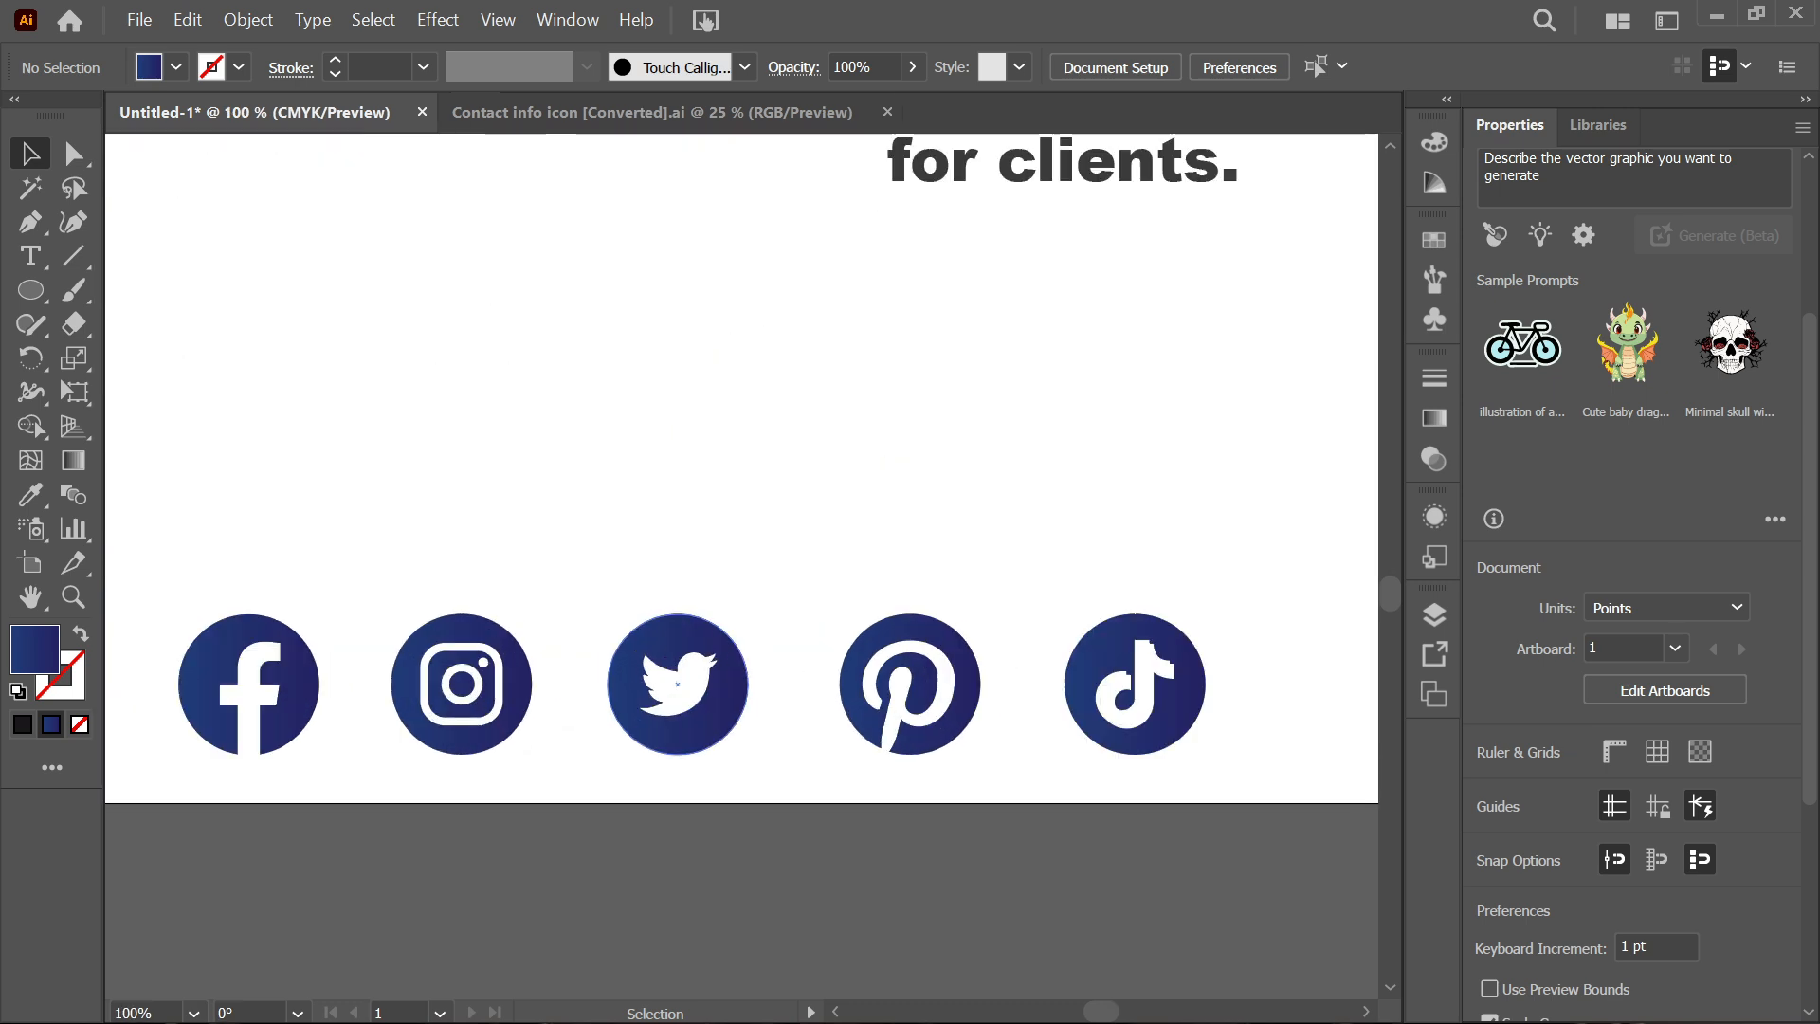
scroll(557, 633, "down", 5)
scroll(940, 687, "up", 2)
left_click_drag(991, 674, 728, 548)
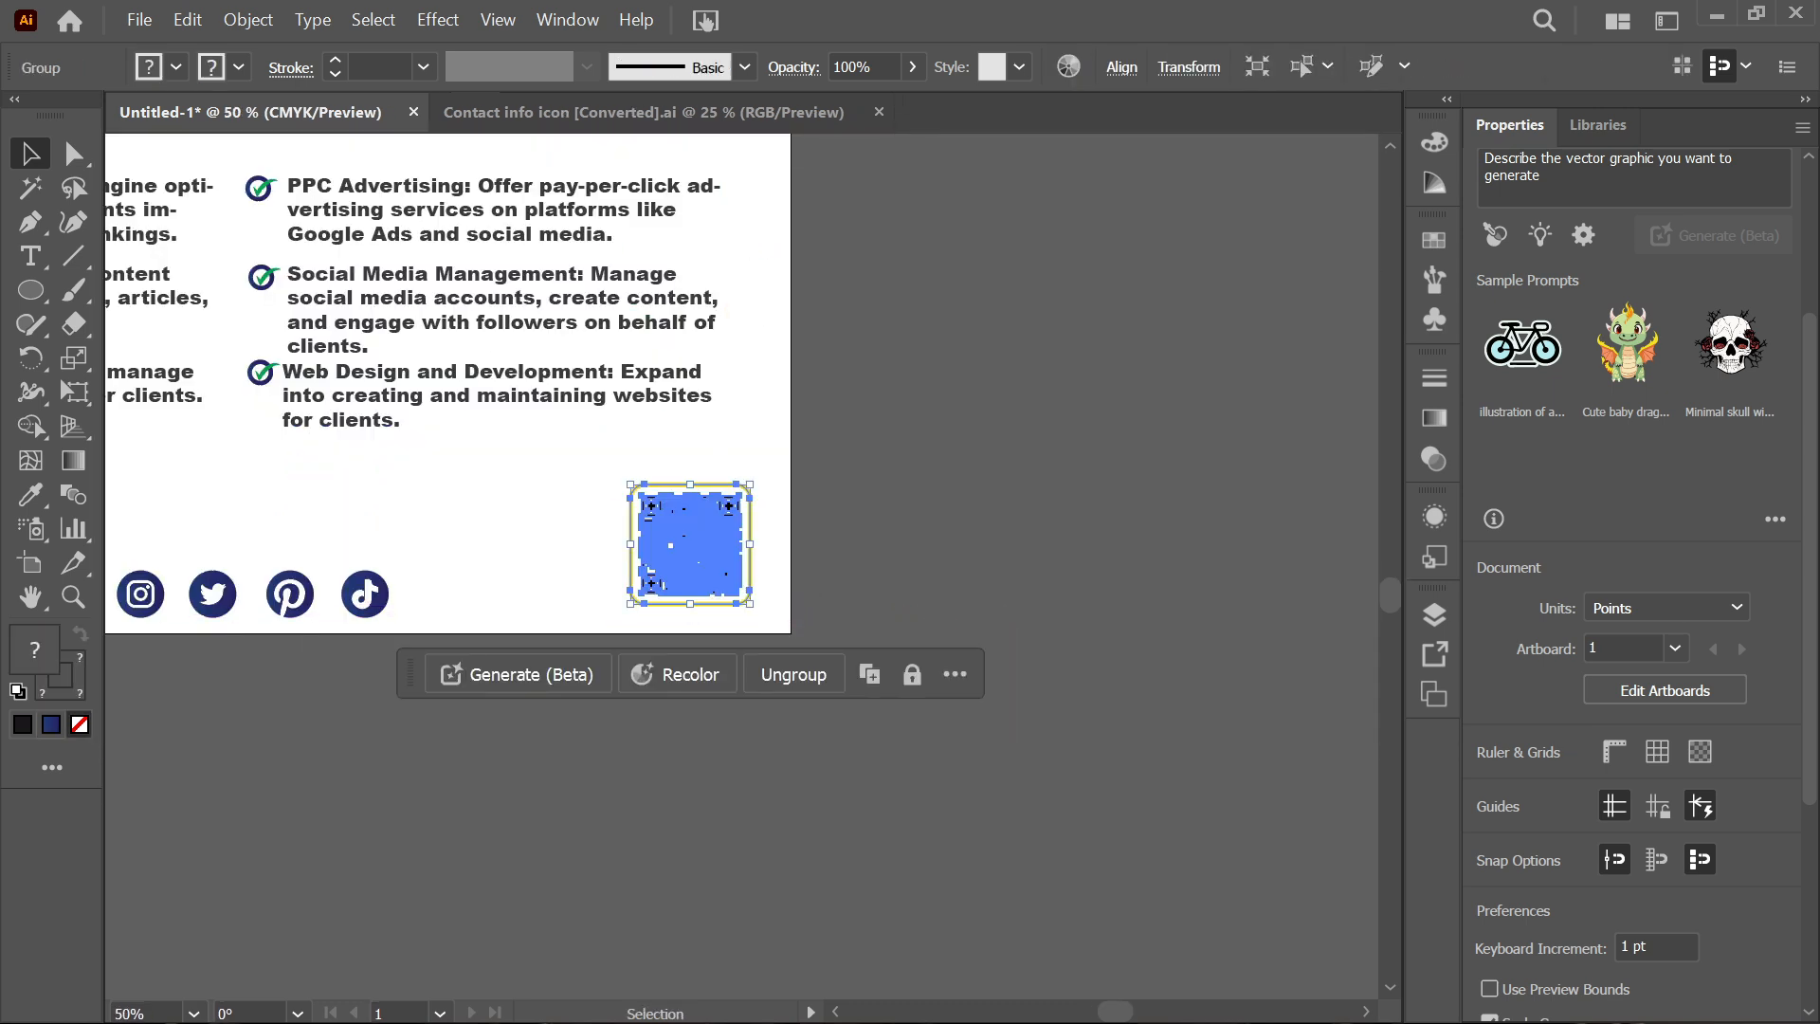
Give the QR code's rounded frame a dark blue gradient stroke with a 5 pt weight.
scroll(675, 484, "up", 2)
double_click(660, 485)
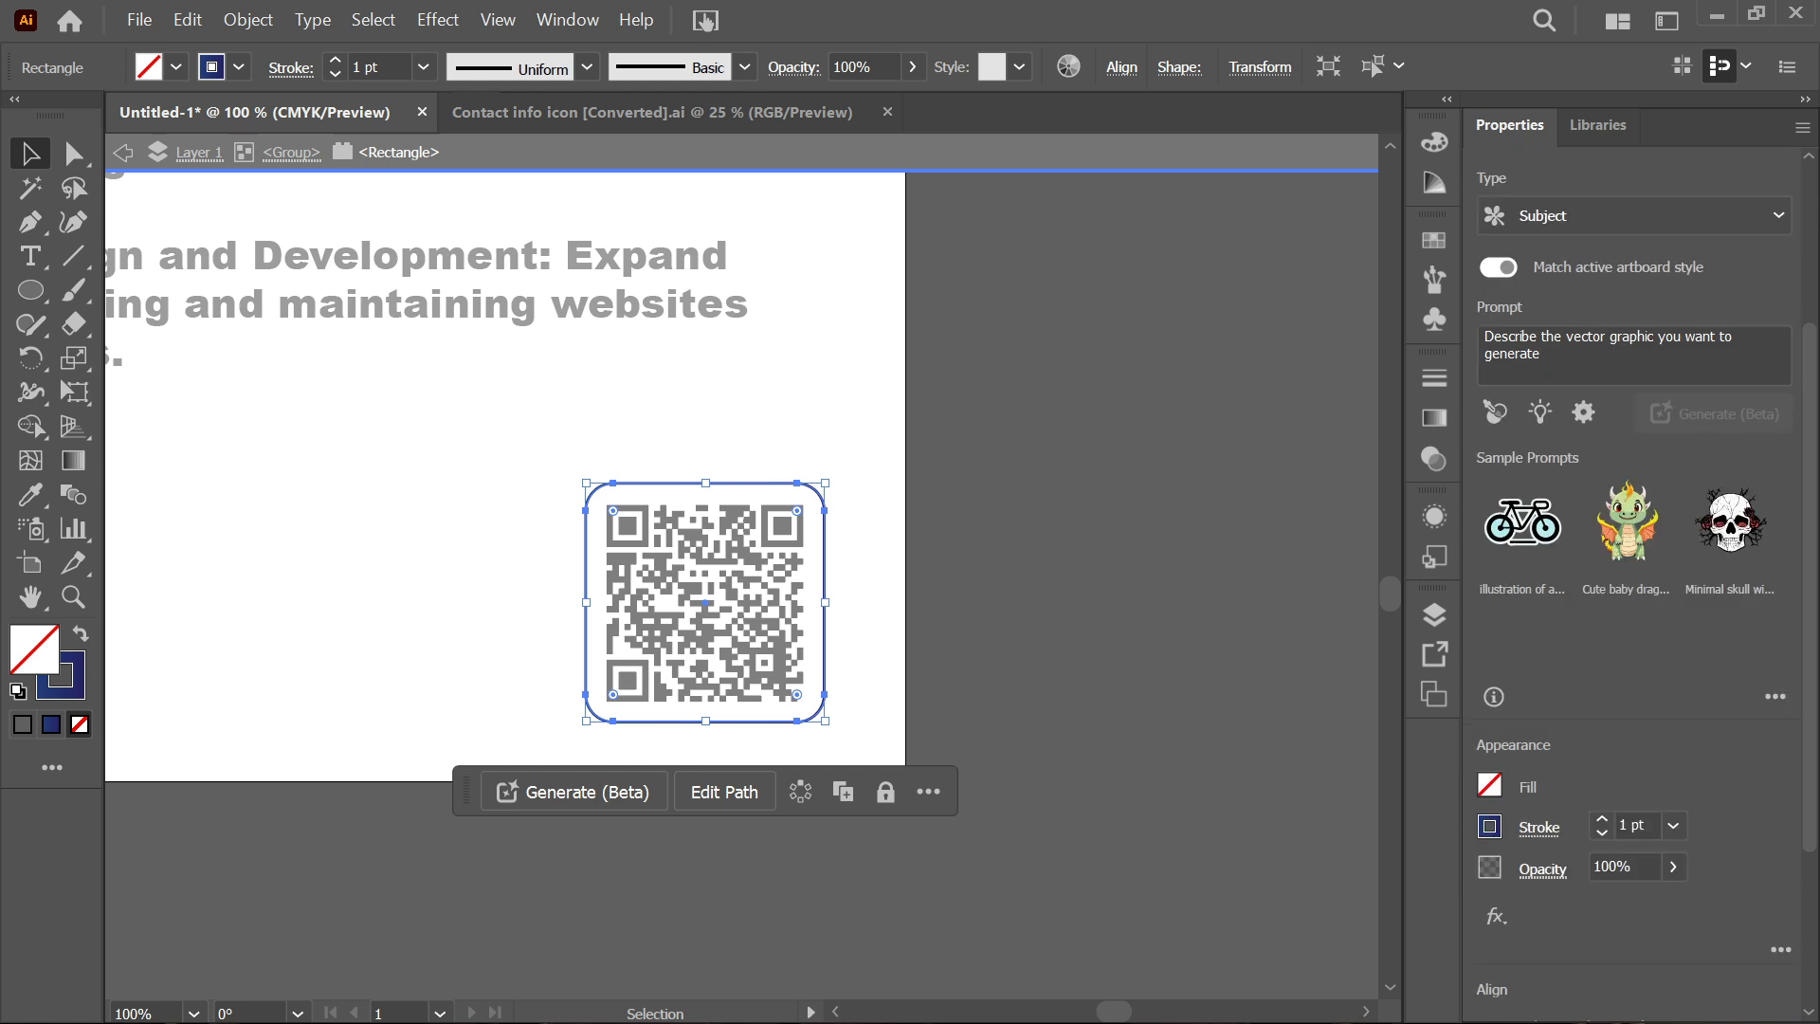
left_click(423, 66)
left_click(445, 297)
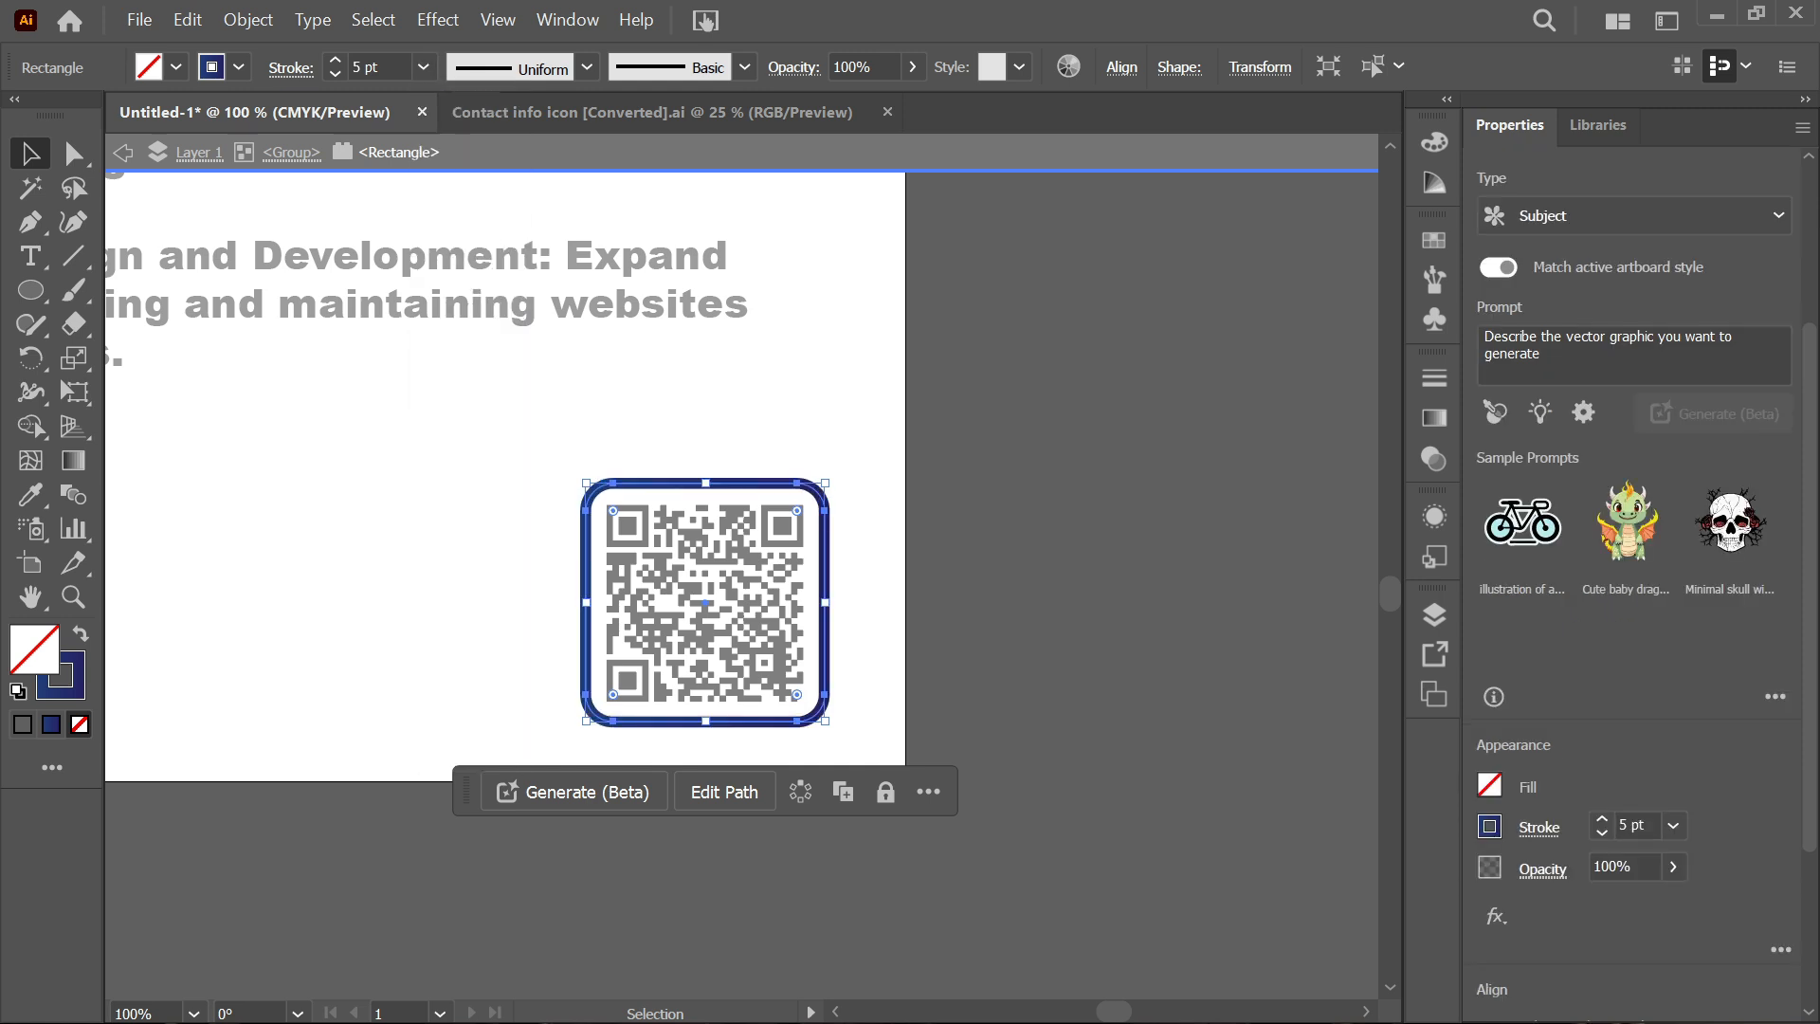